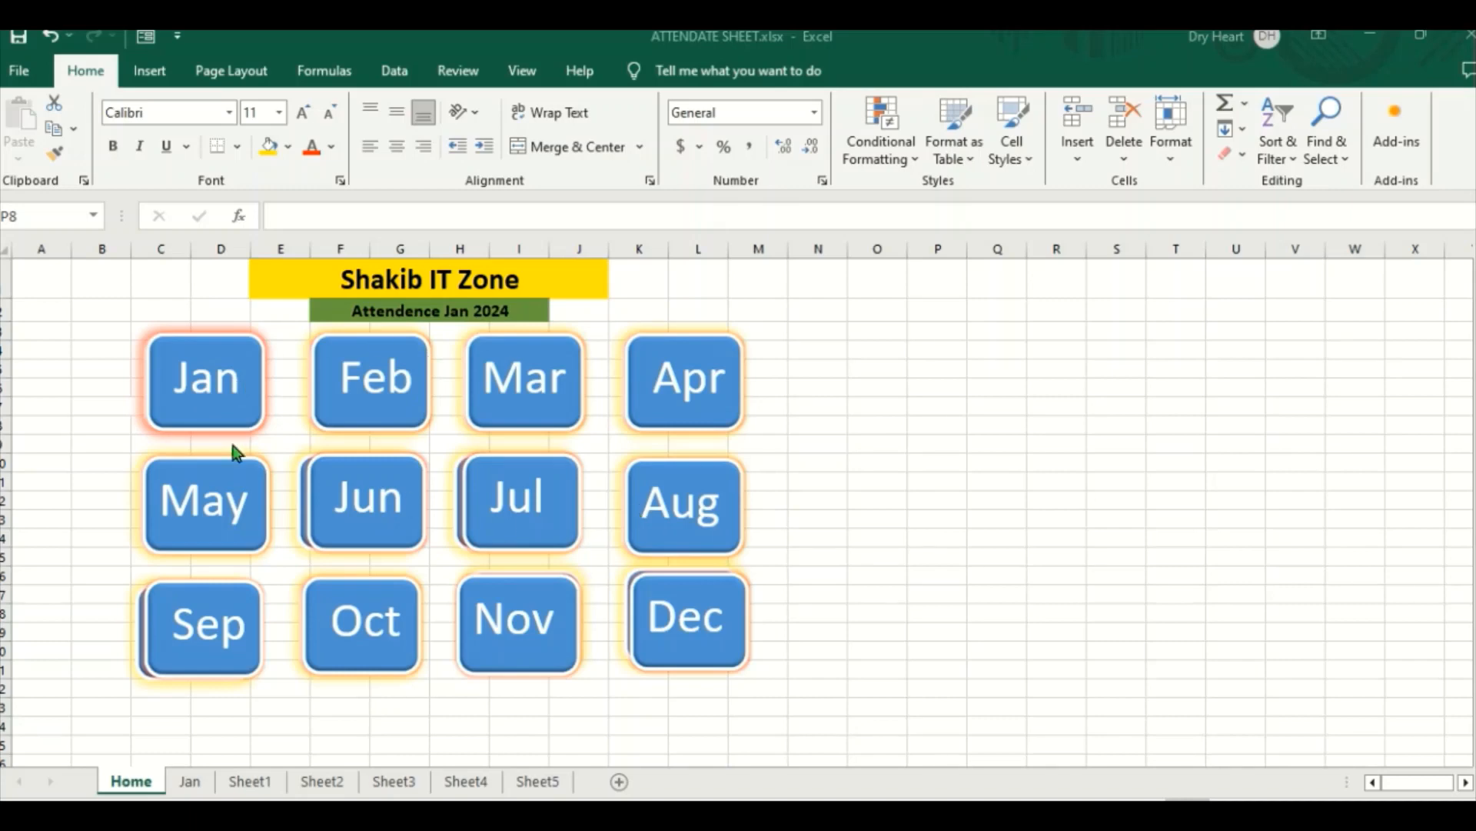
Step: Test the Jan and Feb month links on the Home sheet and the home icon link on the Jan attendance sheet
{"action": "left_click", "coordinate": [193, 382]}
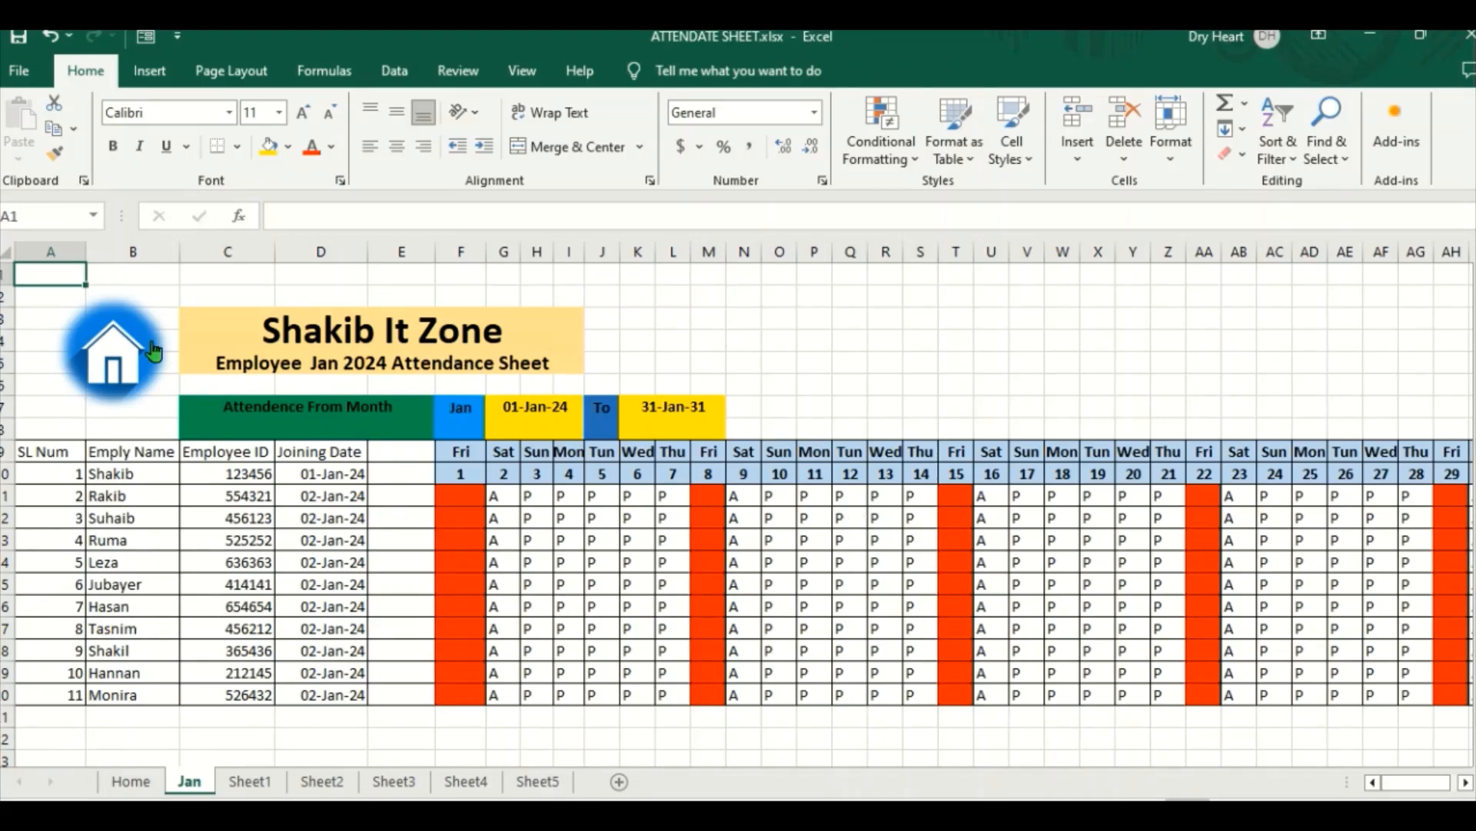
{"action": "left_click", "coordinate": [117, 348]}
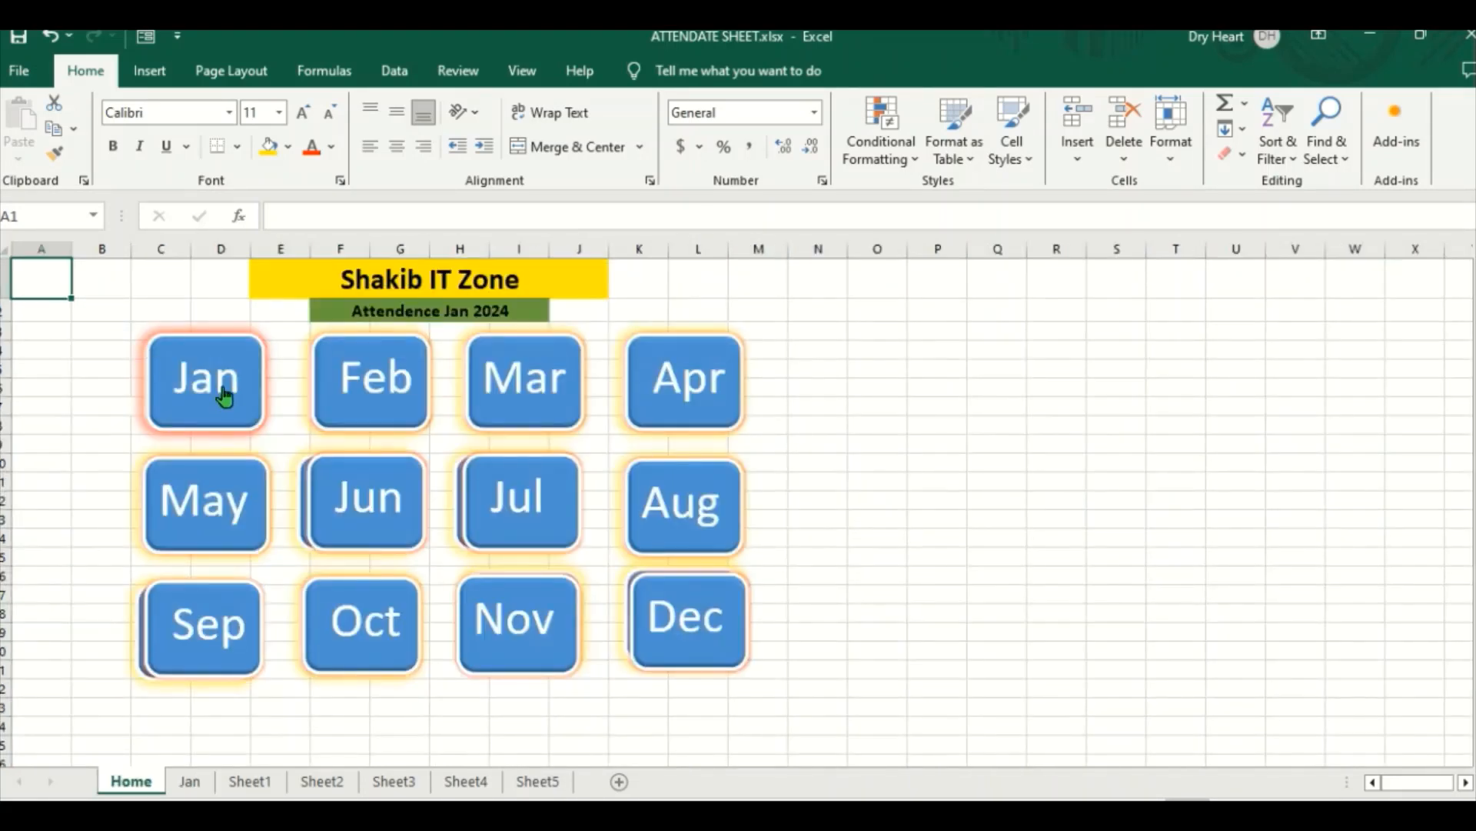
{"action": "left_click", "coordinate": [392, 387]}
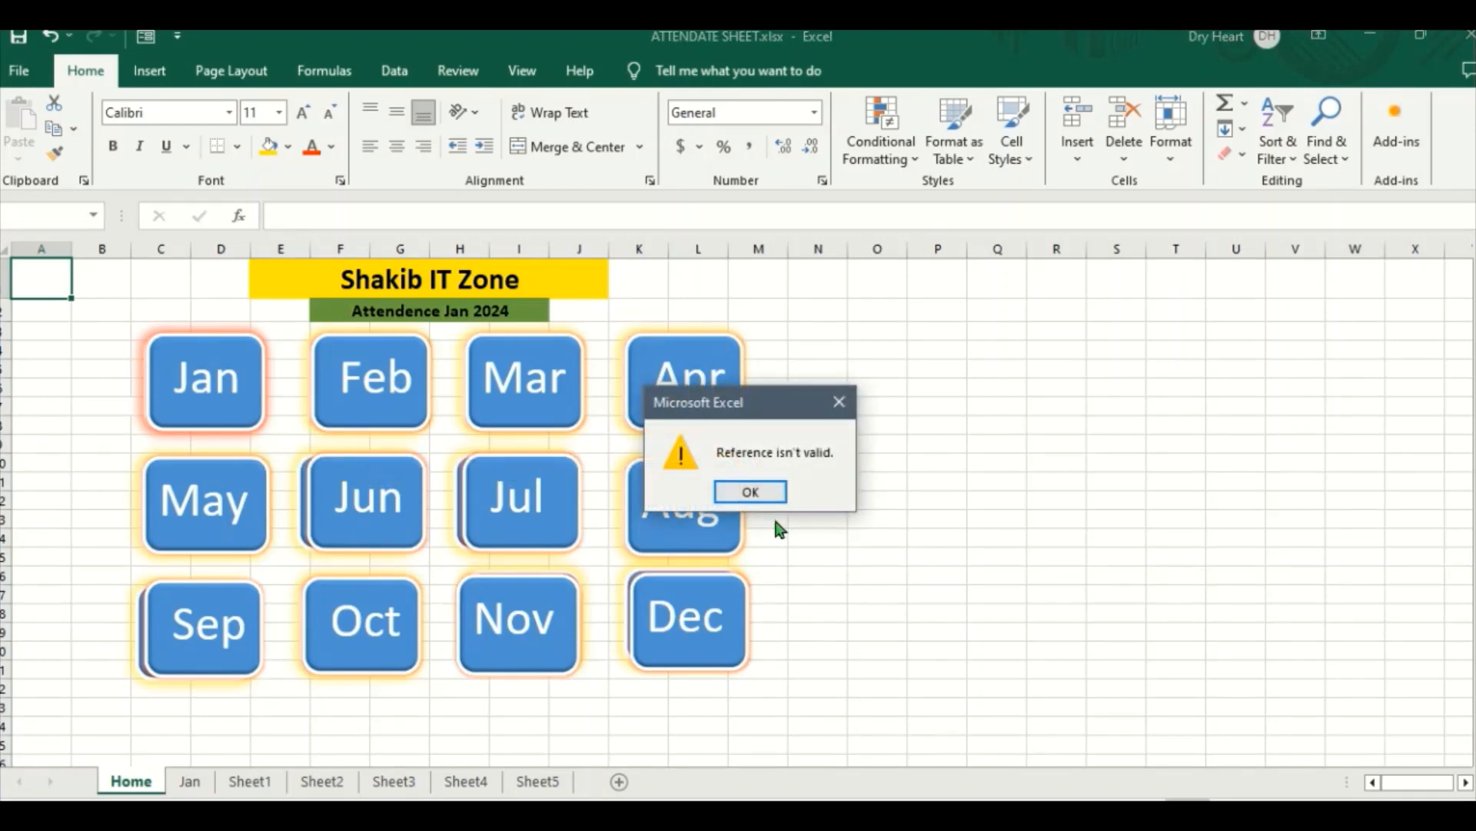
{"action": "left_click", "coordinate": [839, 401]}
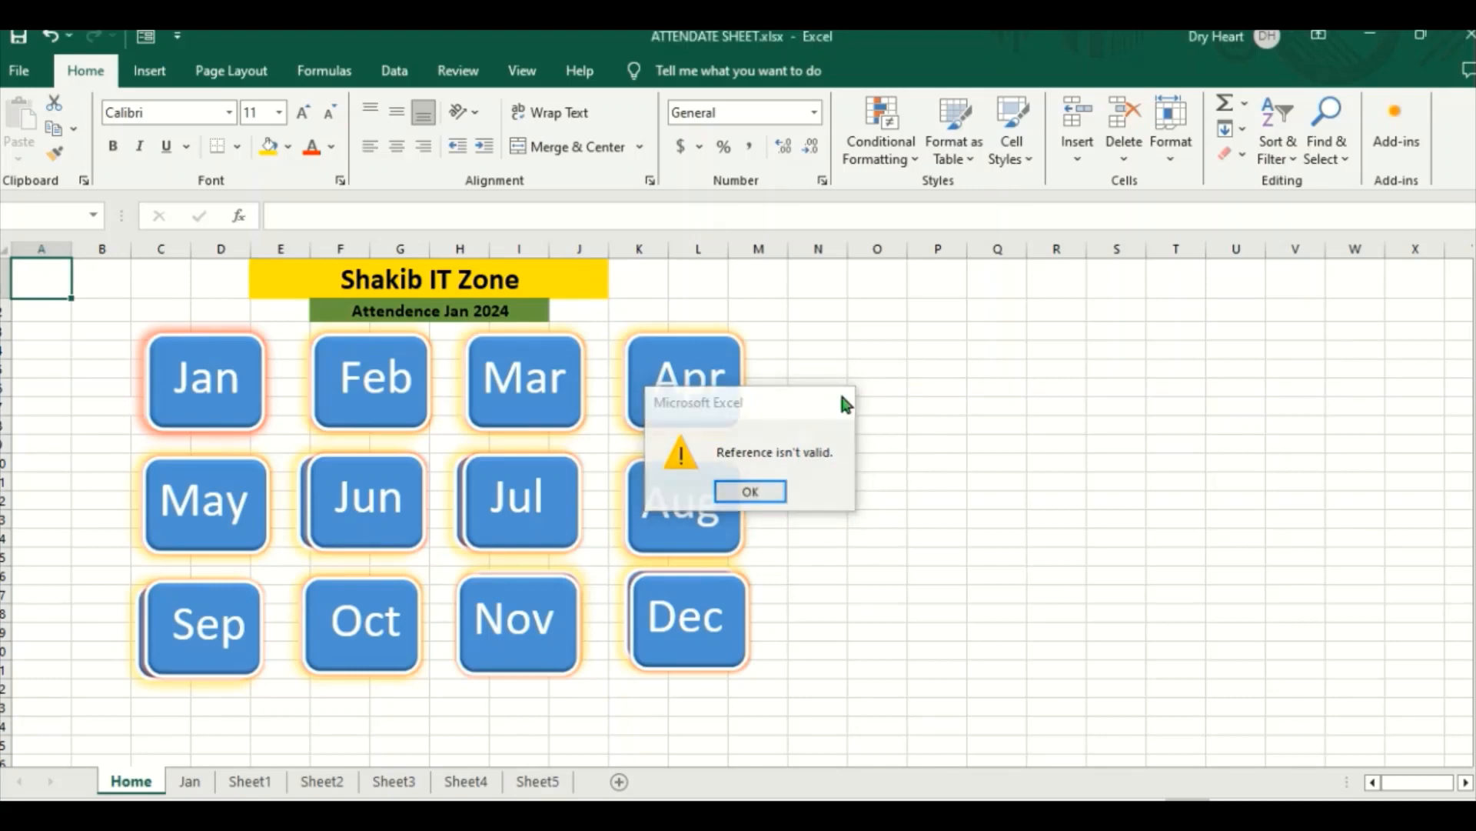
{"action": "left_click", "coordinate": [243, 384]}
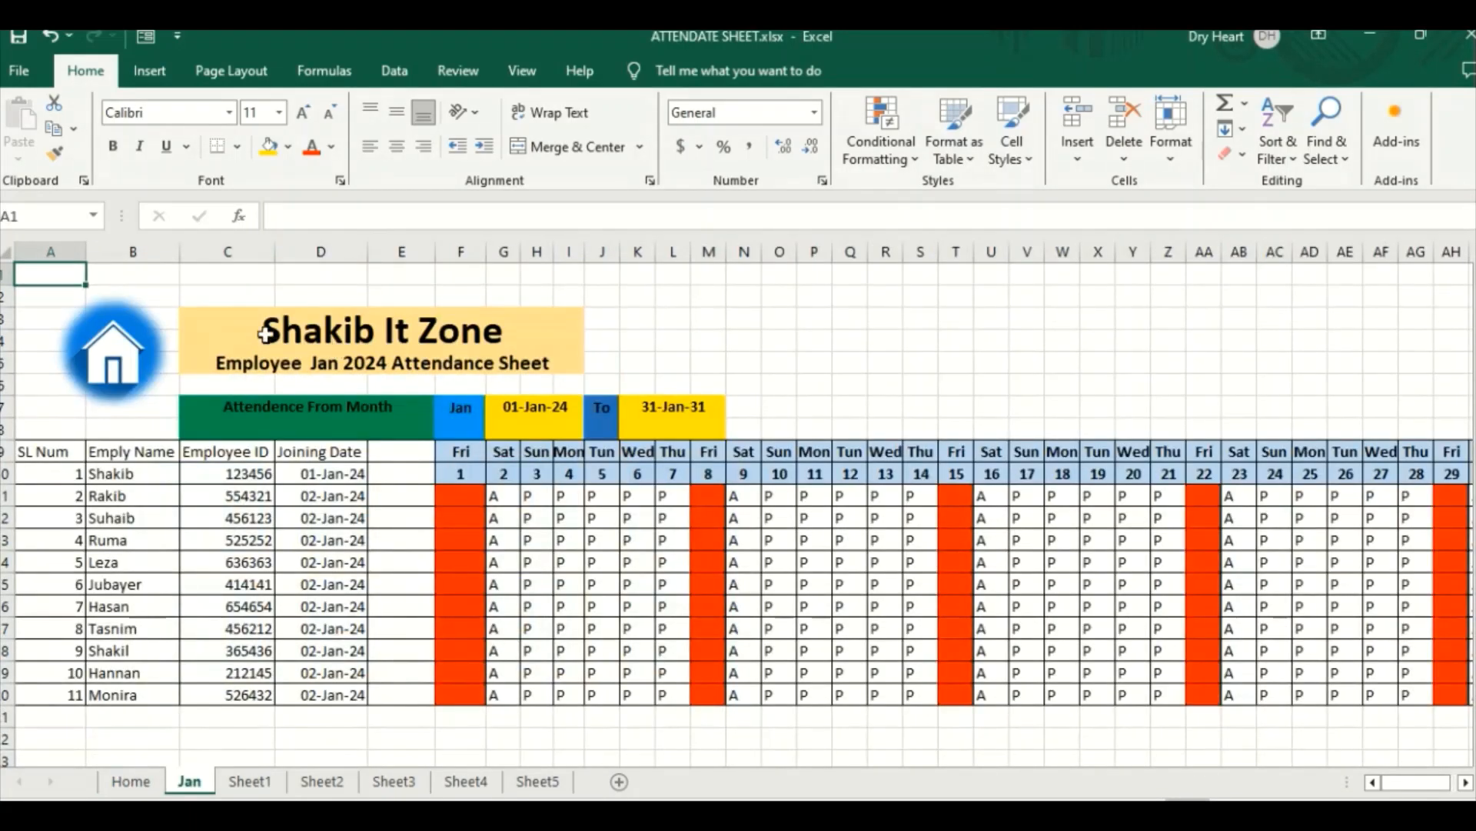
{"action": "left_click", "coordinate": [125, 365]}
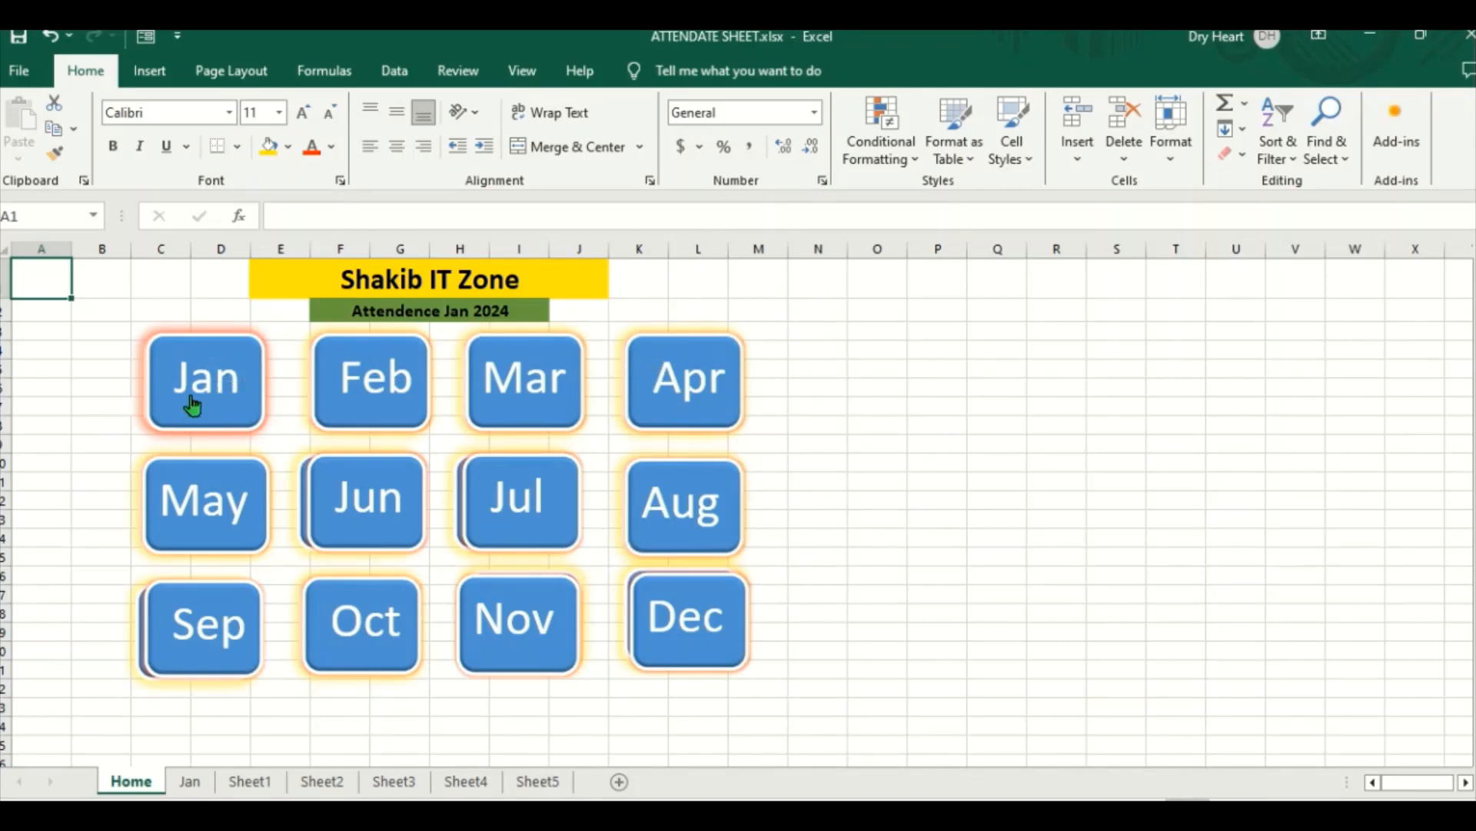
{"action": "left_click", "coordinate": [215, 394]}
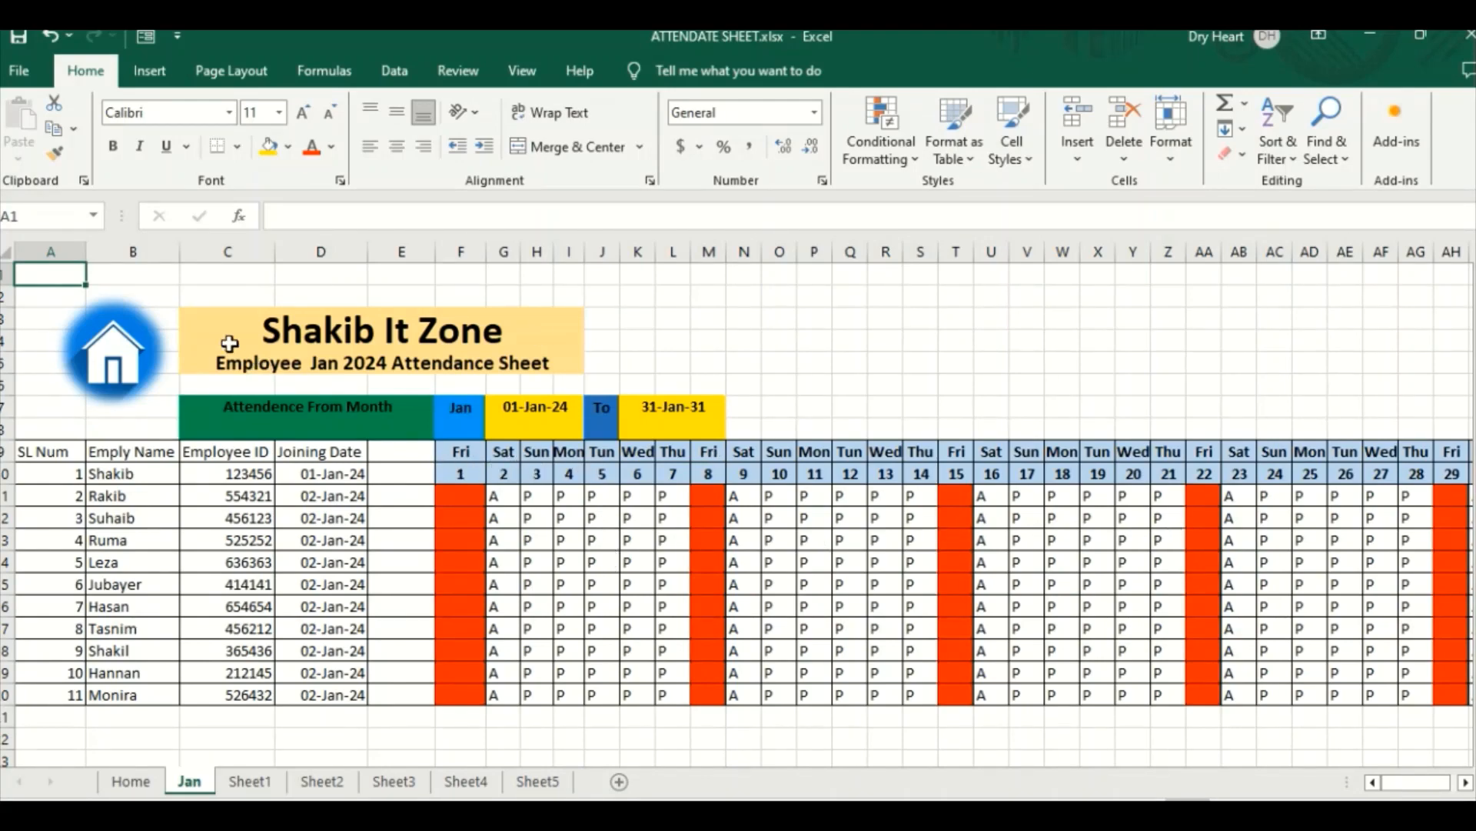
{"action": "left_click", "coordinate": [123, 339]}
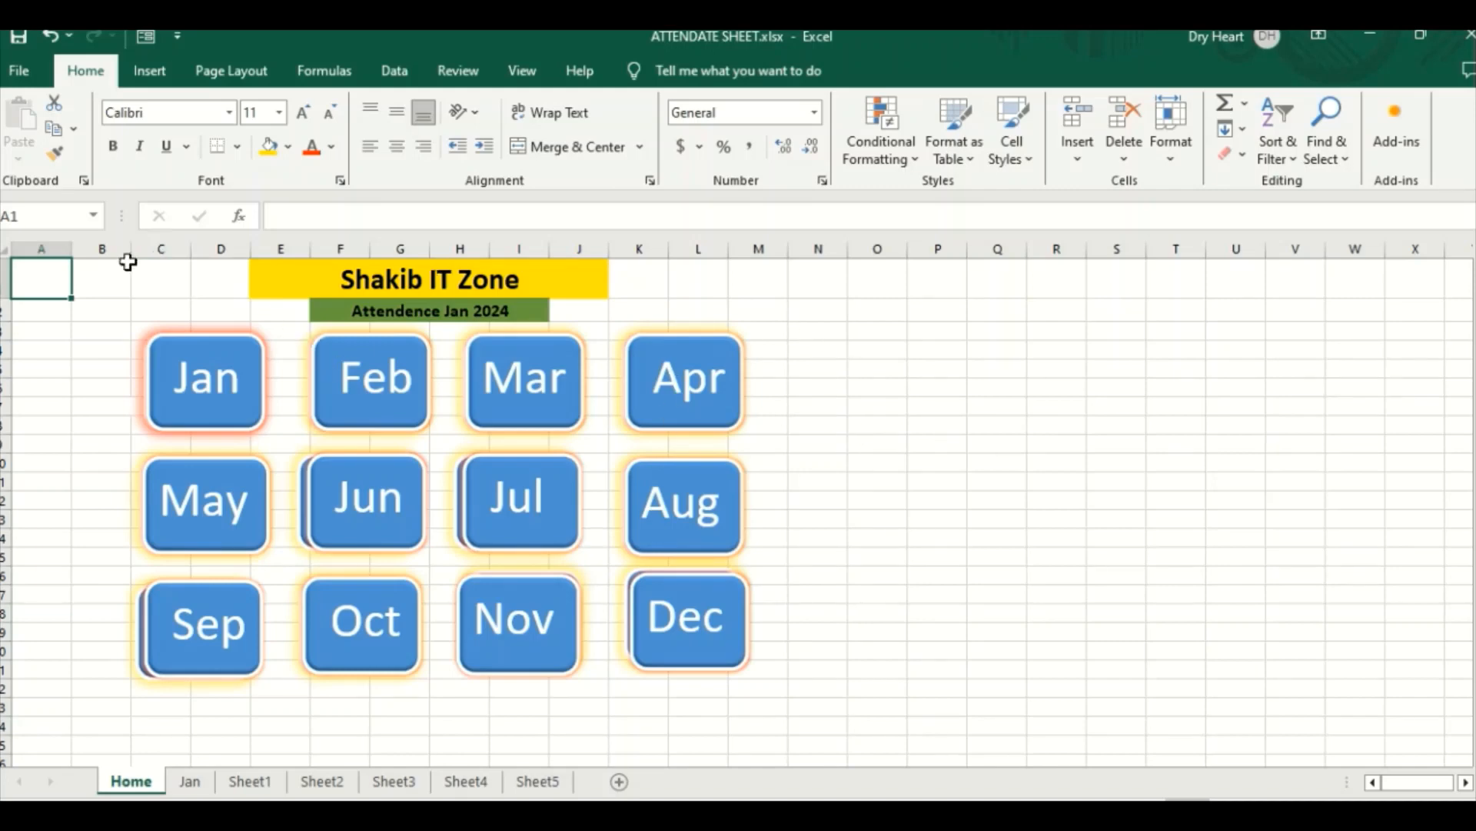
Step: Collapse the empty columns A and B, and enter the title Mi It Zone in merged and centered cells Q1:W1
{"action": "left_click_drag", "start_coordinate": [130, 256], "coordinate": [31, 265]}
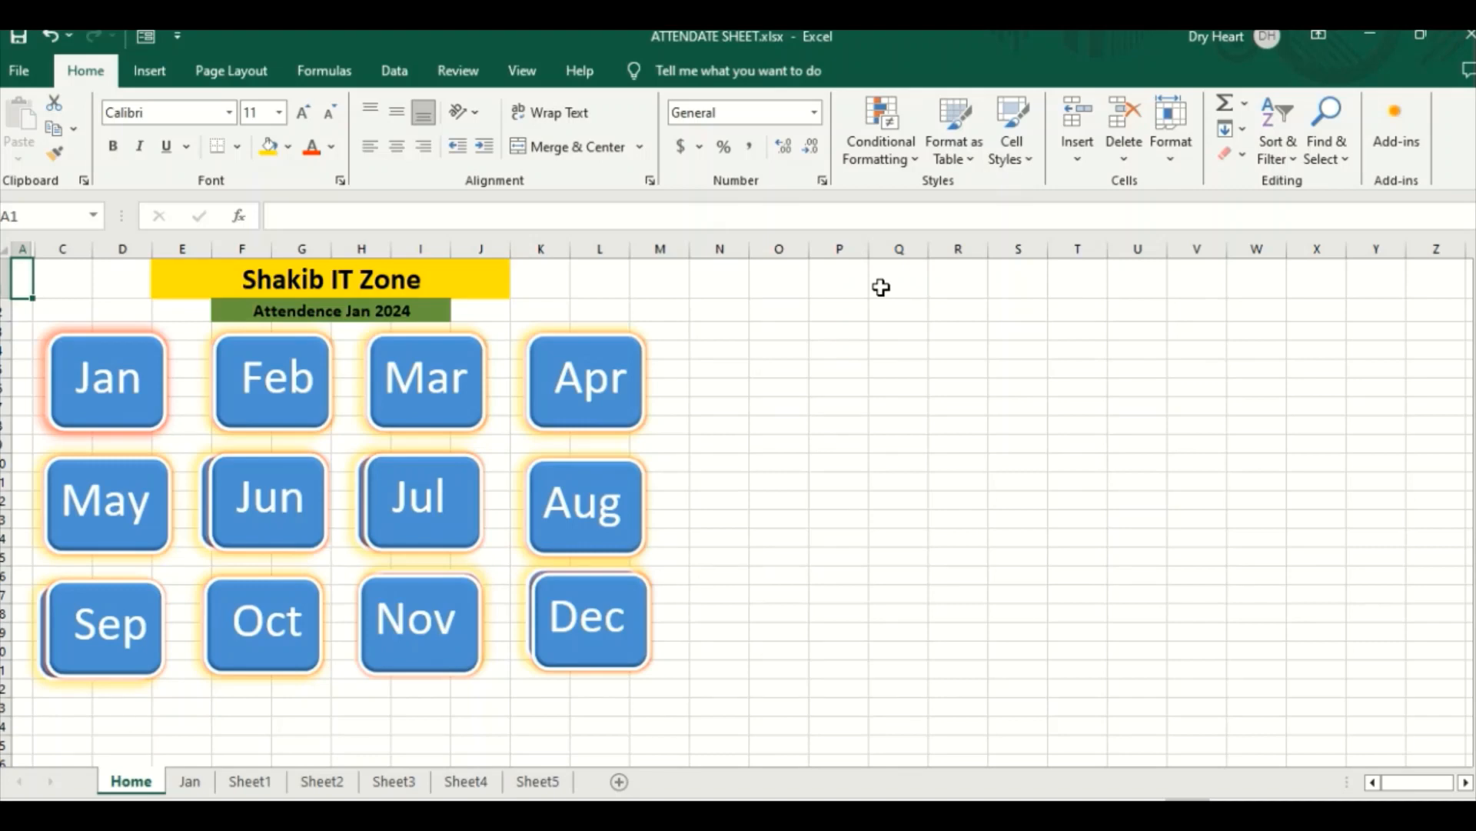
{"action": "mouse_move", "coordinate": [881, 287]}
{"action": "left_mouse_down"}
{"action": "mouse_move", "coordinate": [933, 277]}
{"action": "mouse_move", "coordinate": [1216, 302]}
{"action": "mouse_move", "coordinate": [1244, 280]}
{"action": "left_mouse_up"}
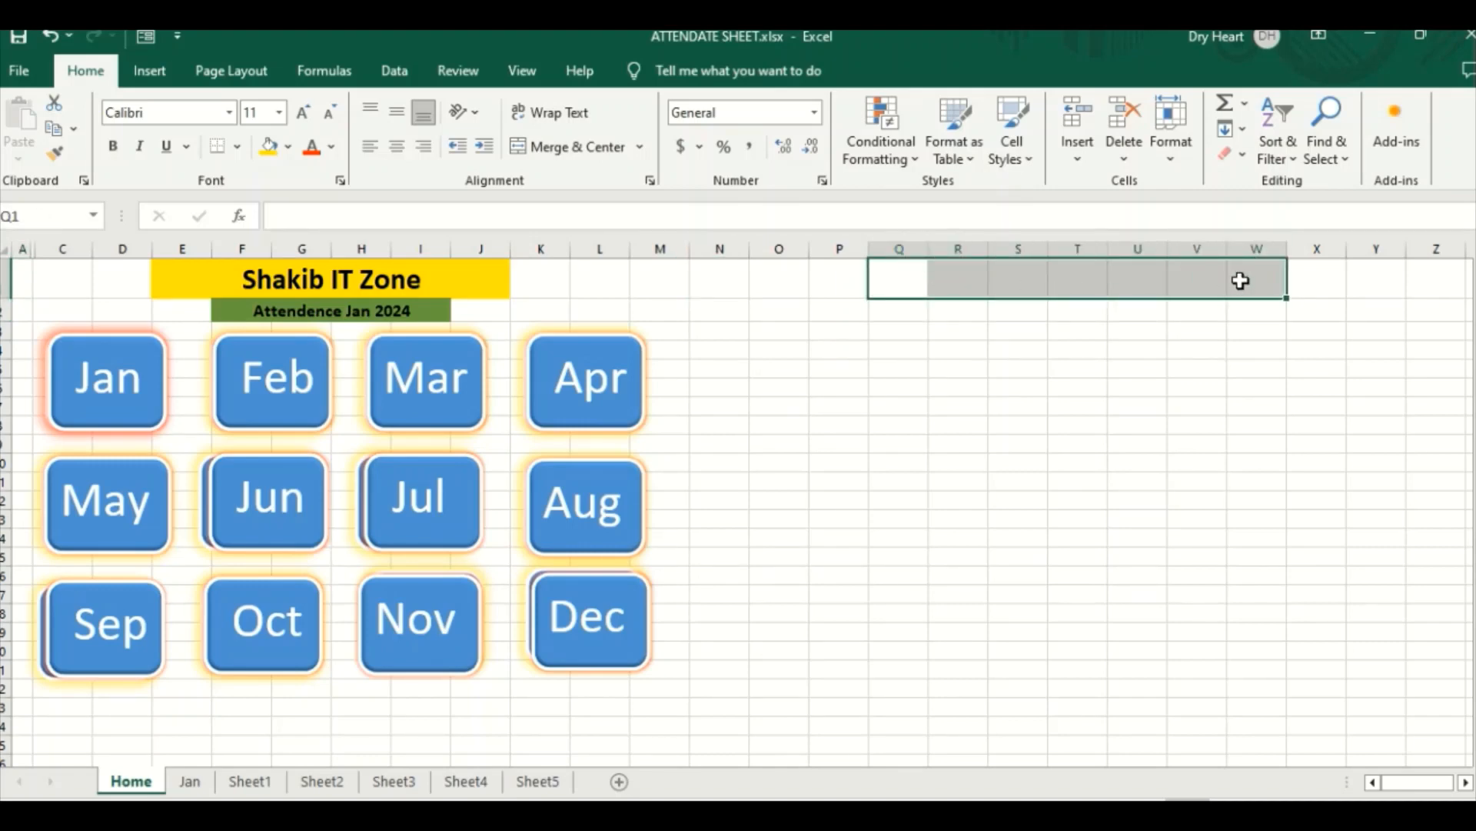
{"action": "left_click", "coordinate": [575, 146]}
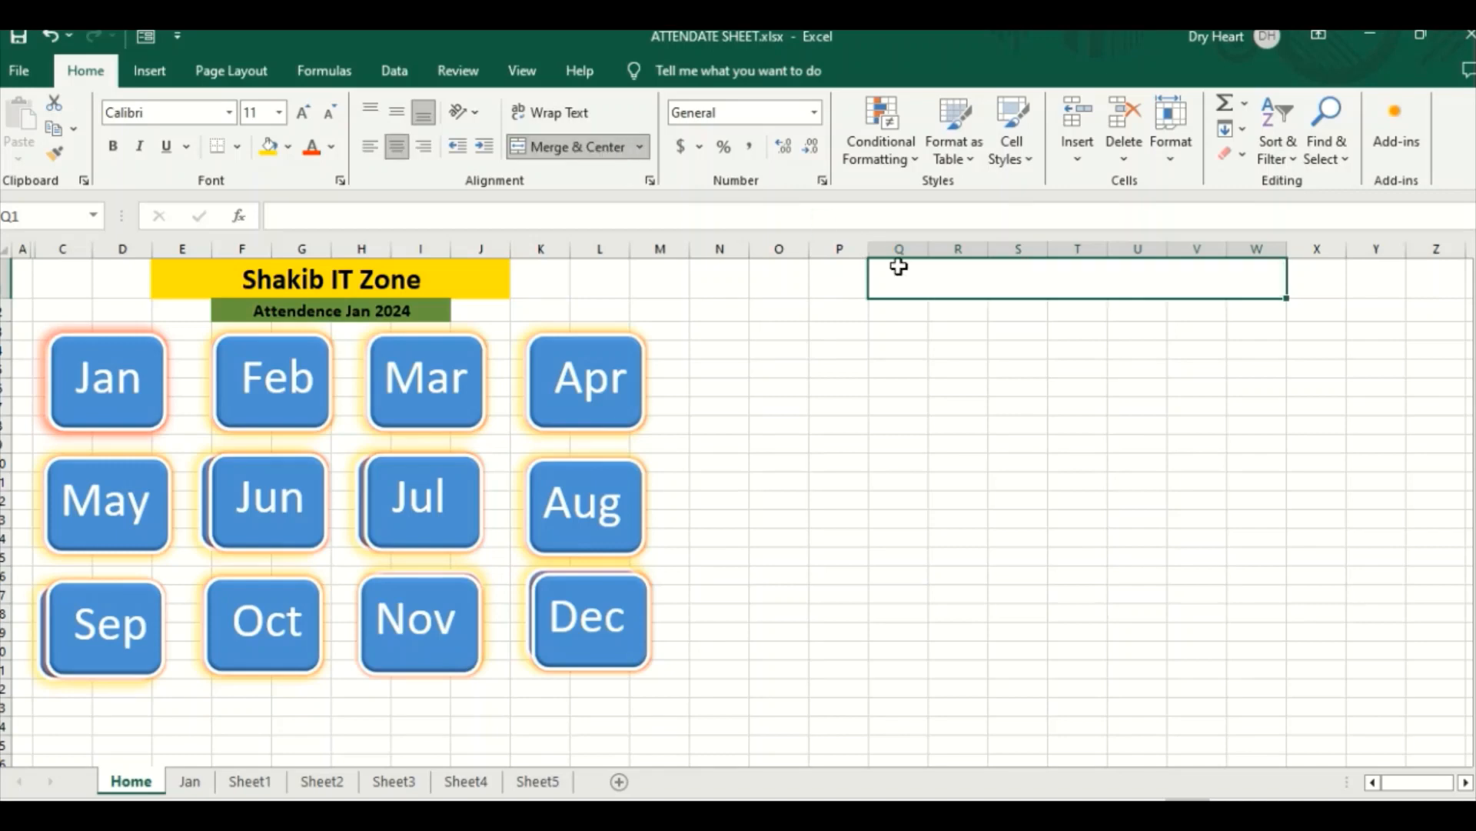
{"action": "double_click", "coordinate": [954, 285]}
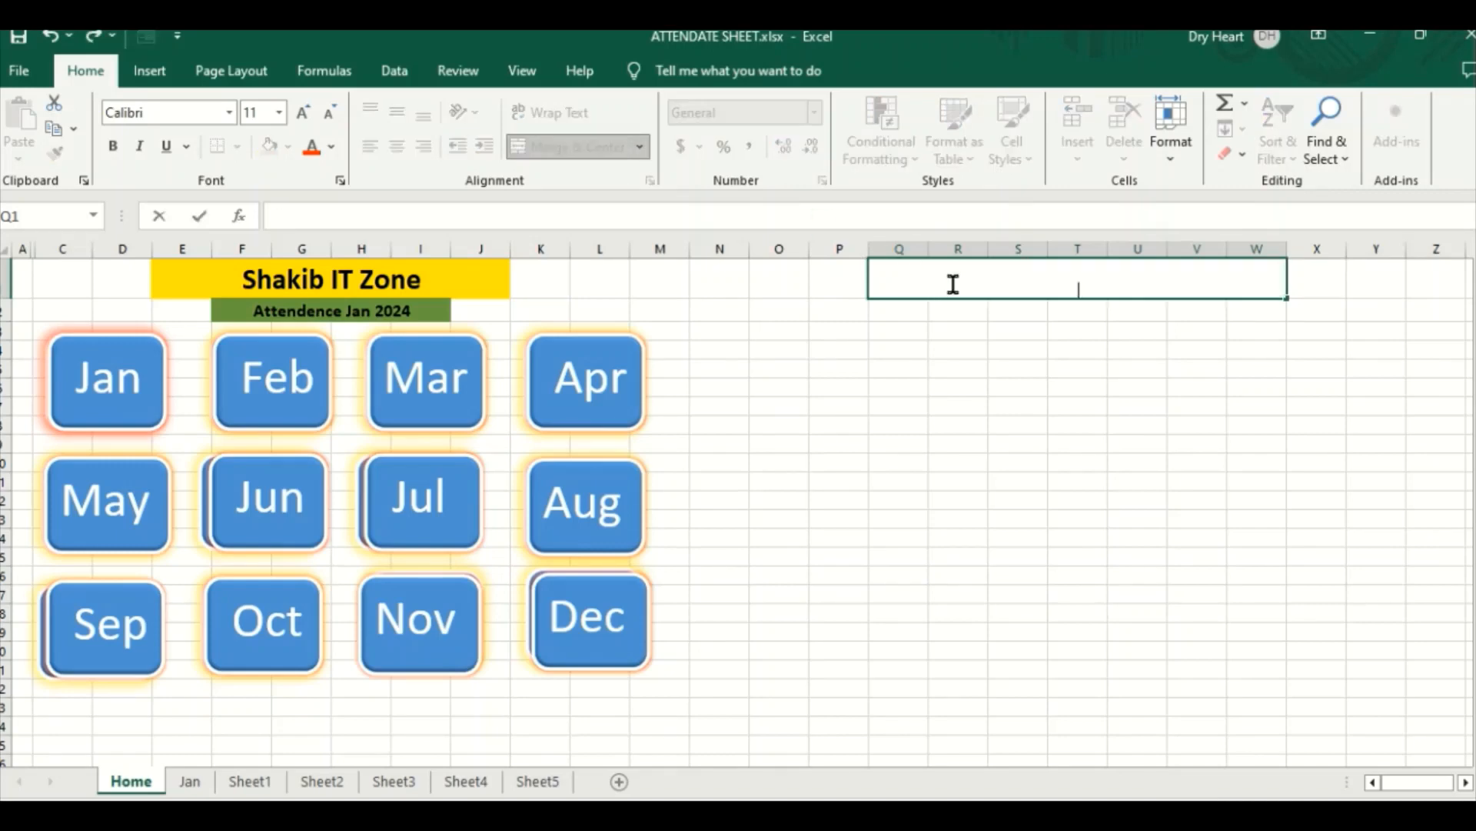
{"action": "type", "text": "Mi It Zone"}
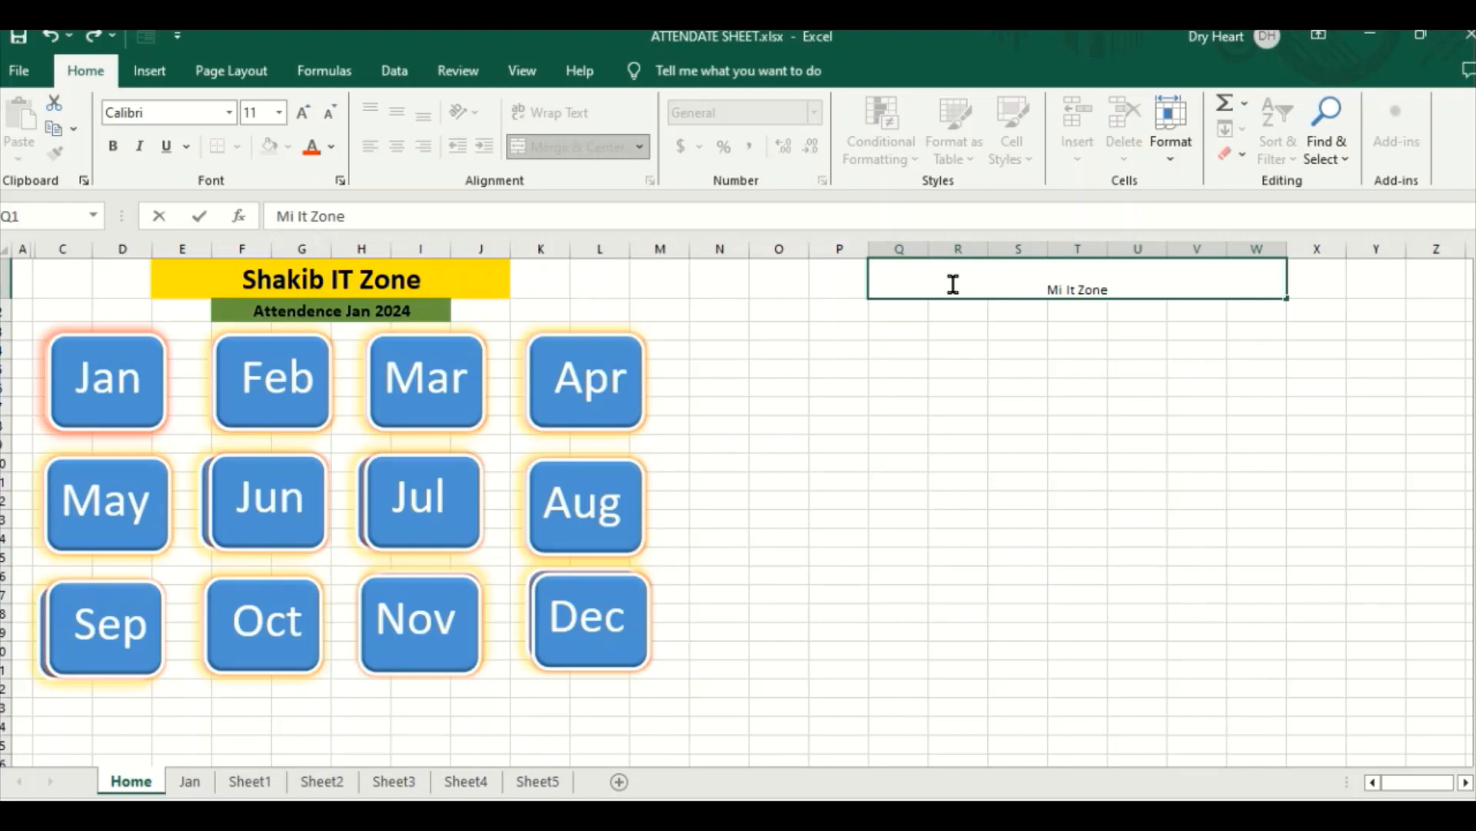
{"action": "left_click", "coordinate": [1052, 331]}
{"action": "left_click", "coordinate": [1099, 286]}
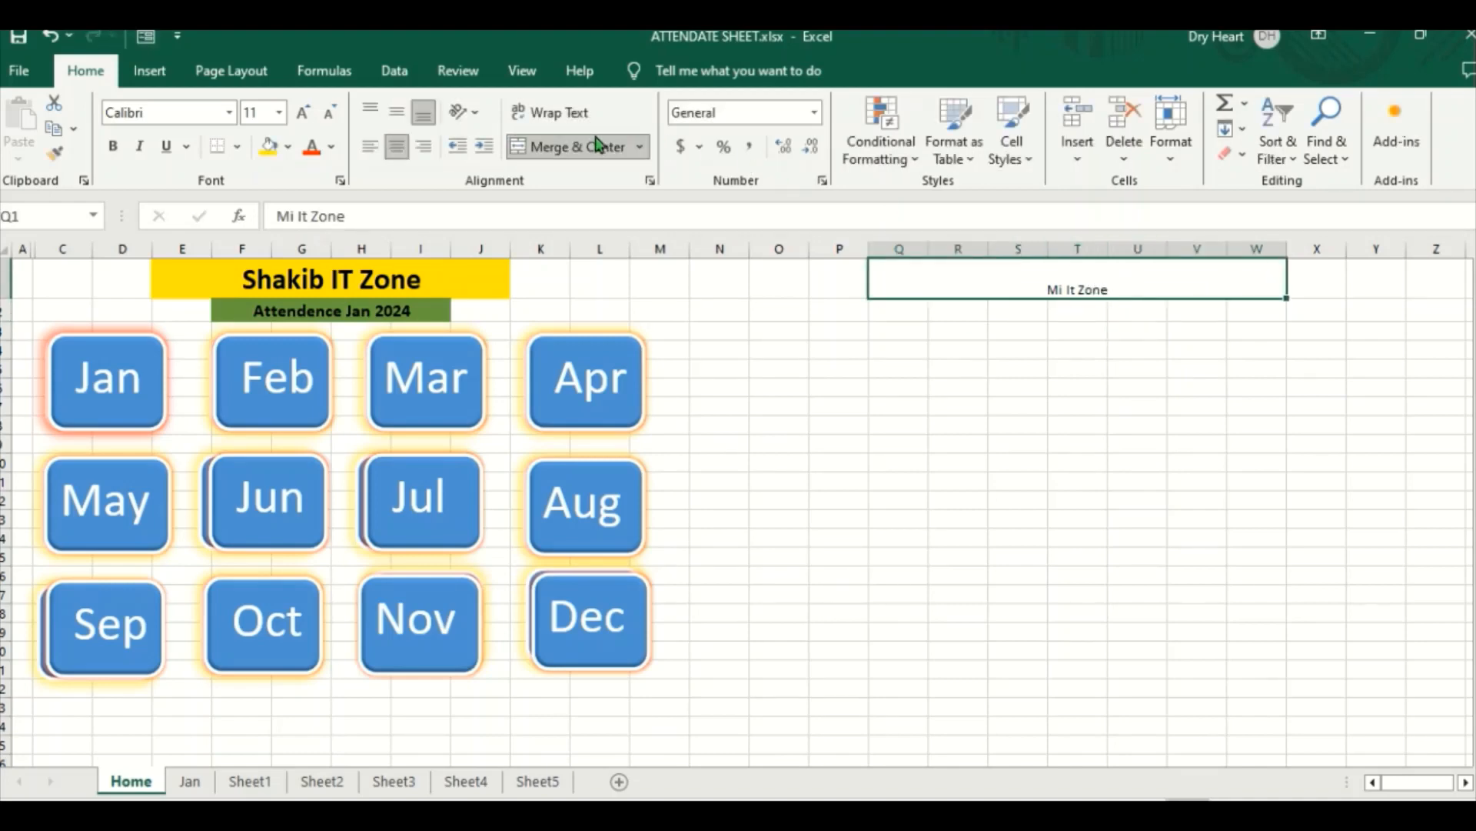
Step: Format the Mi It Zone title as vertically centered, bold, 26-point text with a yellow fill
{"action": "left_click", "coordinate": [398, 113]}
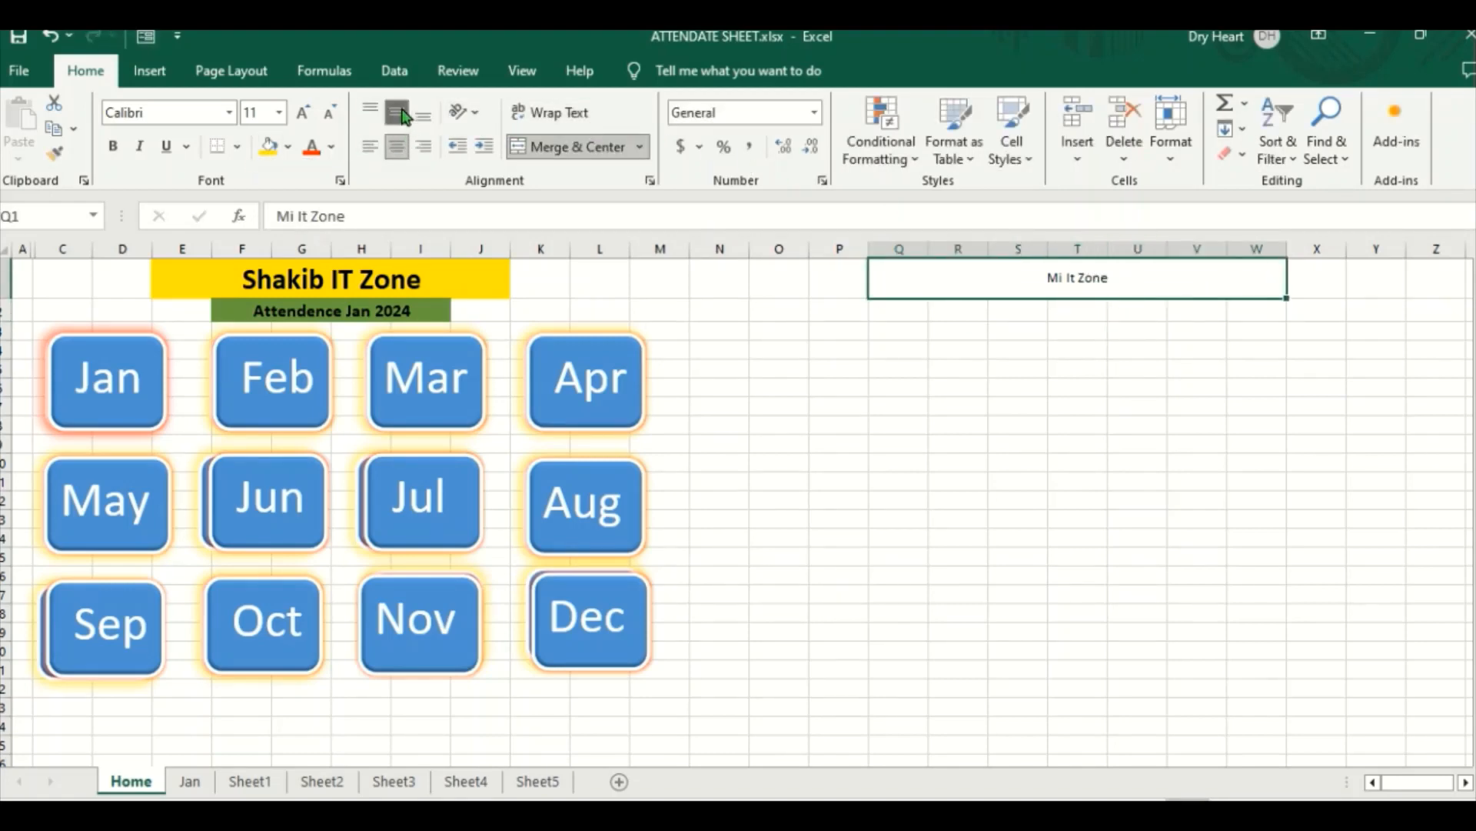
{"action": "left_click", "coordinate": [113, 146]}
{"action": "left_click", "coordinate": [303, 113]}
{"action": "left_click", "coordinate": [303, 114]}
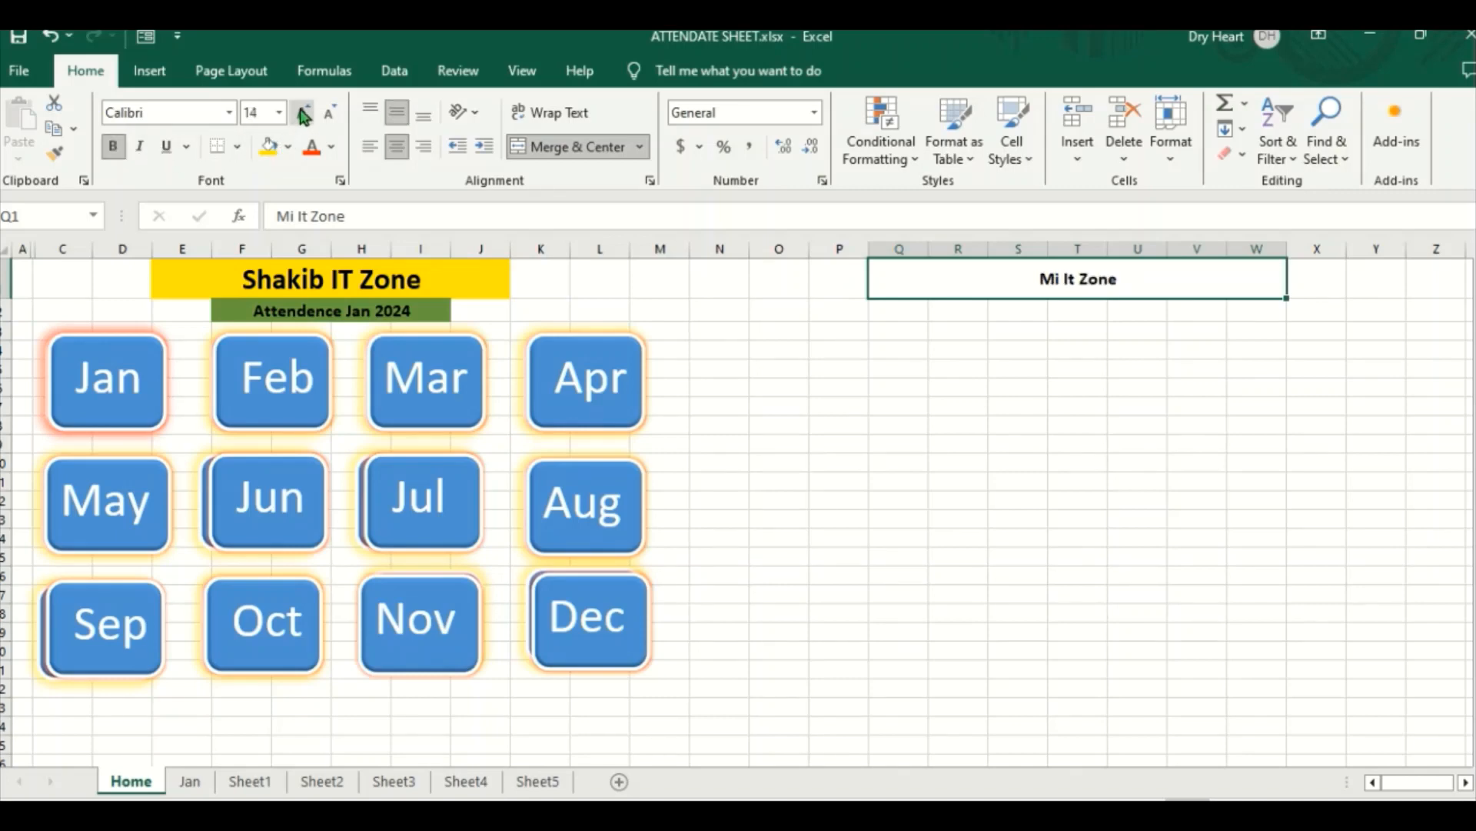
{"action": "left_click", "coordinate": [303, 114]}
{"action": "left_click", "coordinate": [304, 114]}
{"action": "left_click", "coordinate": [304, 115]}
{"action": "left_click", "coordinate": [303, 115]}
{"action": "left_click", "coordinate": [304, 114]}
{"action": "left_click", "coordinate": [303, 114]}
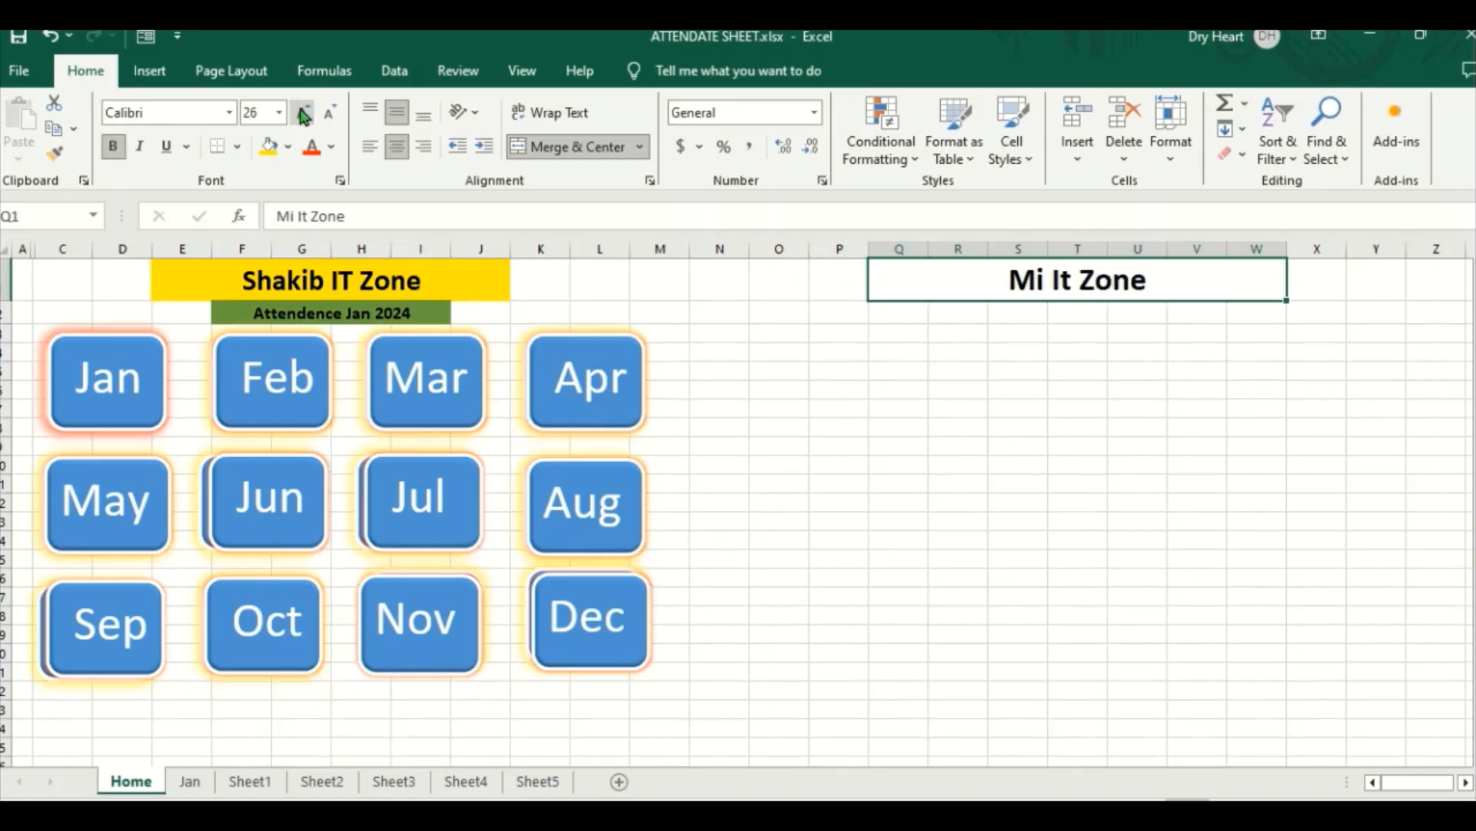
{"action": "left_click", "coordinate": [304, 115]}
{"action": "left_click", "coordinate": [304, 114]}
{"action": "left_click", "coordinate": [331, 115]}
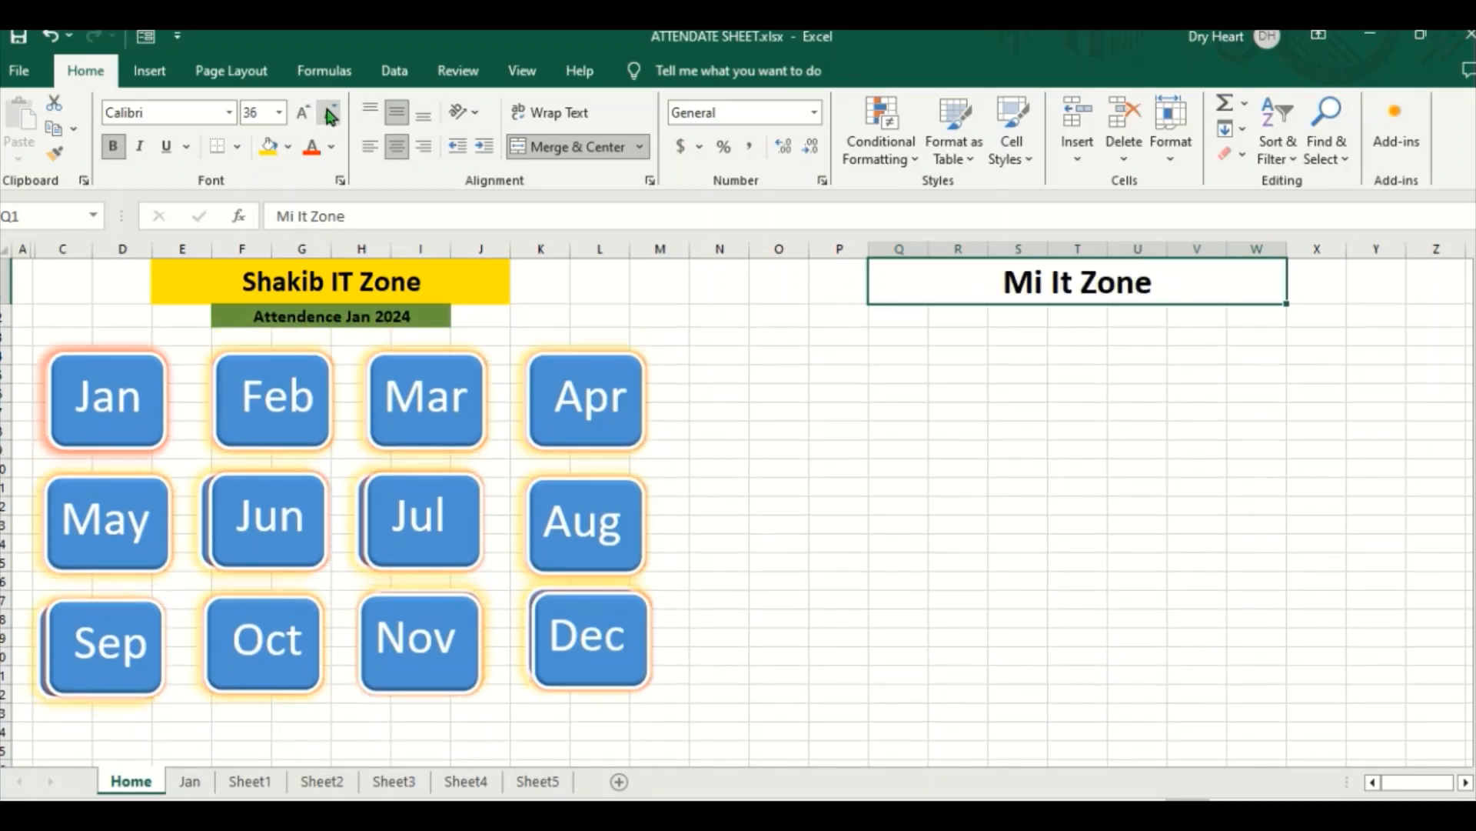
{"action": "left_click", "coordinate": [330, 115]}
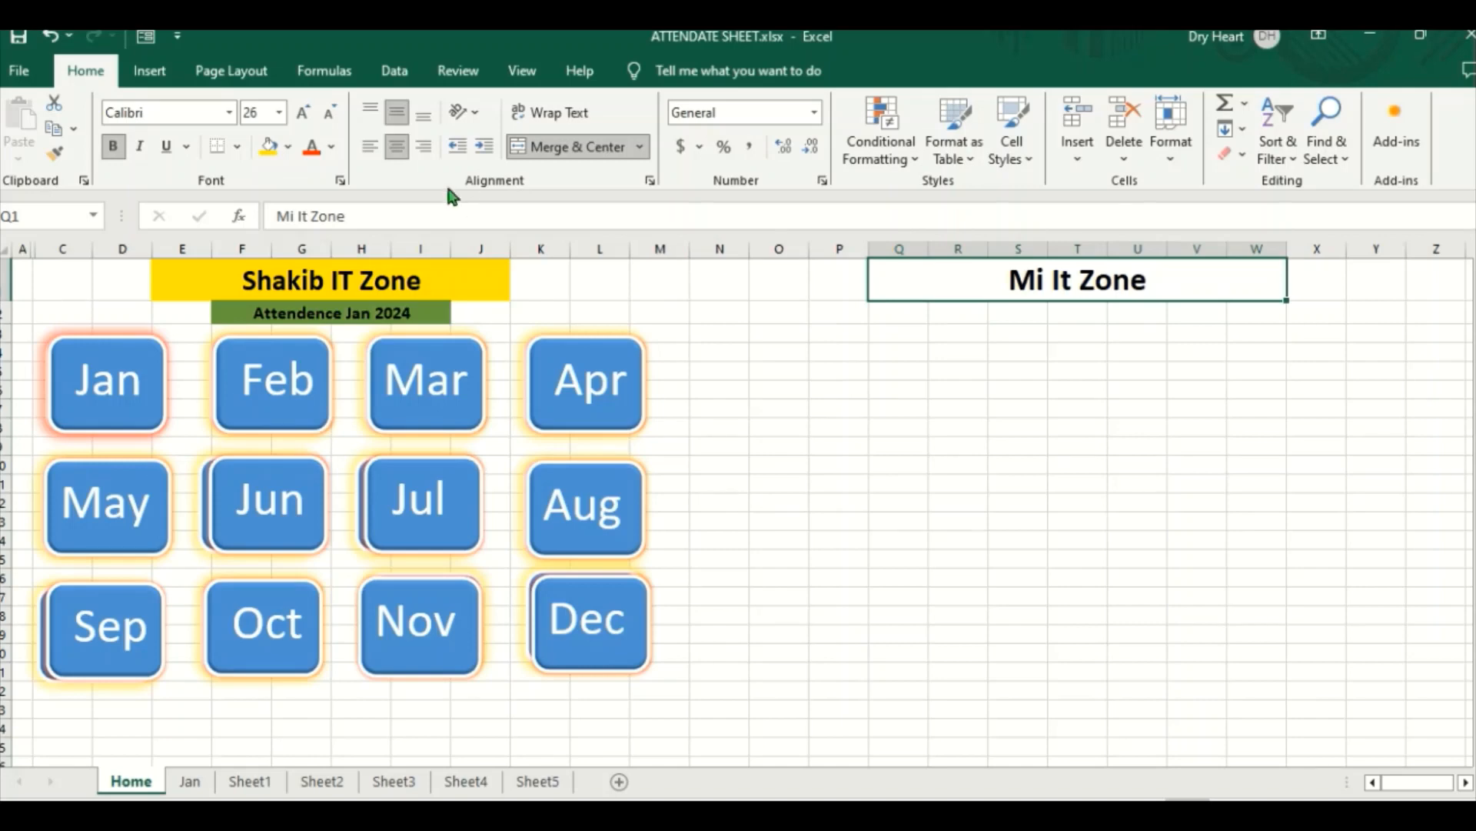
{"action": "left_click", "coordinate": [268, 146]}
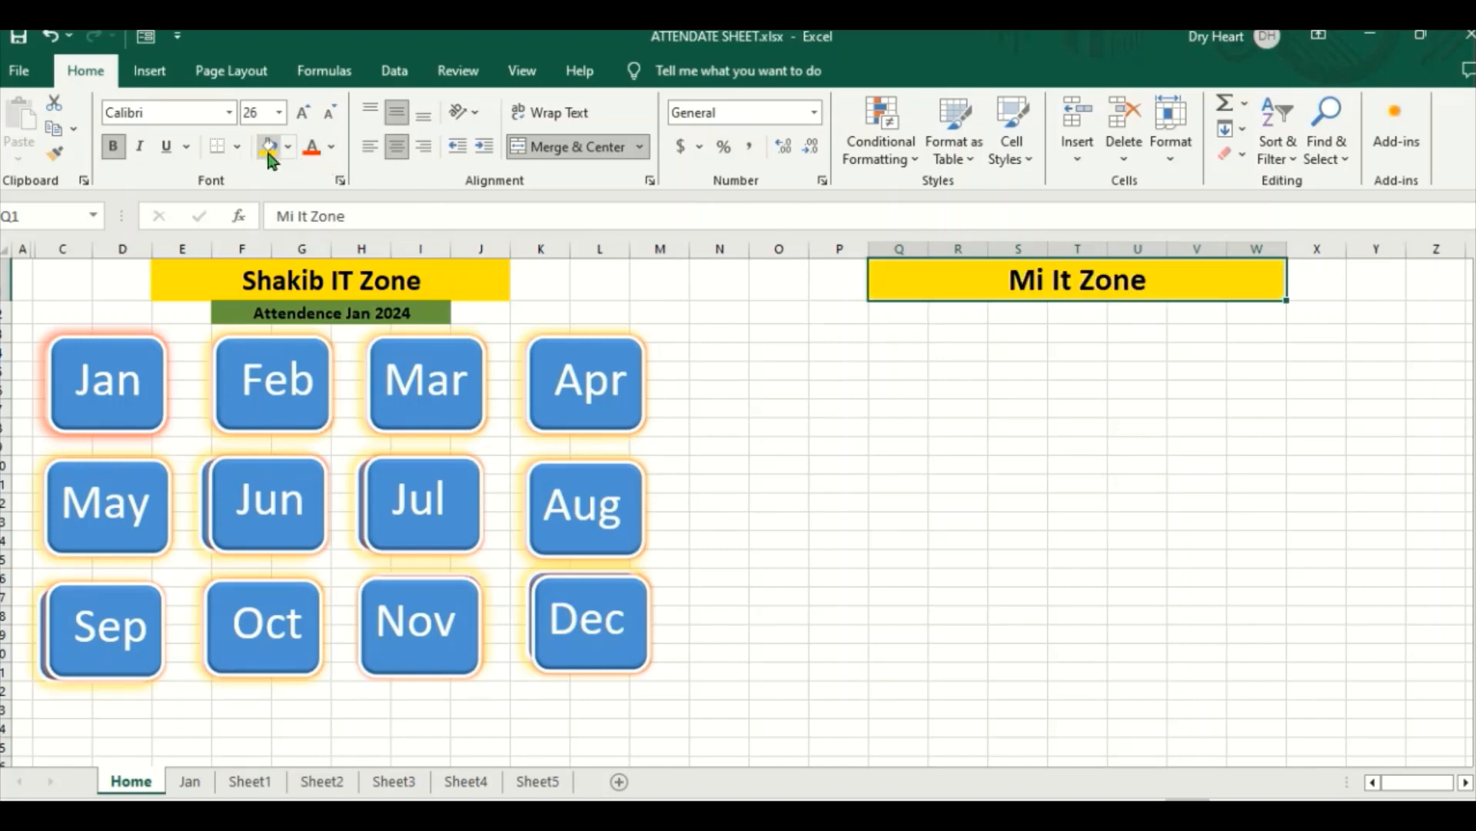
Step: Merge and center cells R2:V2 beneath the Mi It Zone title
{"action": "left_click", "coordinate": [1024, 316]}
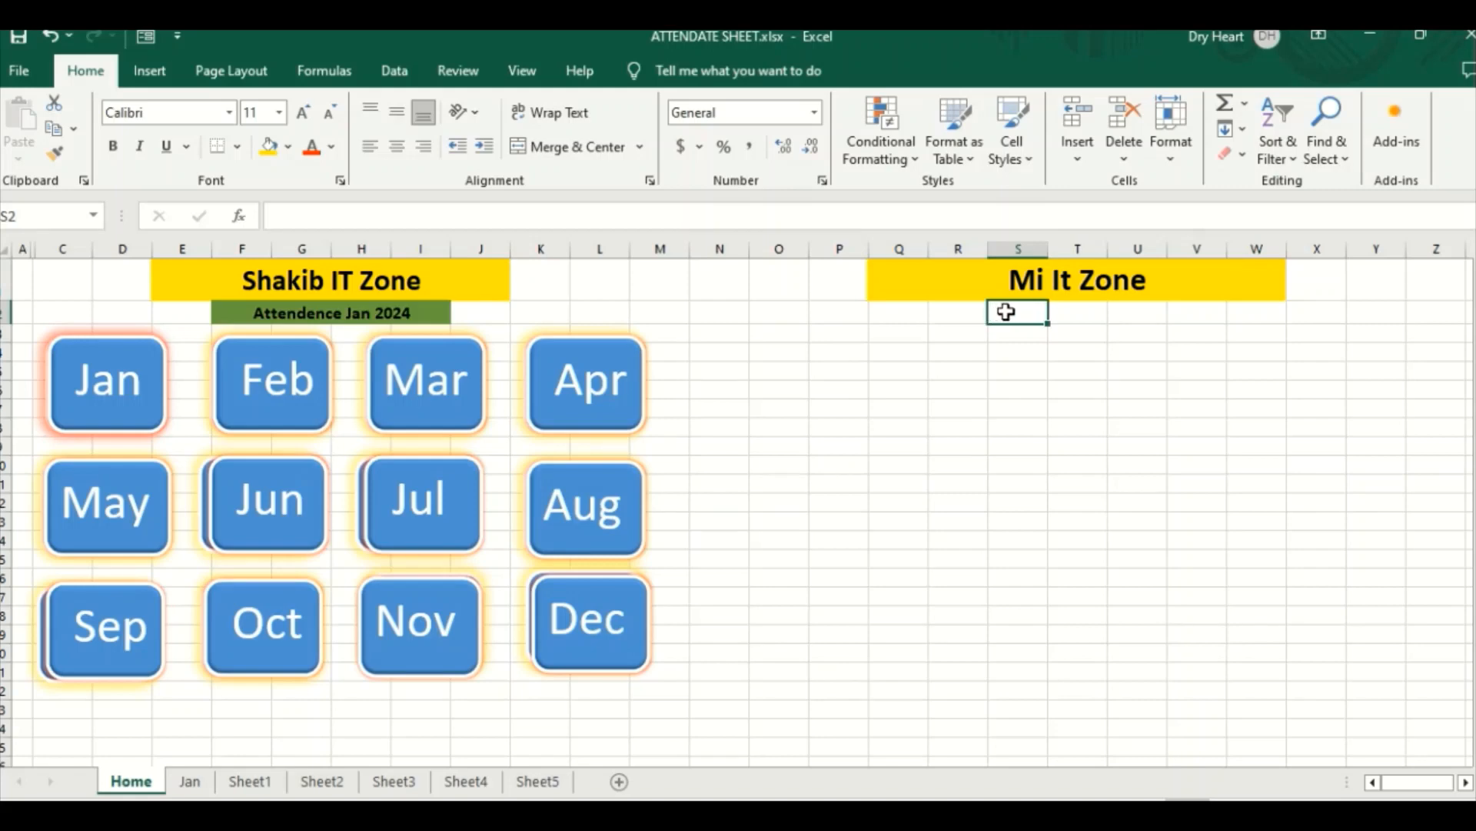
{"action": "left_click_drag", "start_coordinate": [1038, 311], "coordinate": [1182, 323]}
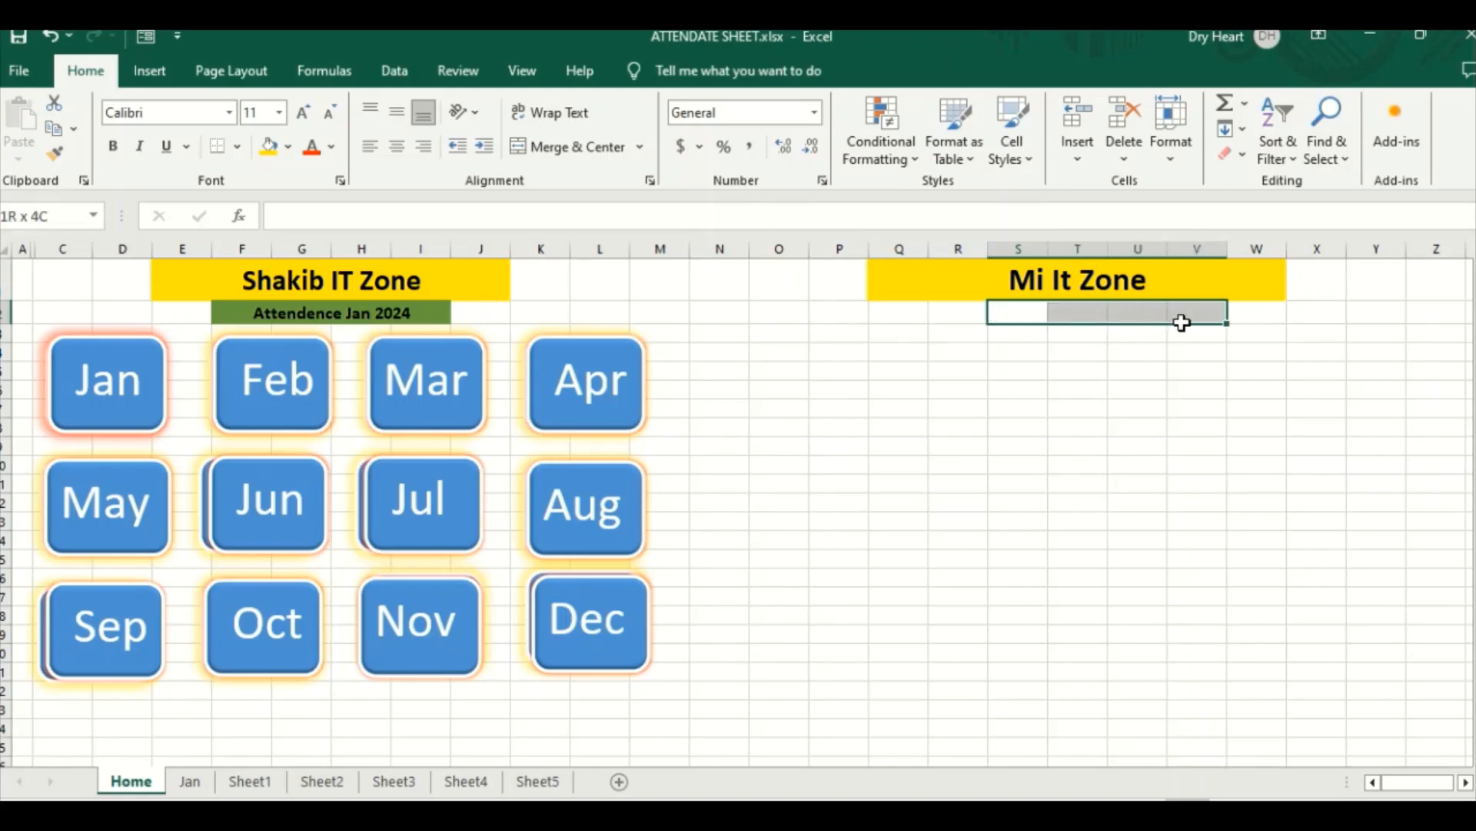
{"action": "left_click", "coordinate": [1092, 350]}
{"action": "left_click_drag", "start_coordinate": [965, 311], "coordinate": [1183, 313]}
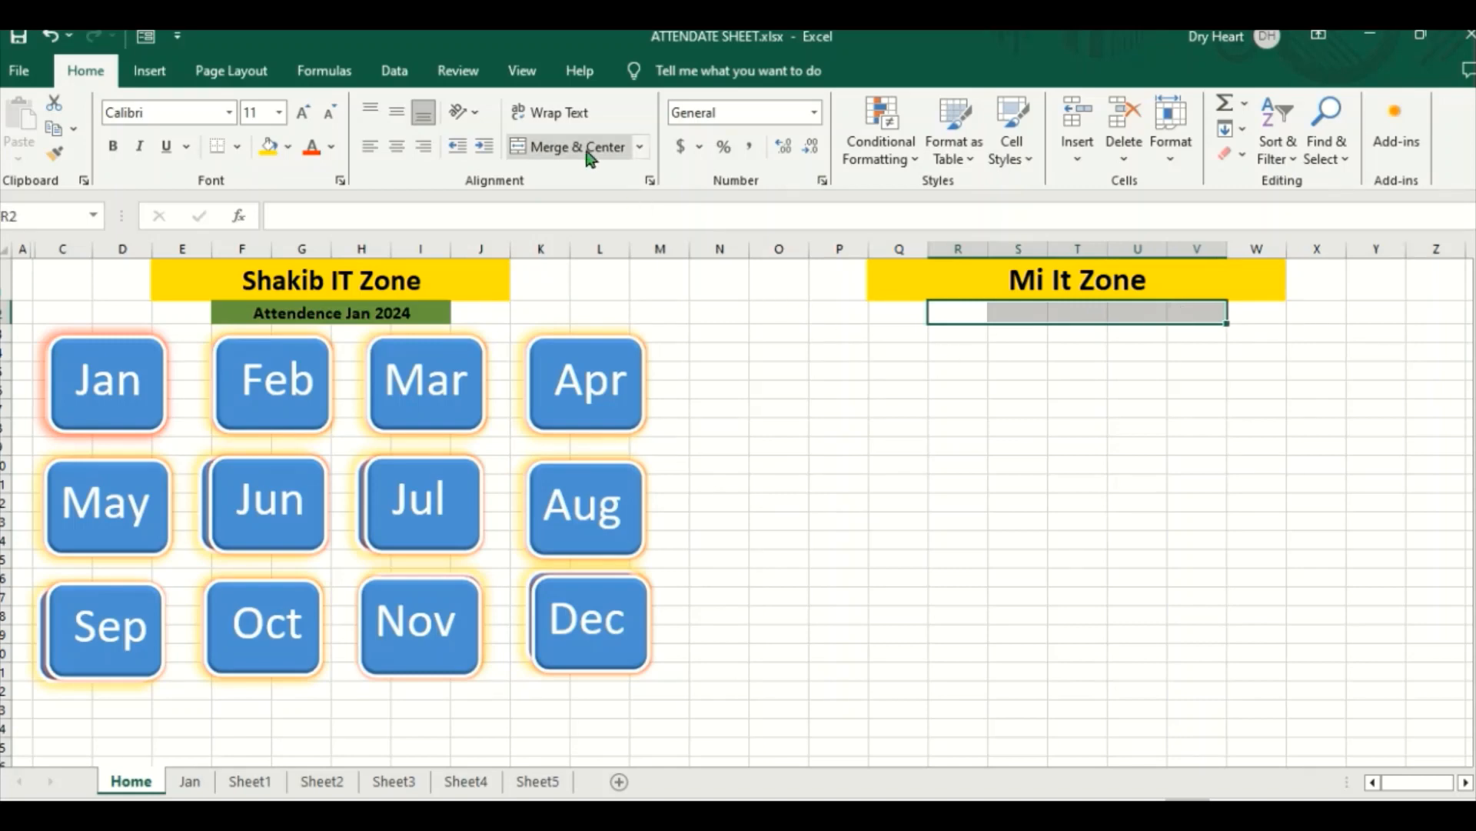
{"action": "left_click", "coordinate": [591, 159]}
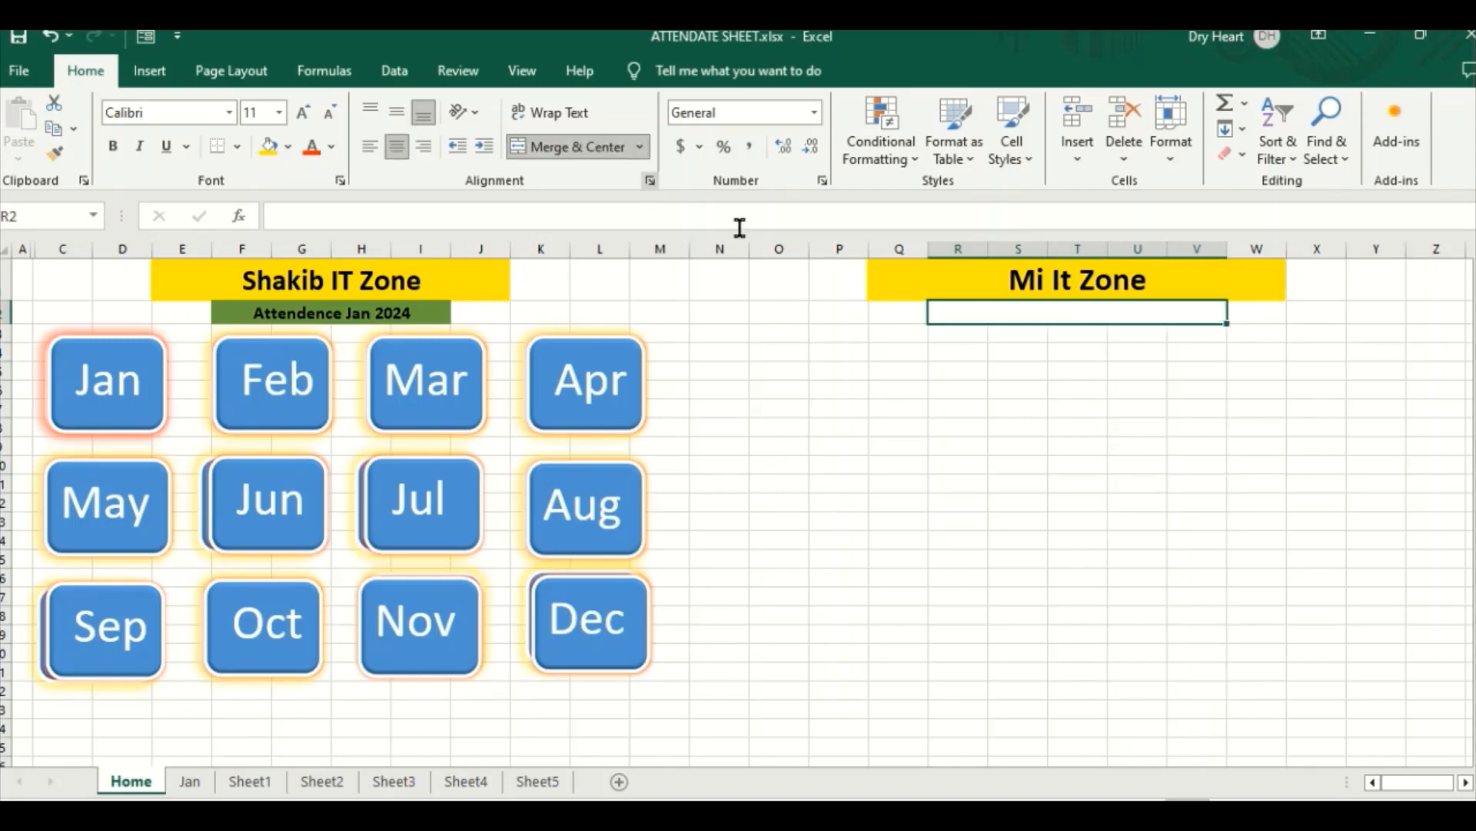
Step: Enter the subtitle Attendence Sheet 2024 in the merged cell R2
{"action": "left_click", "coordinate": [626, 216]}
{"action": "type", "text": "A"}
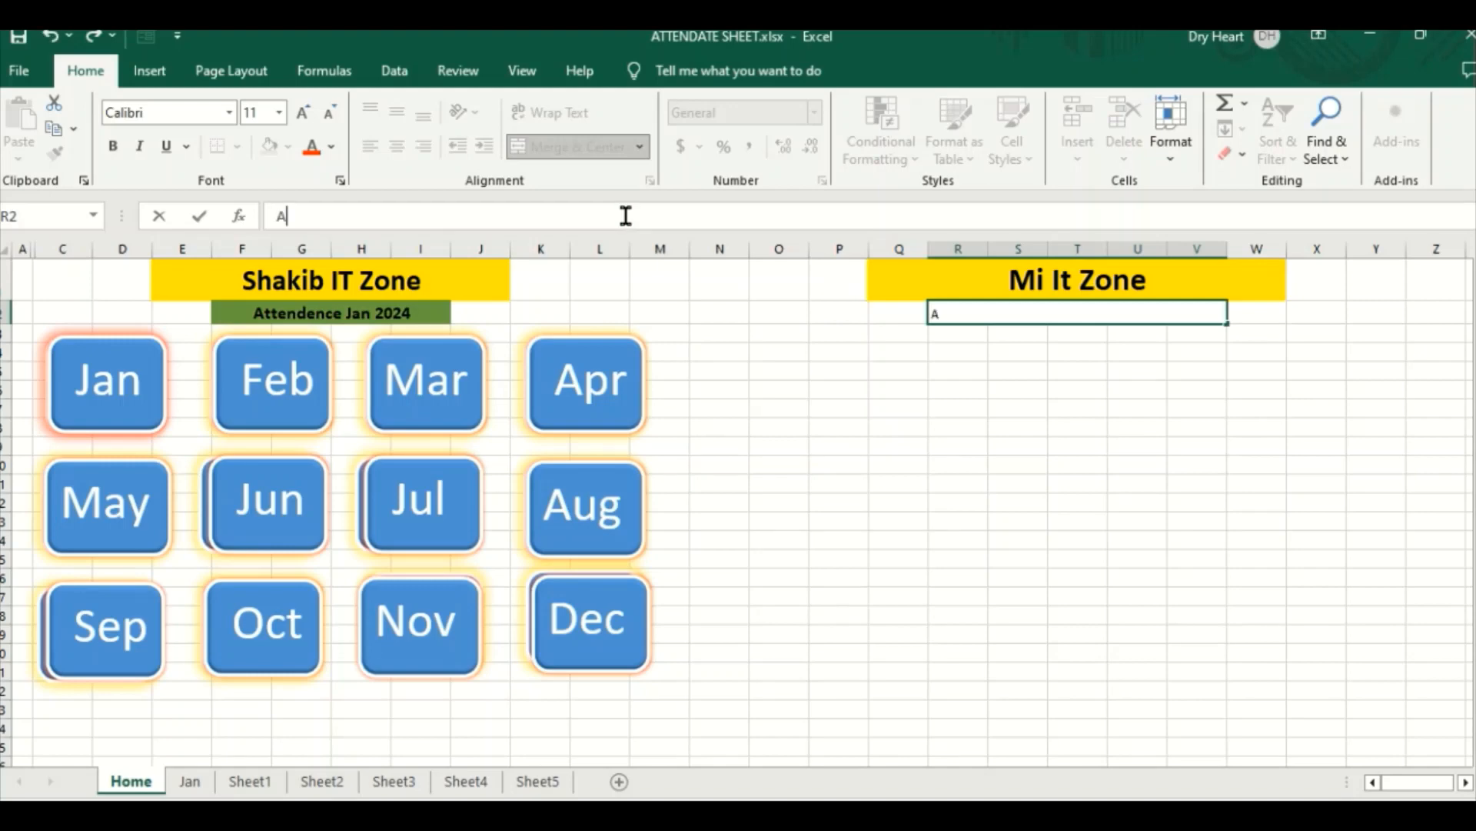
{"action": "type", "text": "ttendence "}
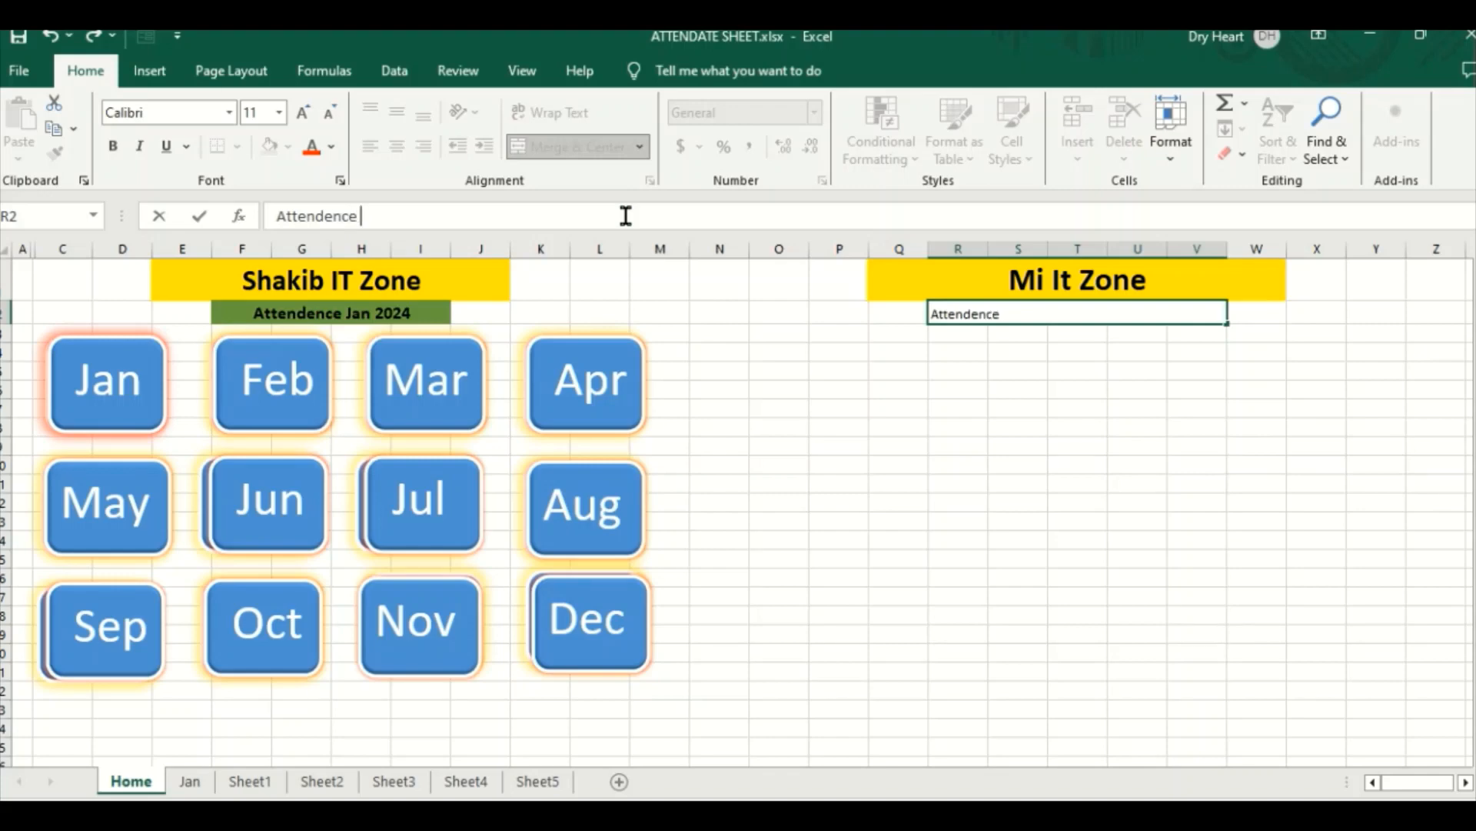
{"action": "type", "text": "Shee "}
{"action": "type", "text": " 2024"}
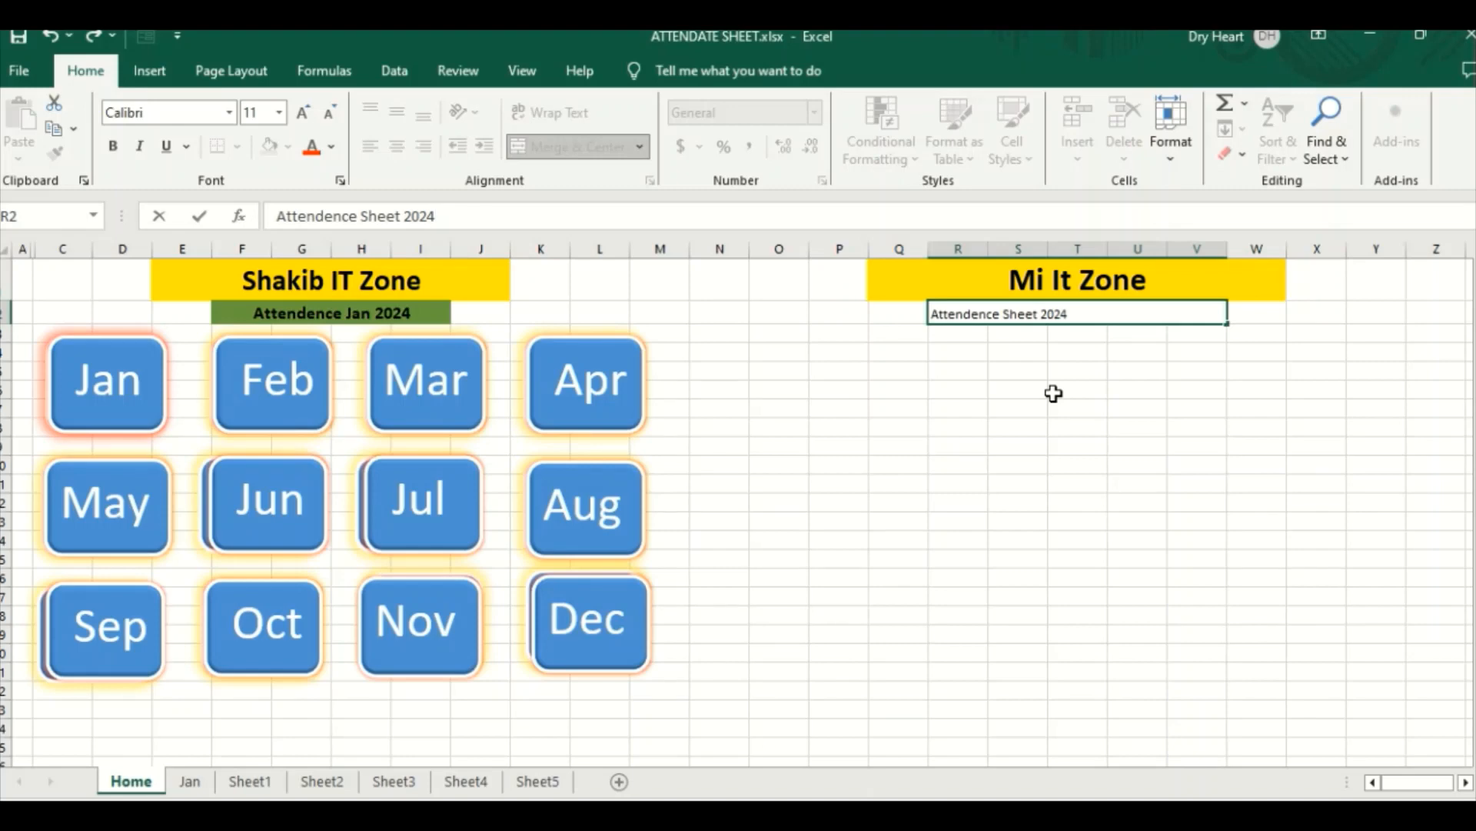
{"action": "left_click", "coordinate": [1053, 393]}
Step: Format the Attendence Sheet 2024 subtitle as bold, 14-point text with the standard green fill
{"action": "left_click", "coordinate": [1072, 311]}
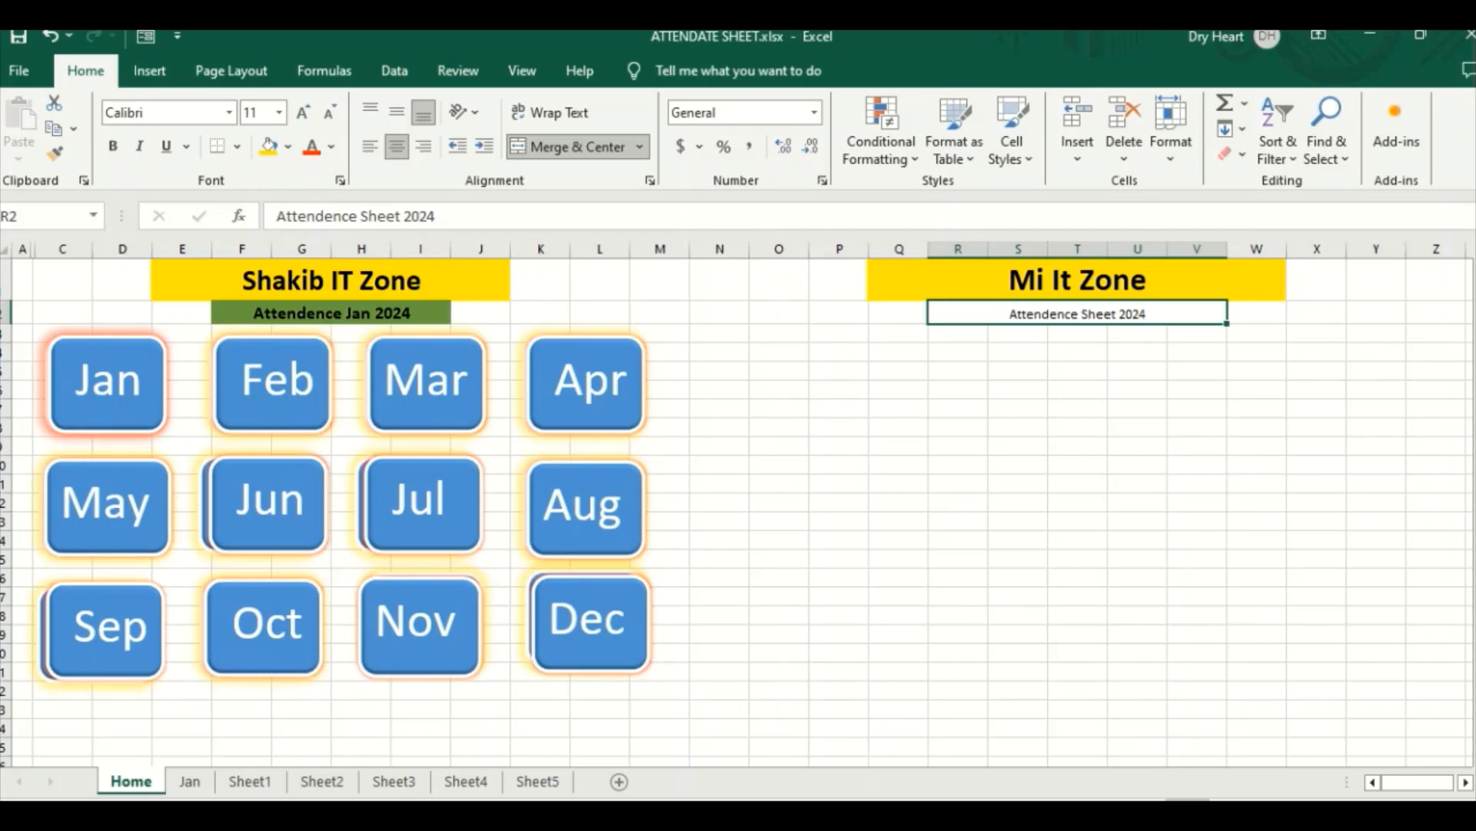
{"action": "left_click", "coordinate": [115, 147]}
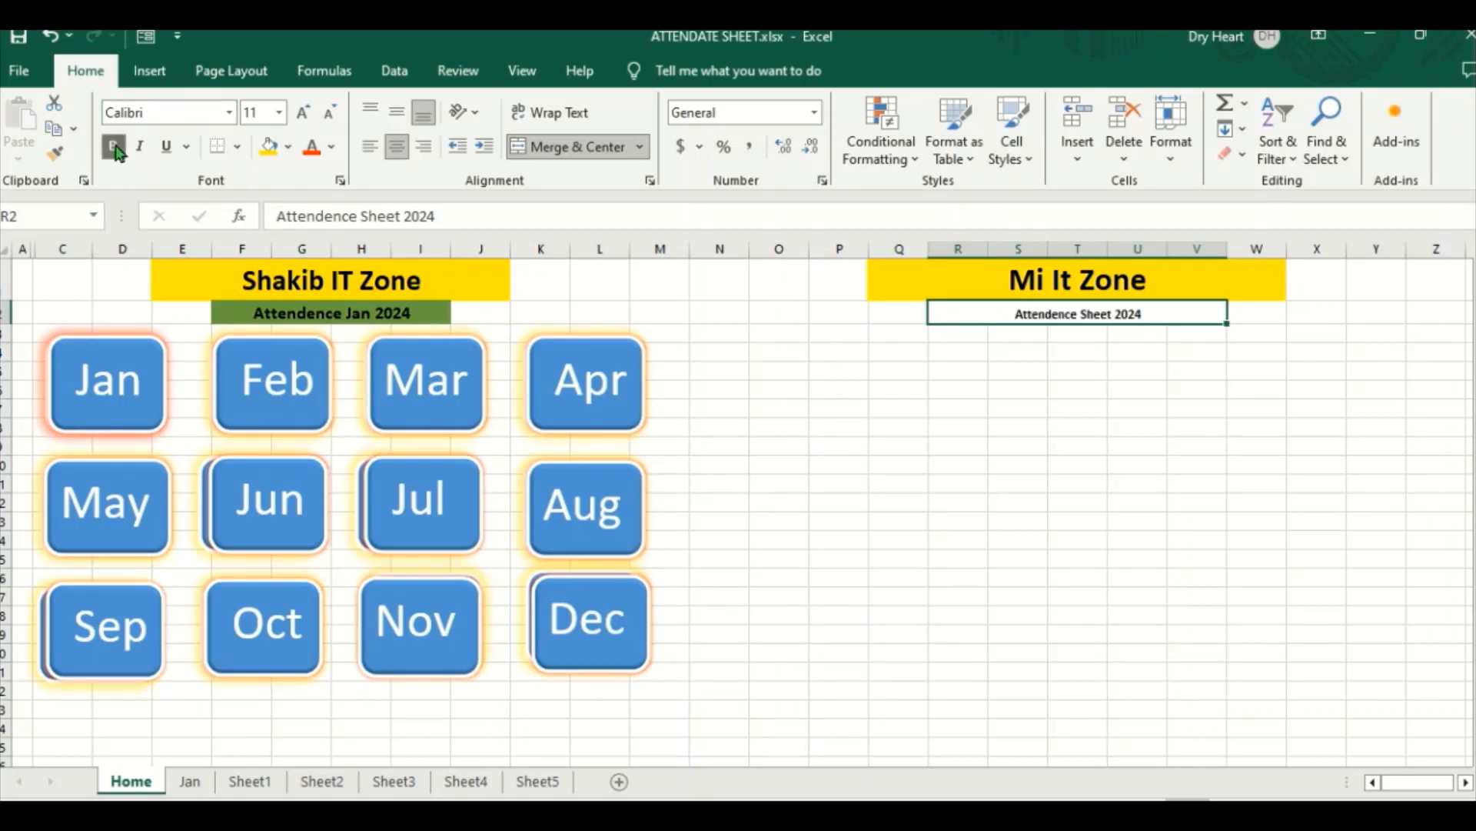
{"action": "left_click", "coordinate": [116, 147]}
{"action": "left_click", "coordinate": [116, 148]}
{"action": "left_click", "coordinate": [305, 114]}
{"action": "left_click", "coordinate": [306, 113]}
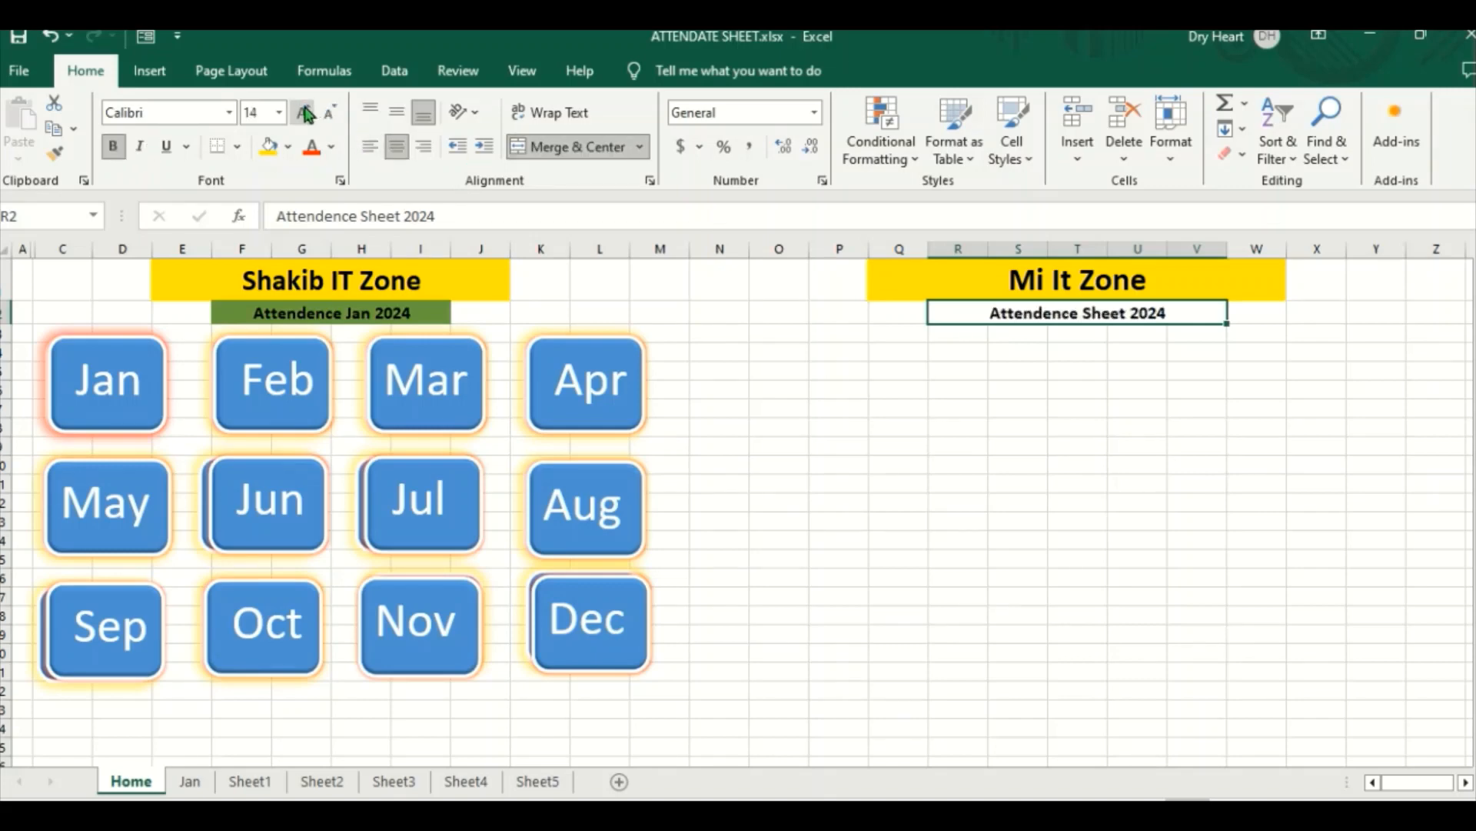
{"action": "left_click", "coordinate": [289, 146]}
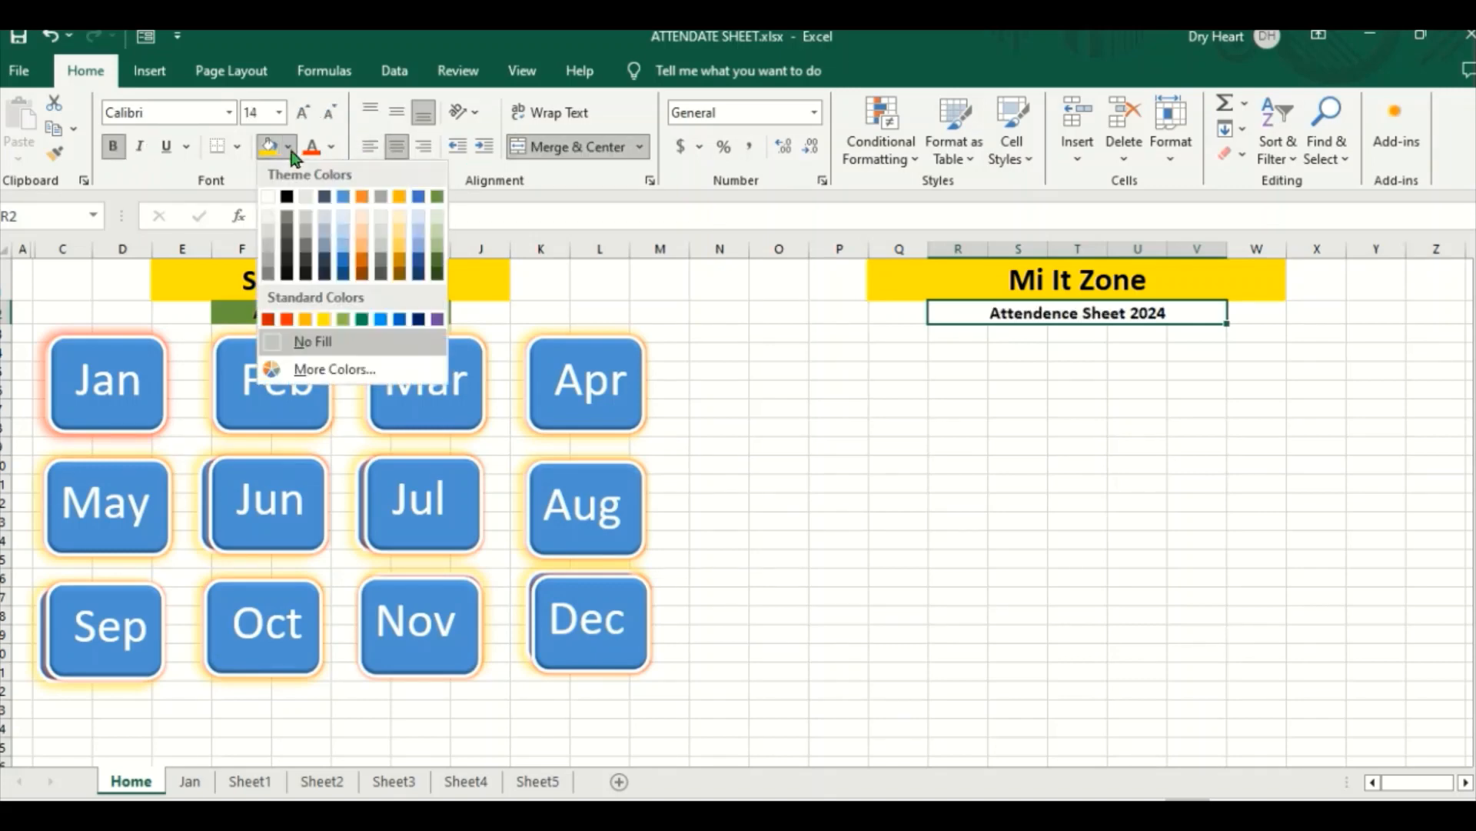
{"action": "left_click", "coordinate": [361, 320]}
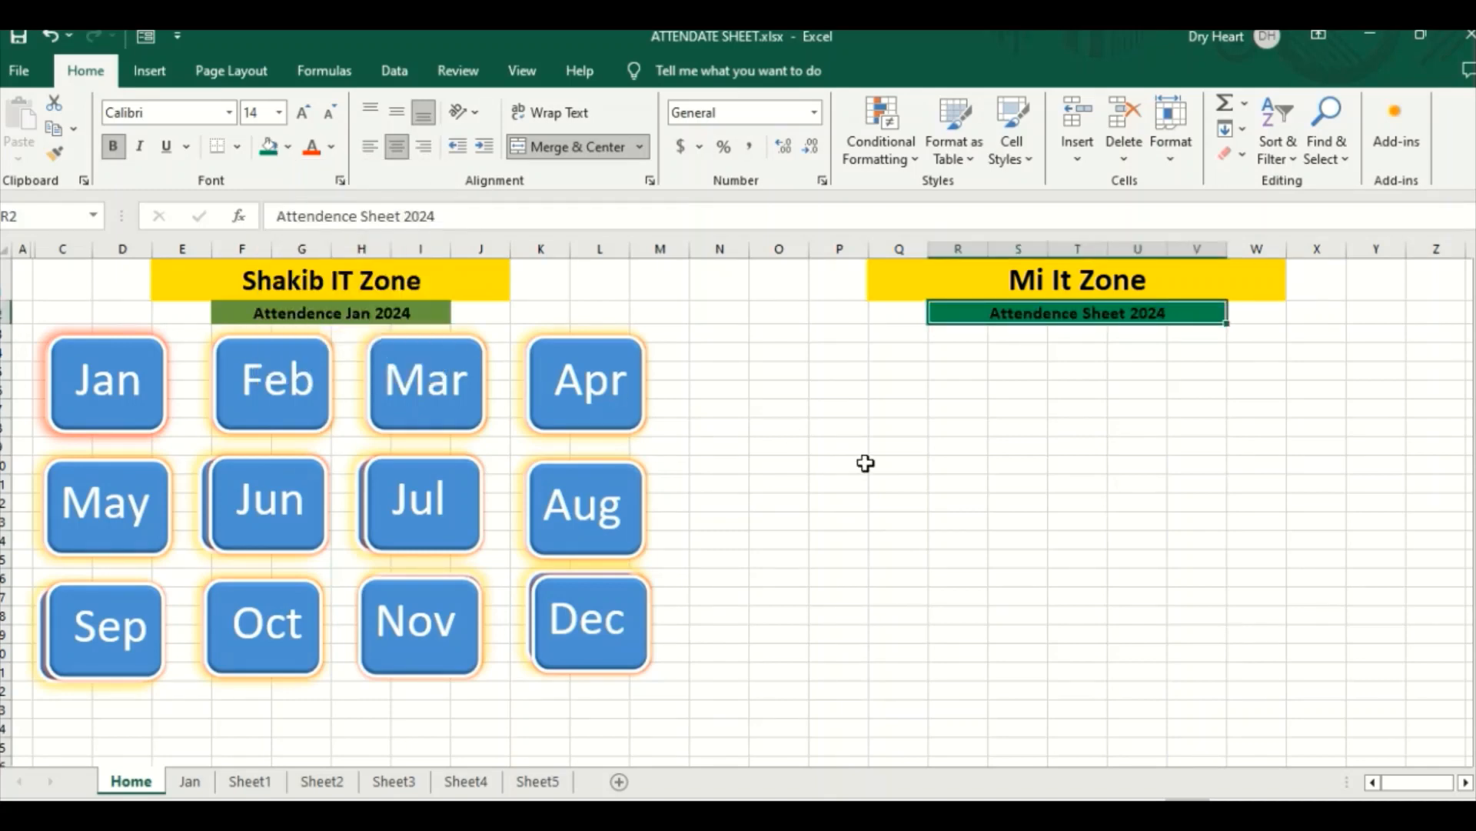
{"action": "left_click", "coordinate": [866, 465]}
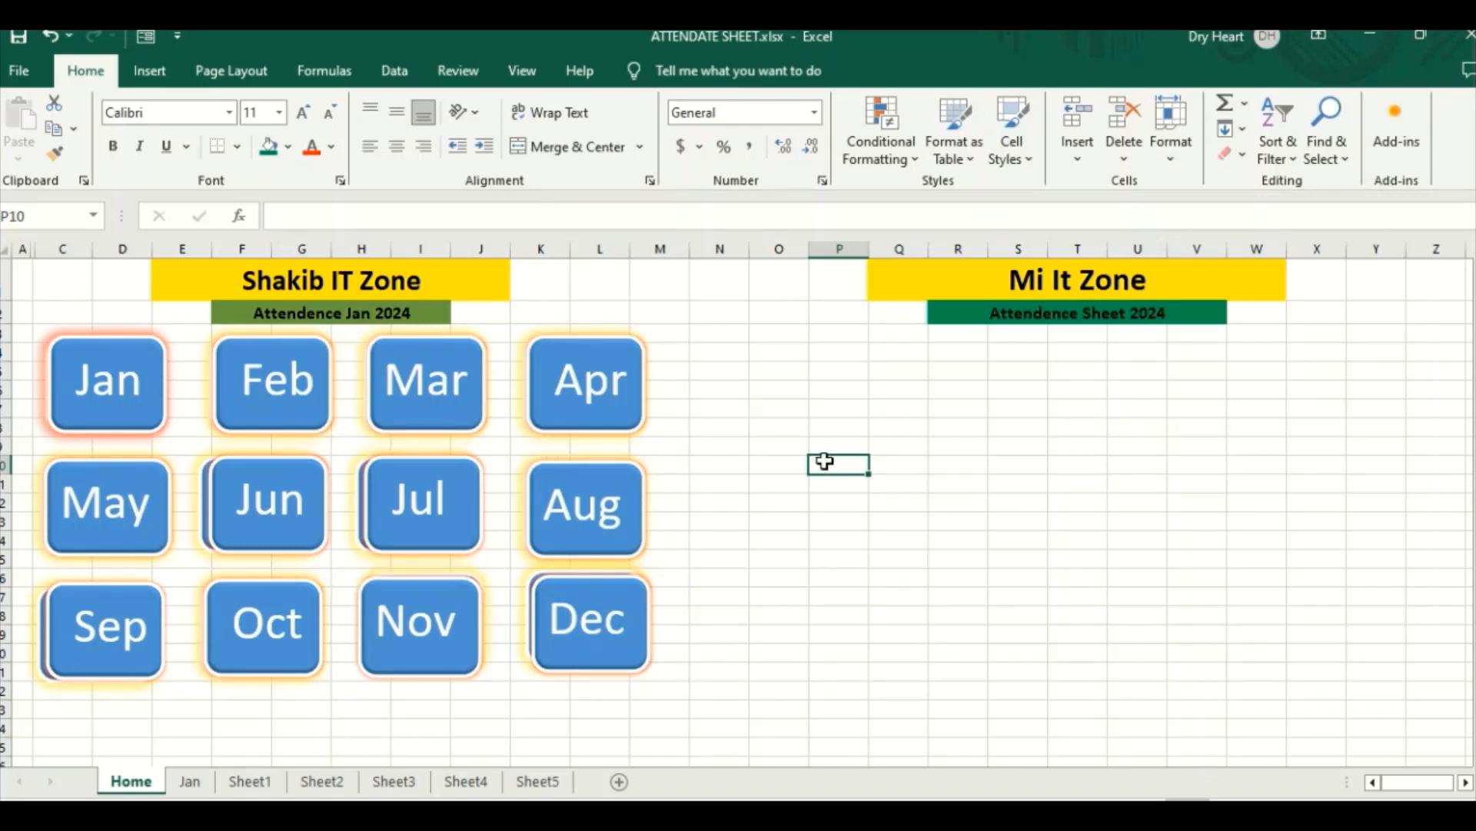
Step: Draw a pentagon arrow about 0.76" by 1.67" over columns O to Q below the headings and fill it dark red
{"action": "left_click", "coordinate": [790, 374]}
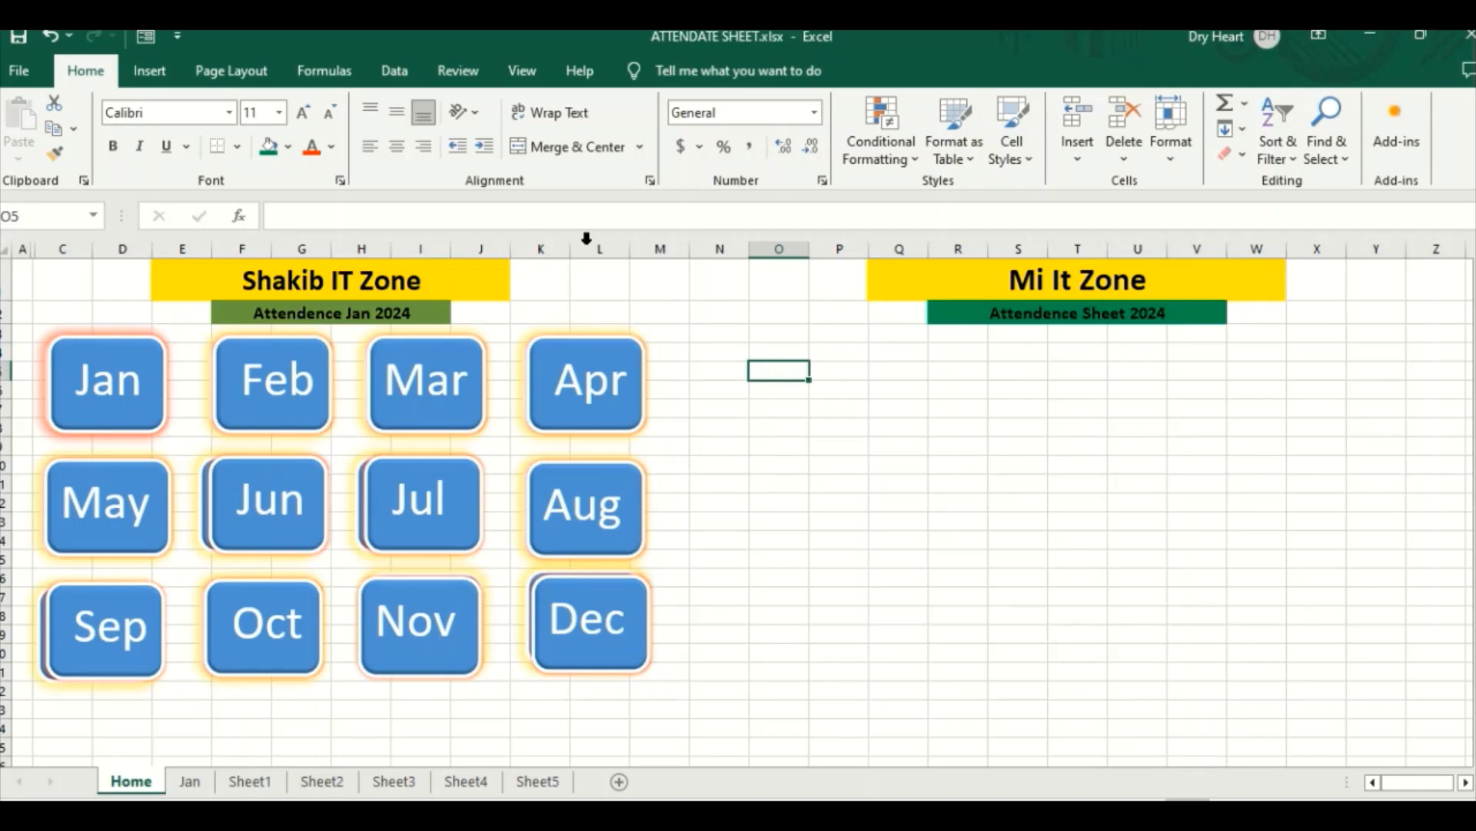
{"action": "left_click", "coordinate": [149, 71]}
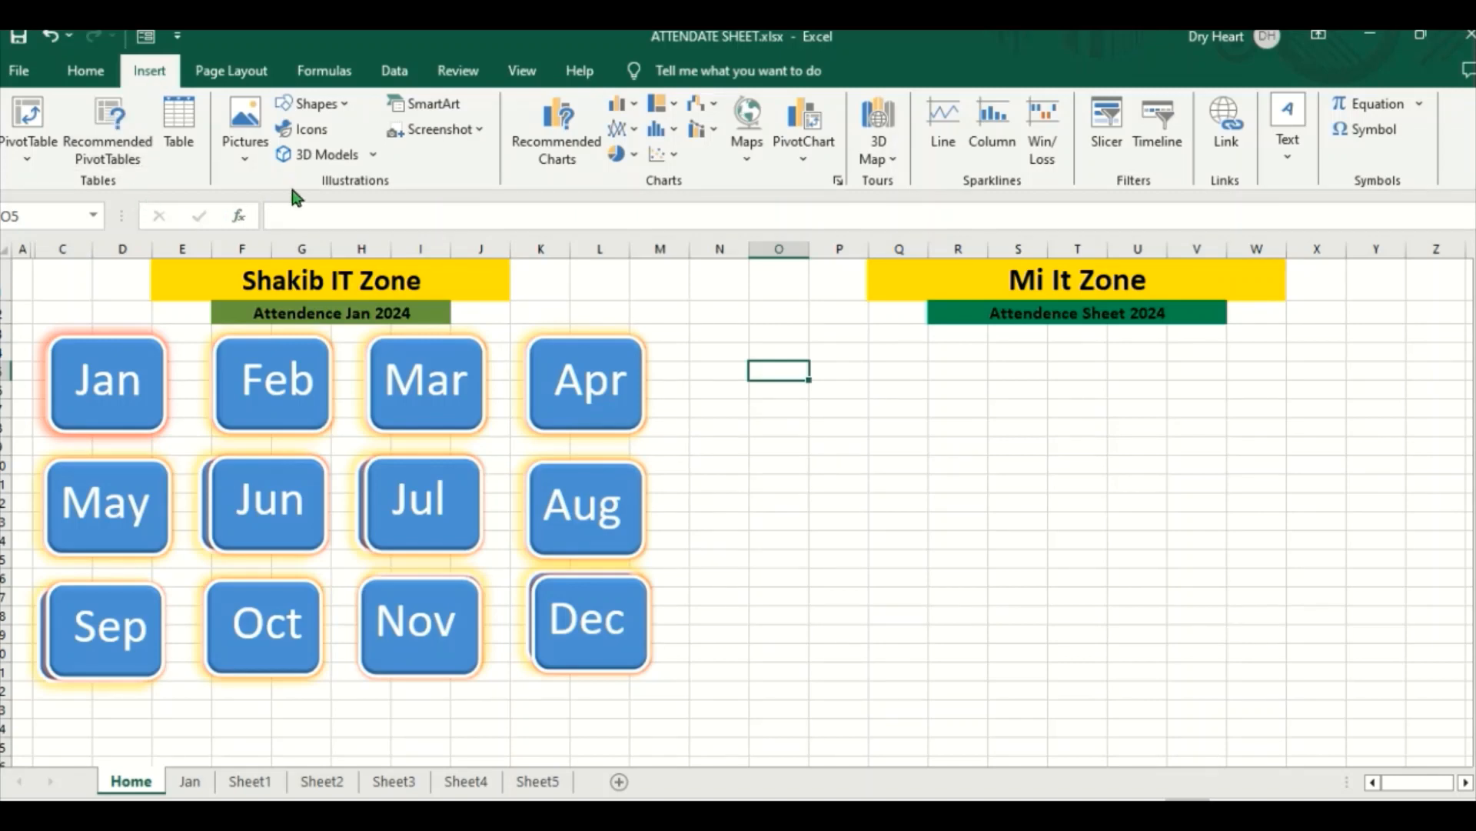
{"action": "left_click", "coordinate": [345, 112]}
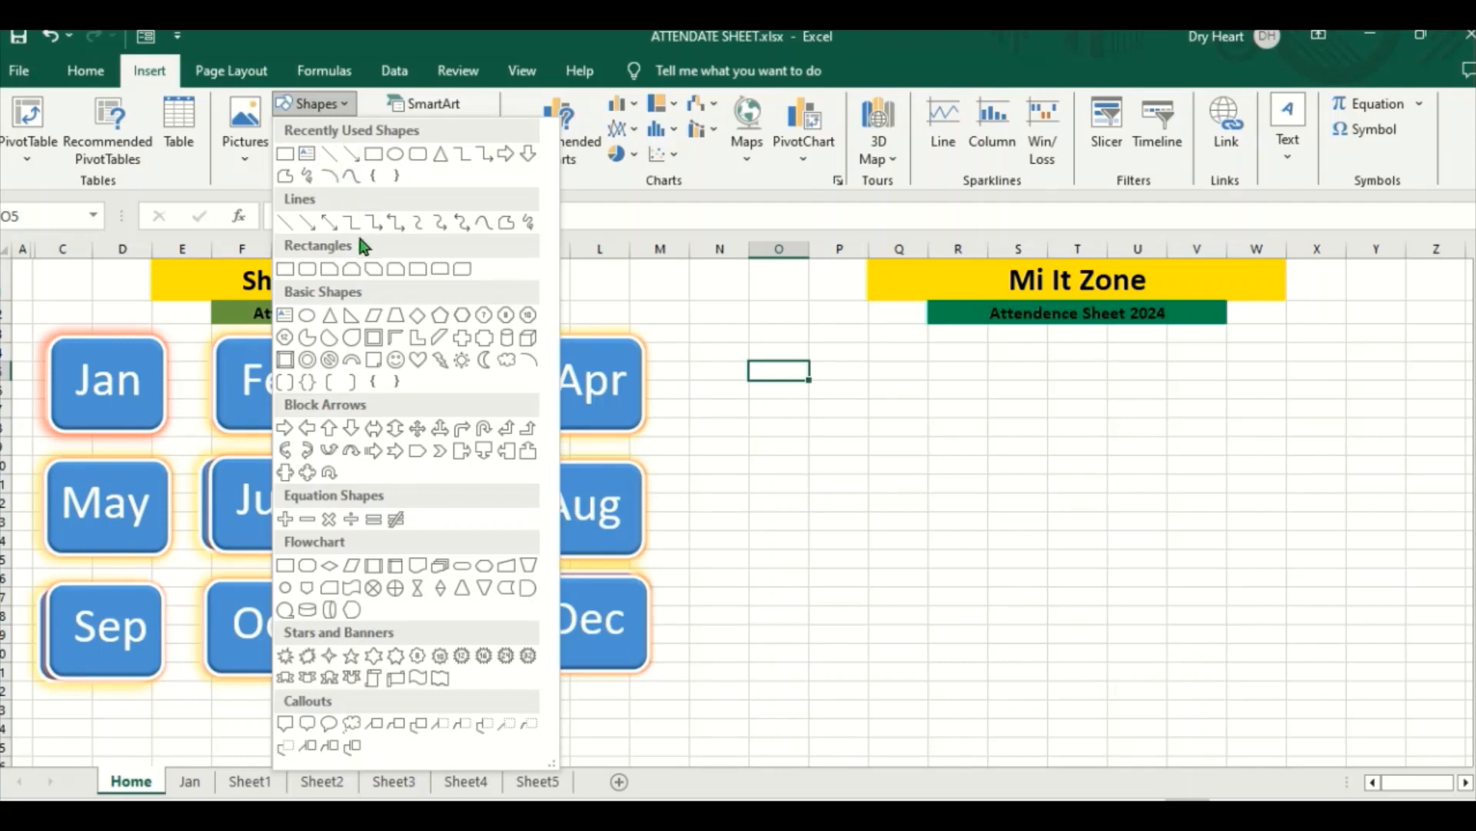
{"action": "left_click", "coordinate": [416, 452]}
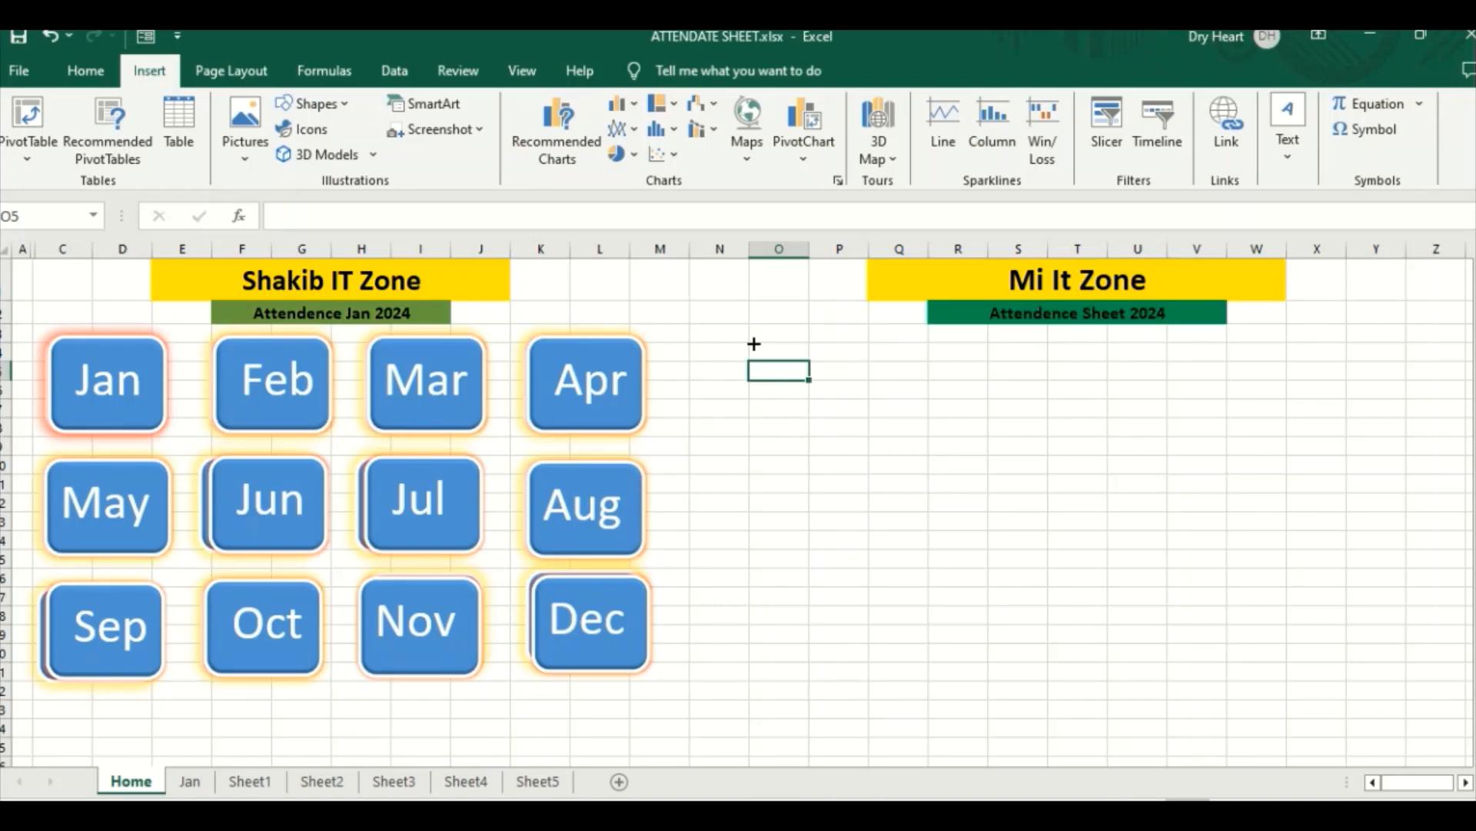
{"action": "left_click_drag", "start_coordinate": [755, 343], "coordinate": [904, 413]}
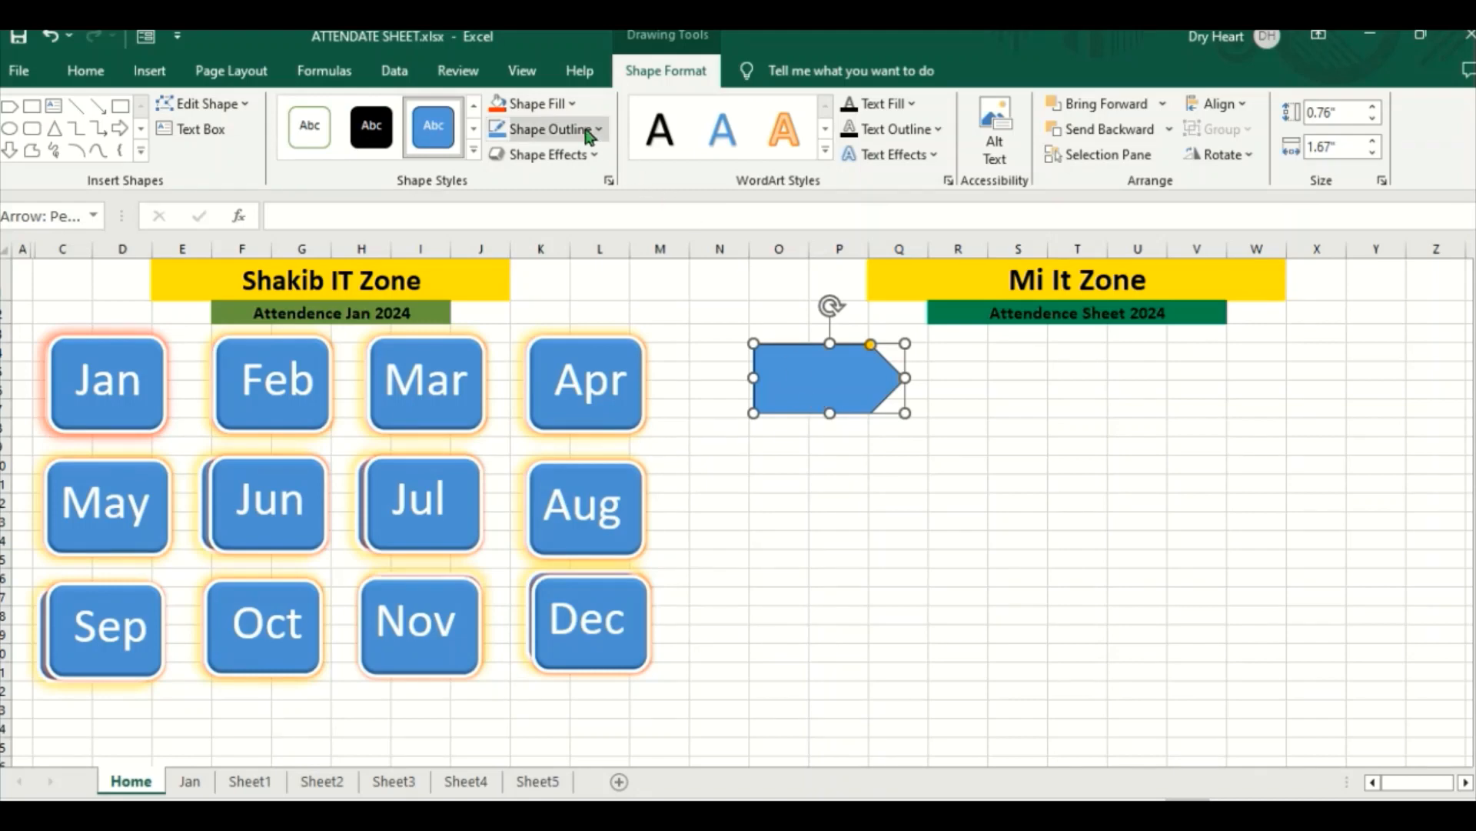
{"action": "left_click", "coordinate": [573, 105]}
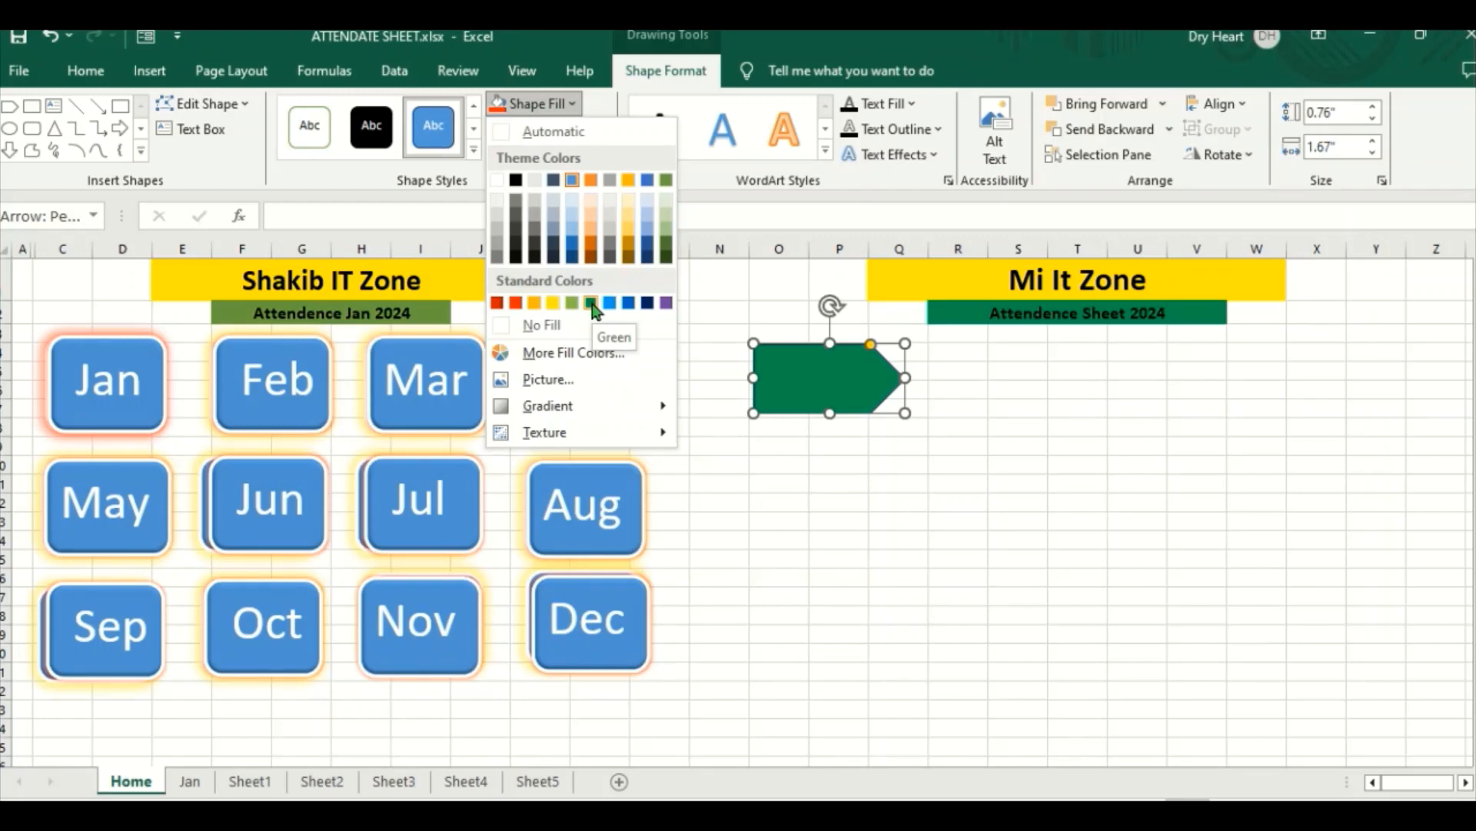
{"action": "left_click", "coordinate": [497, 304]}
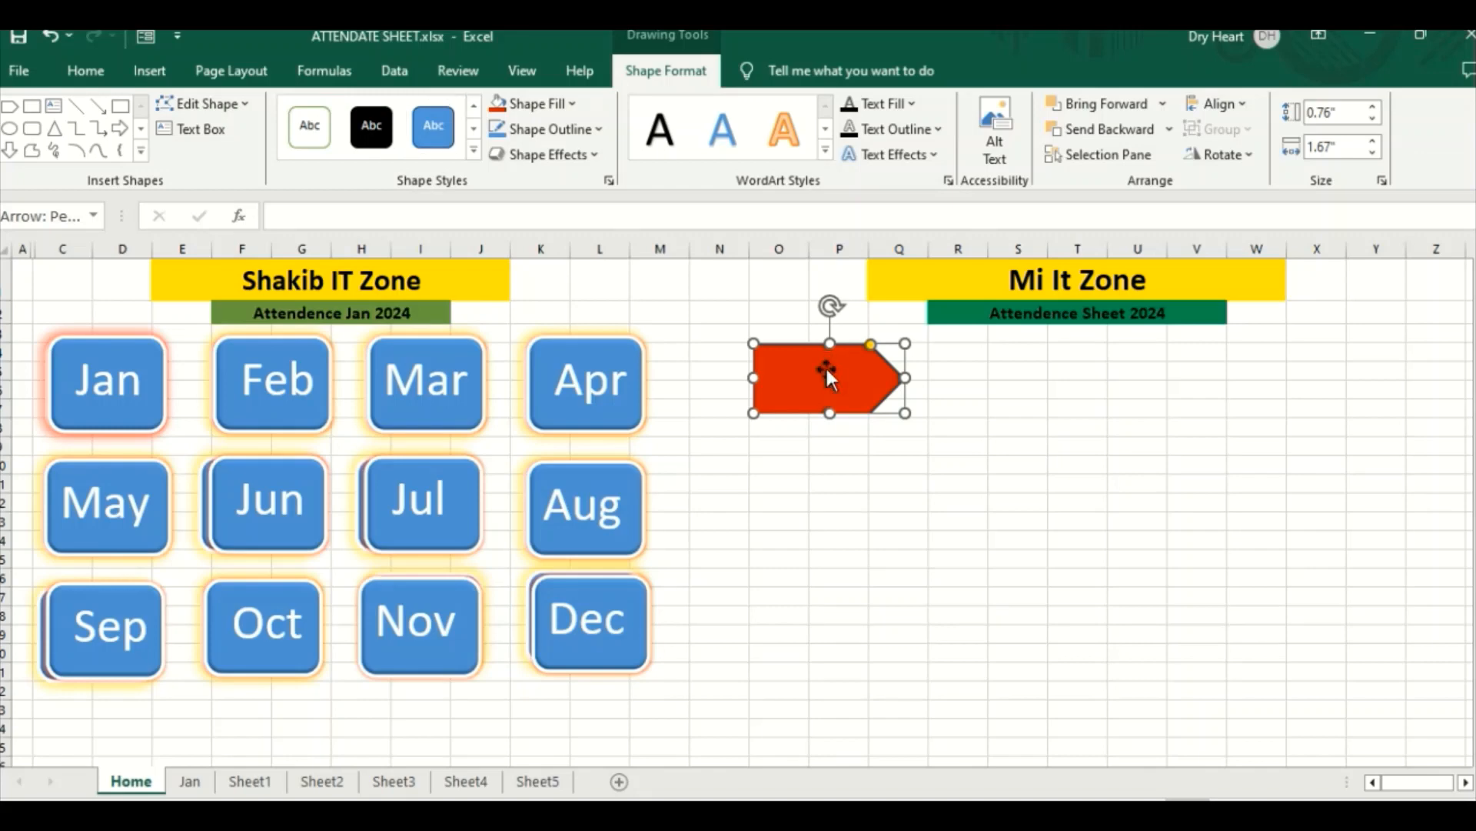
Step: Duplicate the dark red arrow into an evenly spaced grid of three rows with four arrows each
{"action": "left_click_drag", "start_coordinate": [827, 369], "coordinate": [1358, 364]}
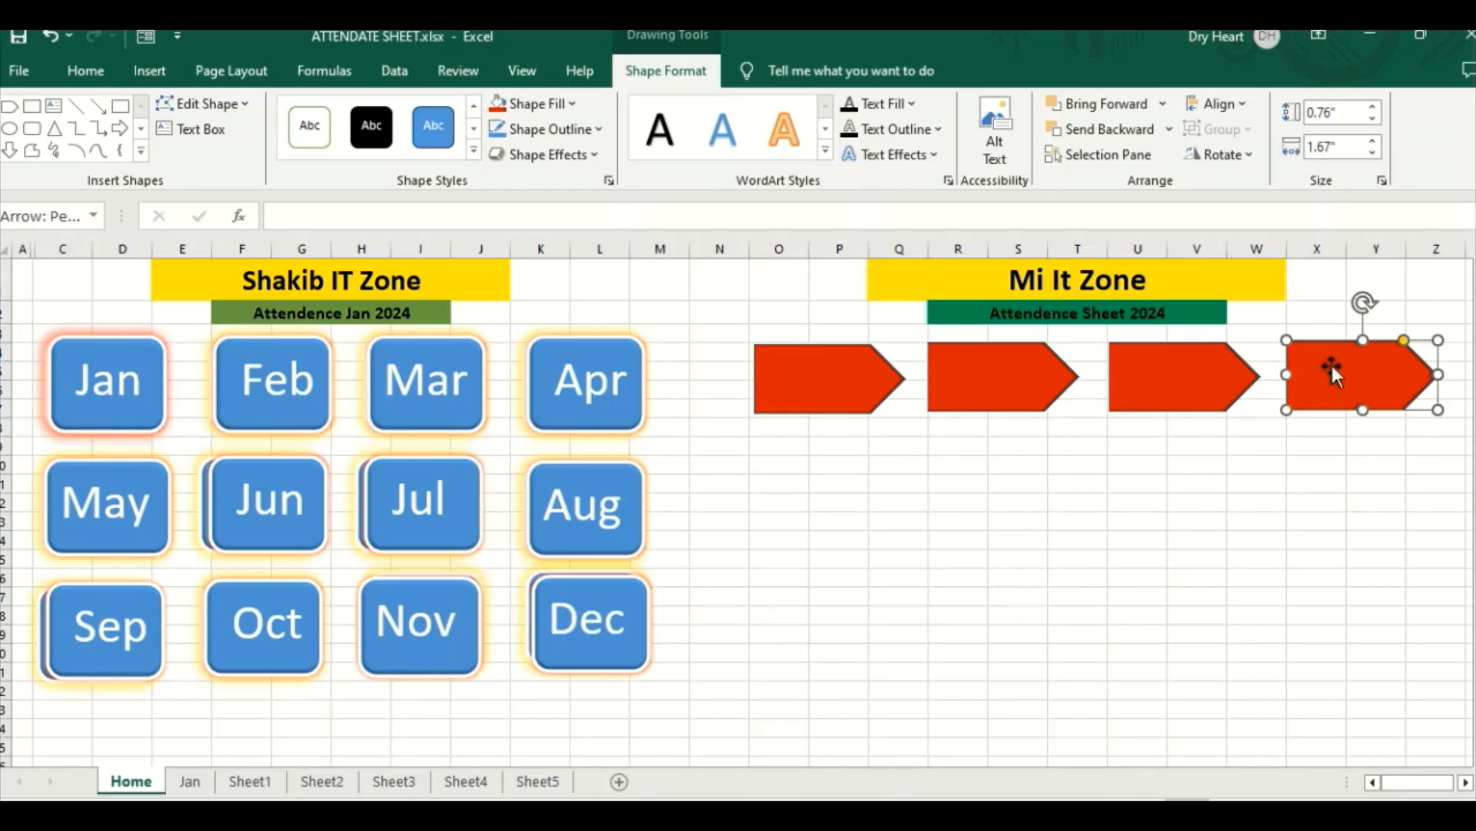
{"action": "left_click_drag", "start_coordinate": [1332, 363], "coordinate": [1332, 592]}
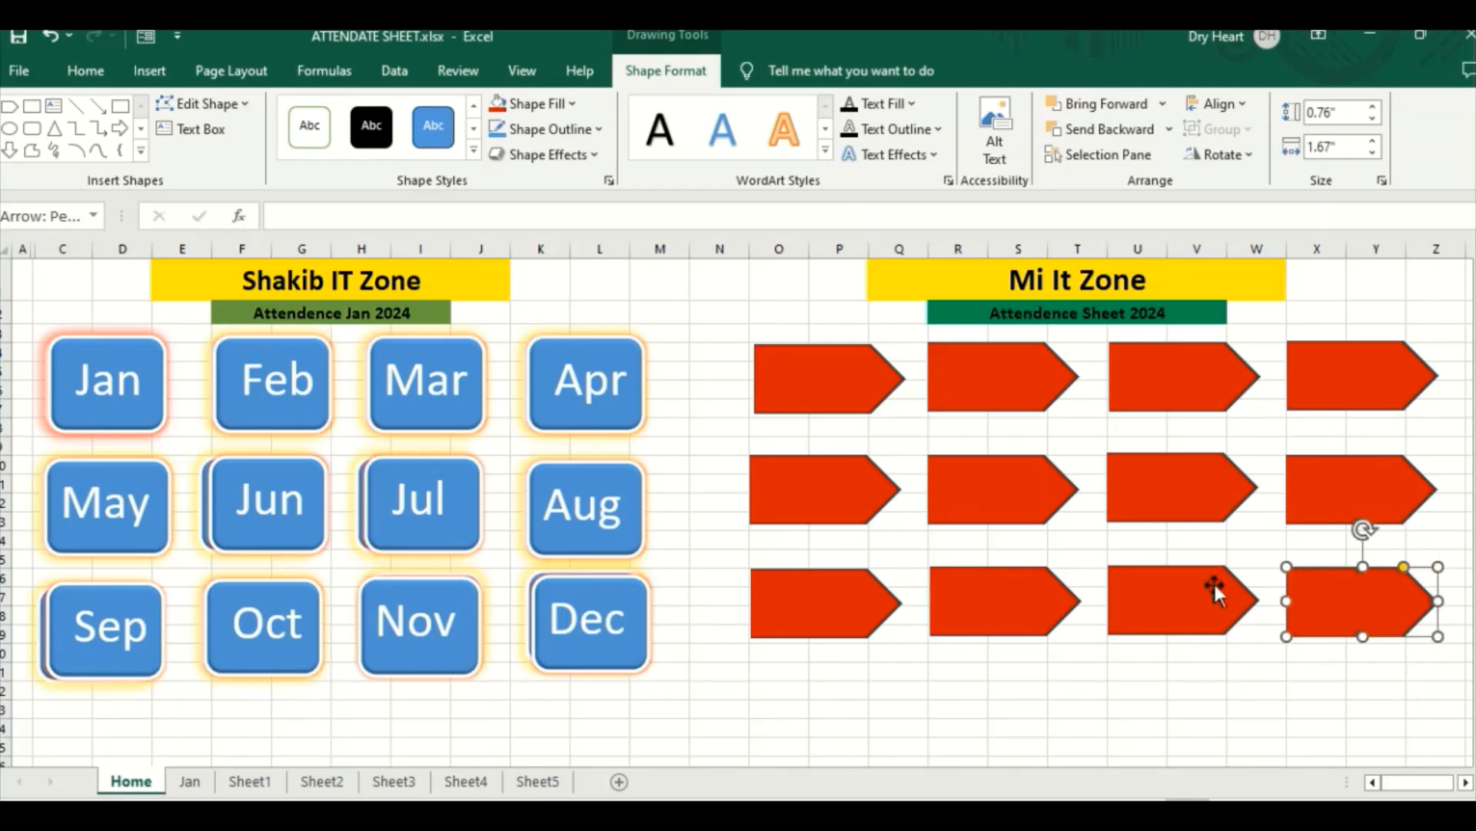
{"action": "left_click", "coordinate": [958, 671]}
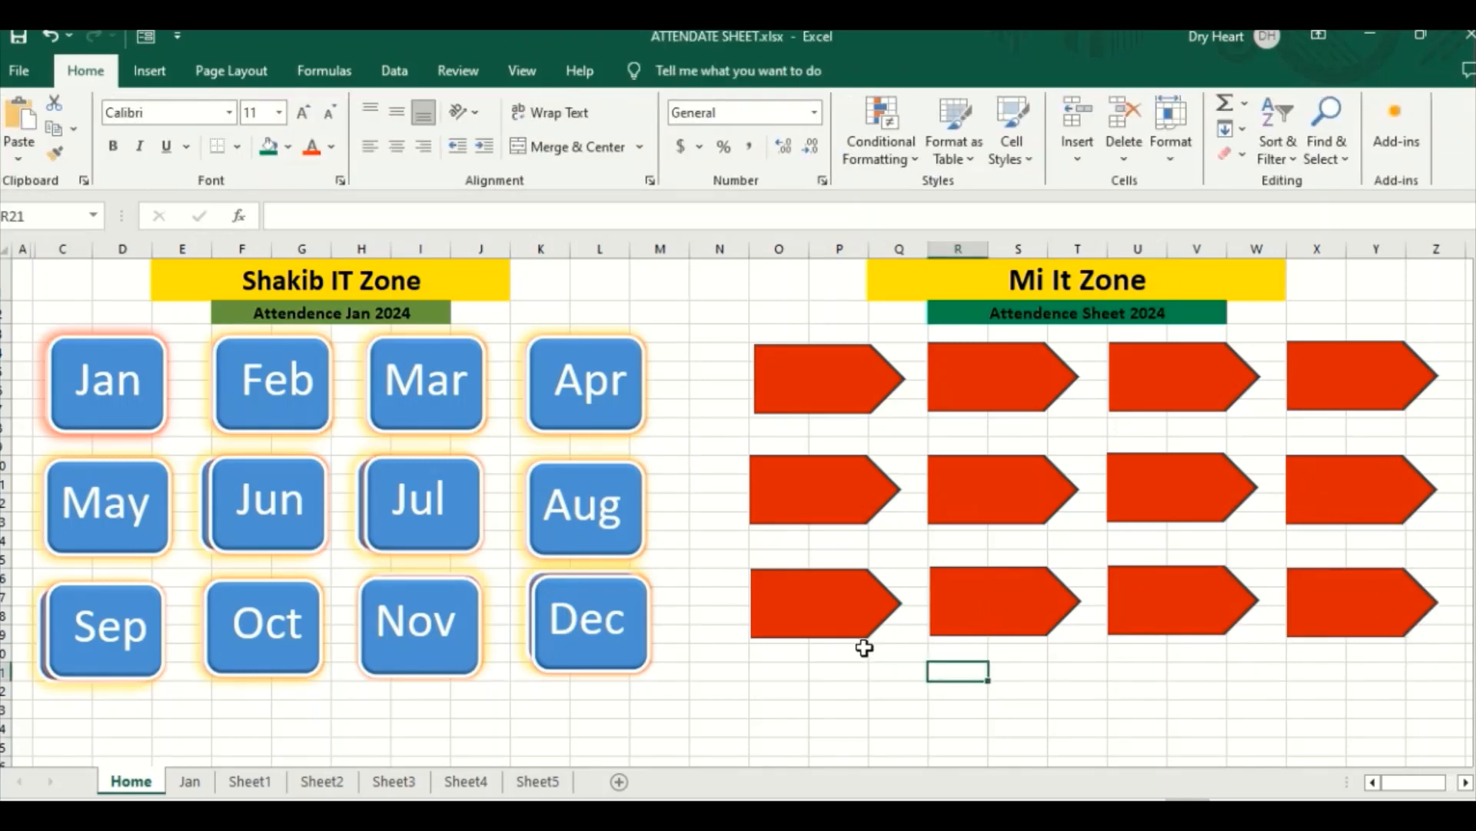
Step: Try a bevel effect on the first arrow in the grid's upper row
{"action": "left_click", "coordinate": [827, 392]}
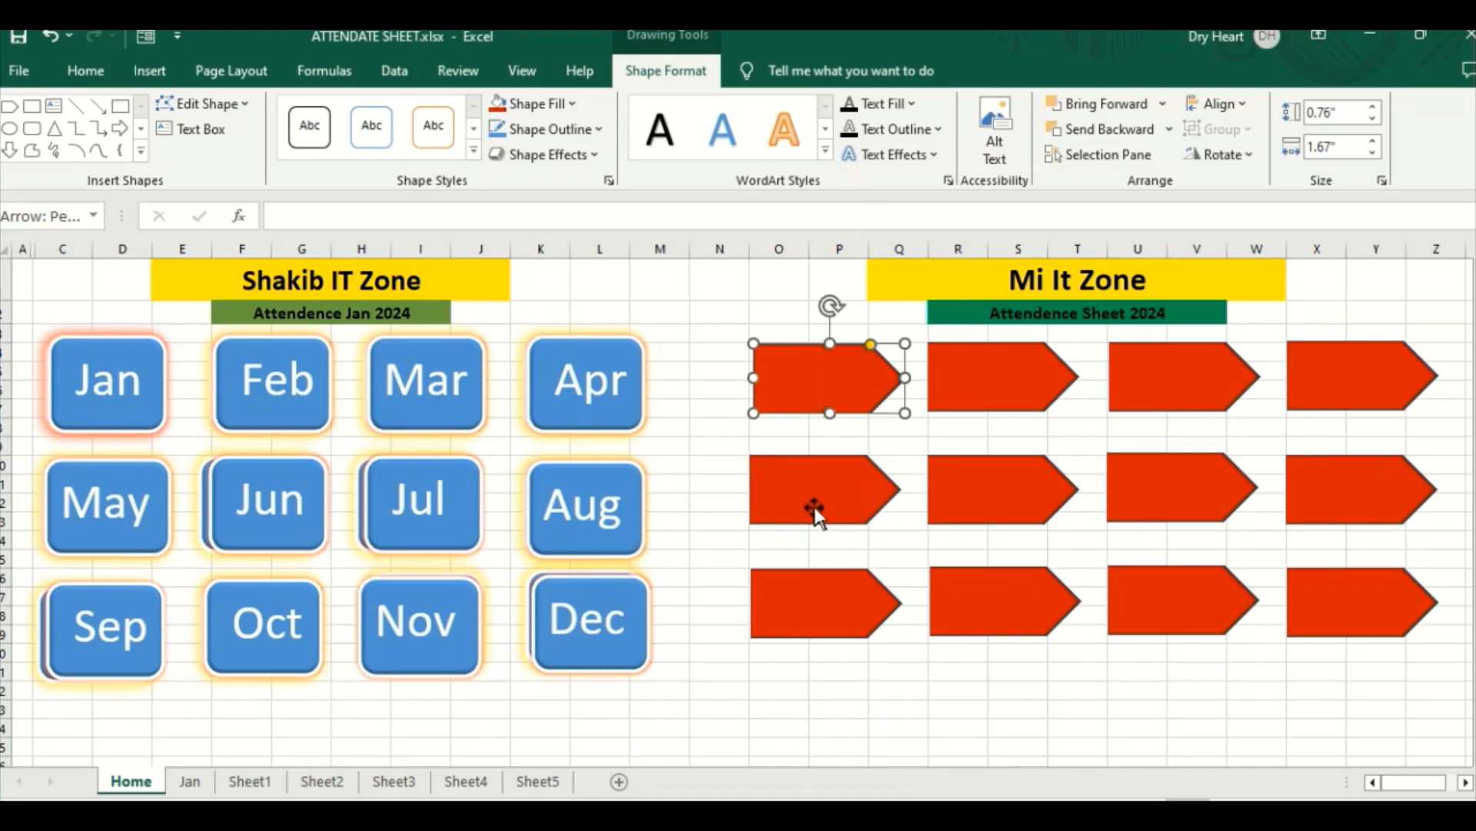
{"action": "left_click", "coordinate": [777, 673]}
{"action": "left_click", "coordinate": [809, 390]}
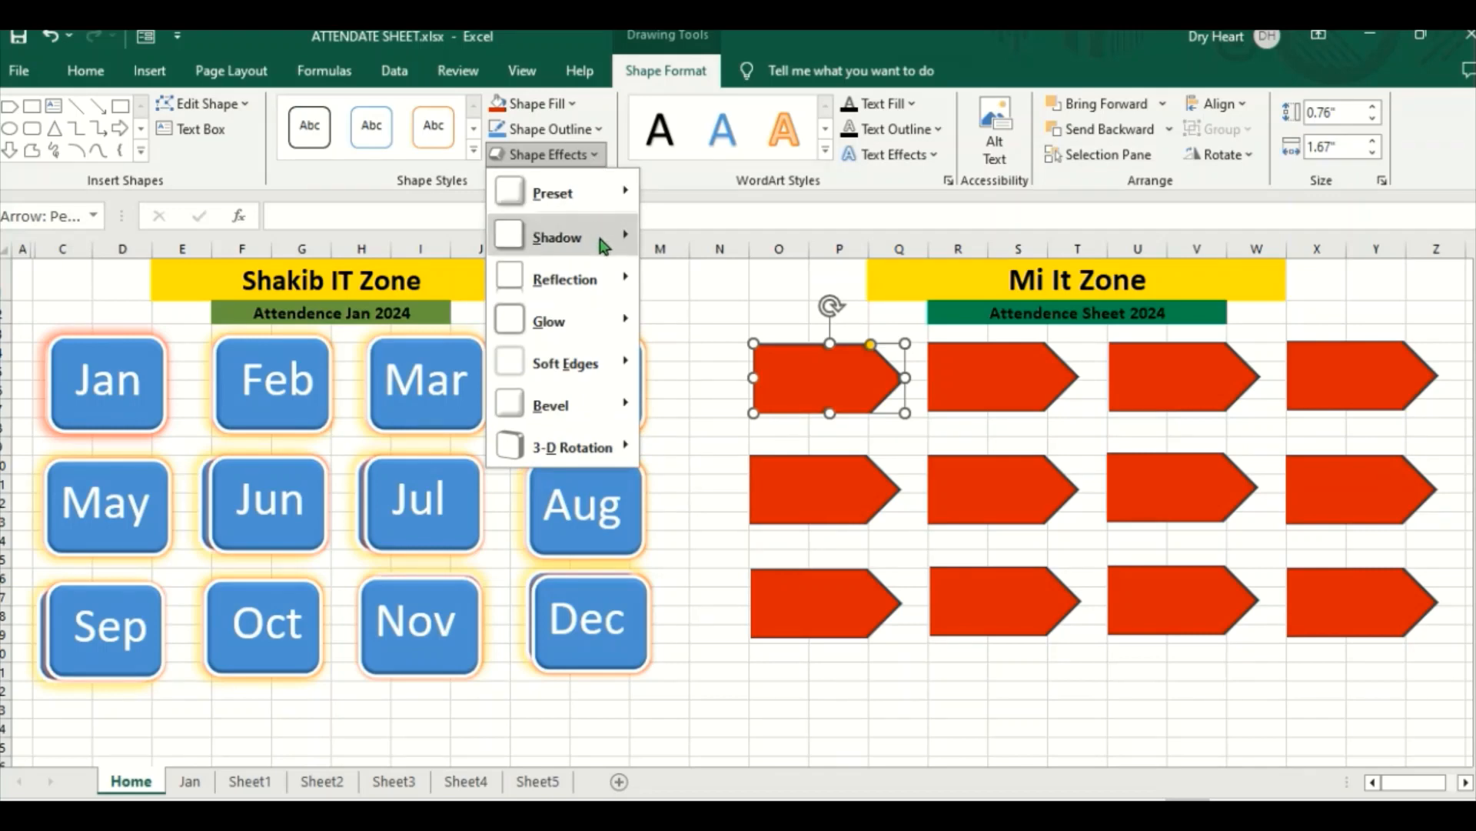
{"action": "mouse_move", "coordinate": [604, 246]}
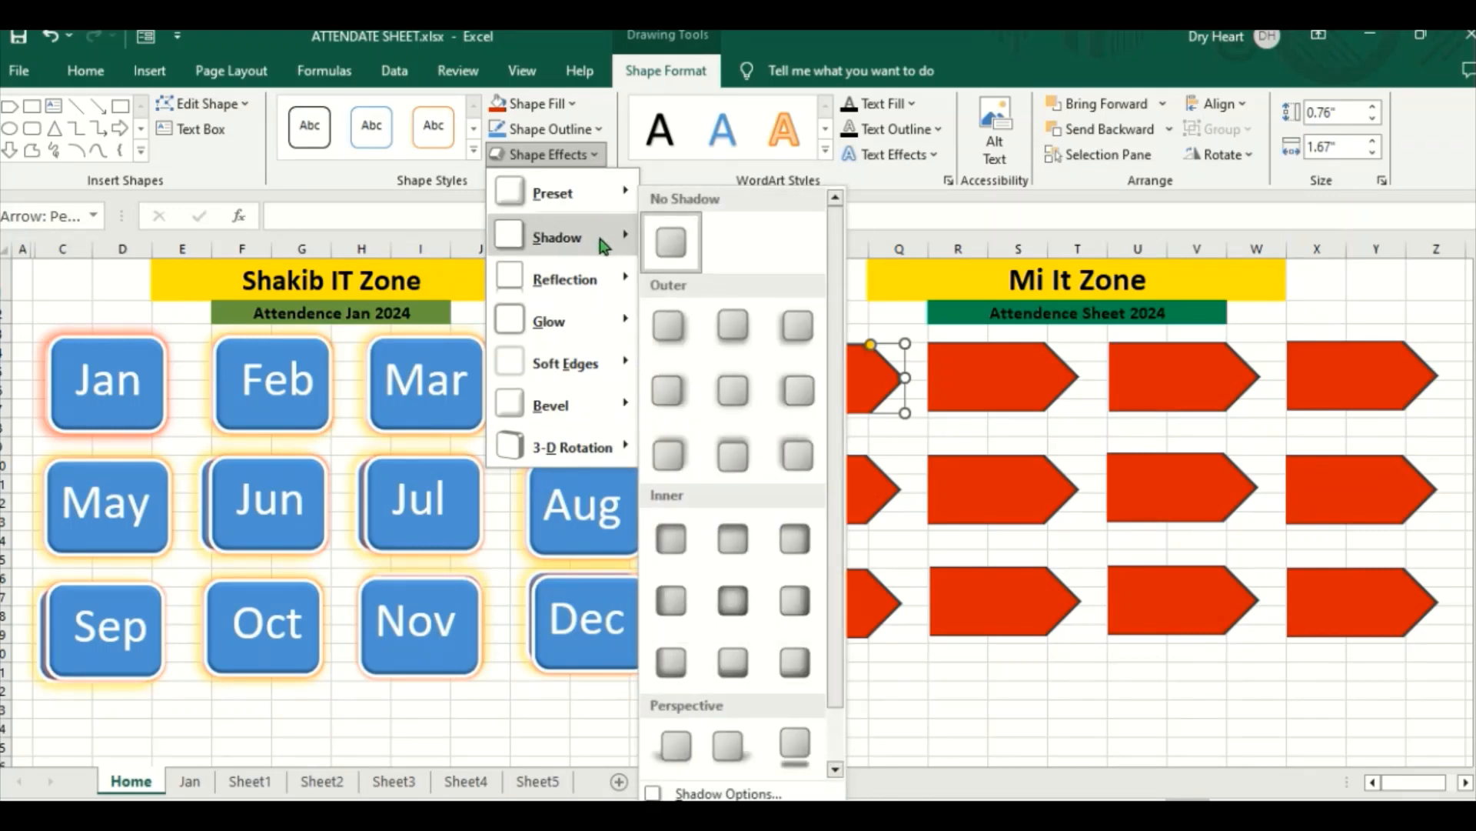
{"action": "mouse_move", "coordinate": [605, 329]}
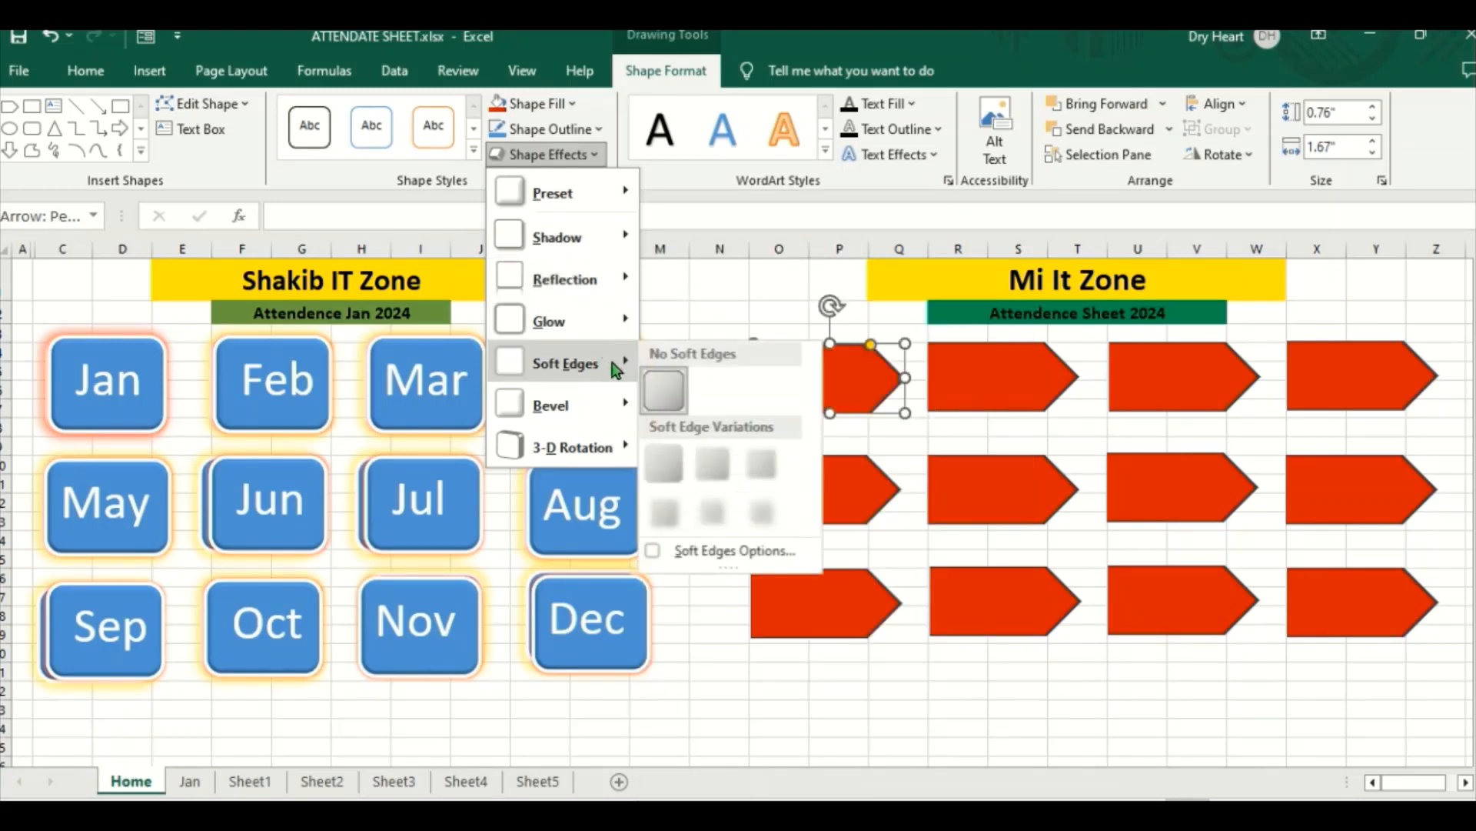
{"action": "mouse_move", "coordinate": [605, 410]}
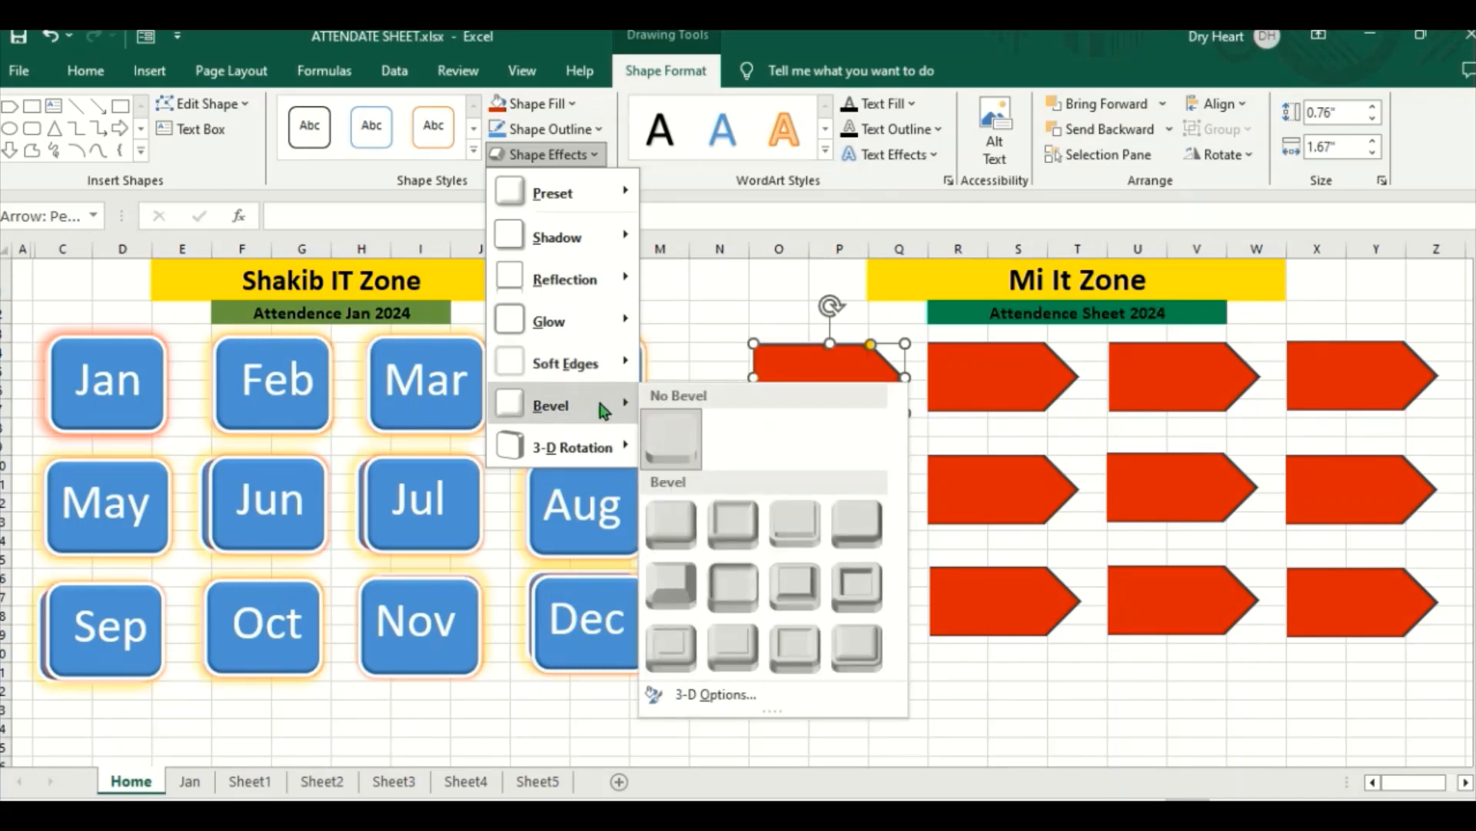
{"action": "left_click", "coordinate": [674, 586]}
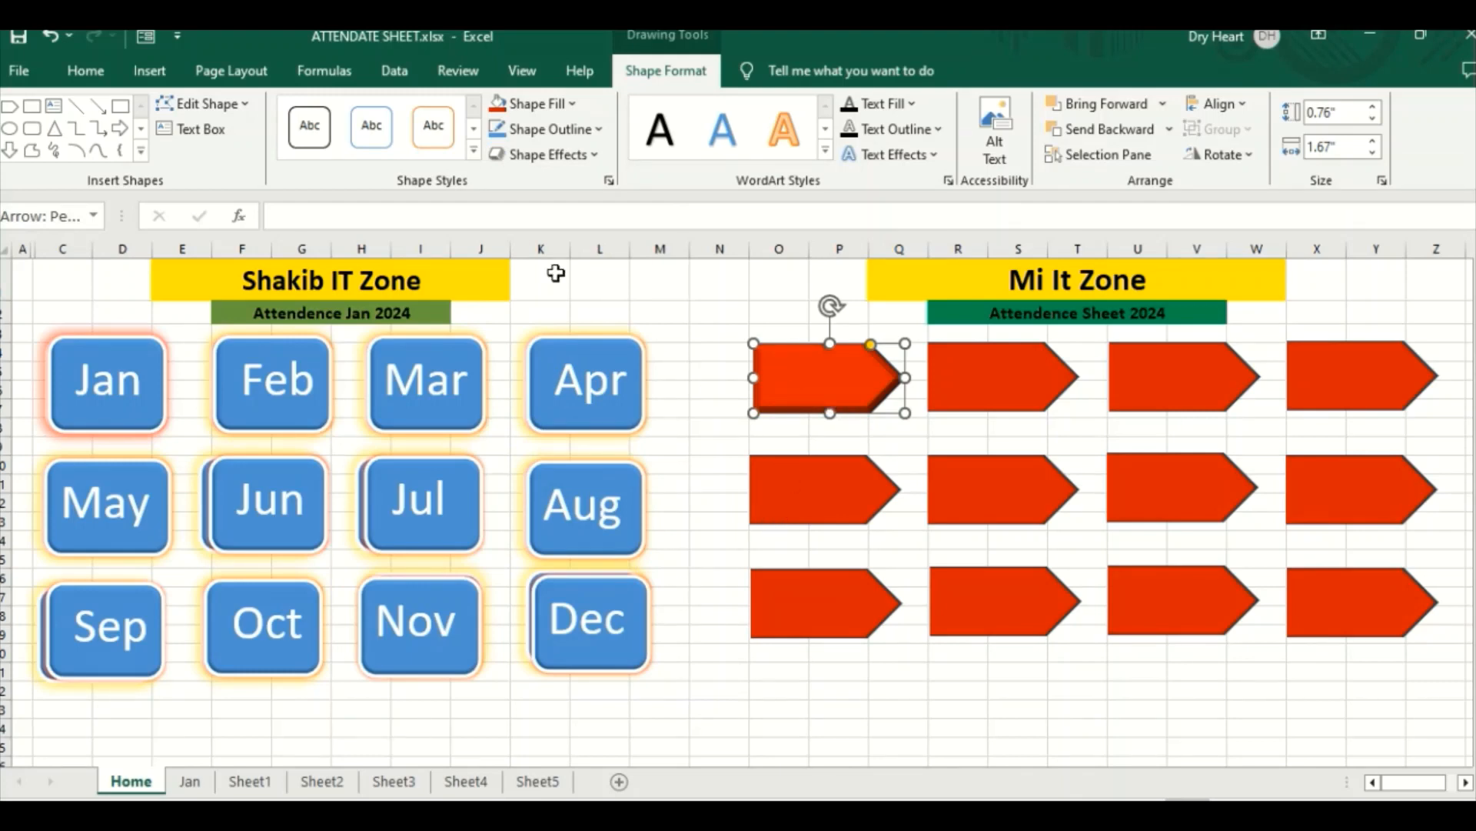
Step: Remove the bevel effect from the first arrow using the No Bevel option
{"action": "left_click", "coordinate": [593, 156]}
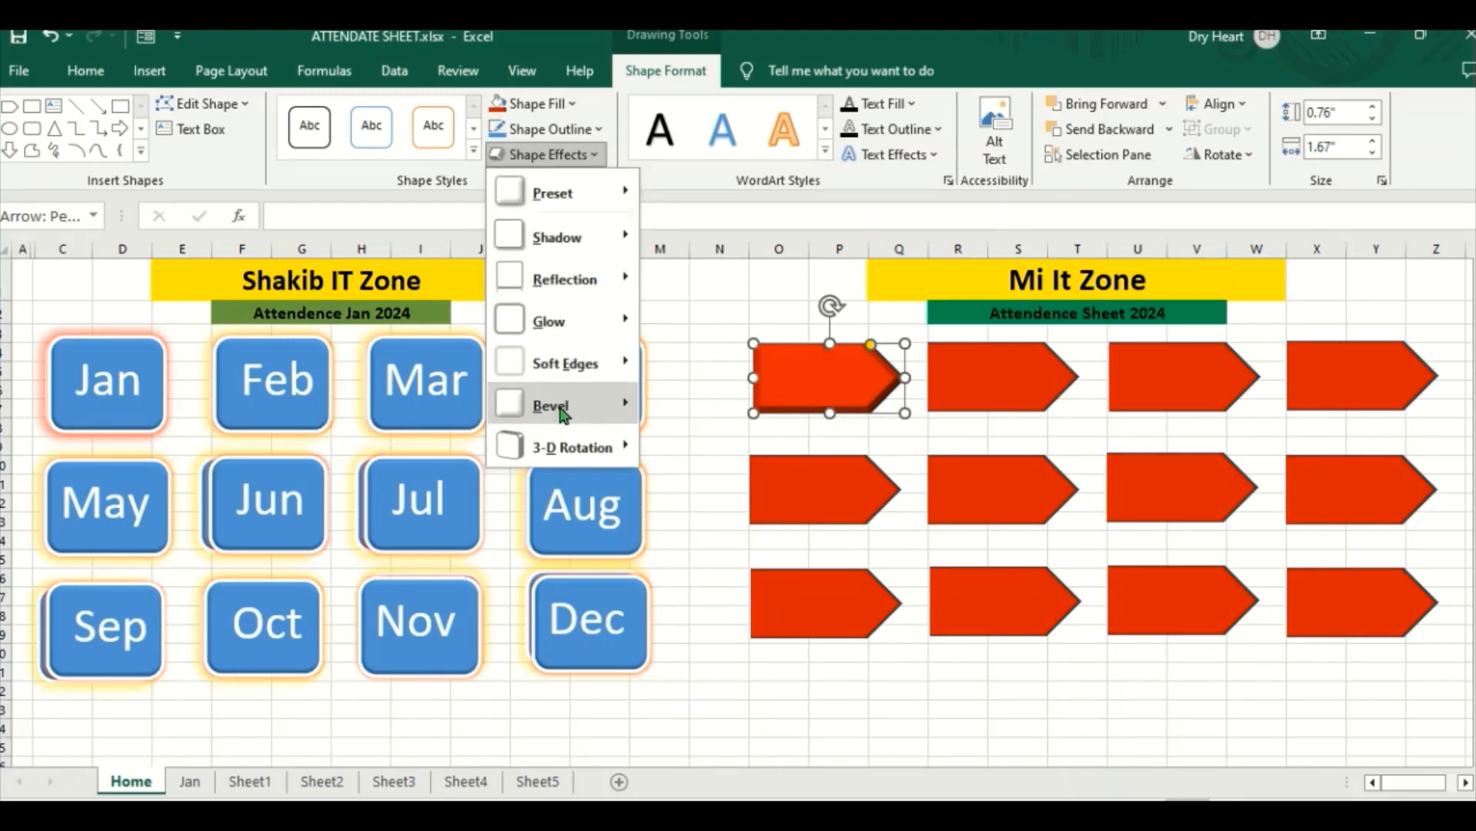
{"action": "mouse_move", "coordinate": [569, 407]}
{"action": "left_click", "coordinate": [672, 439]}
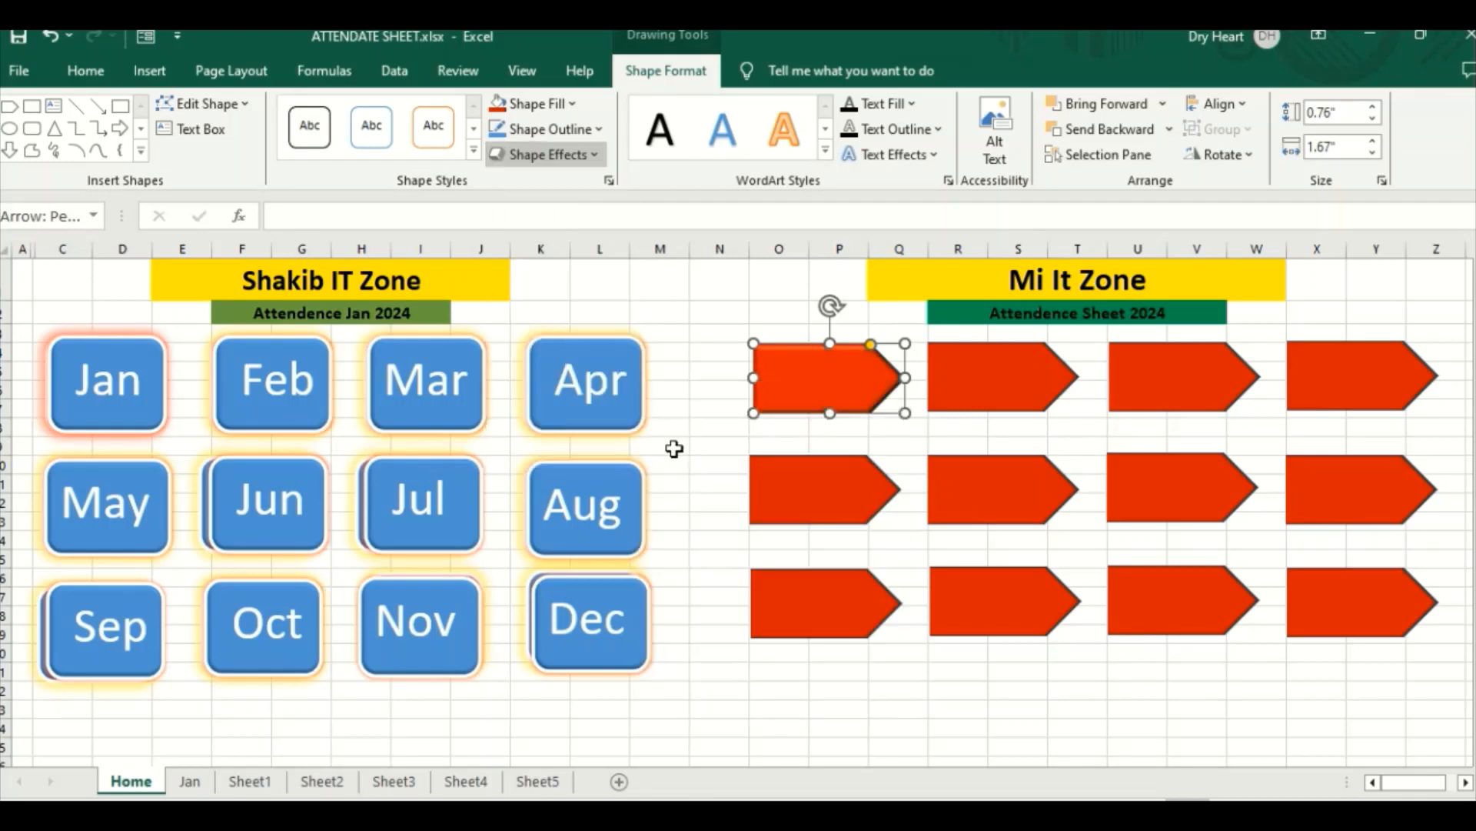
Step: Add a glow in the standard green color to the first arrow
{"action": "left_click", "coordinate": [593, 158]}
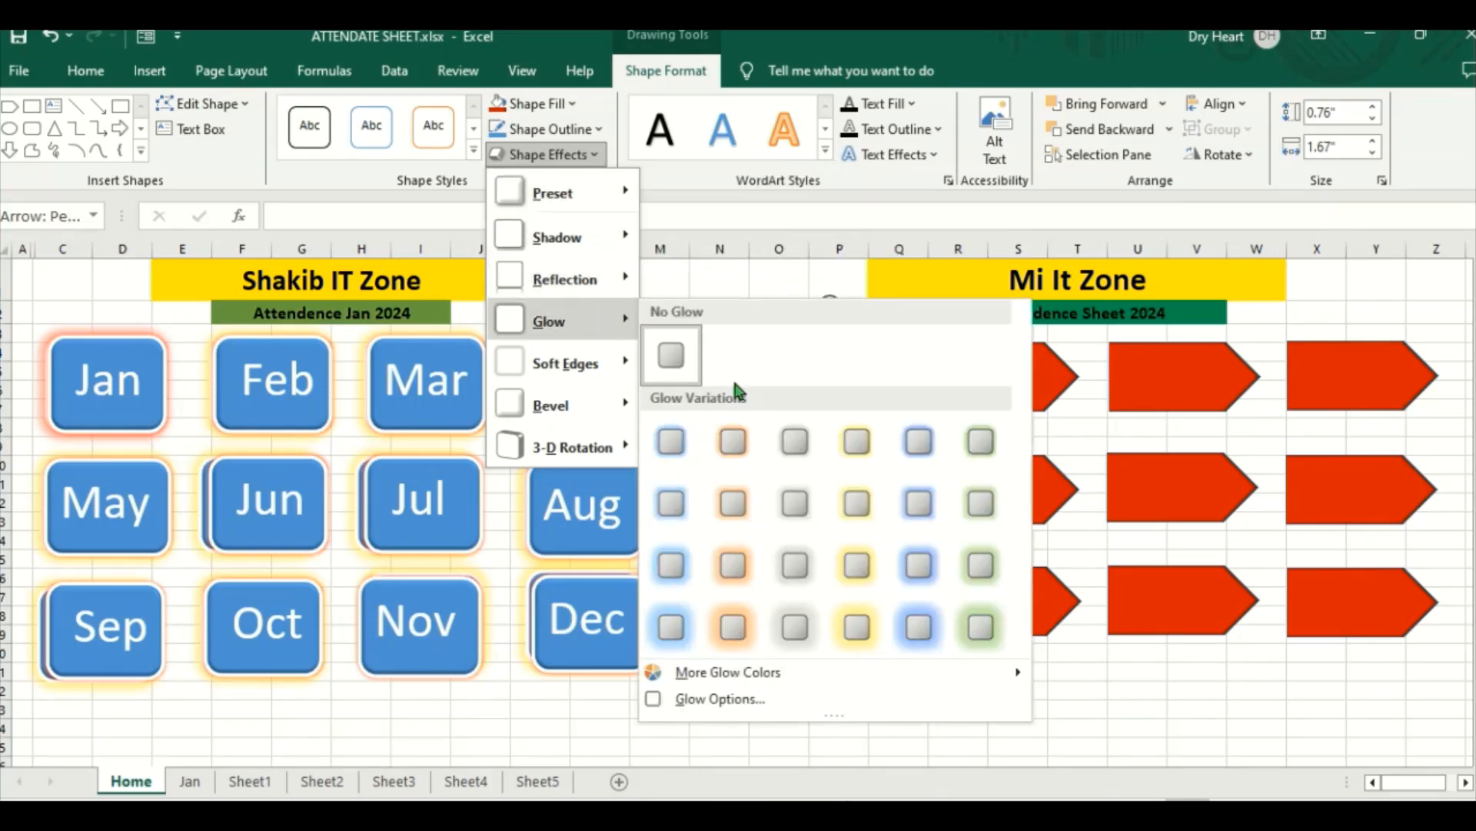
{"action": "mouse_move", "coordinate": [750, 673]}
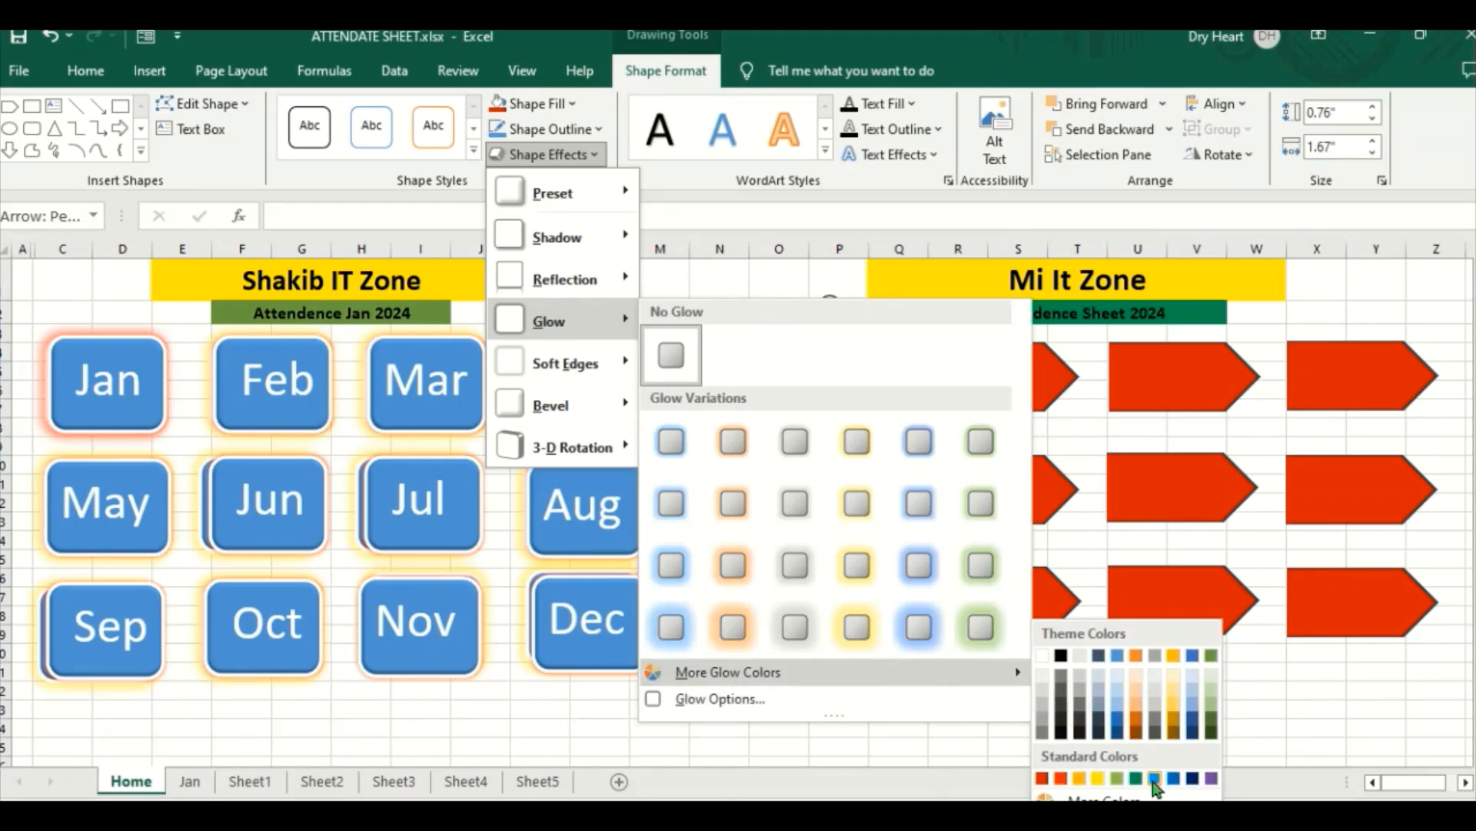
{"action": "left_click", "coordinate": [1137, 779]}
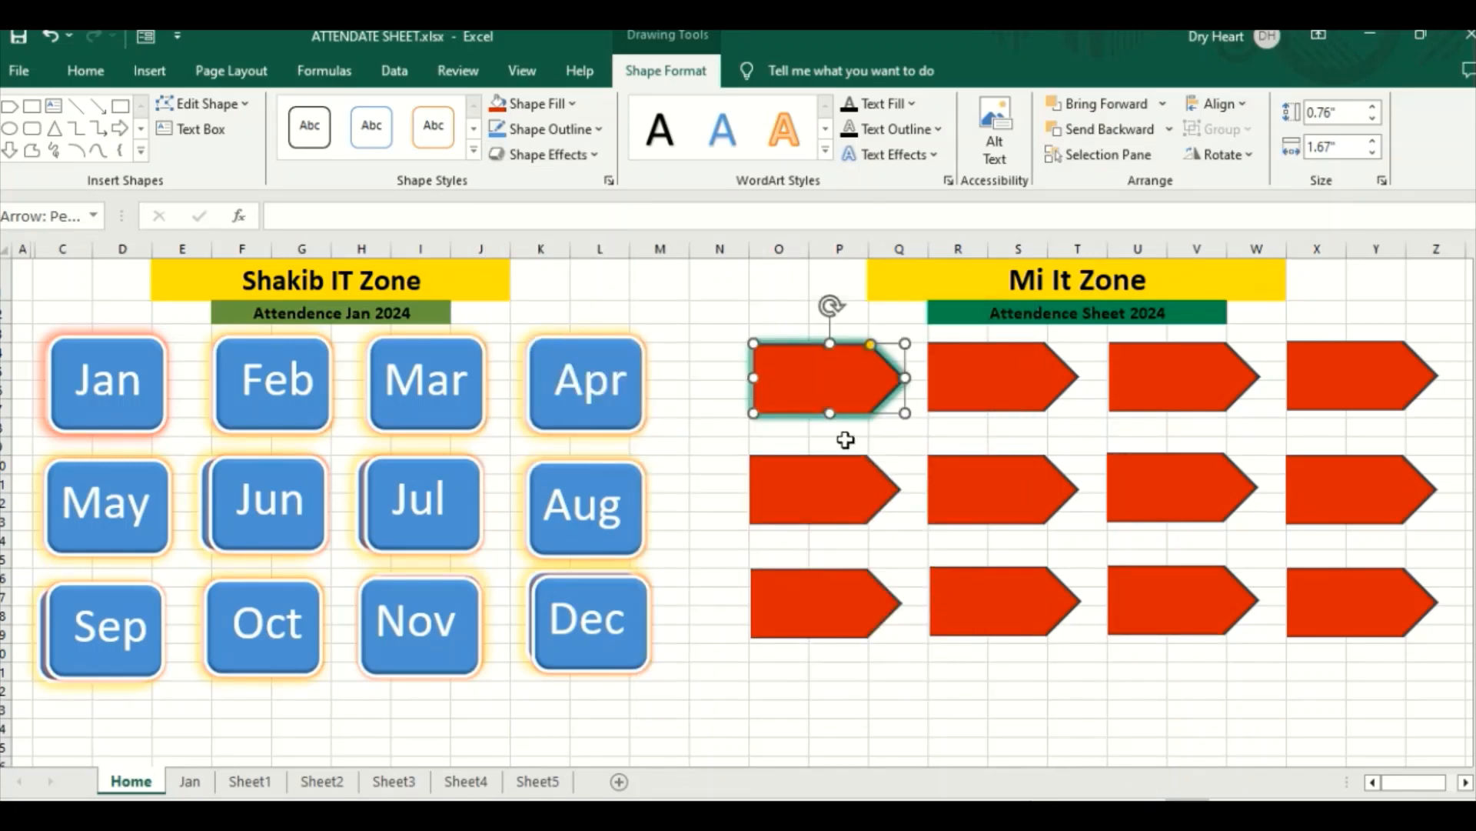
{"action": "left_click", "coordinate": [968, 430]}
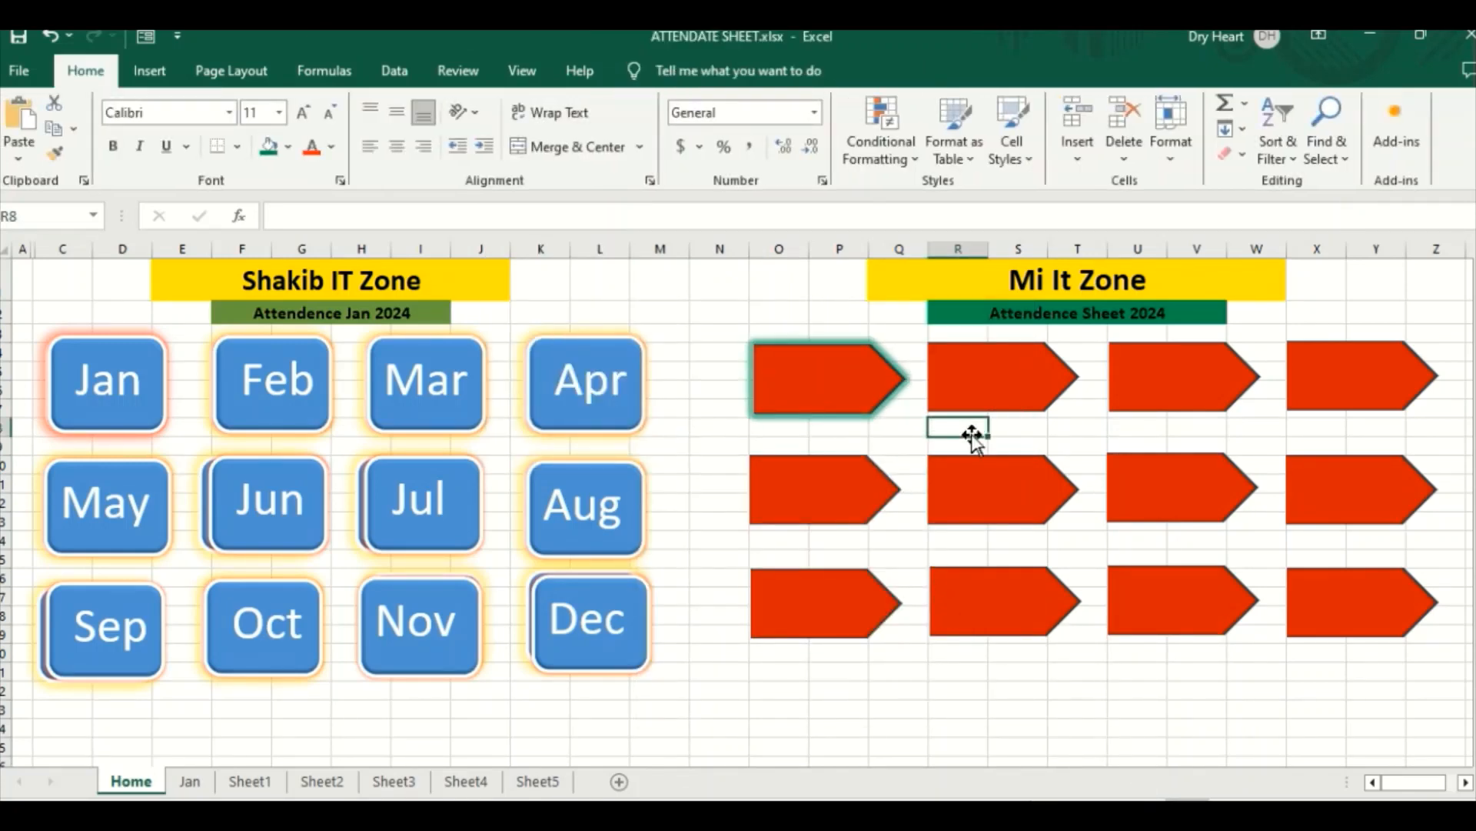
Step: Select all twelve red arrows together and apply a glow in the standard green color to them
{"action": "left_click", "coordinate": [855, 390]}
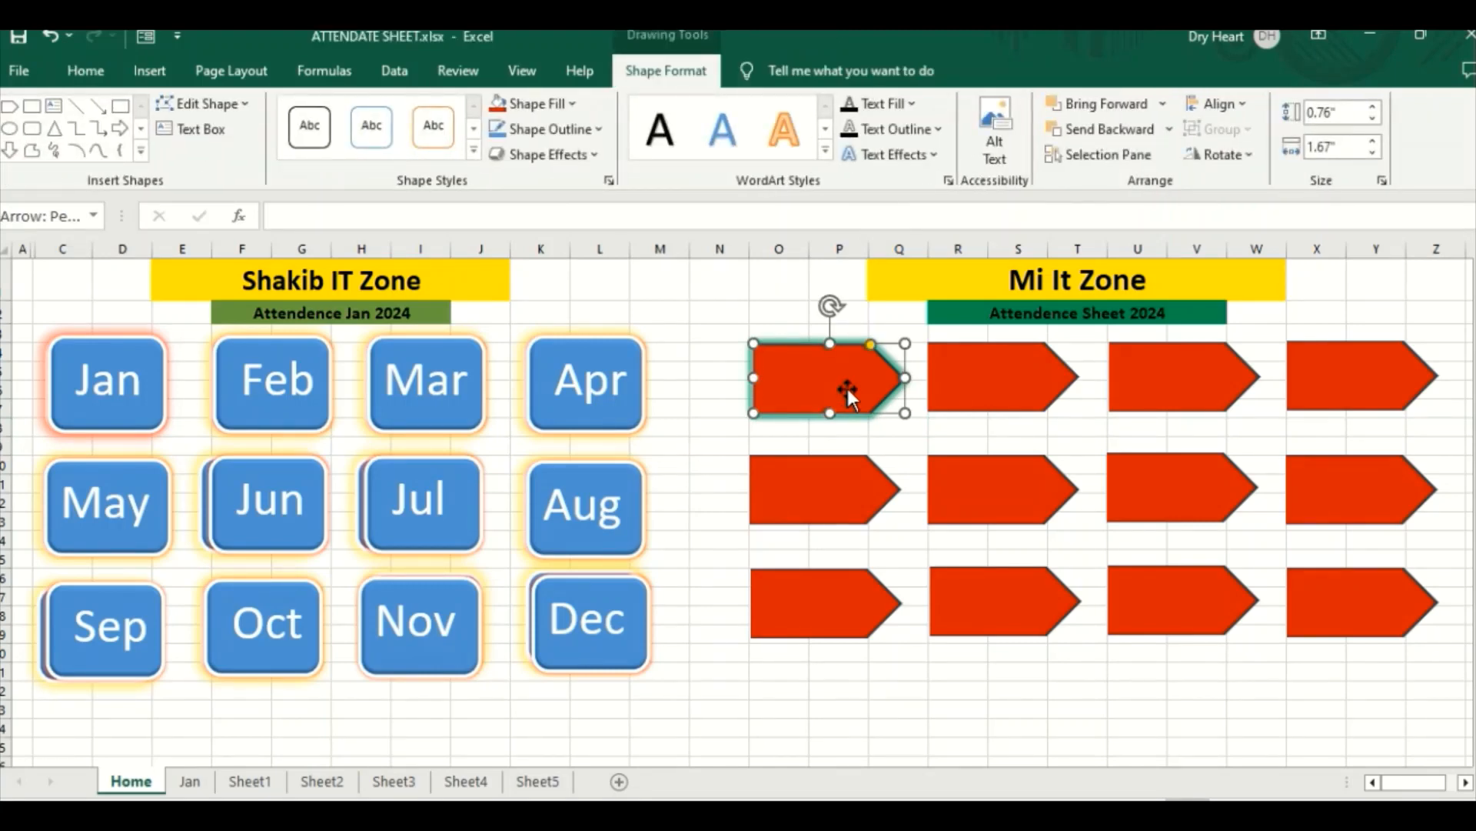
{"action": "left_click", "coordinate": [971, 391], "text": "ctrl"}
{"action": "left_click", "coordinate": [1171, 366], "text": "ctrl"}
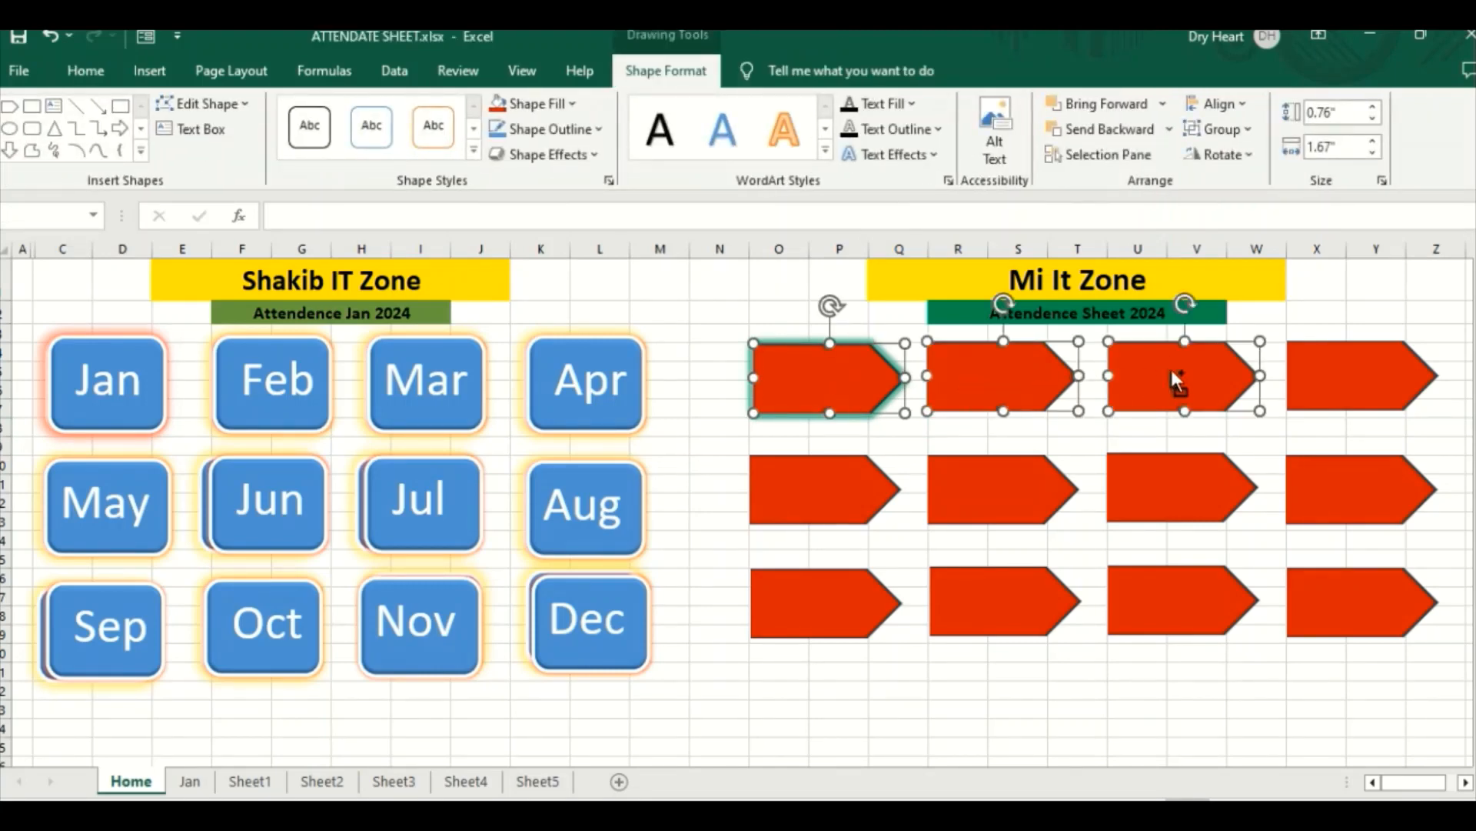
{"action": "left_click", "coordinate": [1311, 369], "text": "ctrl"}
{"action": "left_click", "coordinate": [1318, 469], "text": "ctrl"}
{"action": "left_click", "coordinate": [1193, 480], "text": "ctrl"}
{"action": "left_click", "coordinate": [1009, 495], "text": "ctrl"}
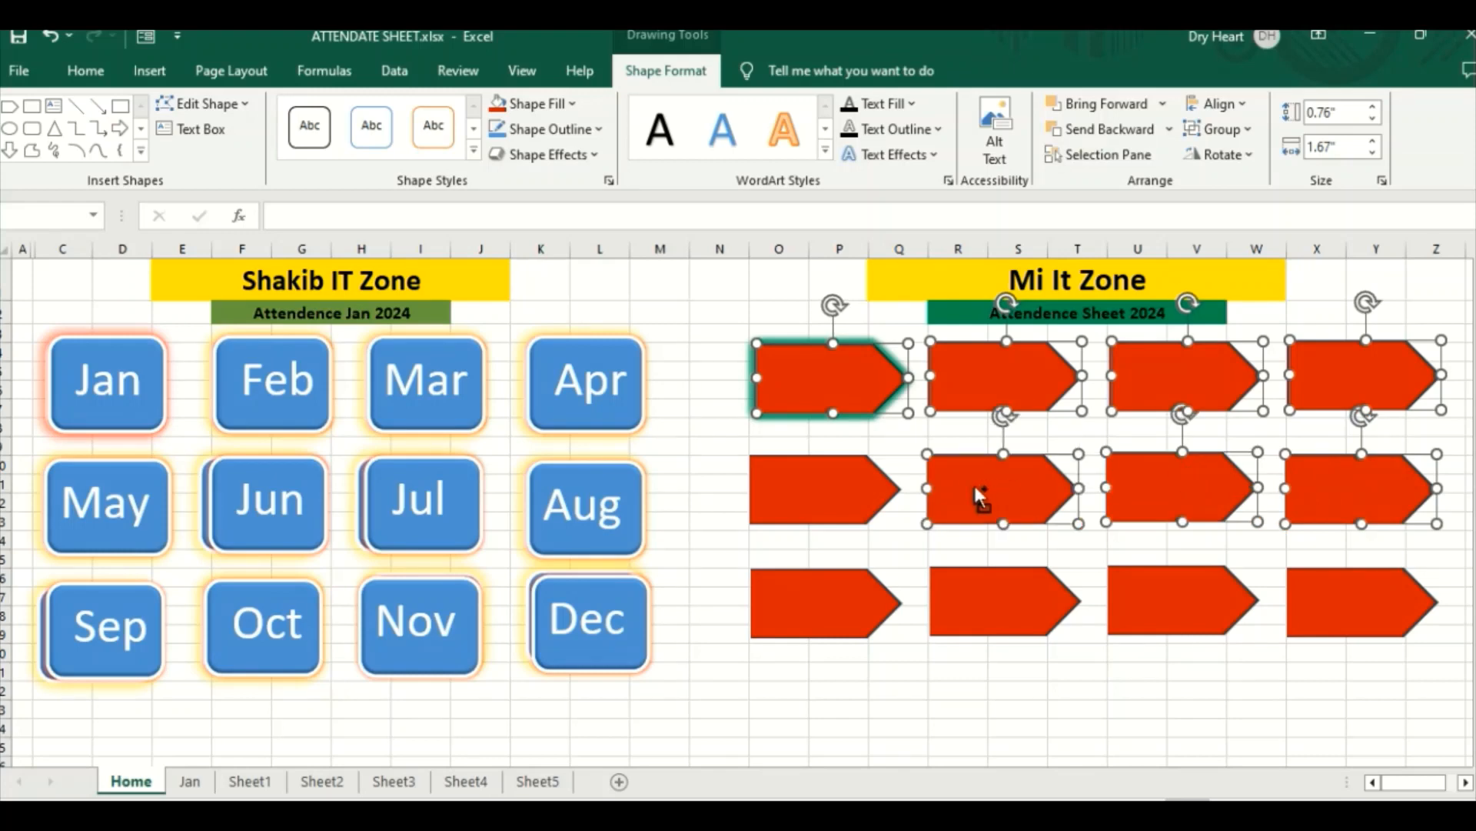
{"action": "left_click", "coordinate": [839, 508], "text": "ctrl"}
{"action": "left_click", "coordinate": [838, 596], "text": "ctrl"}
{"action": "left_click", "coordinate": [962, 595], "text": "ctrl"}
{"action": "left_click", "coordinate": [1122, 592], "text": "ctrl"}
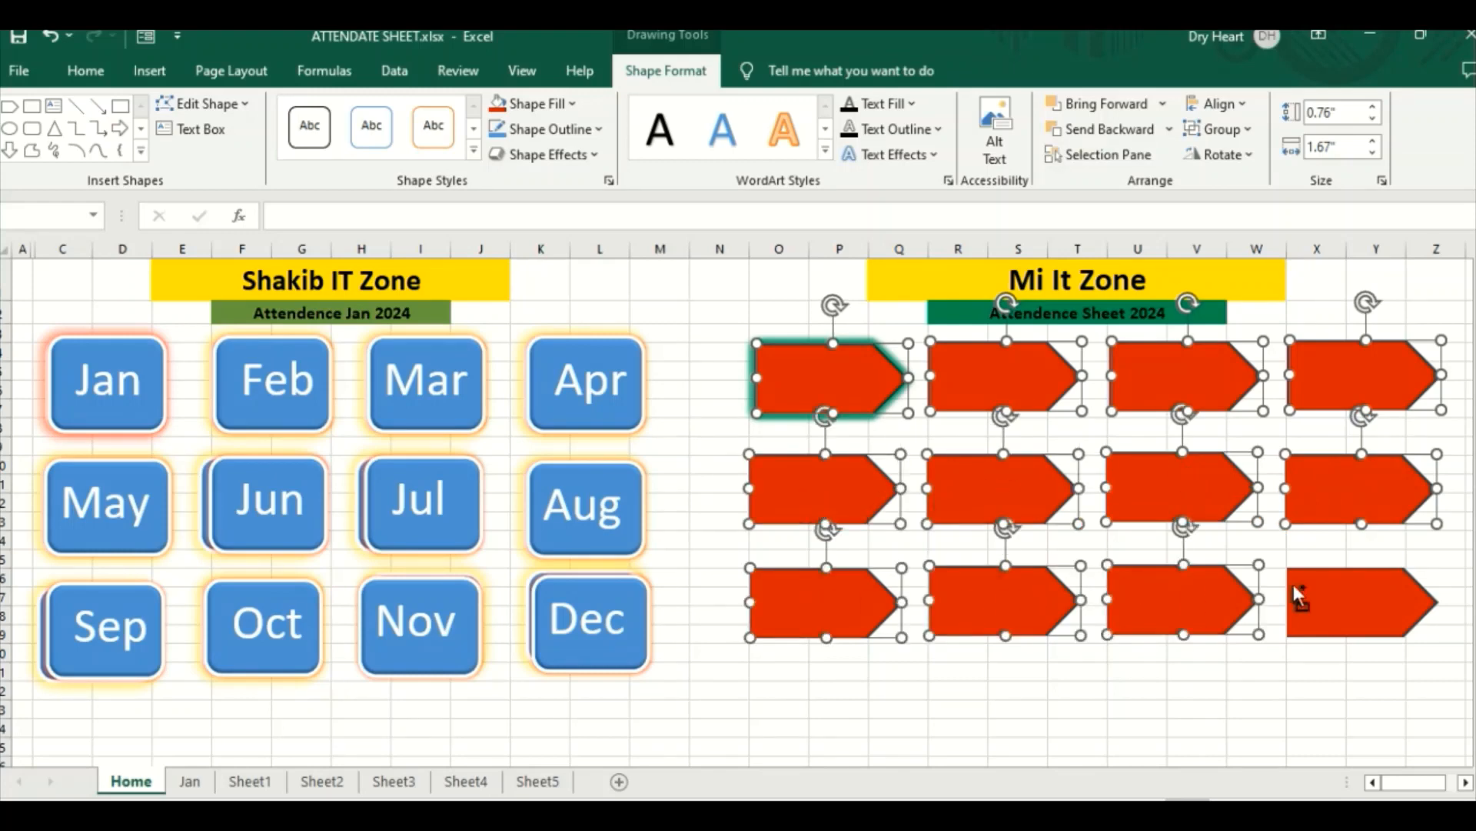
{"action": "left_click", "coordinate": [1300, 596], "text": "ctrl"}
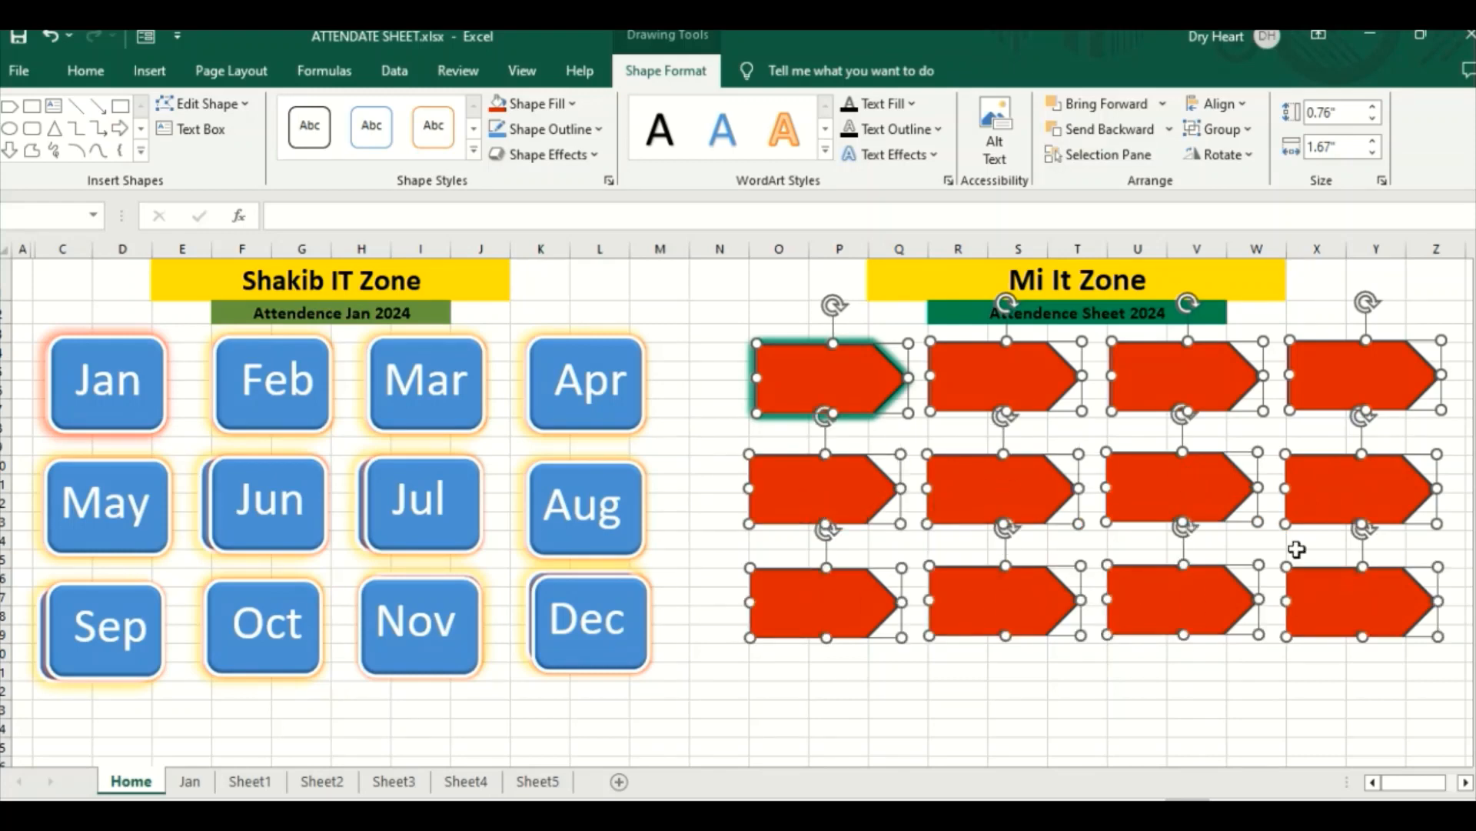
{"action": "left_click", "coordinate": [598, 158]}
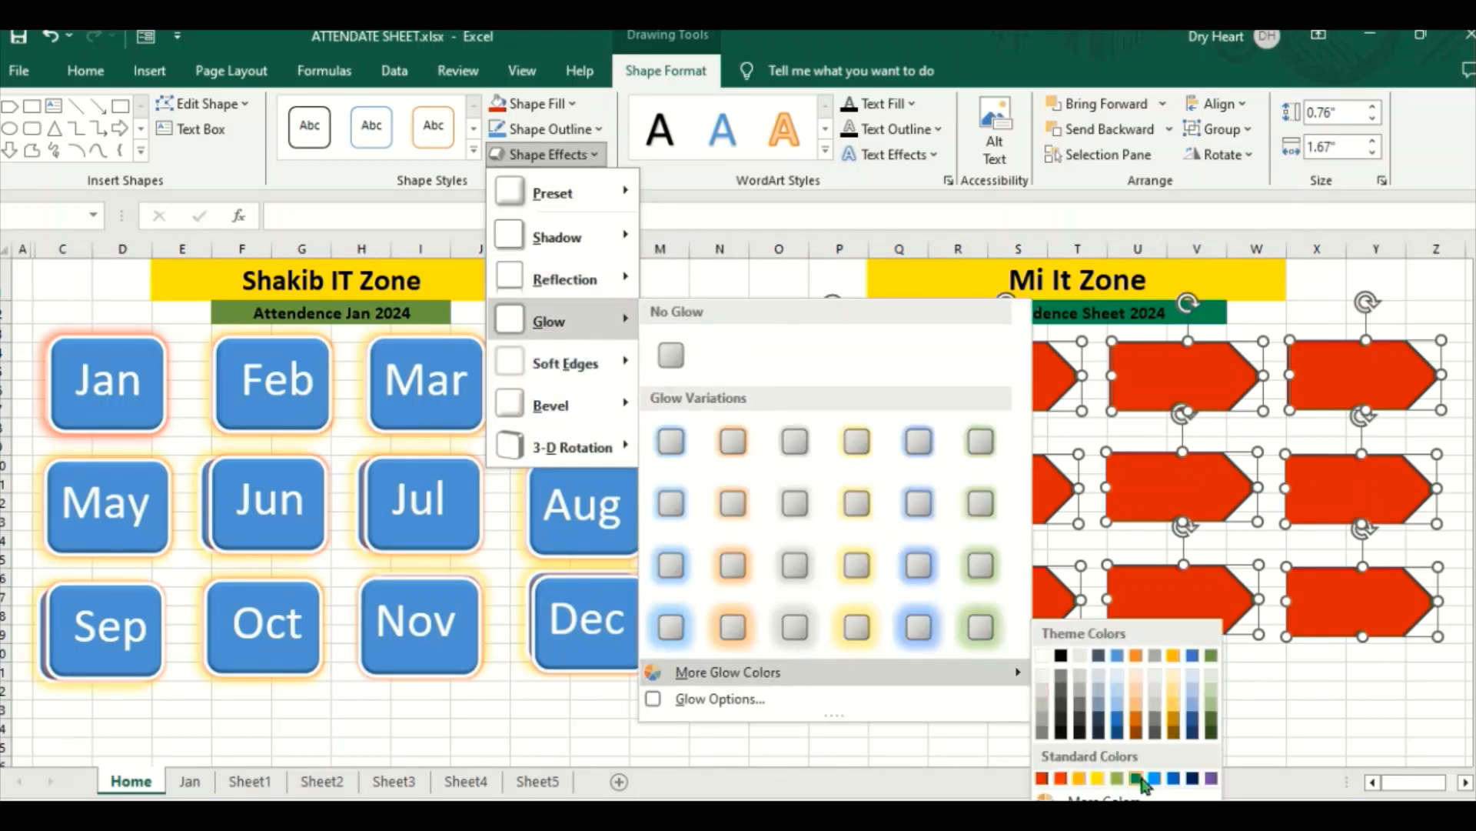
{"action": "left_click", "coordinate": [1138, 780]}
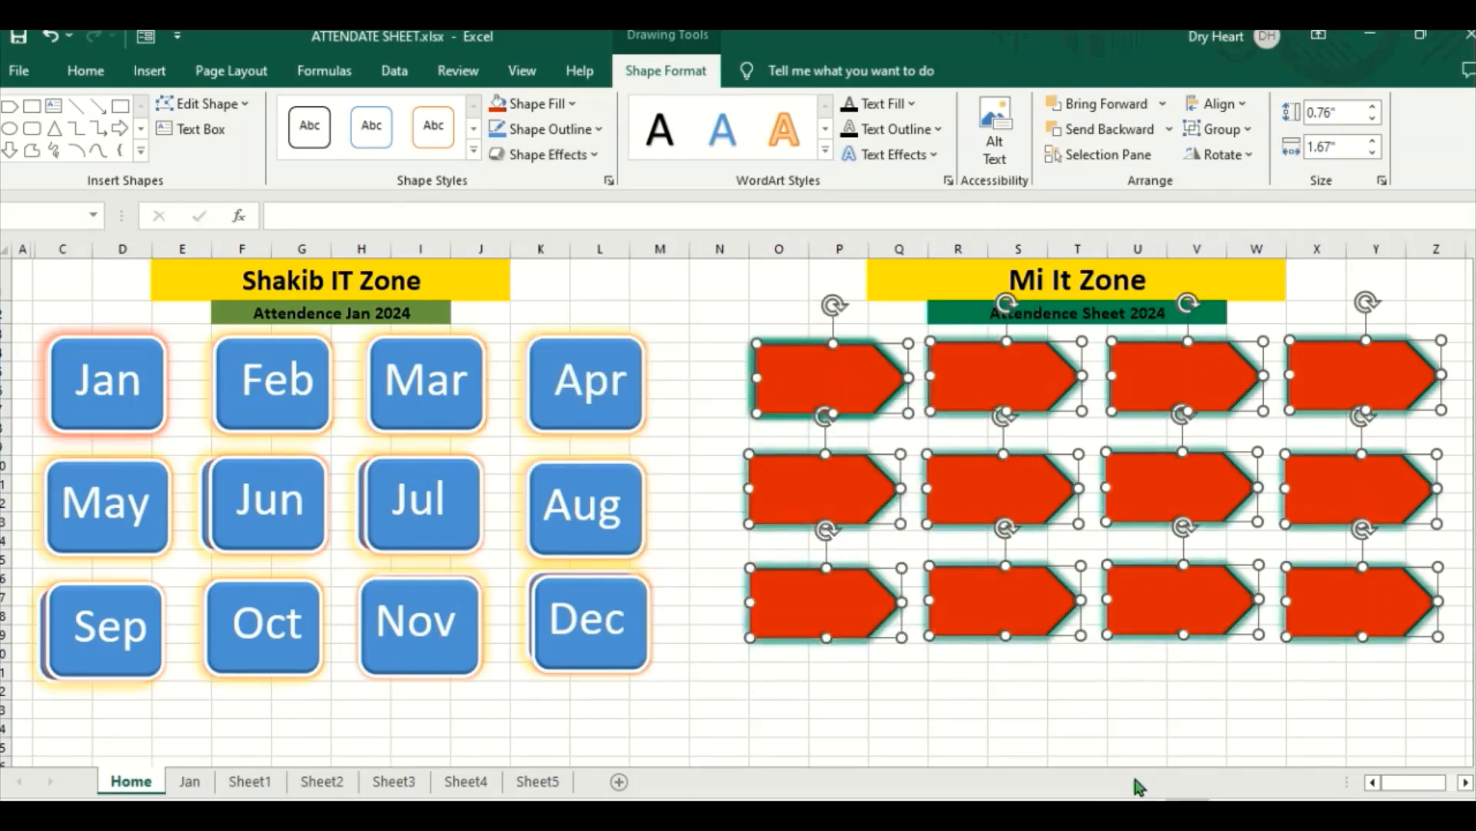
{"action": "left_click", "coordinate": [1102, 689]}
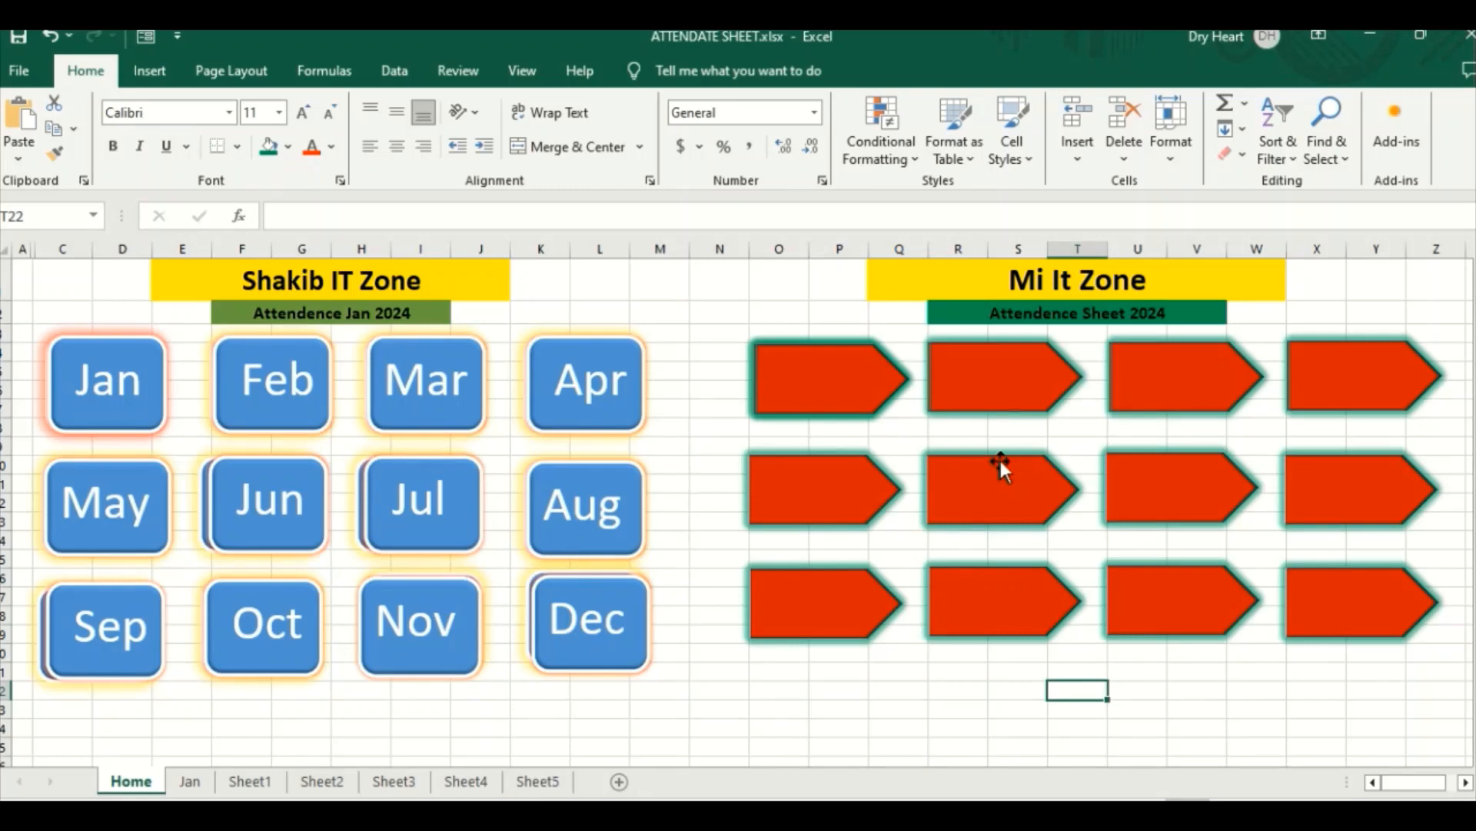
{"action": "left_click", "coordinate": [824, 377]}
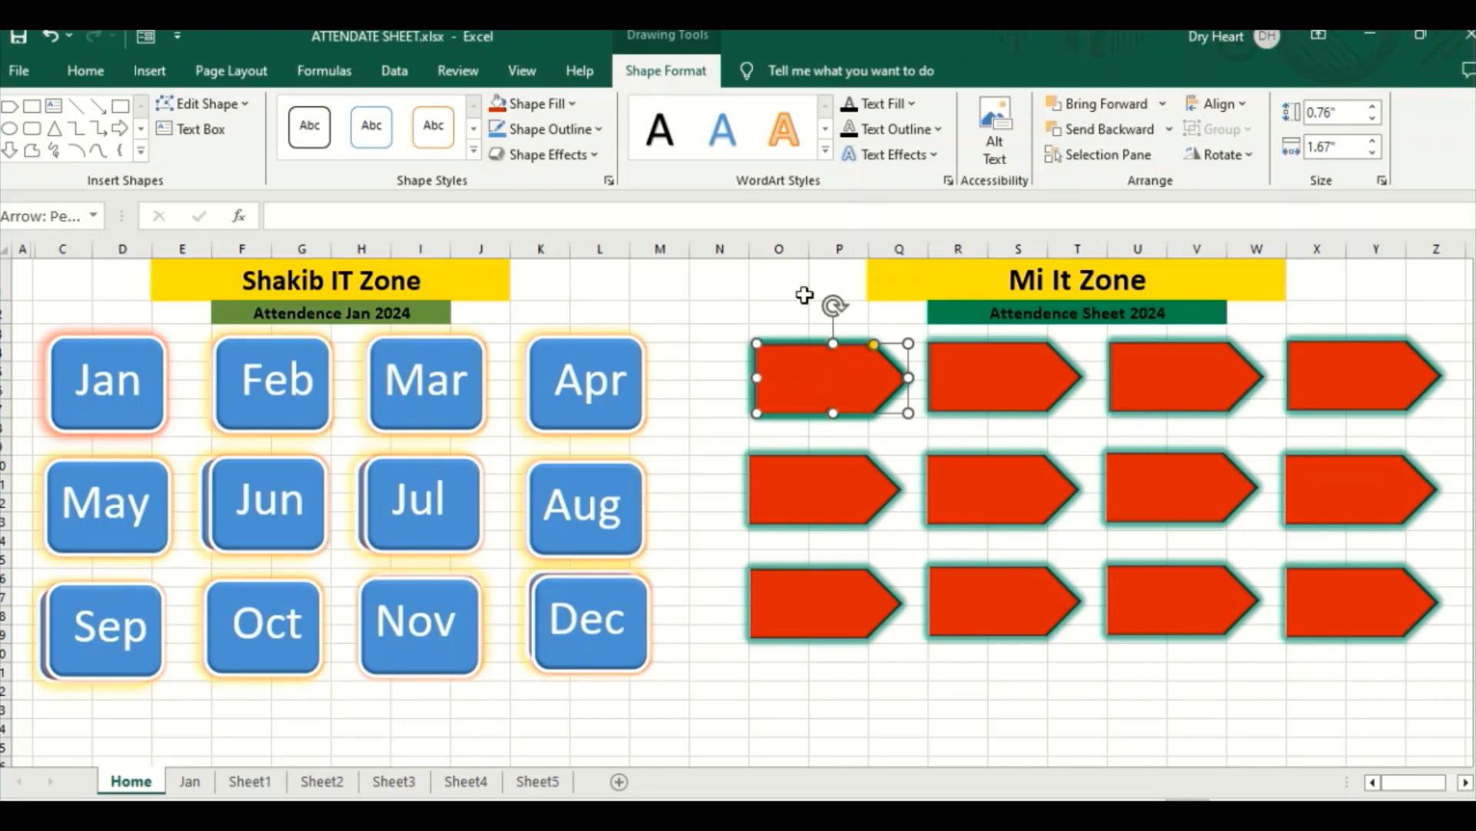
{"action": "left_click", "coordinate": [597, 130]}
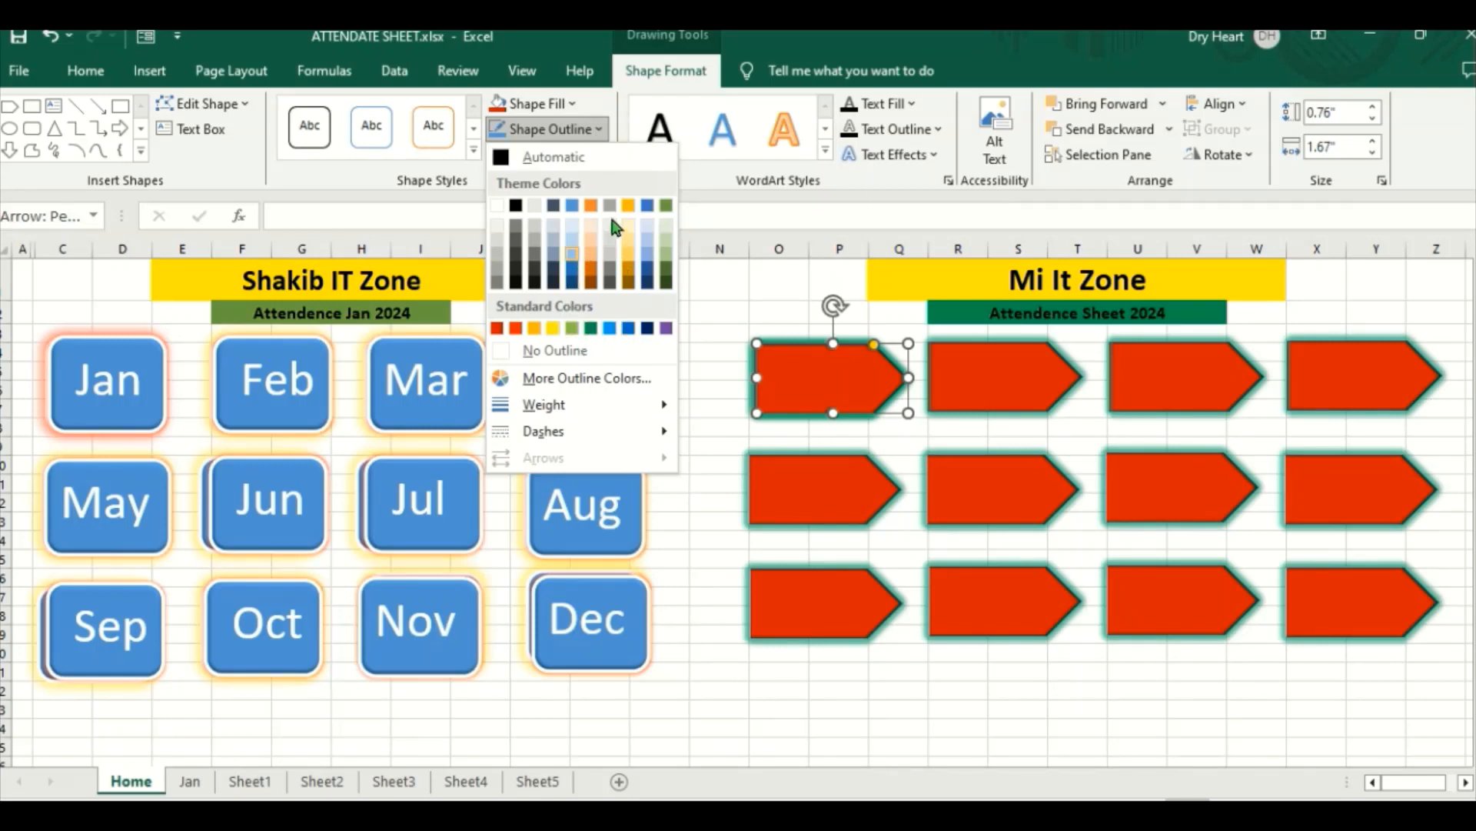
{"action": "left_click", "coordinate": [840, 377]}
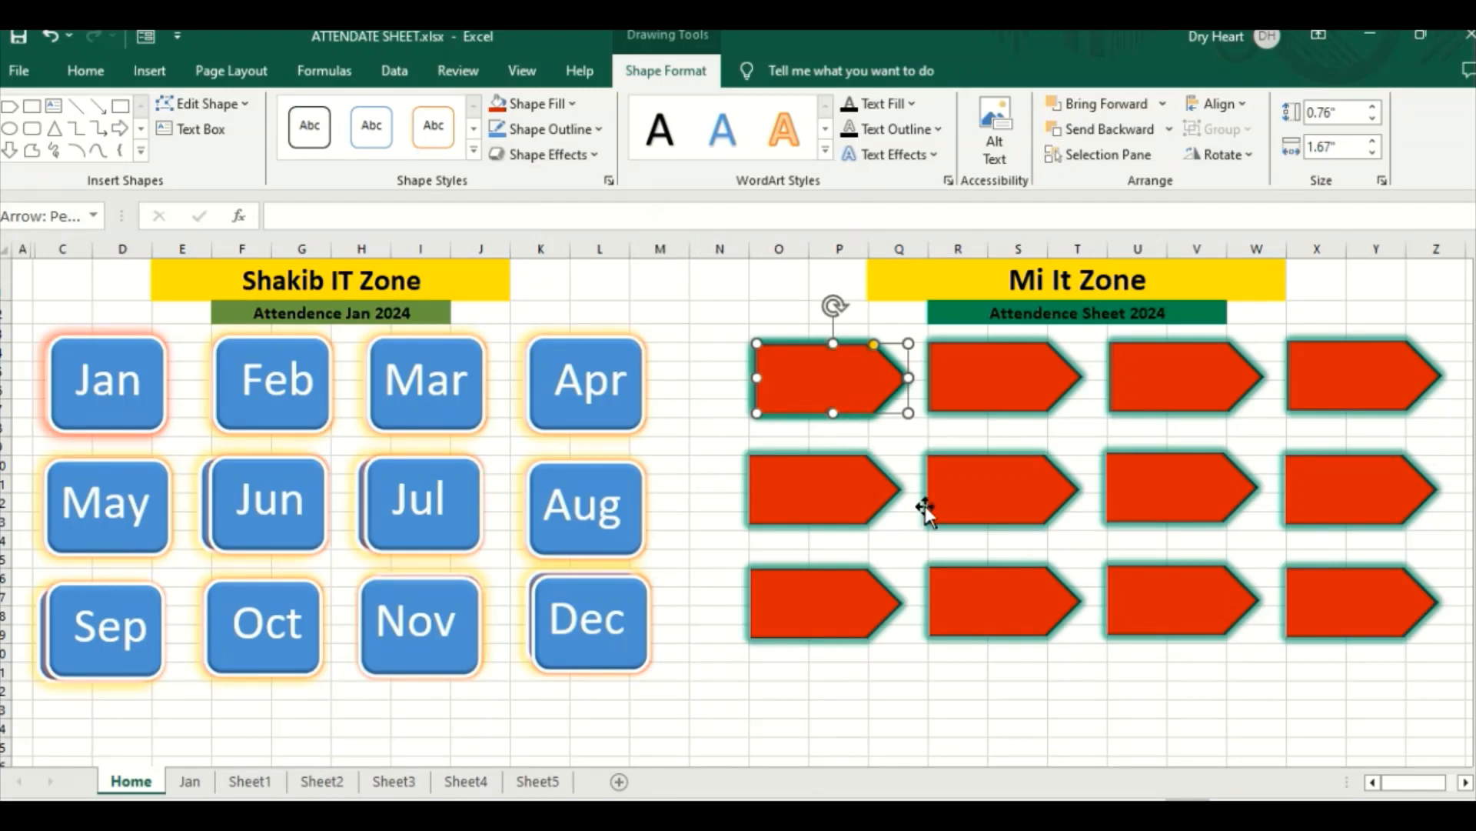
{"action": "left_click", "coordinate": [857, 494]}
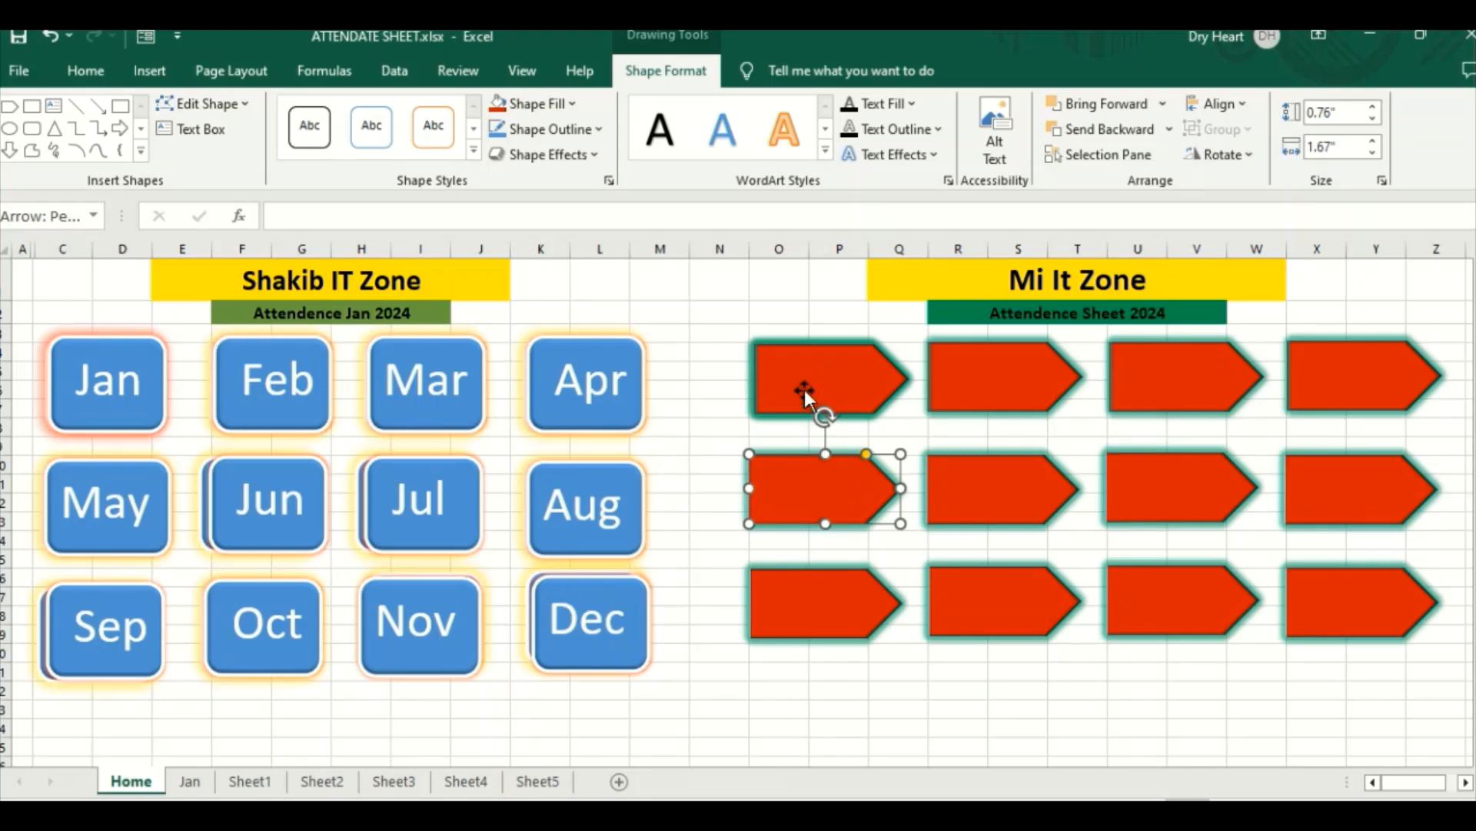
{"action": "right_click", "coordinate": [804, 390]}
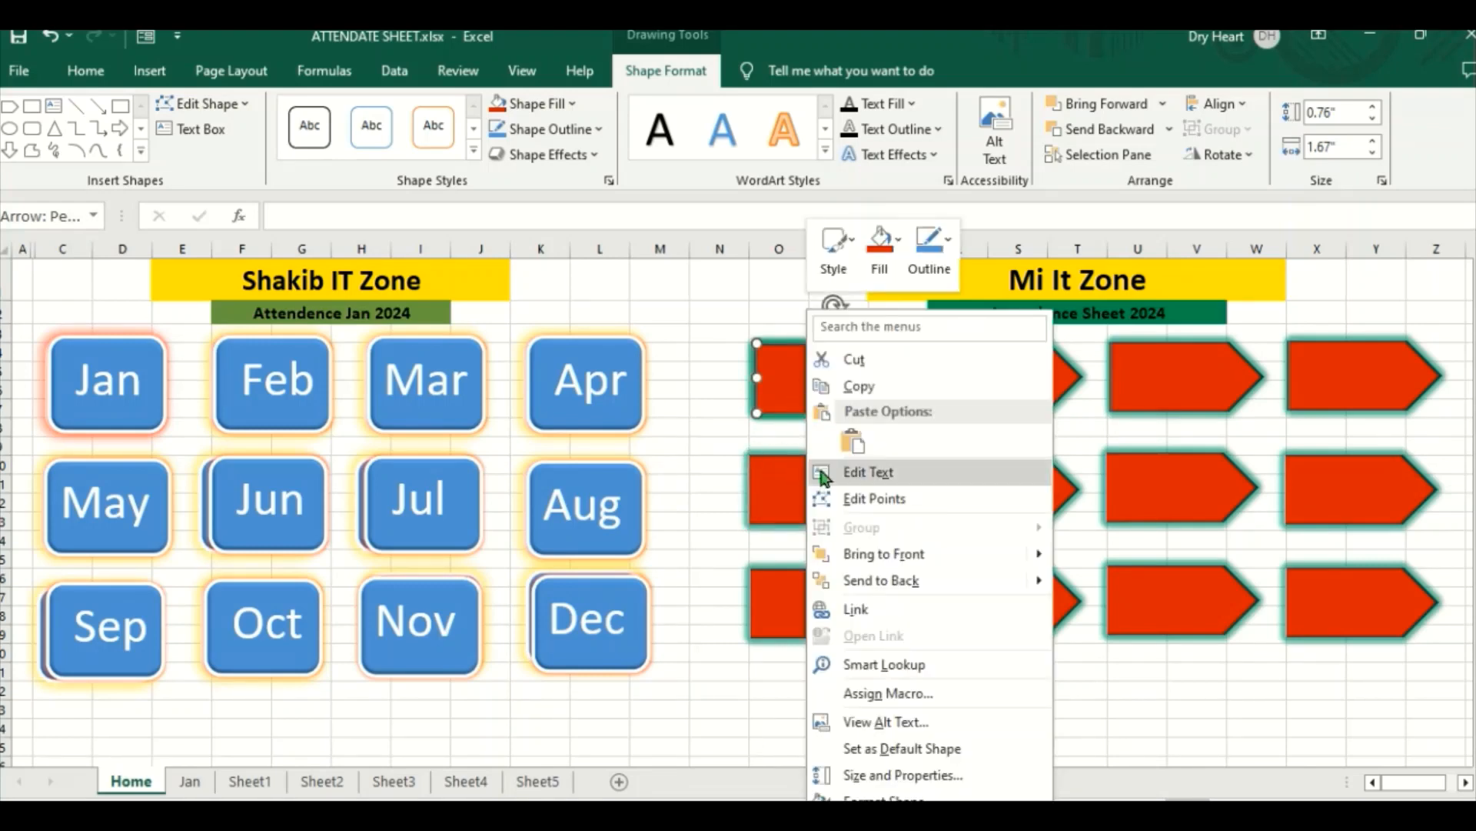
{"action": "left_click", "coordinate": [725, 407]}
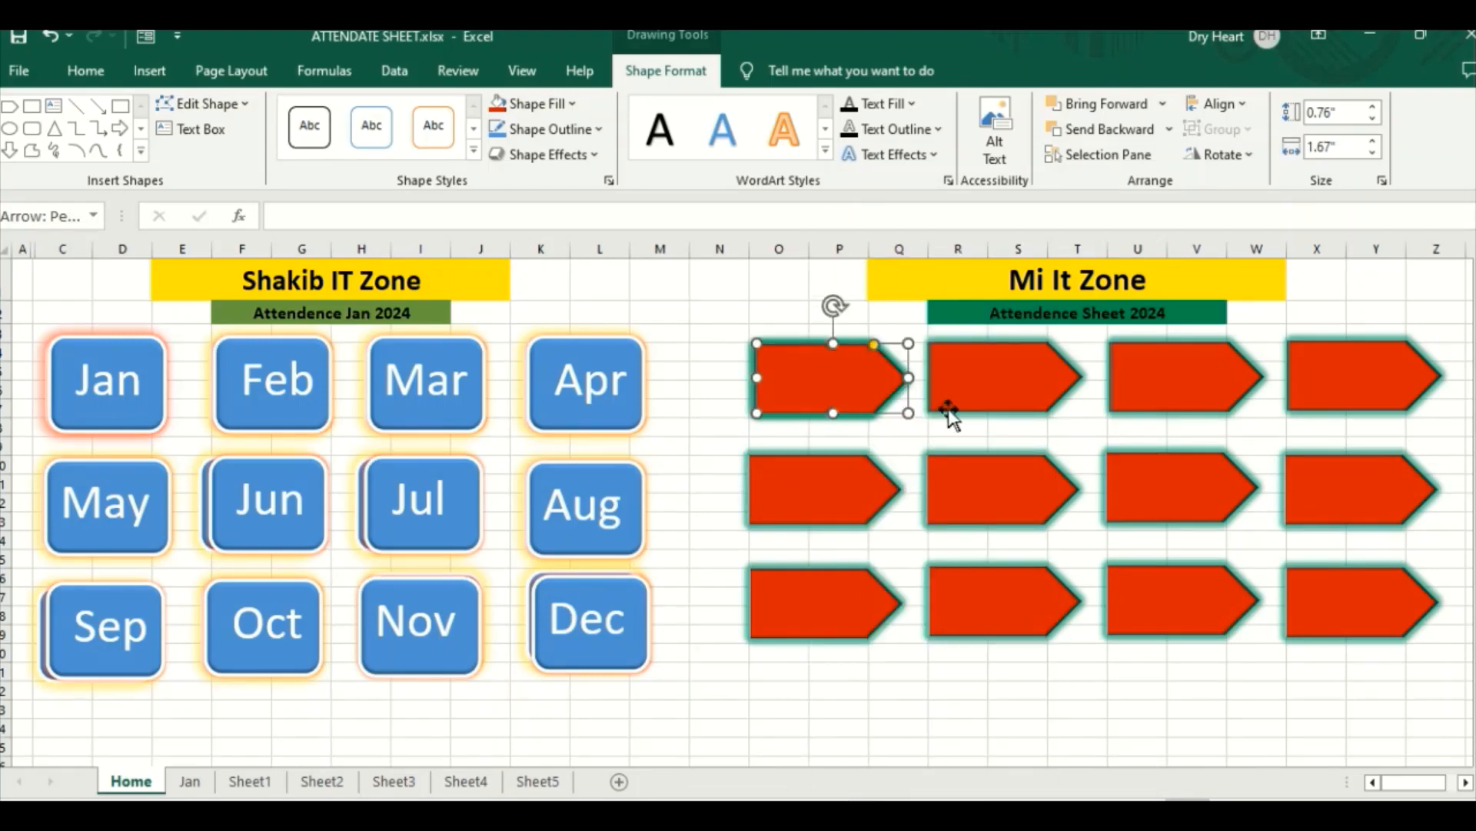
{"action": "left_click", "coordinate": [1092, 708]}
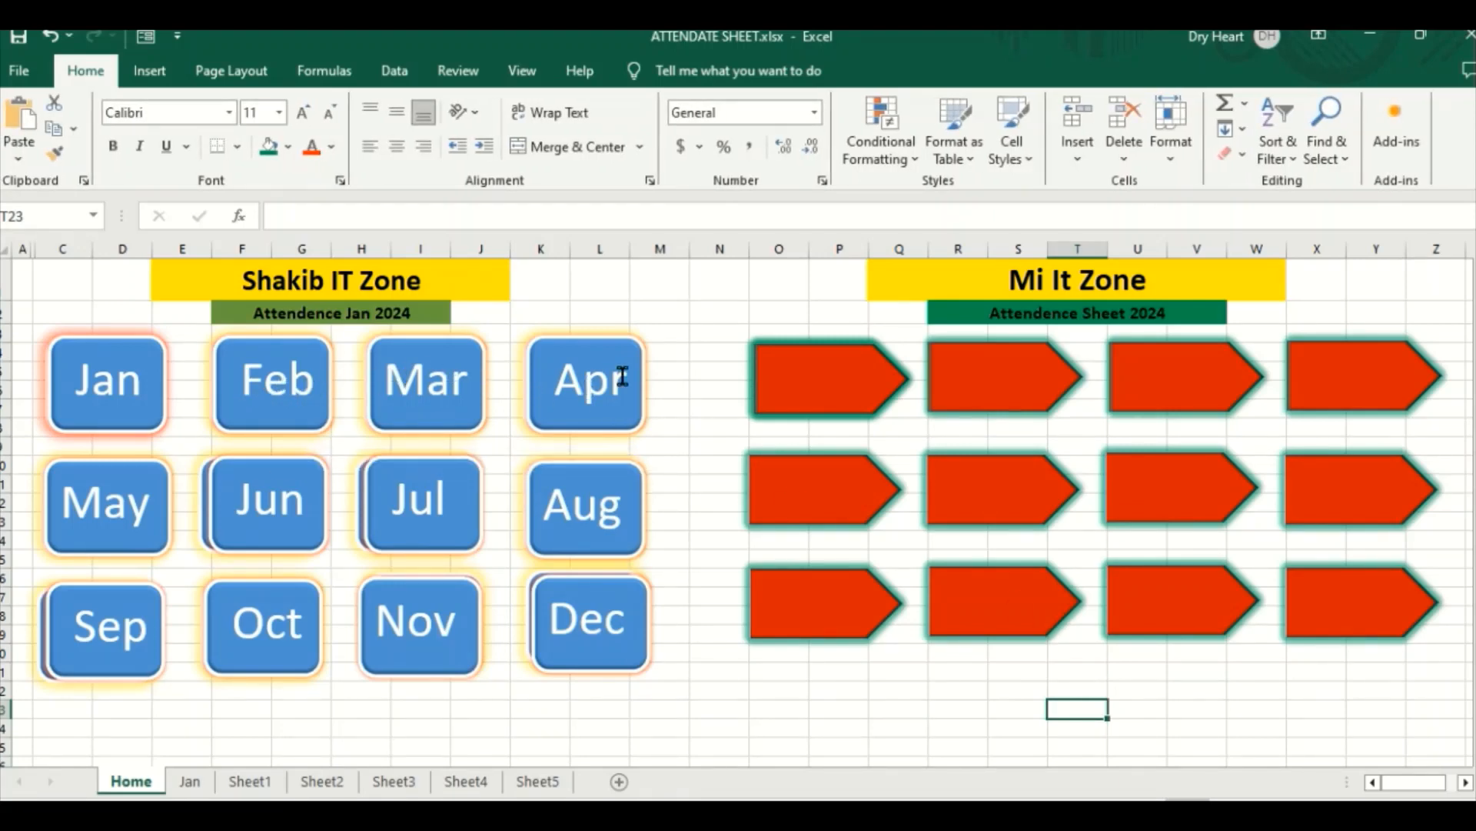
Step: Label the first arrow in the upper row JAN and centre the text horizontally and vertically
{"action": "right_click", "coordinate": [813, 389]}
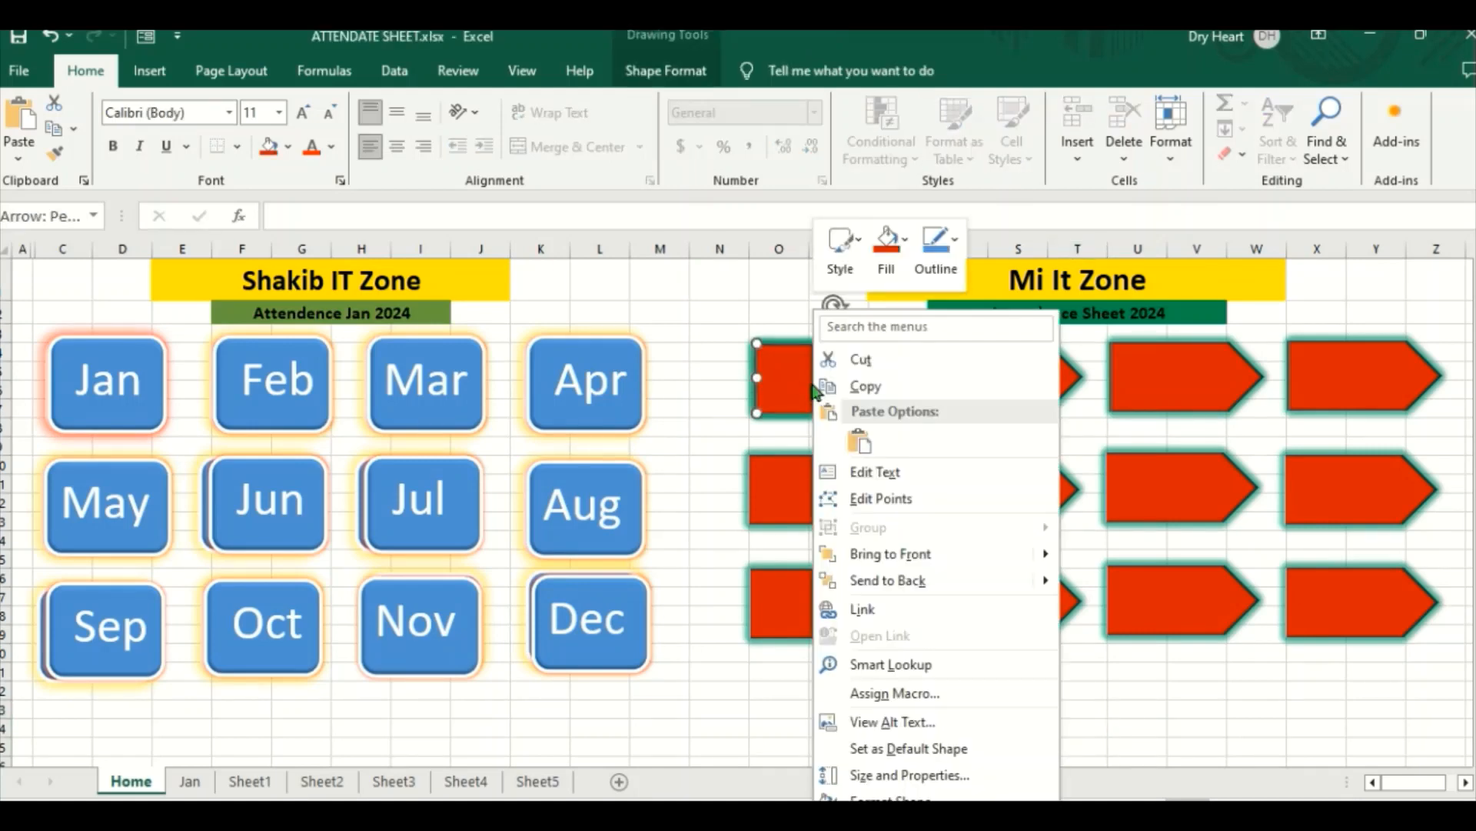
{"action": "left_click", "coordinate": [874, 473]}
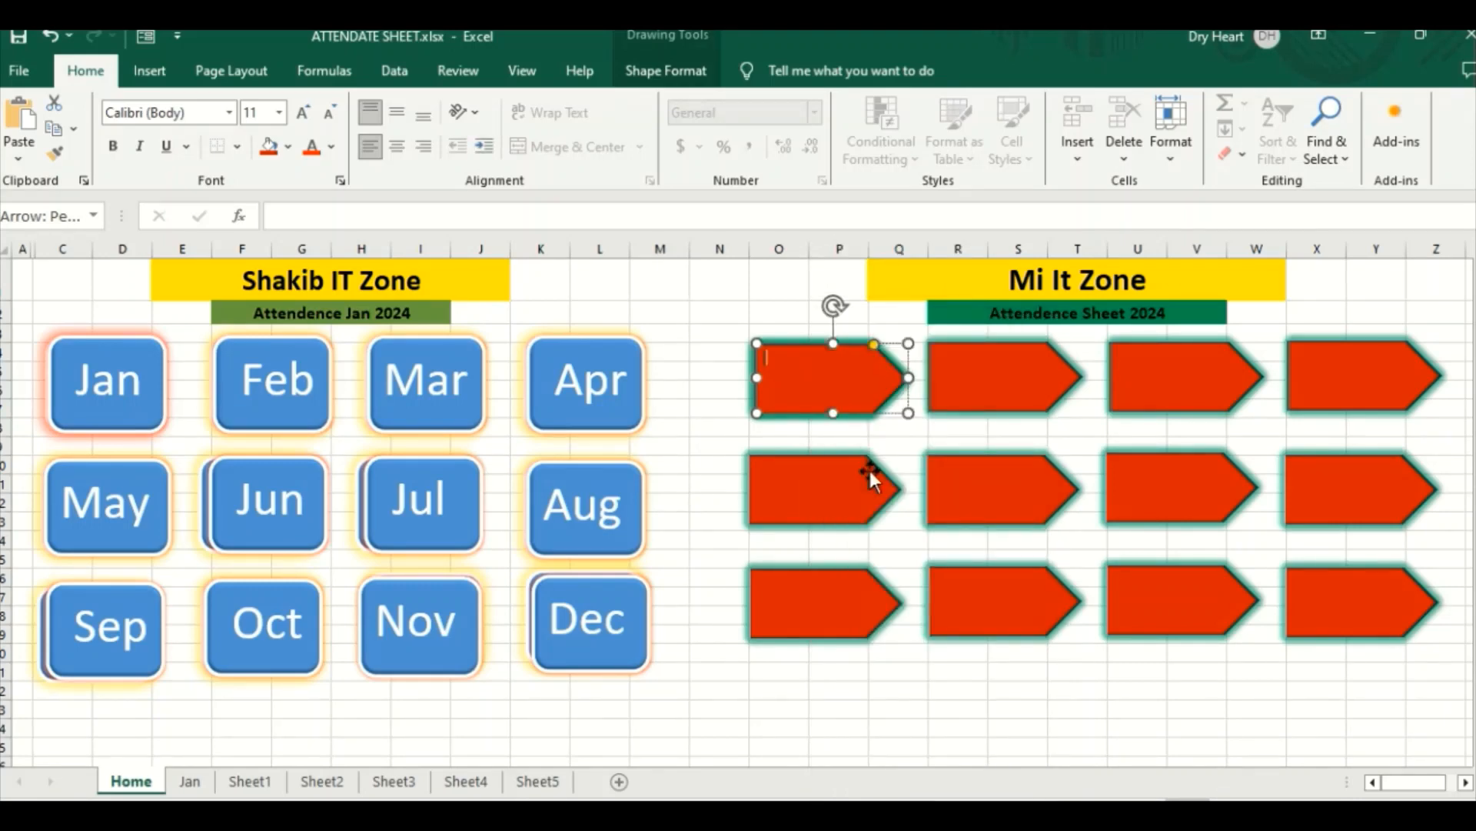
{"action": "type", "text": "JAN"}
{"action": "left_click", "coordinate": [397, 147]}
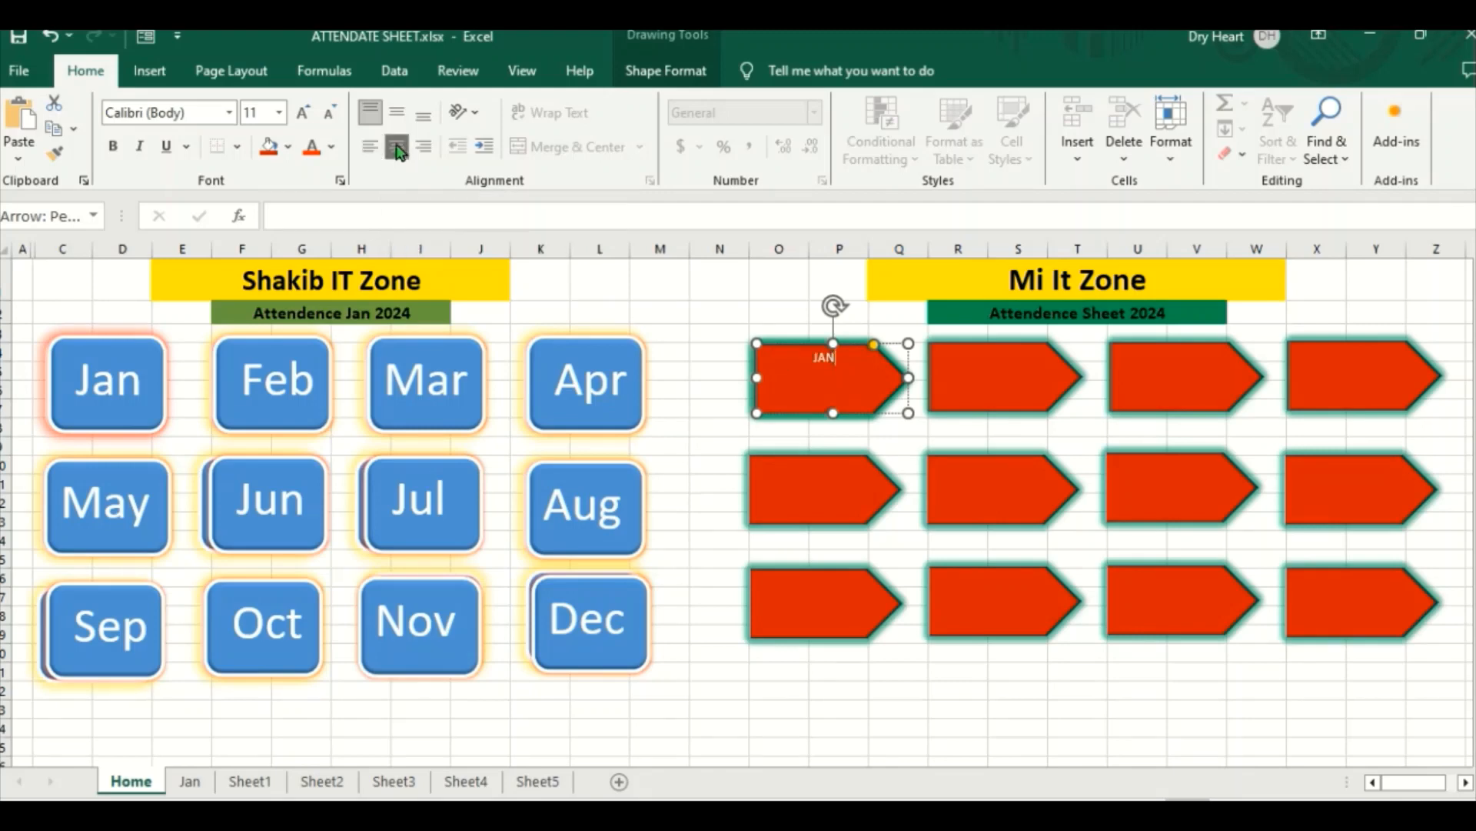
{"action": "left_click", "coordinate": [395, 116]}
Step: Try to make the JAN label bold and larger
{"action": "left_click", "coordinate": [117, 147]}
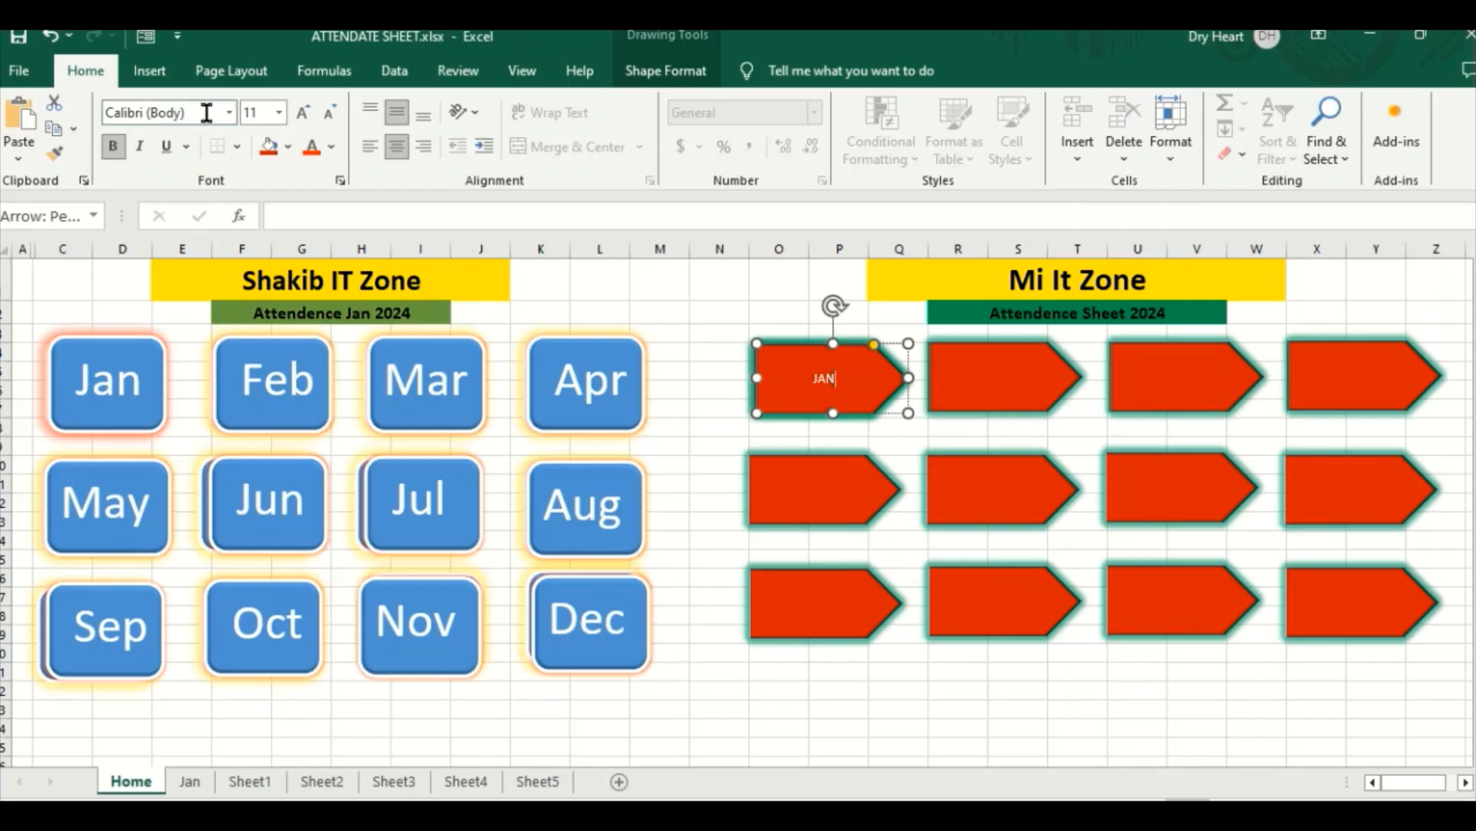
{"action": "left_click", "coordinate": [304, 117]}
{"action": "left_click", "coordinate": [303, 115]}
{"action": "left_click", "coordinate": [304, 116]}
{"action": "key", "text": "Escape"}
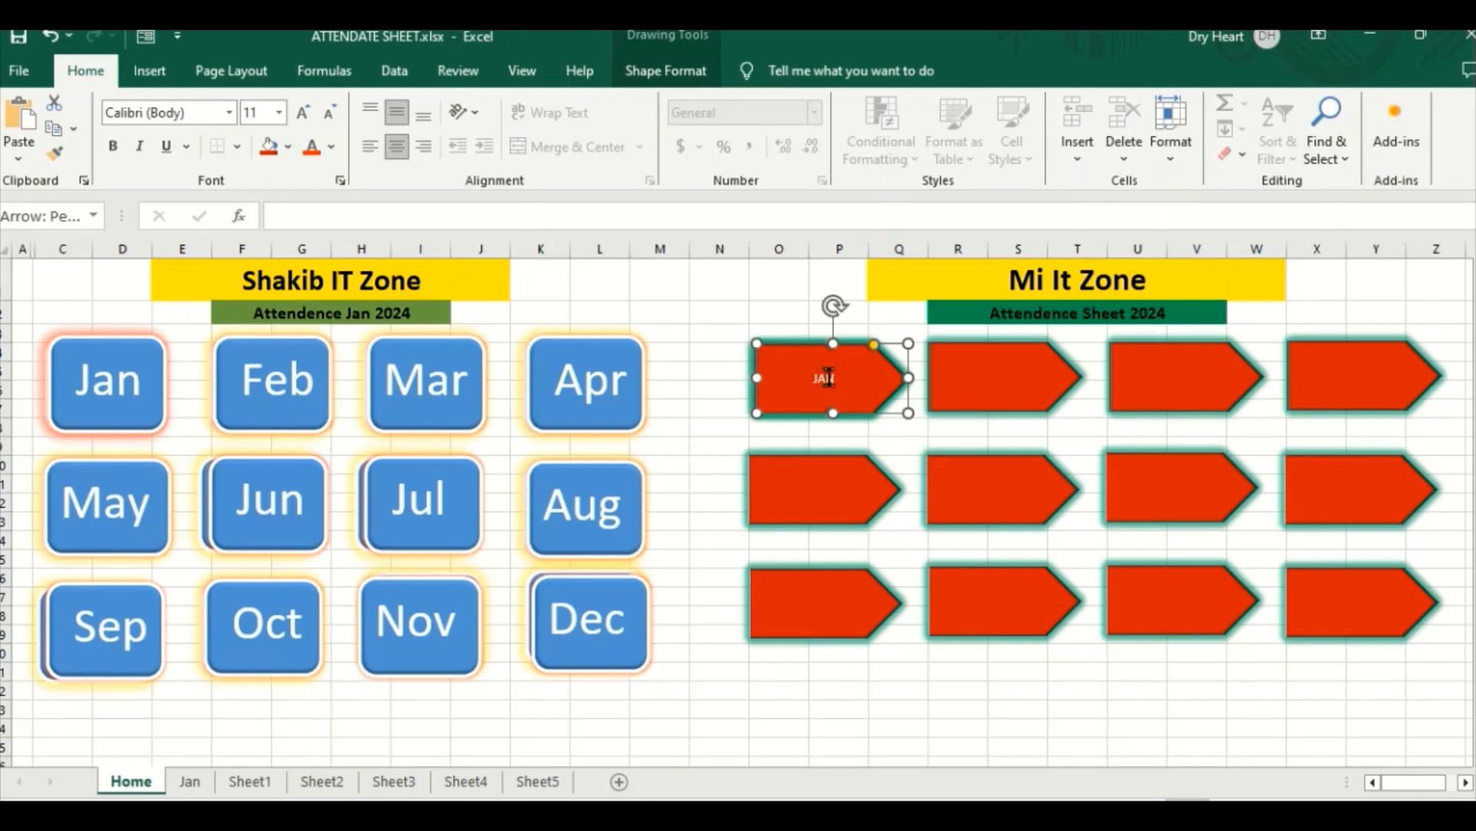
Step: Set the JAN label's font size to 36
{"action": "left_click_drag", "start_coordinate": [811, 377], "coordinate": [838, 376]}
{"action": "left_click", "coordinate": [304, 113]}
{"action": "left_click", "coordinate": [305, 113]}
{"action": "left_click", "coordinate": [304, 113]}
{"action": "left_click", "coordinate": [305, 113]}
{"action": "left_click", "coordinate": [305, 113]}
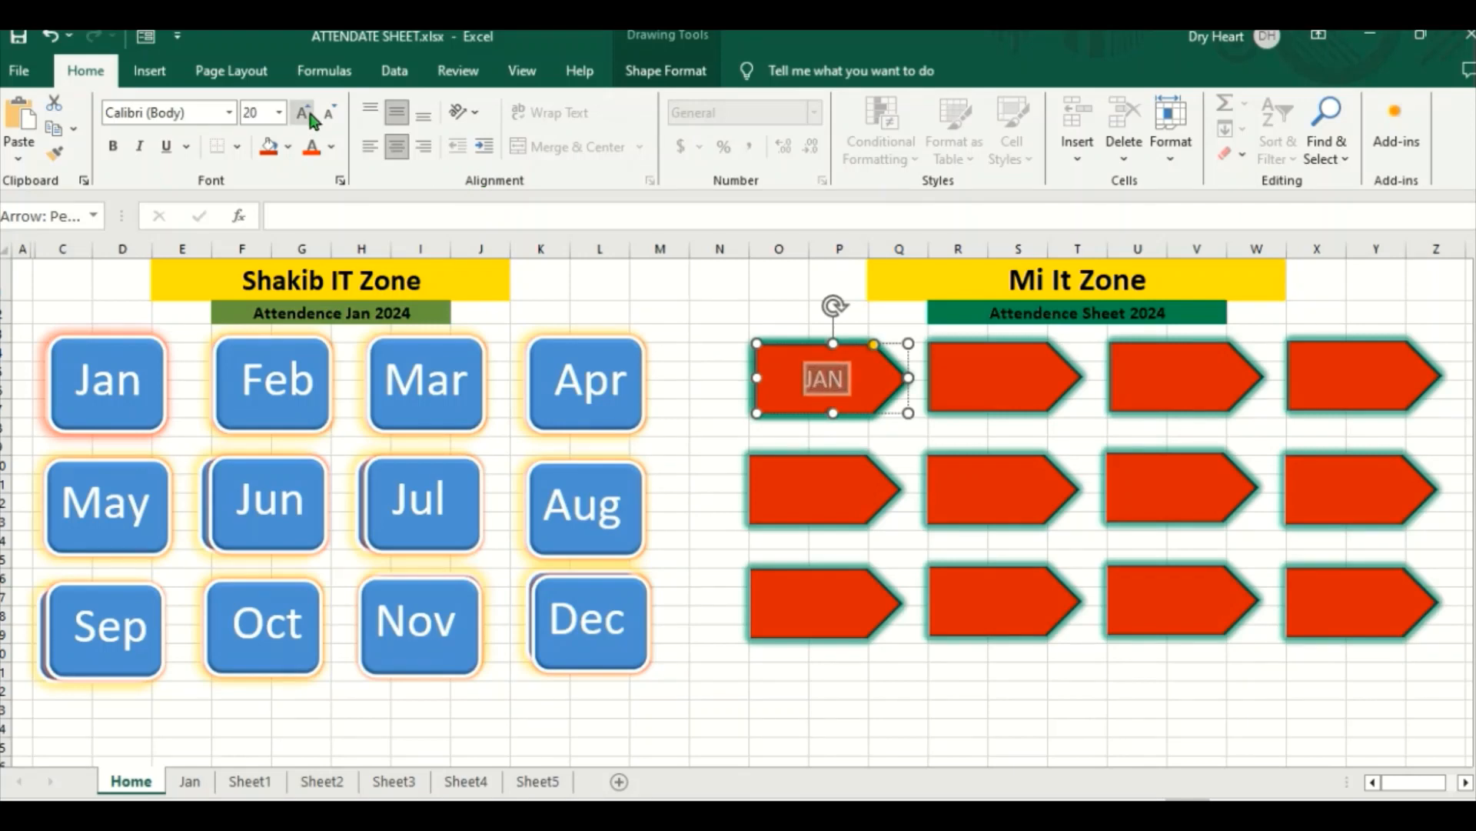
{"action": "left_click", "coordinate": [306, 113]}
{"action": "left_click", "coordinate": [306, 113]}
{"action": "left_click", "coordinate": [306, 114]}
{"action": "left_click", "coordinate": [306, 113]}
{"action": "left_click", "coordinate": [306, 113]}
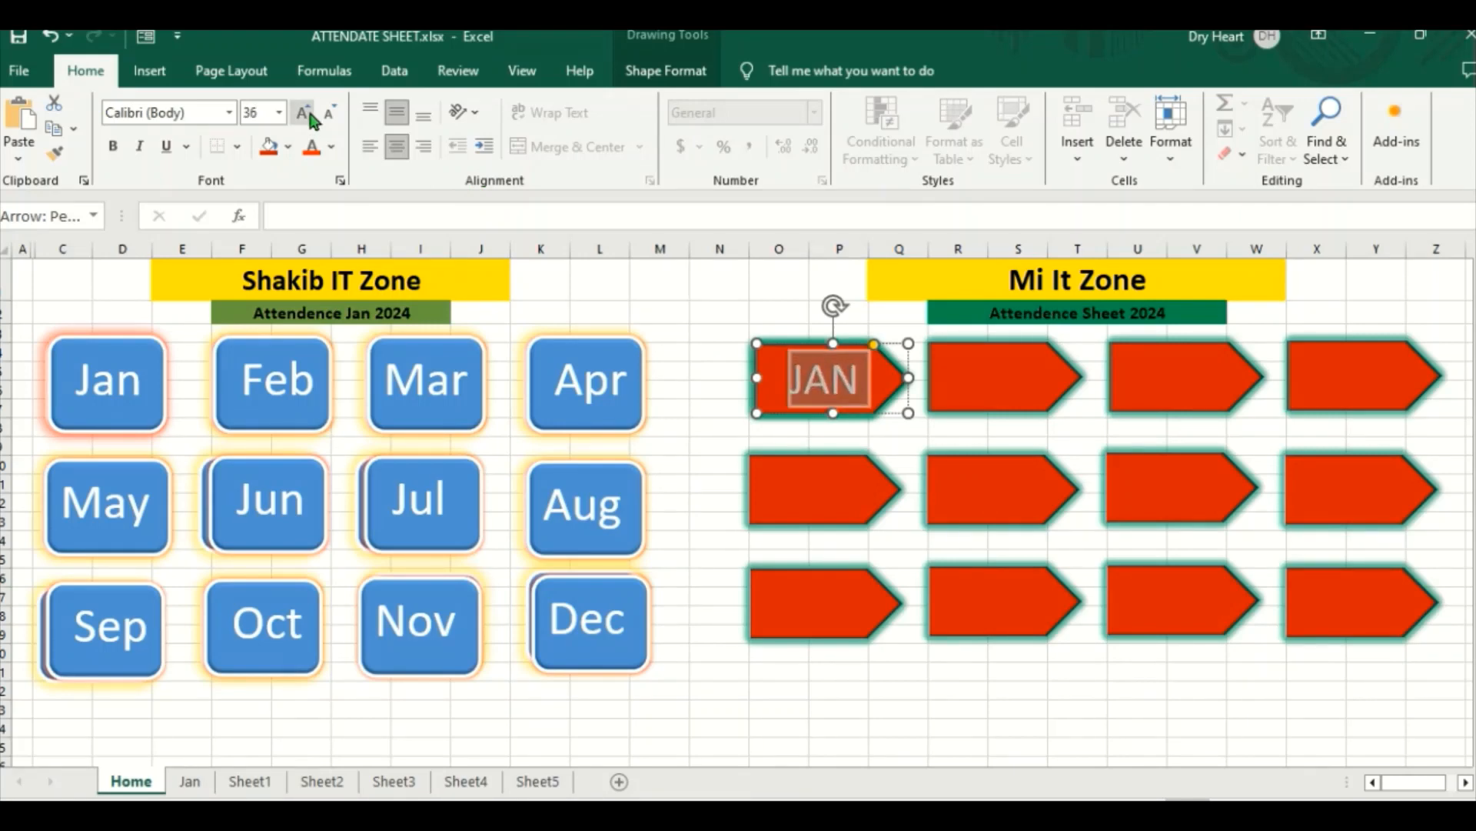
{"action": "left_click", "coordinate": [817, 367]}
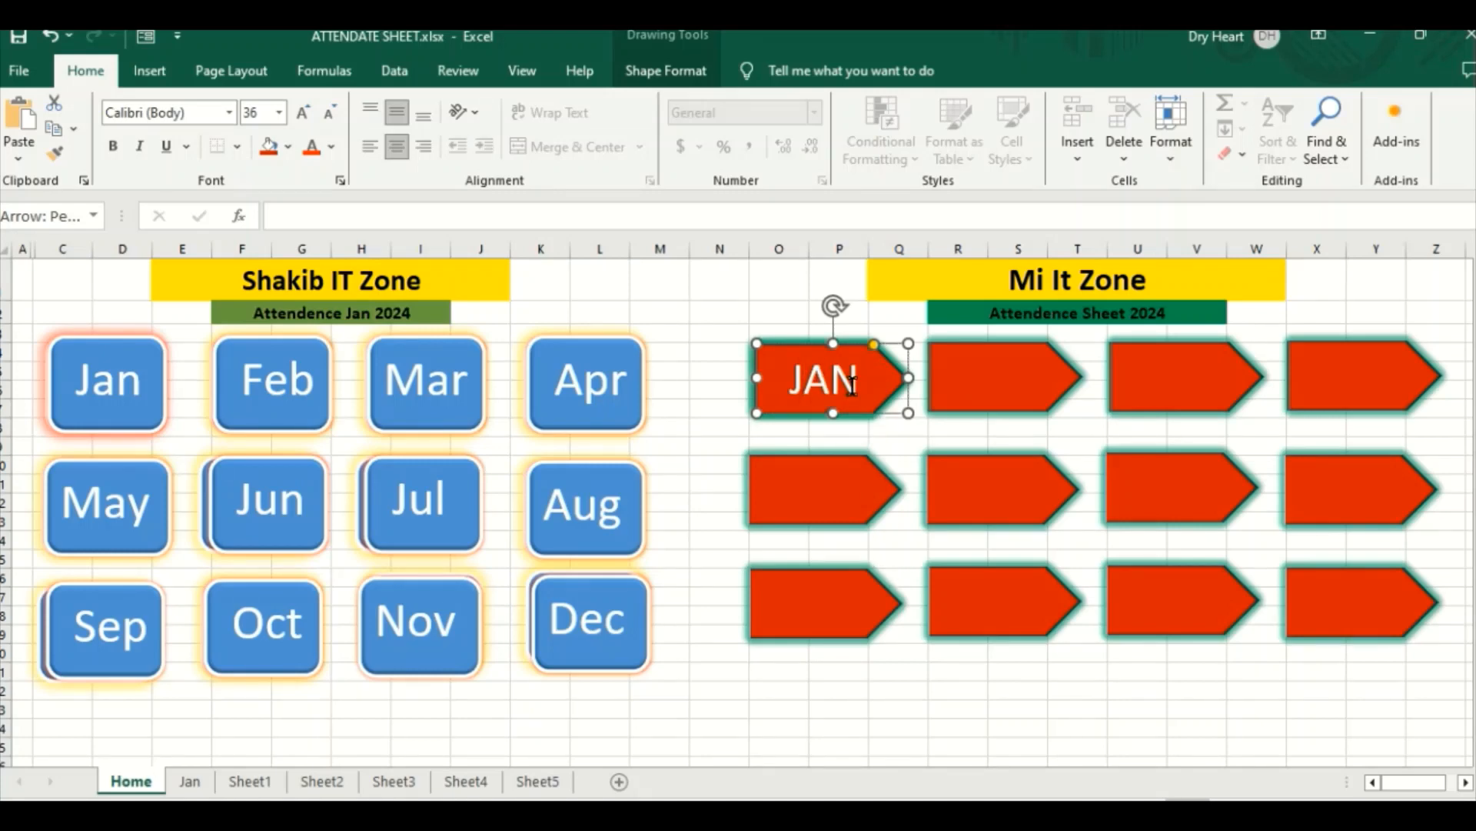
Step: Change the JAN label's font color to the black theme color
{"action": "left_click", "coordinate": [829, 378]}
{"action": "left_click_drag", "start_coordinate": [789, 379], "coordinate": [854, 383]}
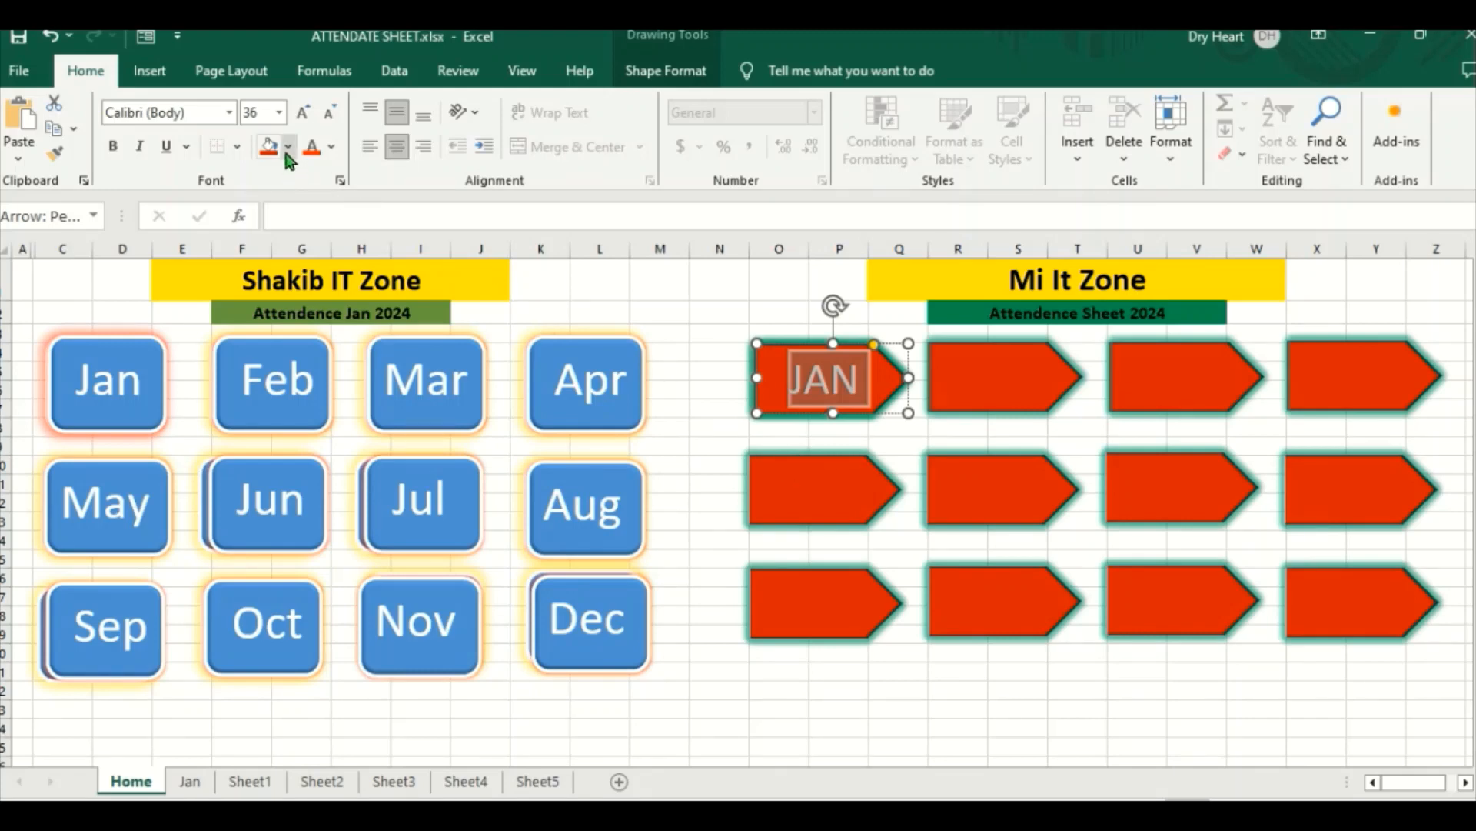
{"action": "left_click", "coordinate": [330, 147]}
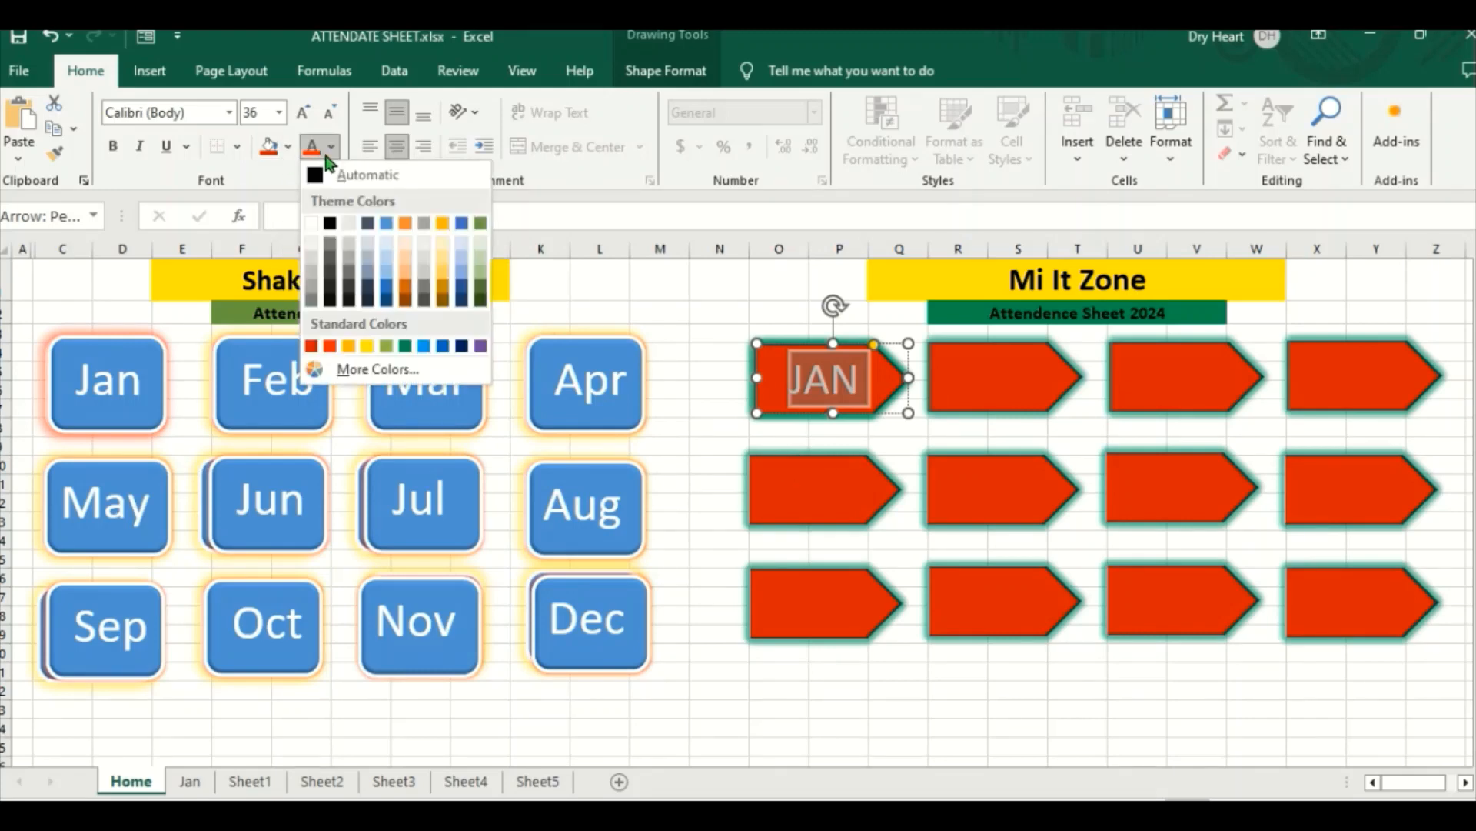
{"action": "left_click", "coordinate": [330, 224]}
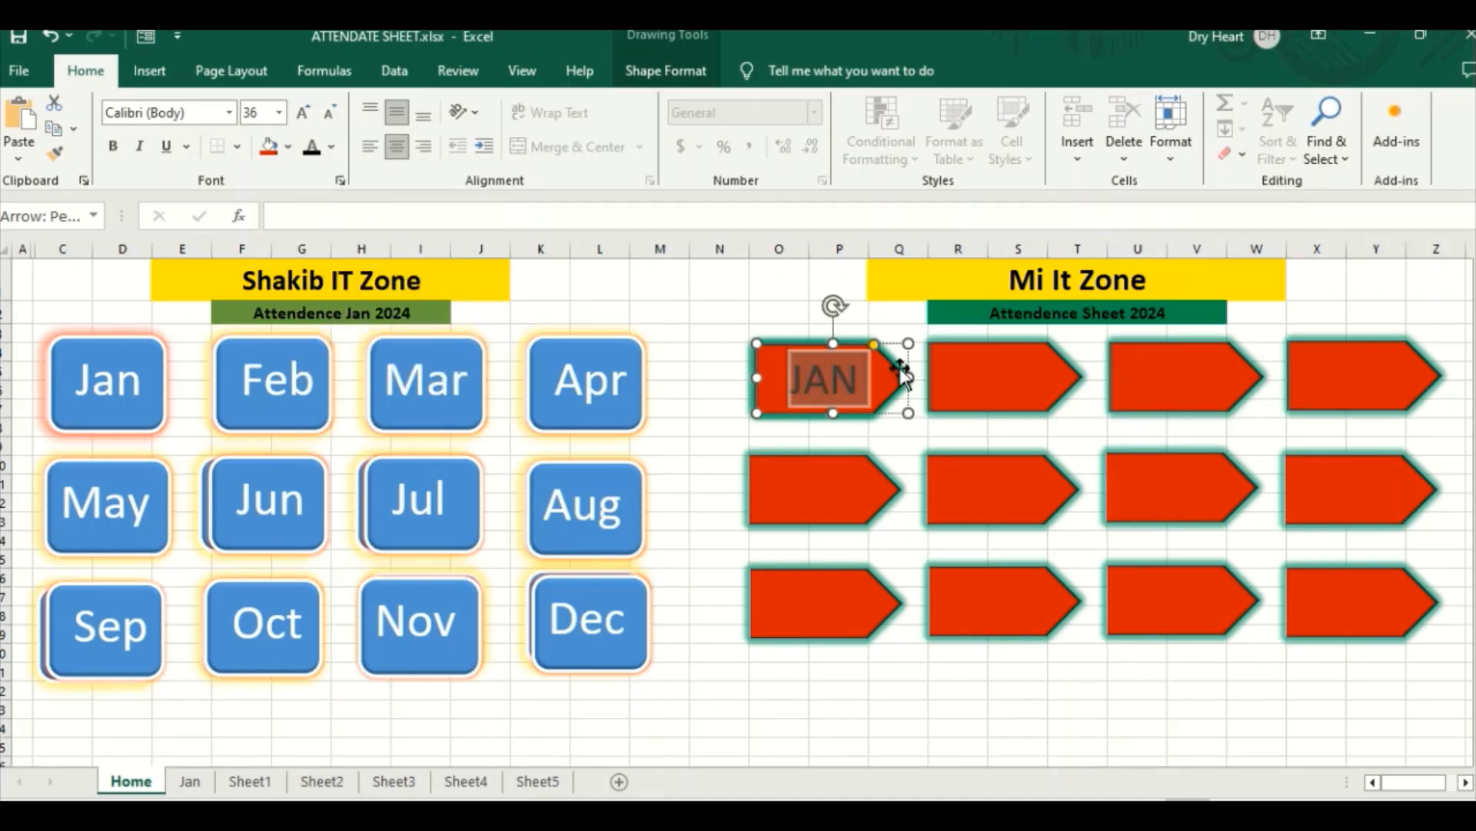
{"action": "left_click", "coordinate": [959, 376]}
{"action": "left_click", "coordinate": [784, 377]}
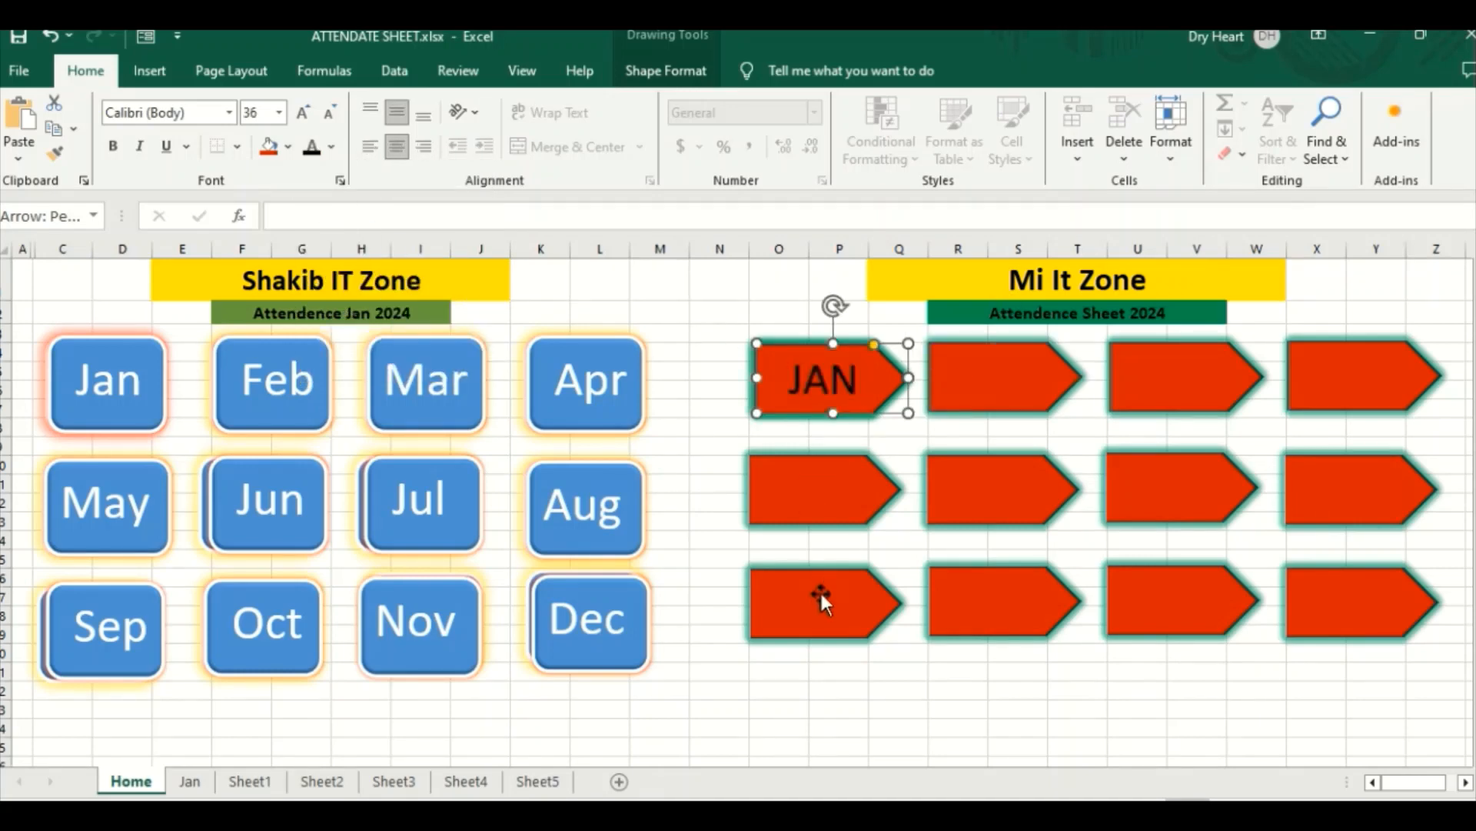
Step: Nudge the JAN arrow slightly to the left and set its label's font size to 44
{"action": "left_click", "coordinate": [830, 375]}
{"action": "left_click_drag", "start_coordinate": [867, 383], "coordinate": [861, 380]}
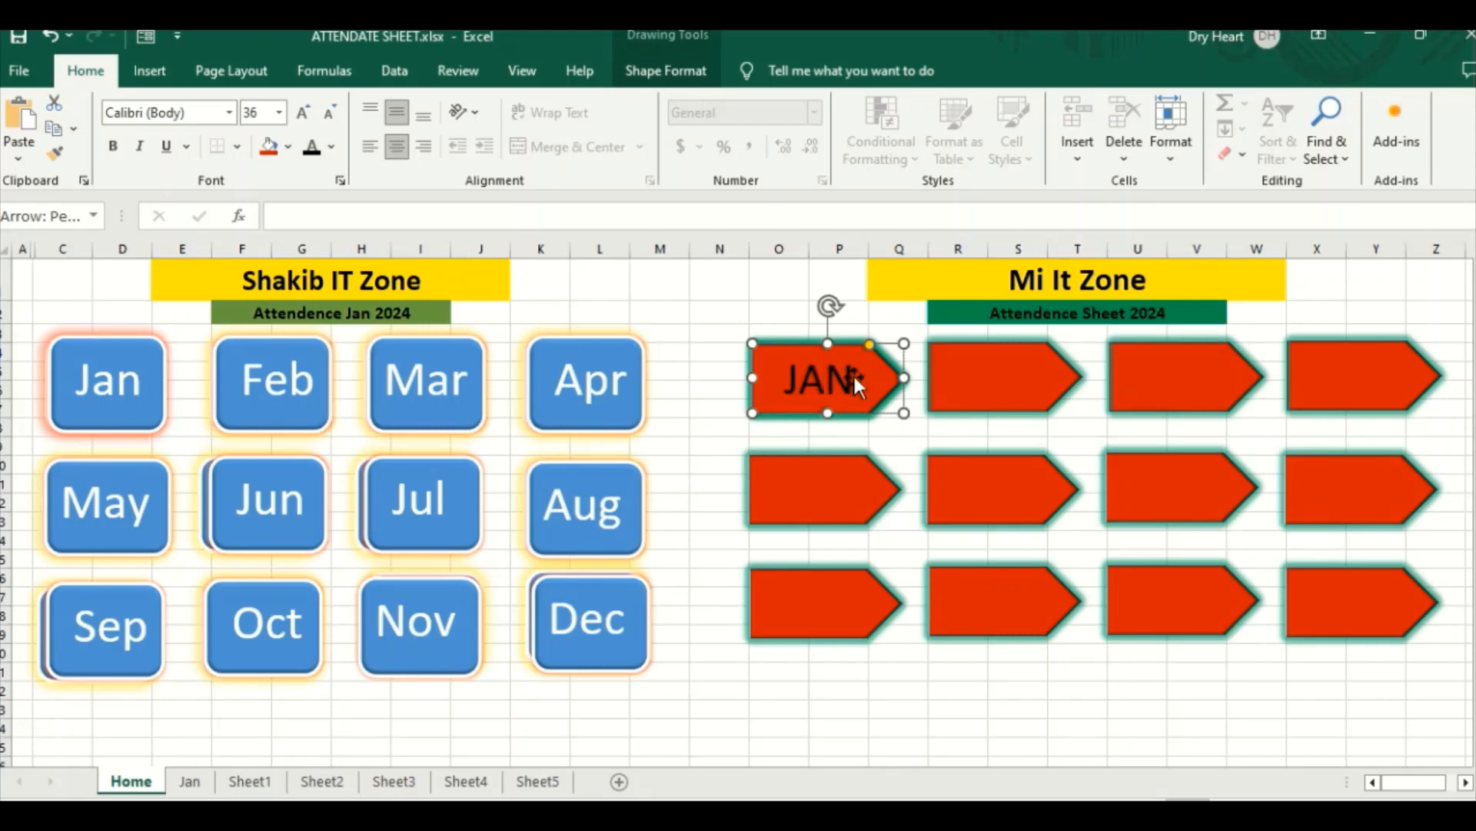
{"action": "left_click_drag", "start_coordinate": [854, 378], "coordinate": [785, 379]}
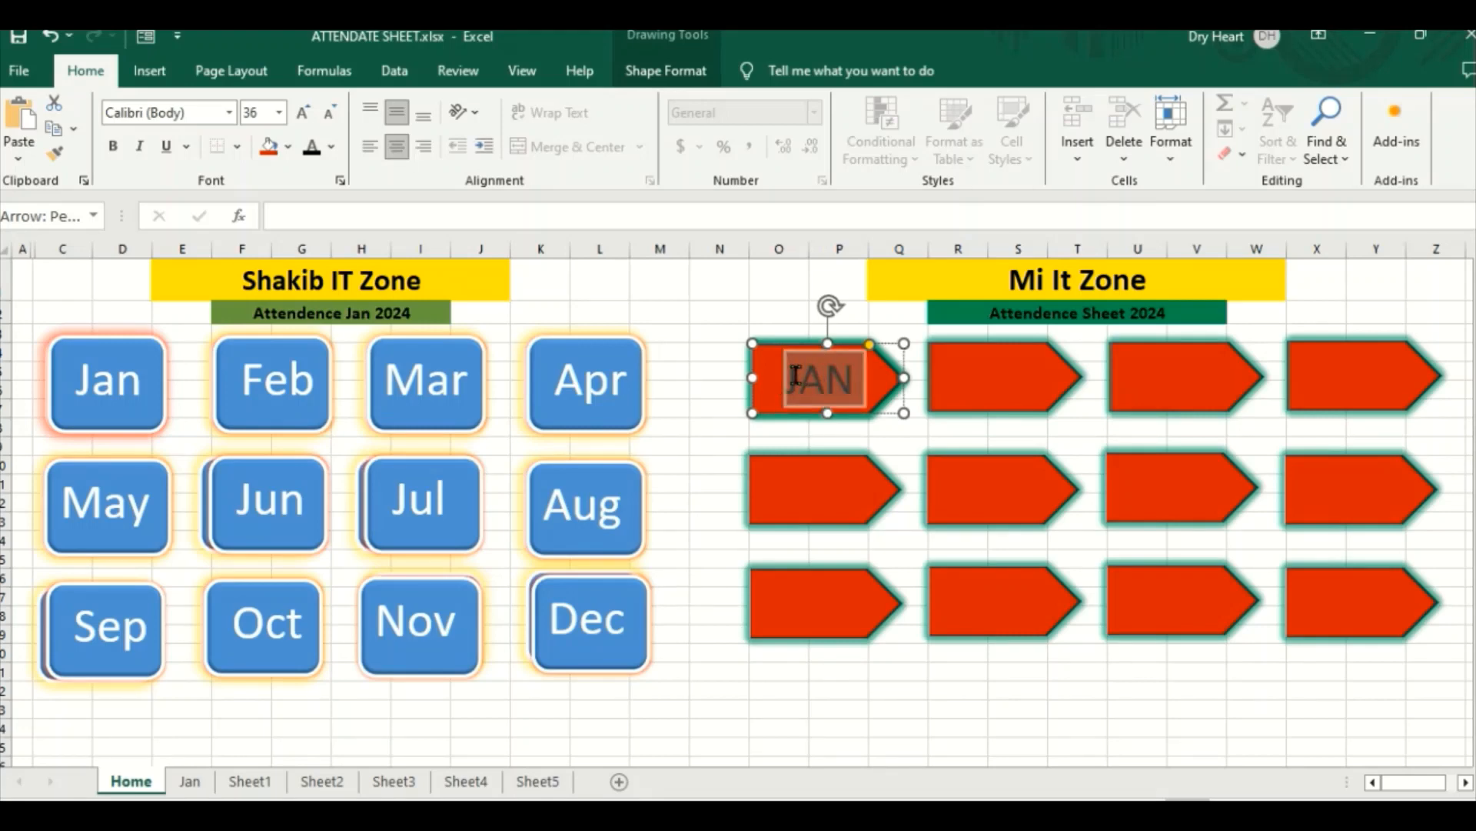
{"action": "left_click", "coordinate": [279, 112]}
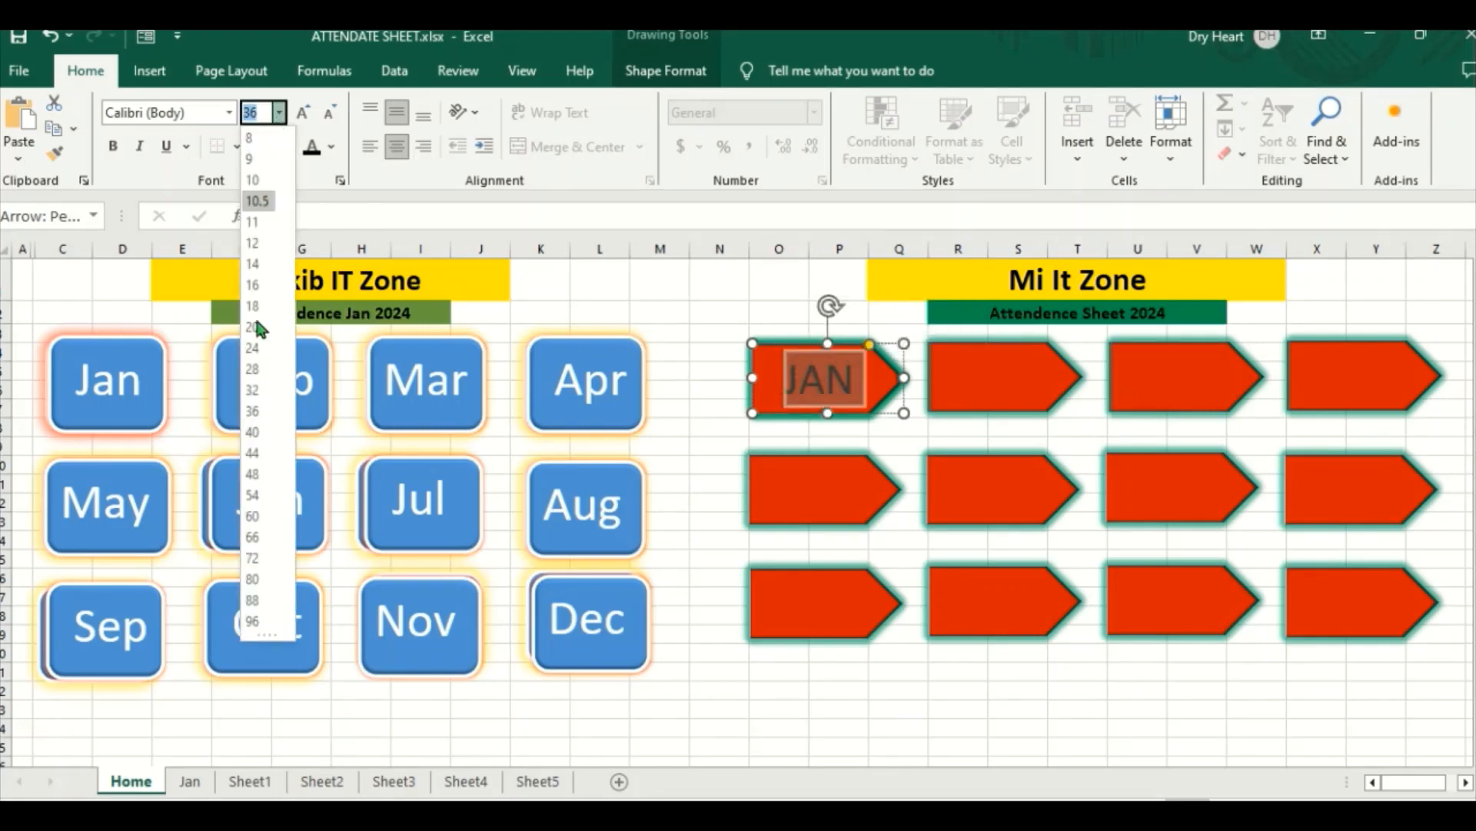
{"action": "left_click", "coordinate": [303, 112]}
{"action": "left_click", "coordinate": [303, 112]}
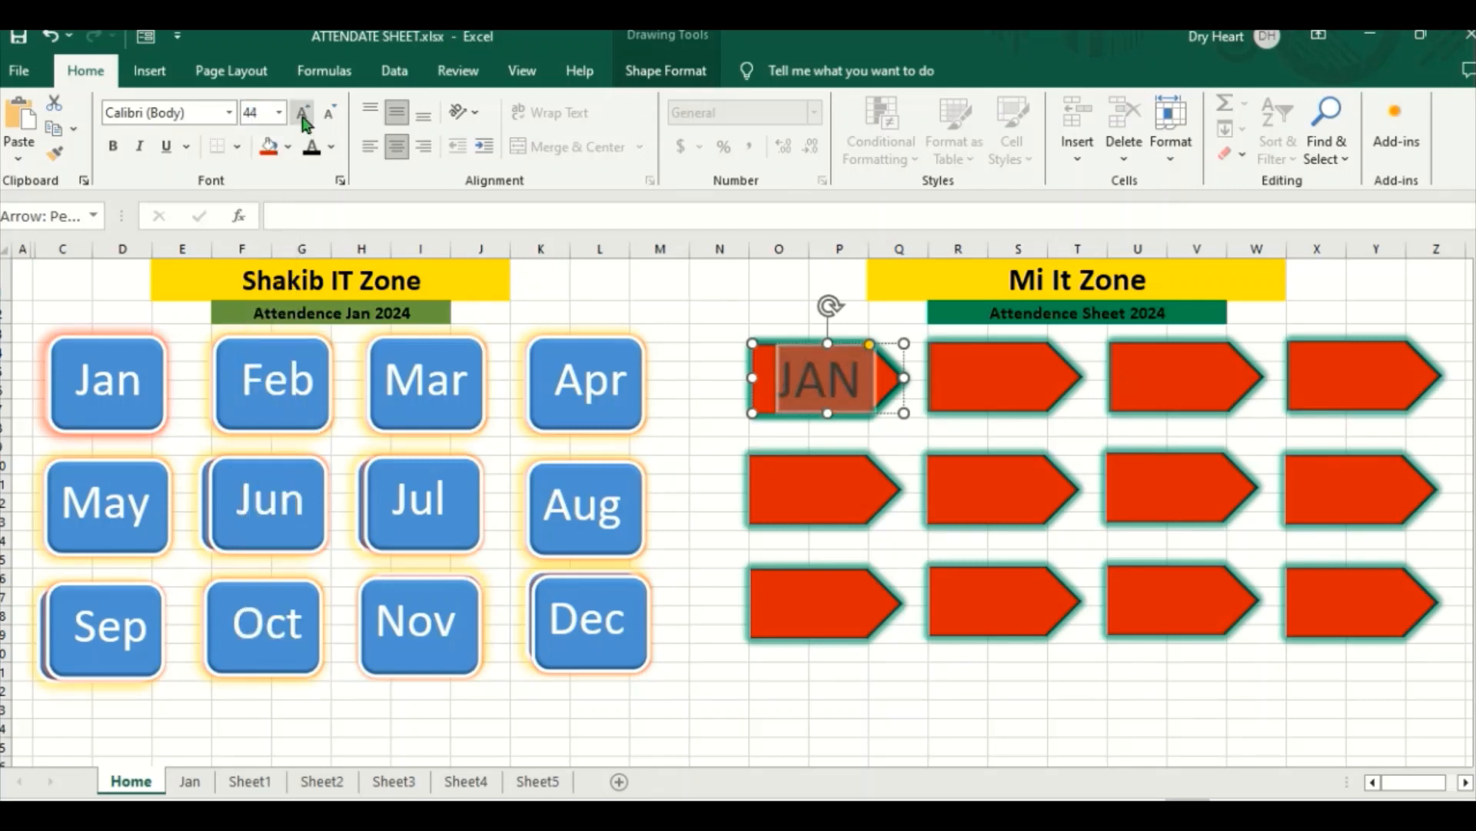
{"action": "left_click", "coordinate": [990, 373]}
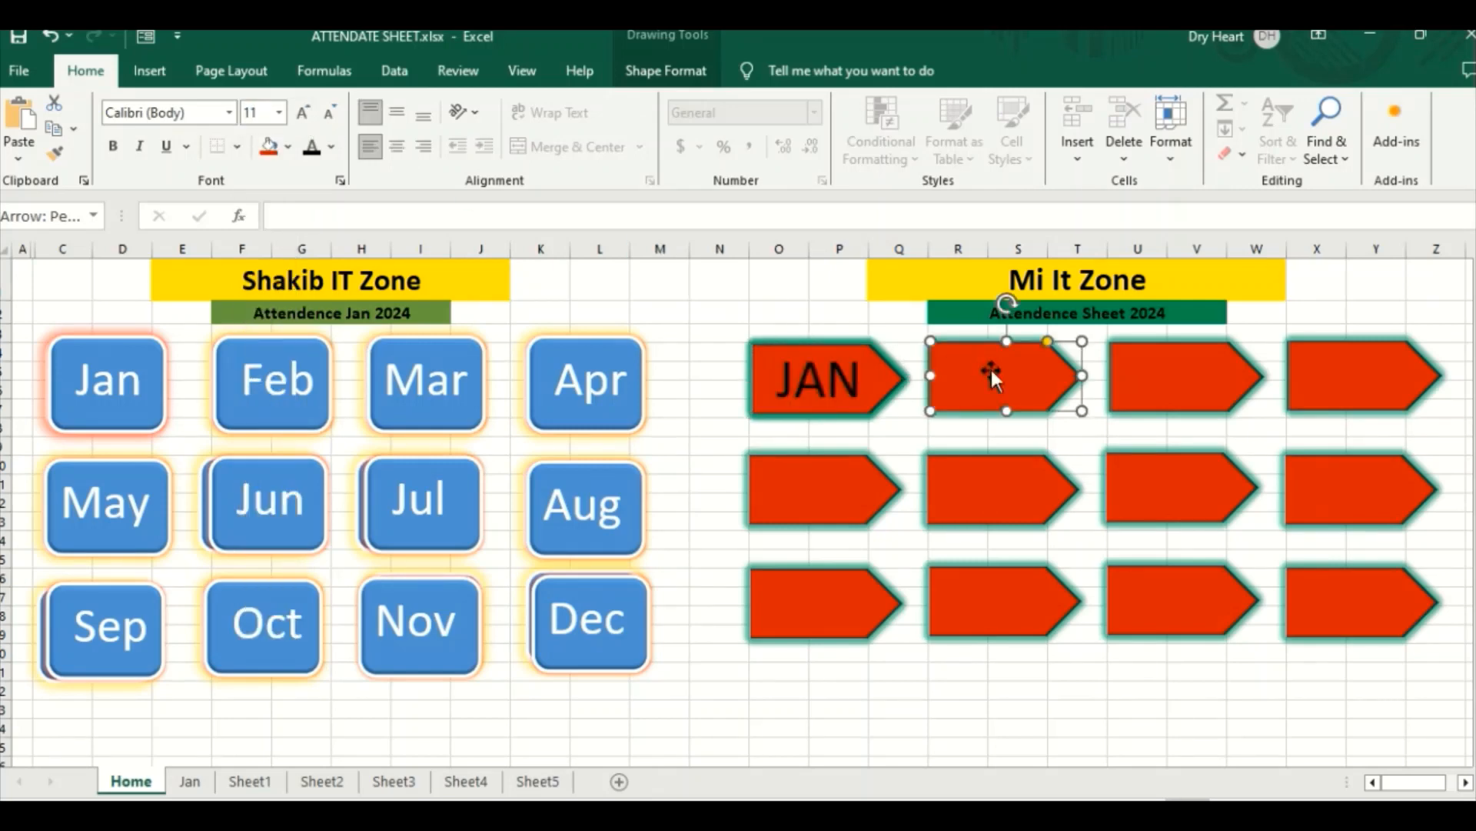
{"action": "left_click", "coordinate": [867, 371]}
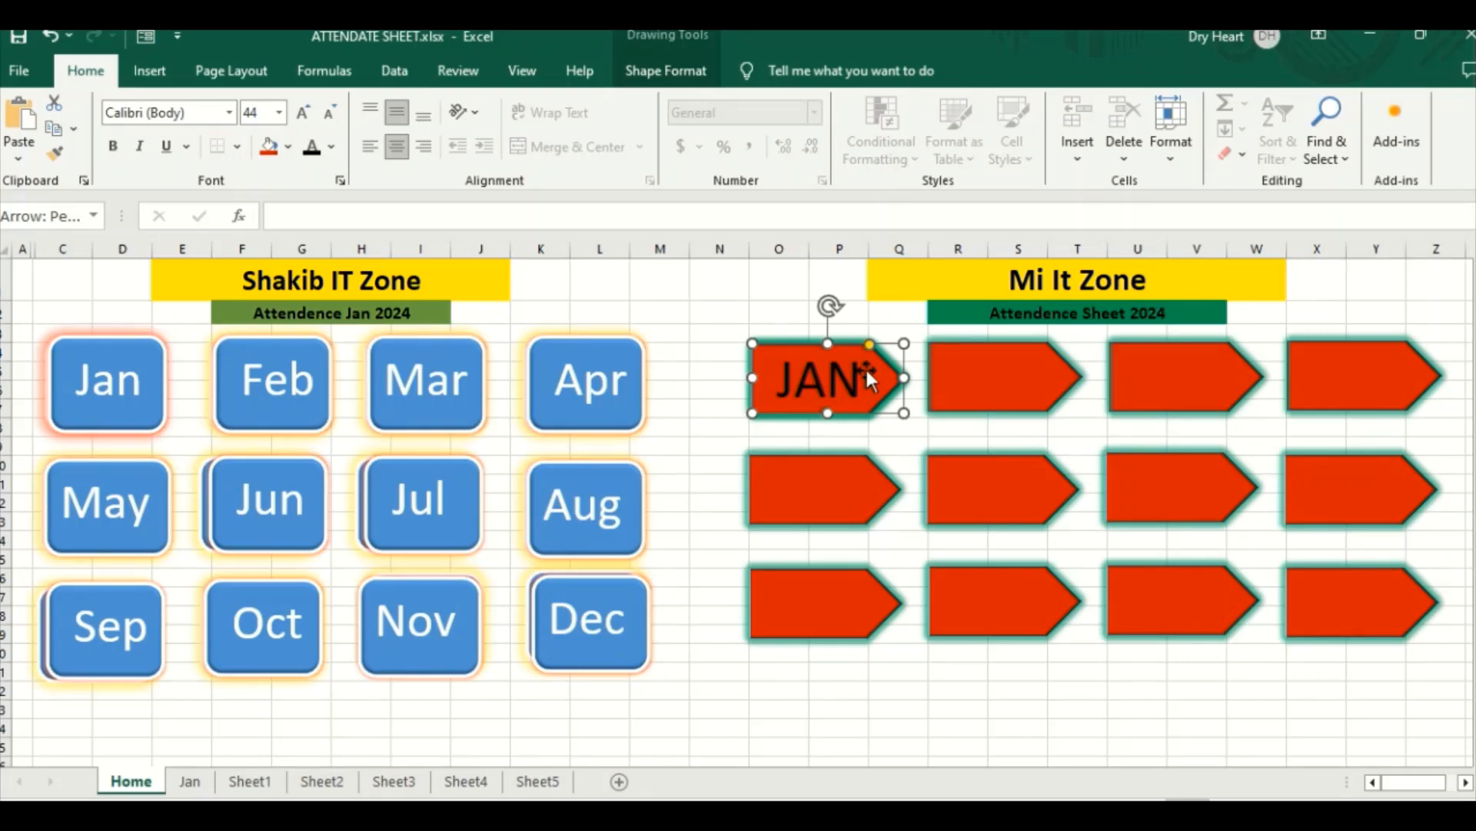
Step: Label the second arrow in the upper row FEB and centre the text horizontally and vertically
{"action": "left_click", "coordinate": [990, 371]}
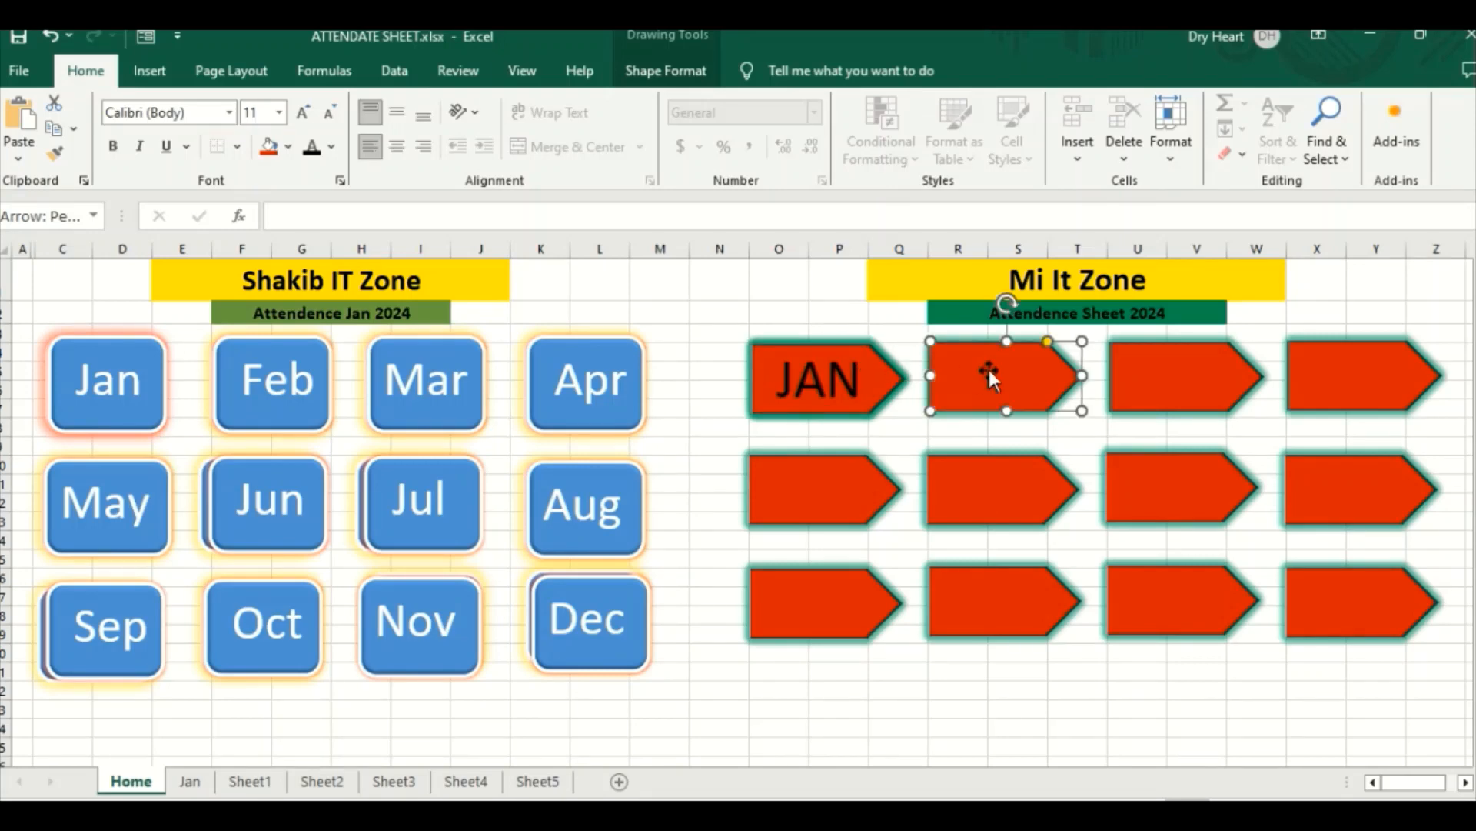
{"action": "right_click", "coordinate": [989, 370]}
{"action": "left_click", "coordinate": [1039, 472]}
{"action": "type", "text": "FEB"}
{"action": "left_click", "coordinate": [403, 147]}
{"action": "left_click", "coordinate": [397, 113]}
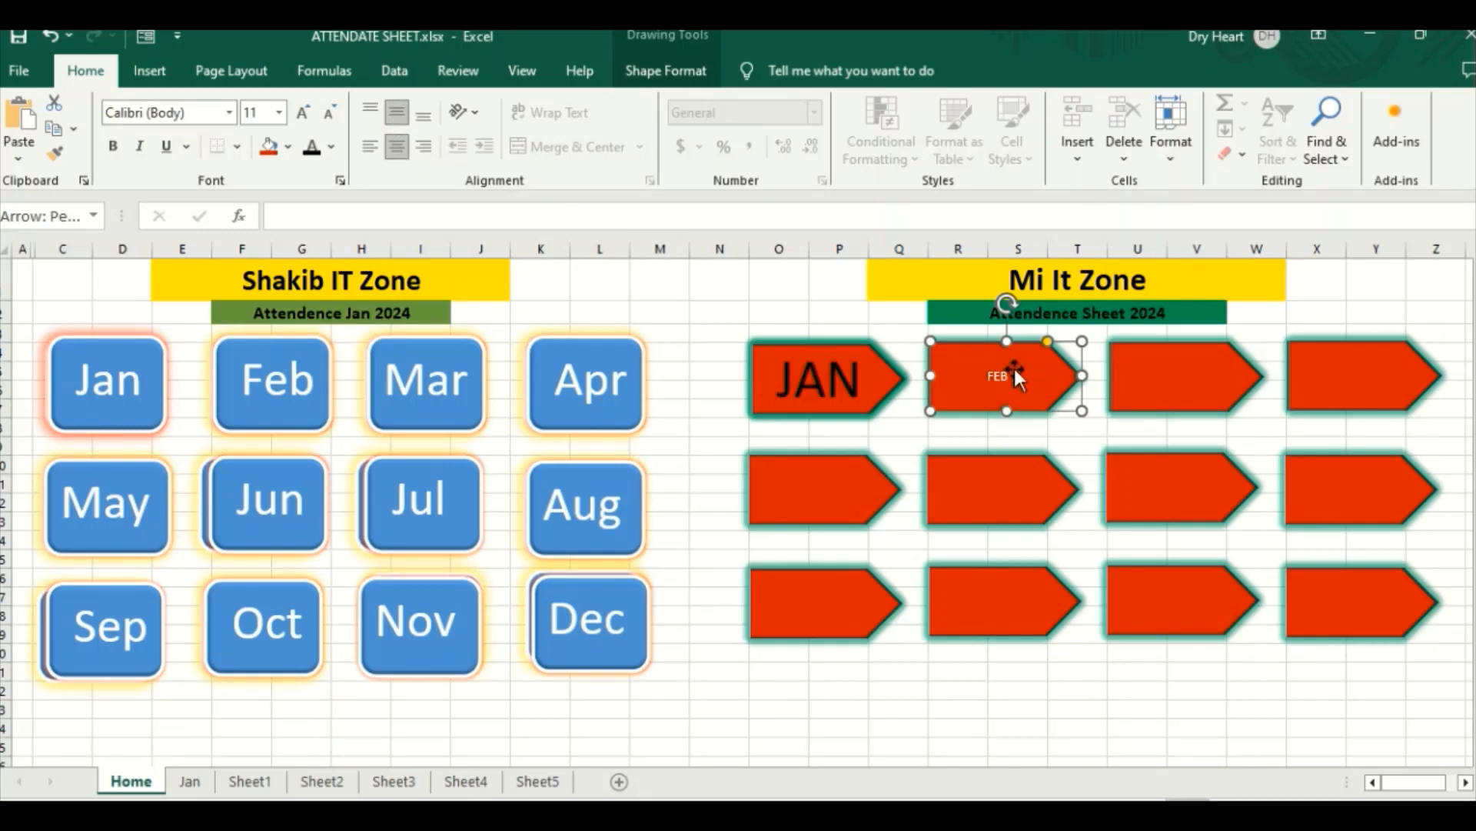
Step: Format the FEB label as bold black text with font size 40
{"action": "double_click", "coordinate": [982, 371]}
{"action": "left_click", "coordinate": [118, 148]}
{"action": "left_click", "coordinate": [304, 115]}
{"action": "left_click", "coordinate": [304, 115]}
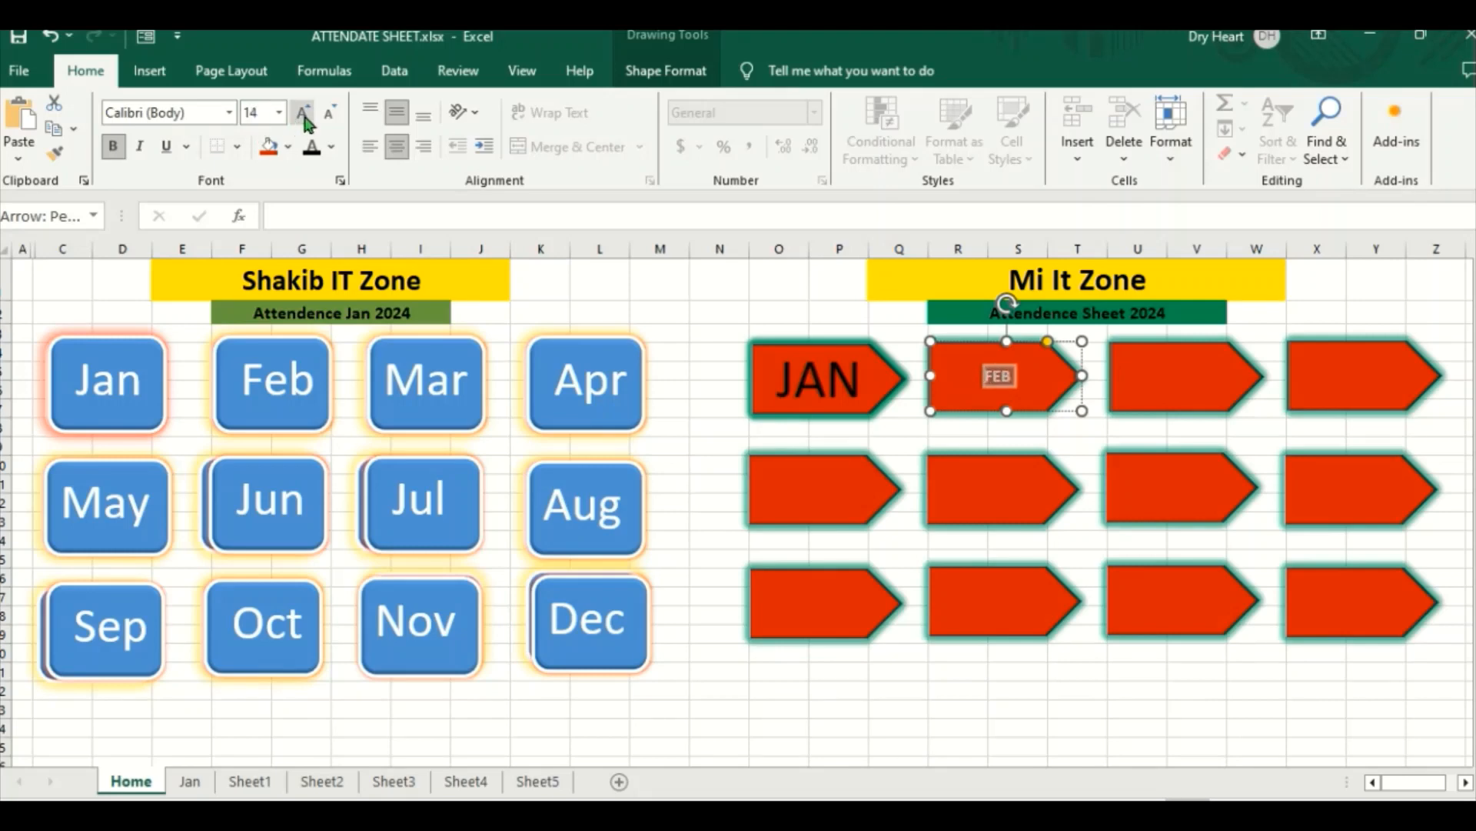
{"action": "left_click", "coordinate": [305, 117]}
{"action": "left_click", "coordinate": [304, 117]}
{"action": "left_click", "coordinate": [305, 117]}
{"action": "left_click", "coordinate": [305, 116]}
{"action": "left_click", "coordinate": [304, 117]}
{"action": "left_click", "coordinate": [305, 117]}
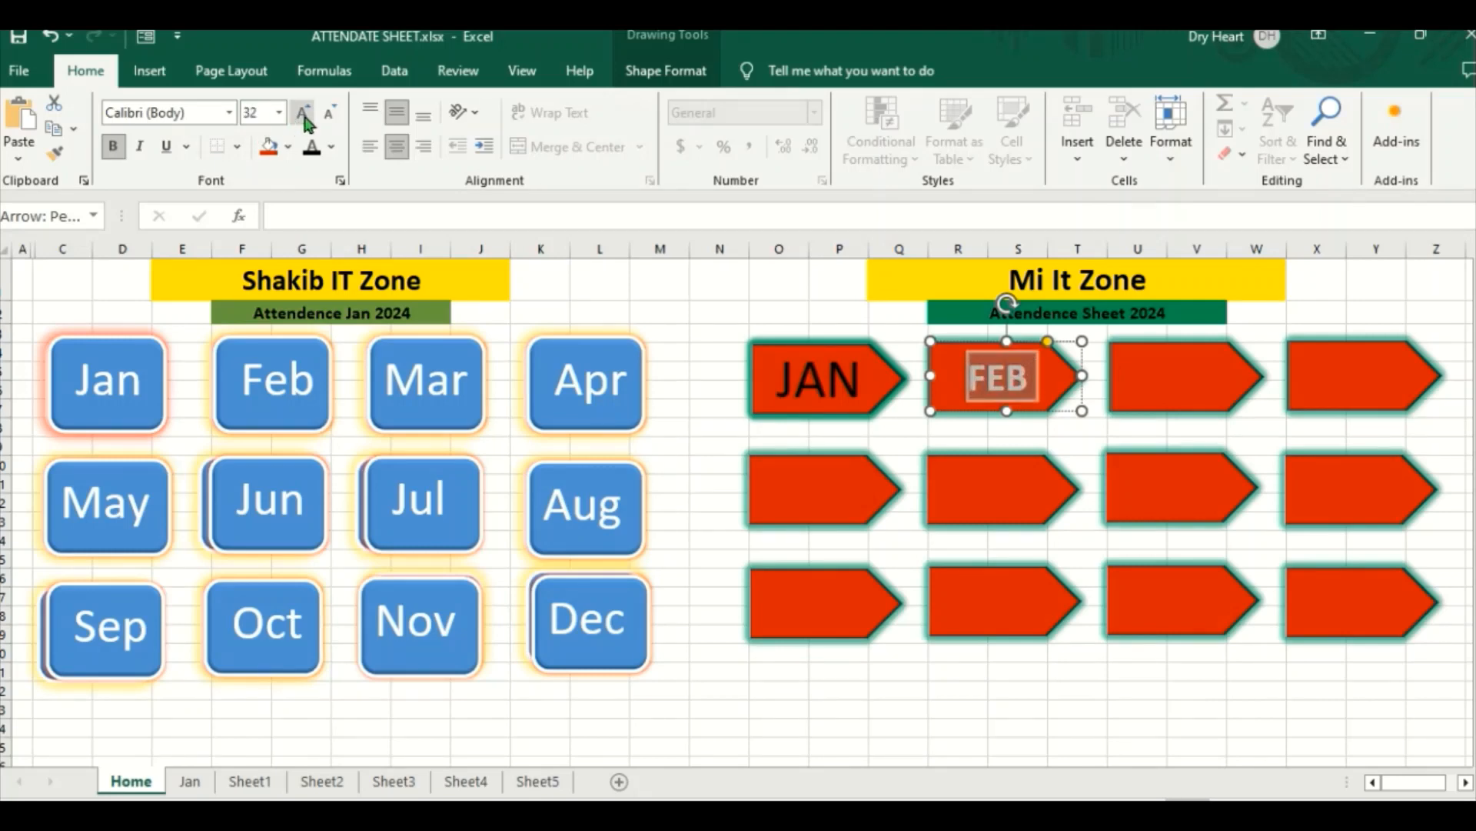
{"action": "left_click", "coordinate": [304, 117]}
{"action": "left_click", "coordinate": [304, 117]}
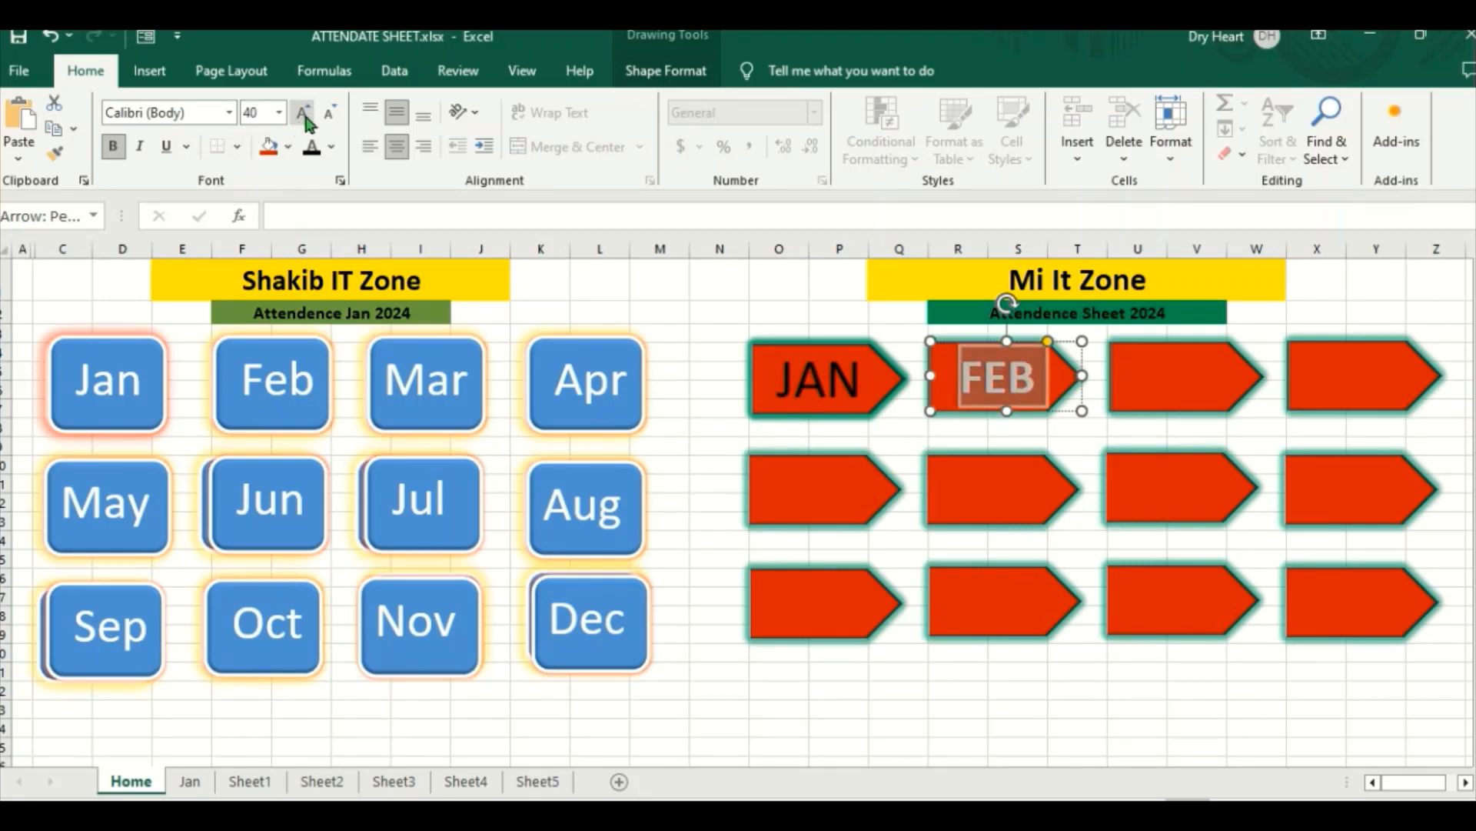
{"action": "left_click", "coordinate": [313, 148]}
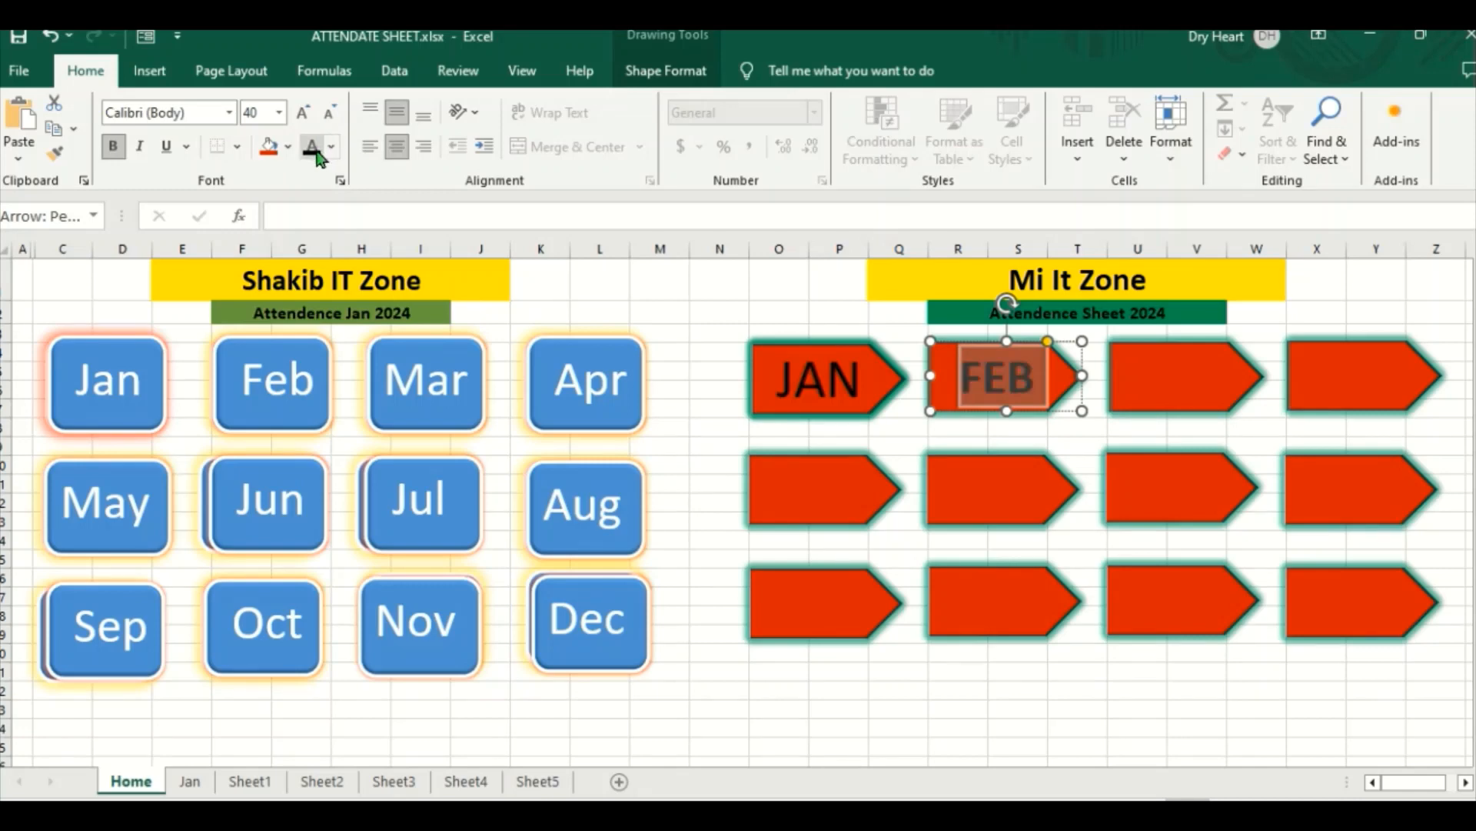
Step: Label the third arrow in the upper row MAR and centre the text horizontally and vertically
{"action": "left_click", "coordinate": [1169, 398]}
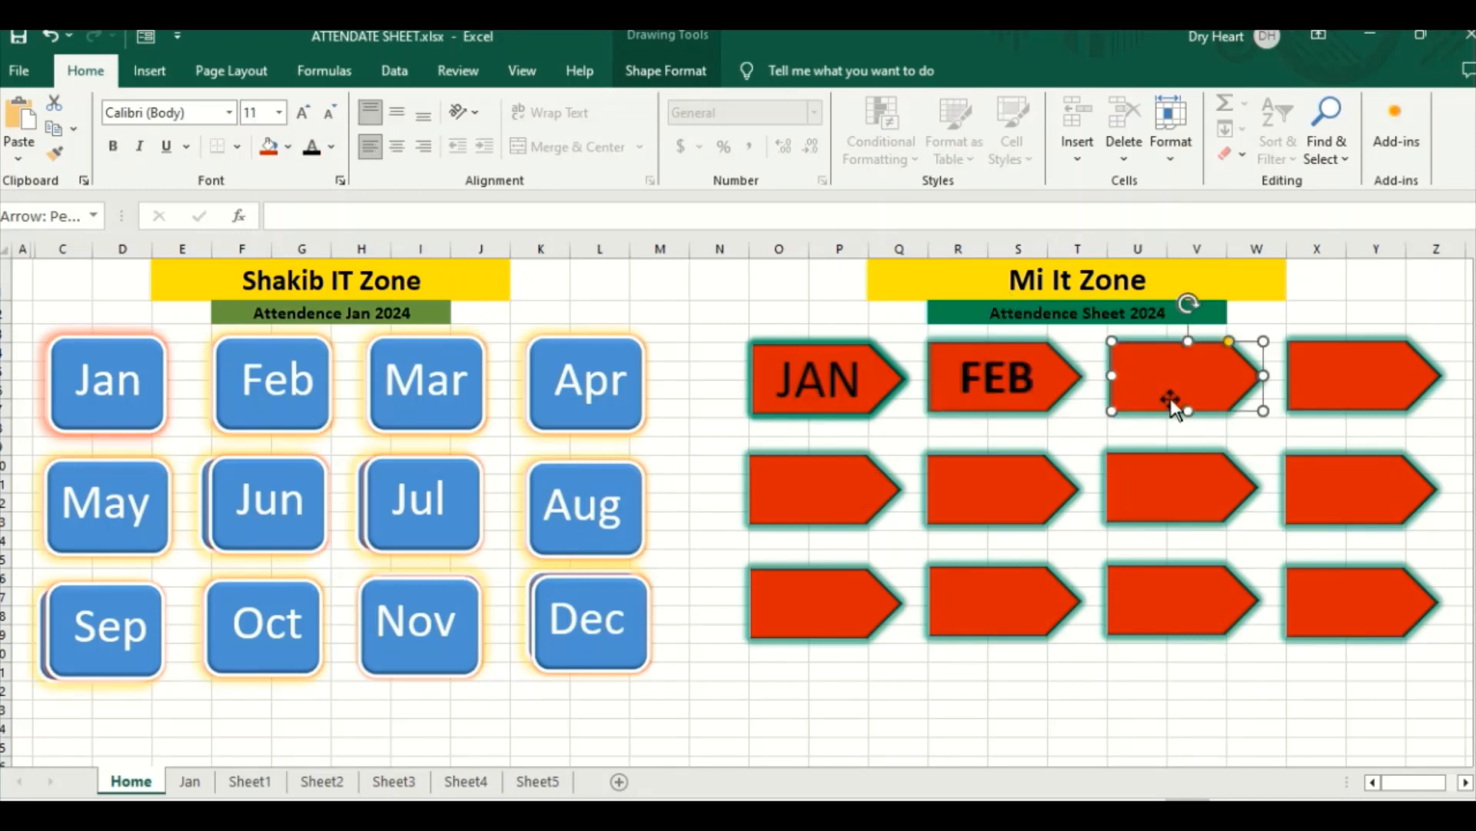
{"action": "right_click", "coordinate": [1174, 372]}
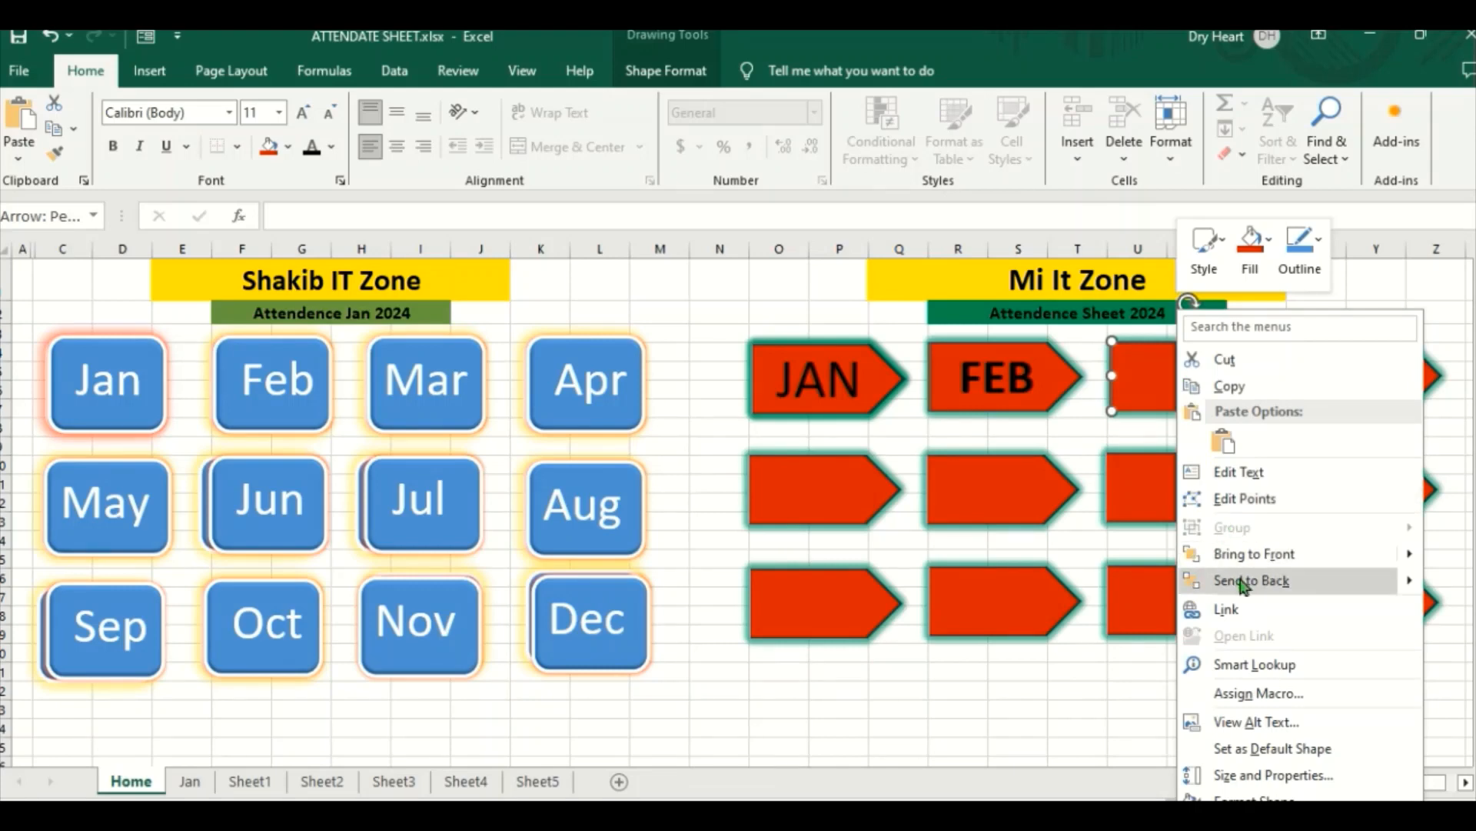
{"action": "left_click", "coordinate": [1238, 471]}
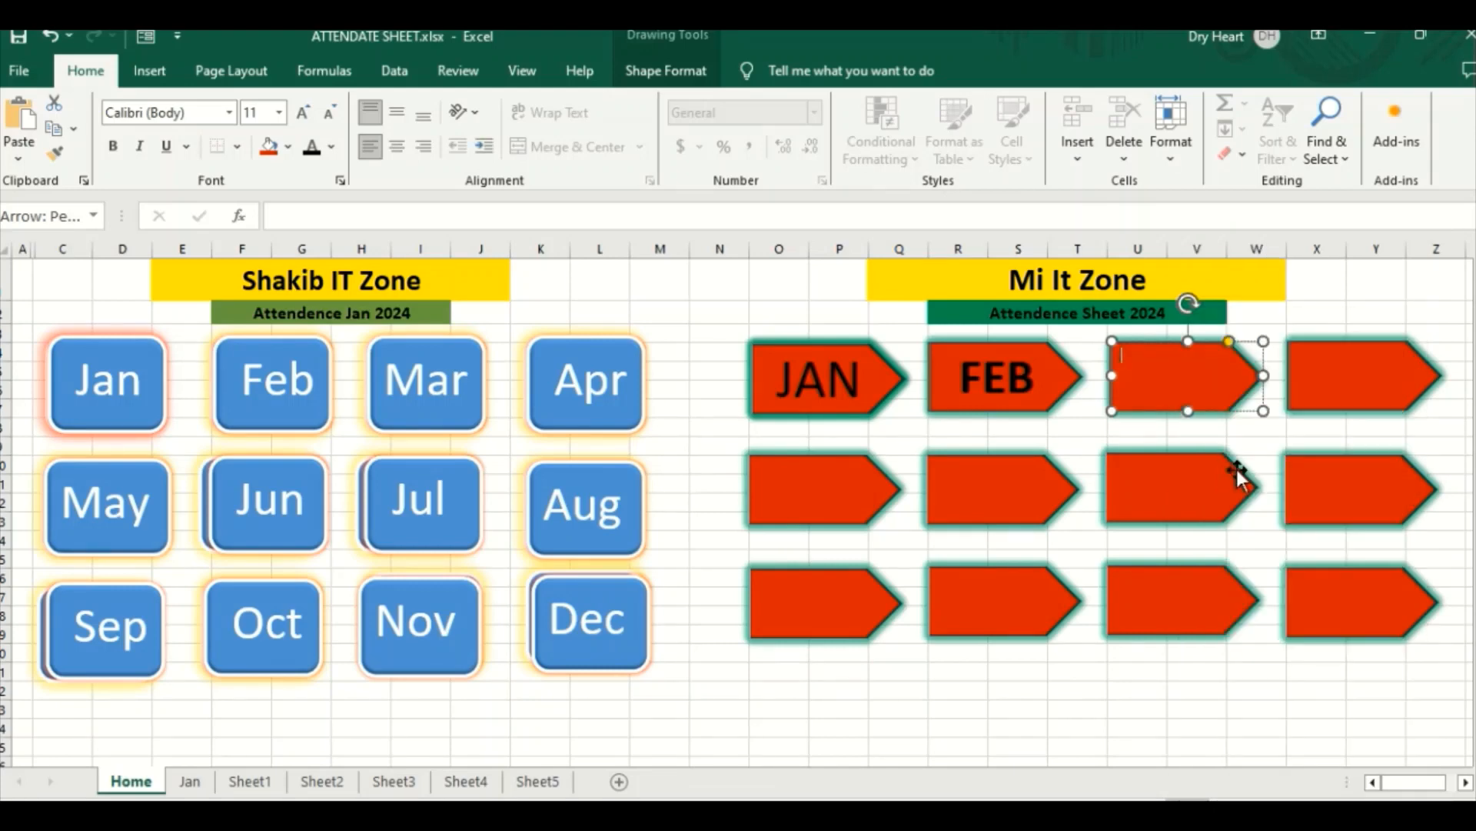
{"action": "type", "text": "Mar"}
{"action": "key", "text": "BackSpace"}
{"action": "key", "text": "BackSpace"}
{"action": "type", "text": "AR"}
{"action": "left_click", "coordinate": [397, 154]}
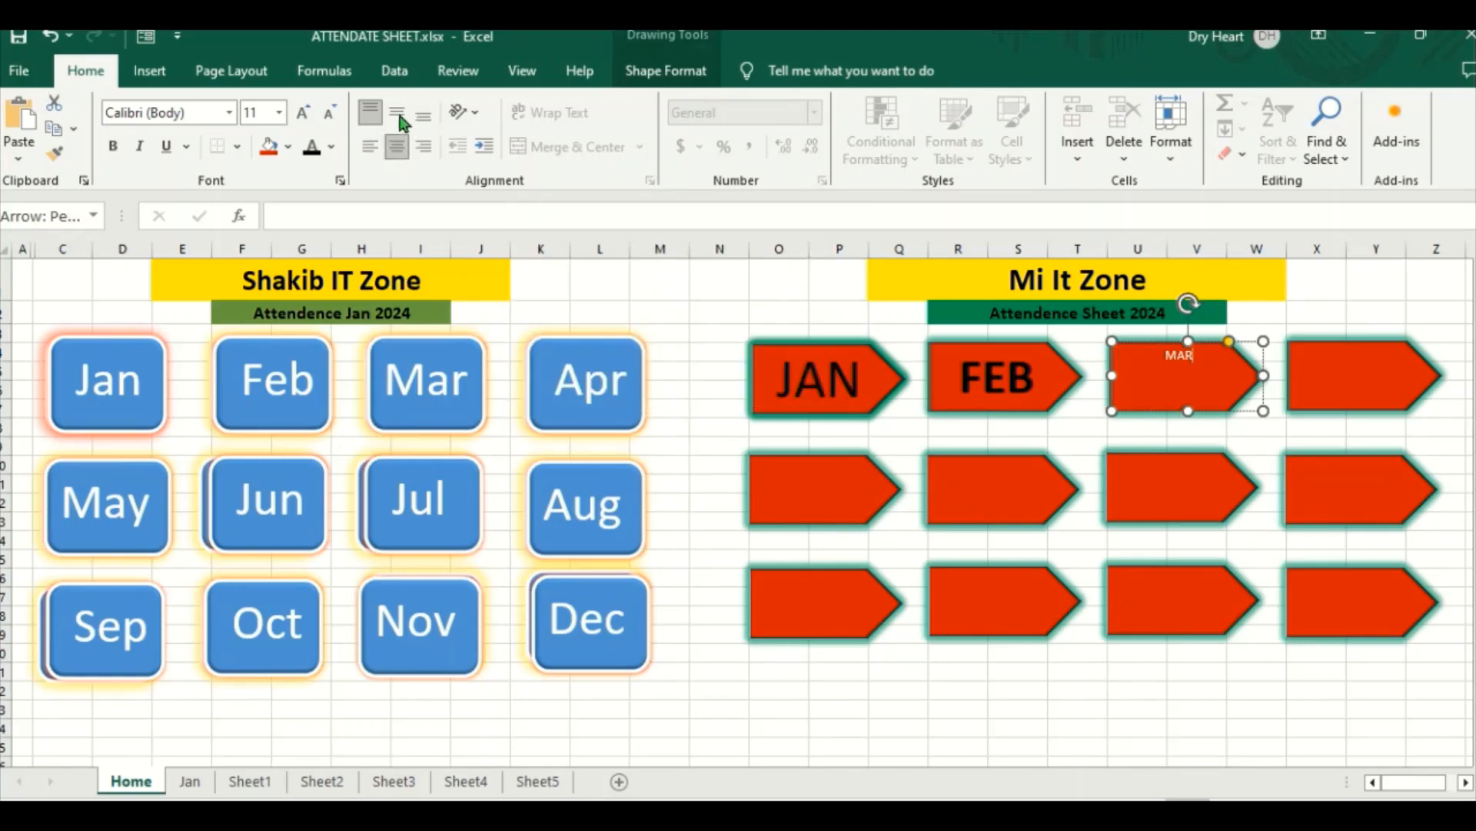
{"action": "left_click", "coordinate": [397, 115]}
Step: Format the MAR label as bold black text with font size 36
{"action": "double_click", "coordinate": [1188, 376]}
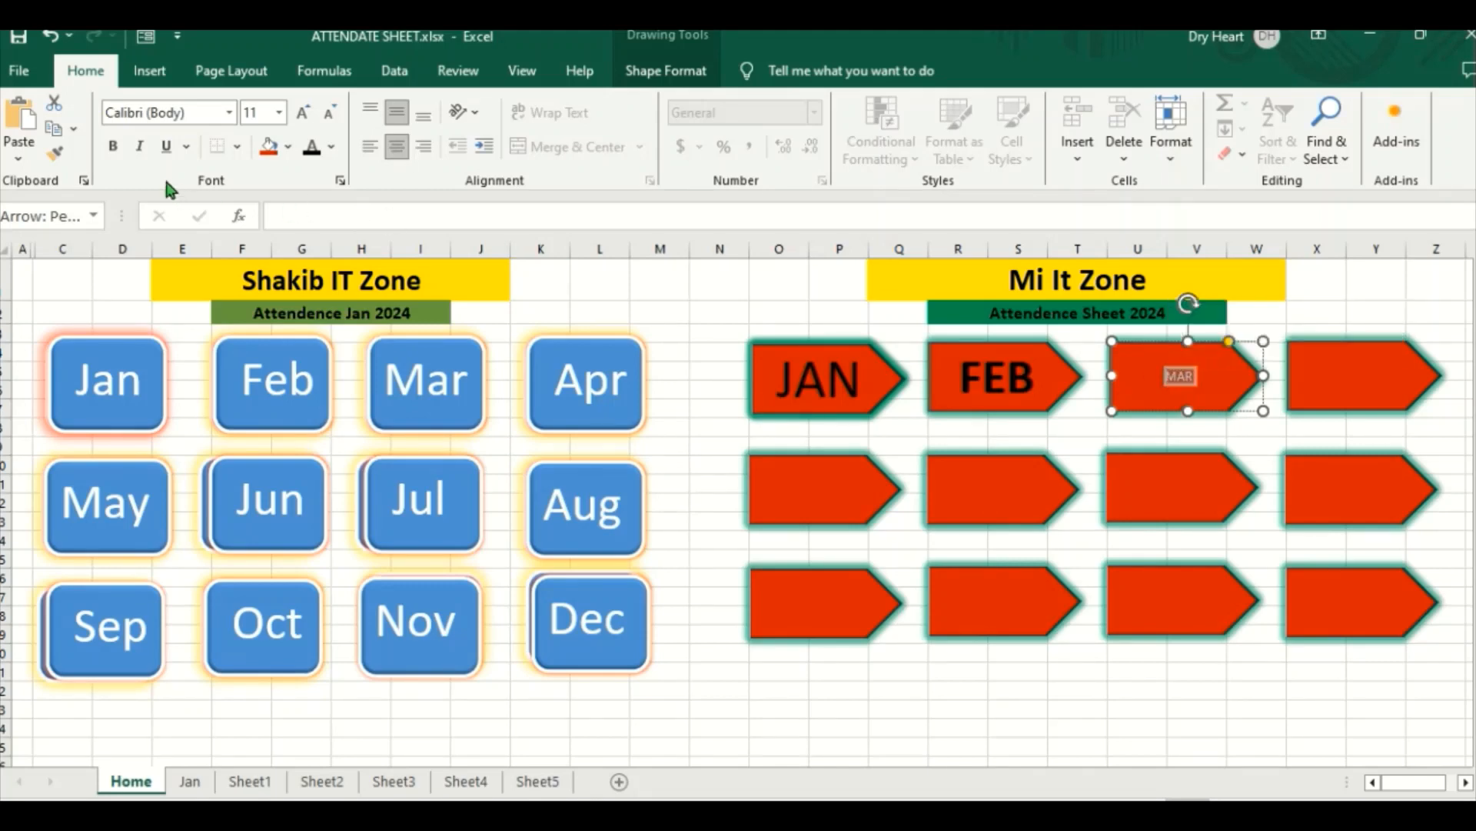
{"action": "left_click", "coordinate": [113, 146]}
{"action": "left_click", "coordinate": [304, 114]}
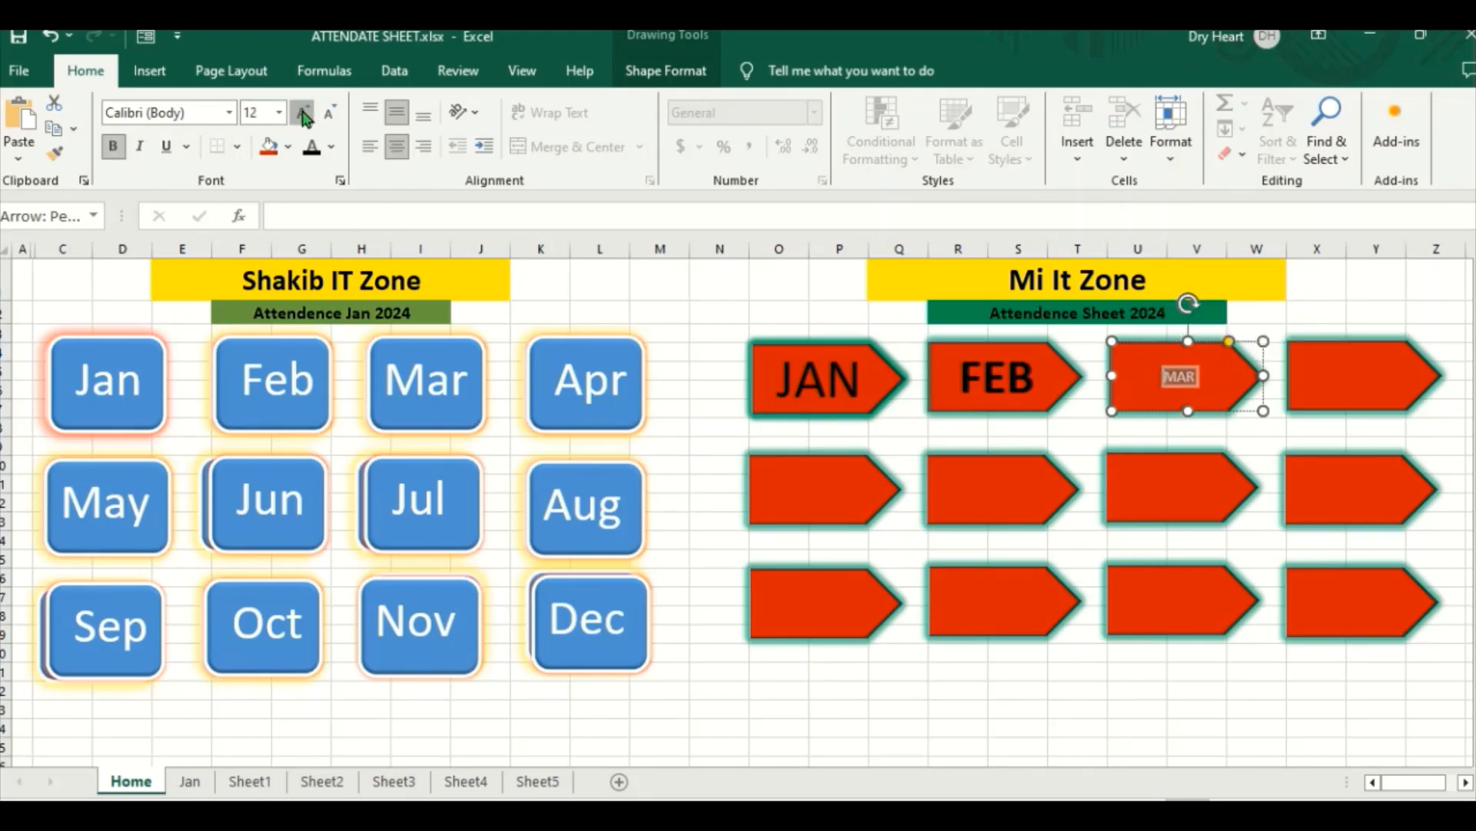
{"action": "left_click", "coordinate": [304, 113]}
{"action": "left_click", "coordinate": [303, 114]}
{"action": "left_click", "coordinate": [303, 114]}
{"action": "left_click", "coordinate": [304, 114]}
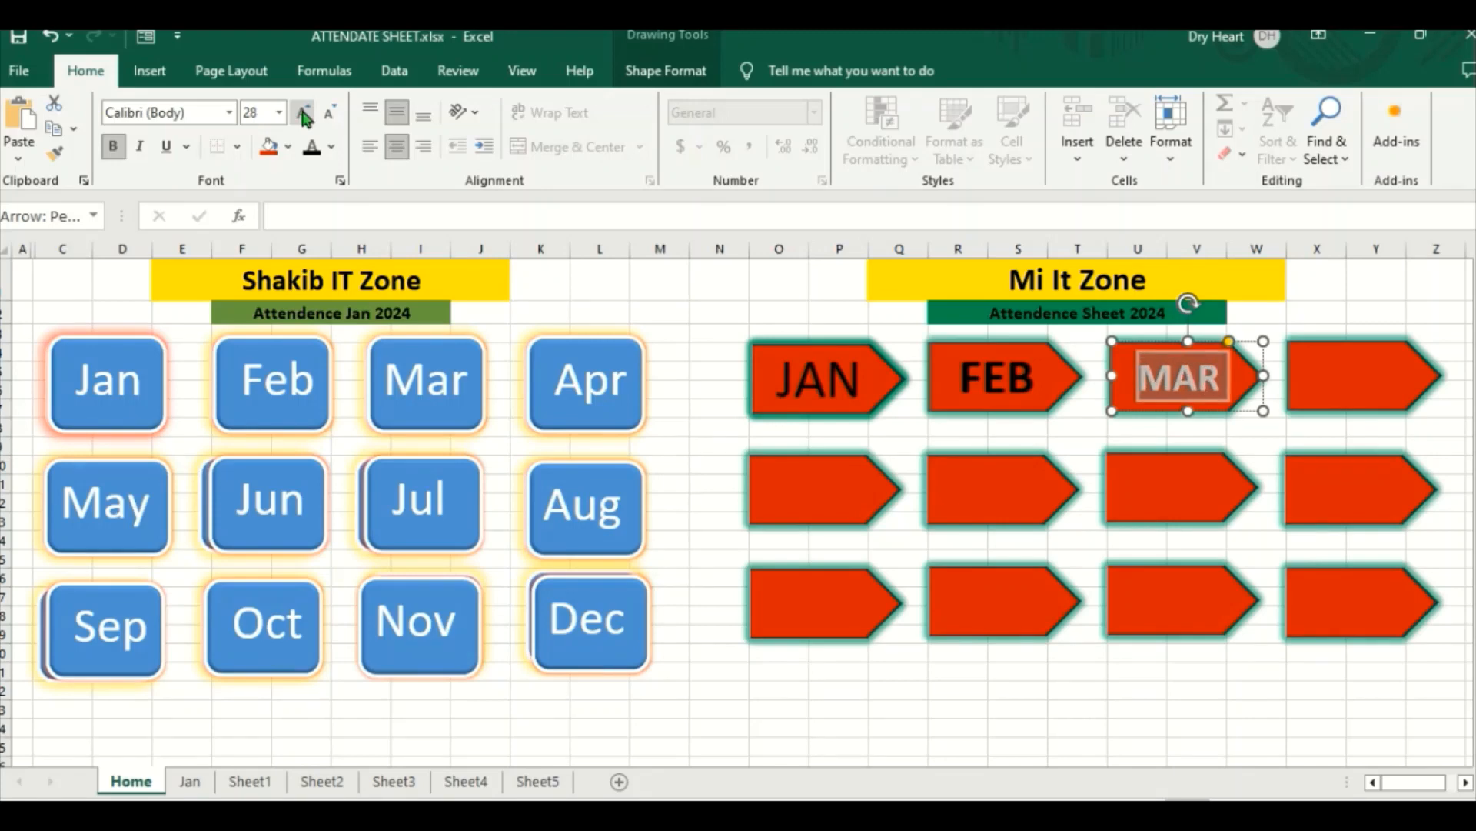
{"action": "left_click", "coordinate": [304, 114]}
{"action": "left_click", "coordinate": [304, 114]}
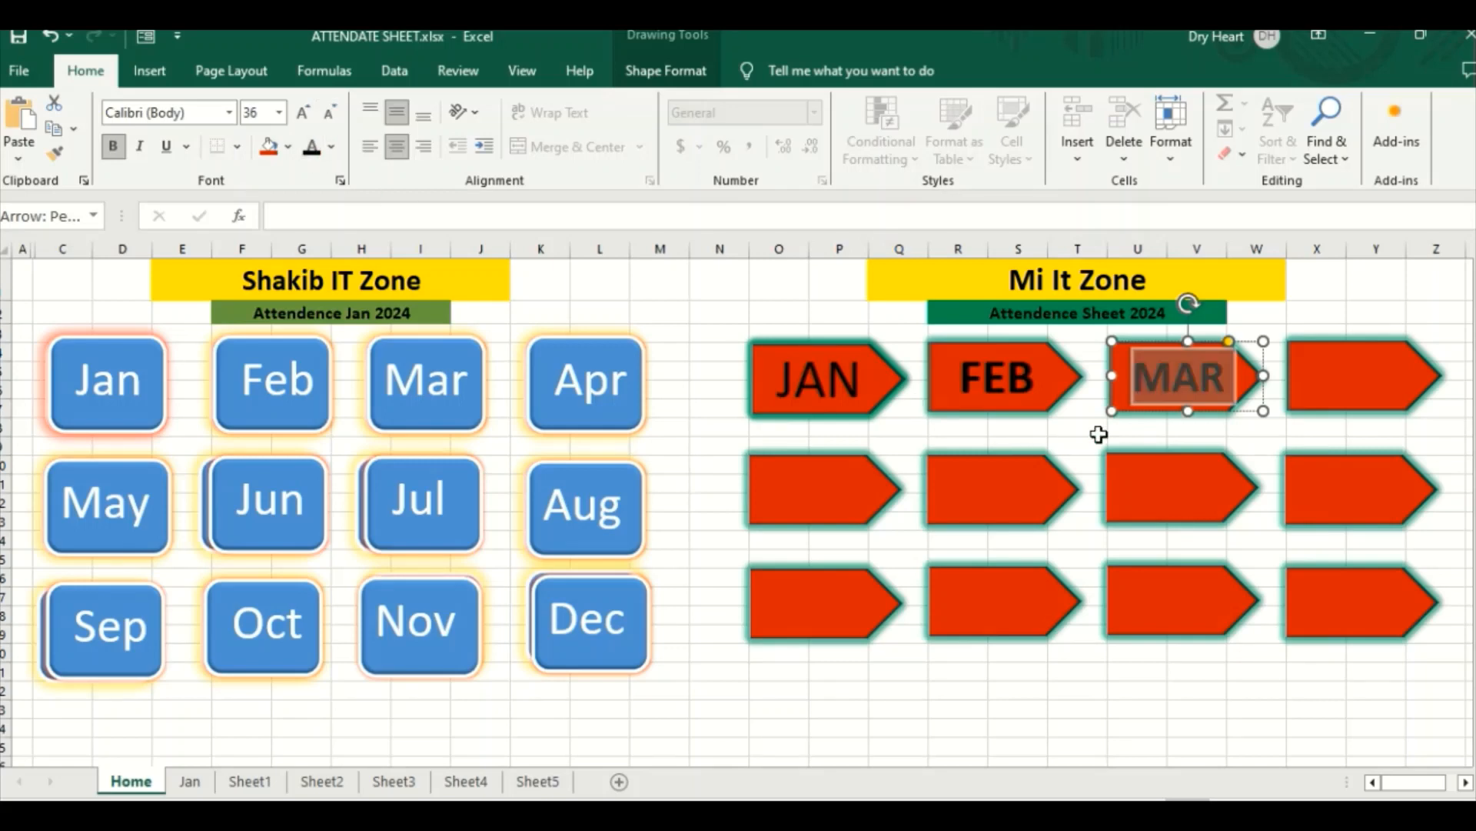
Step: Label the fourth arrow in the upper row APR and centre the text horizontally and vertically
{"action": "left_click", "coordinate": [1360, 381]}
{"action": "right_click", "coordinate": [1322, 380]}
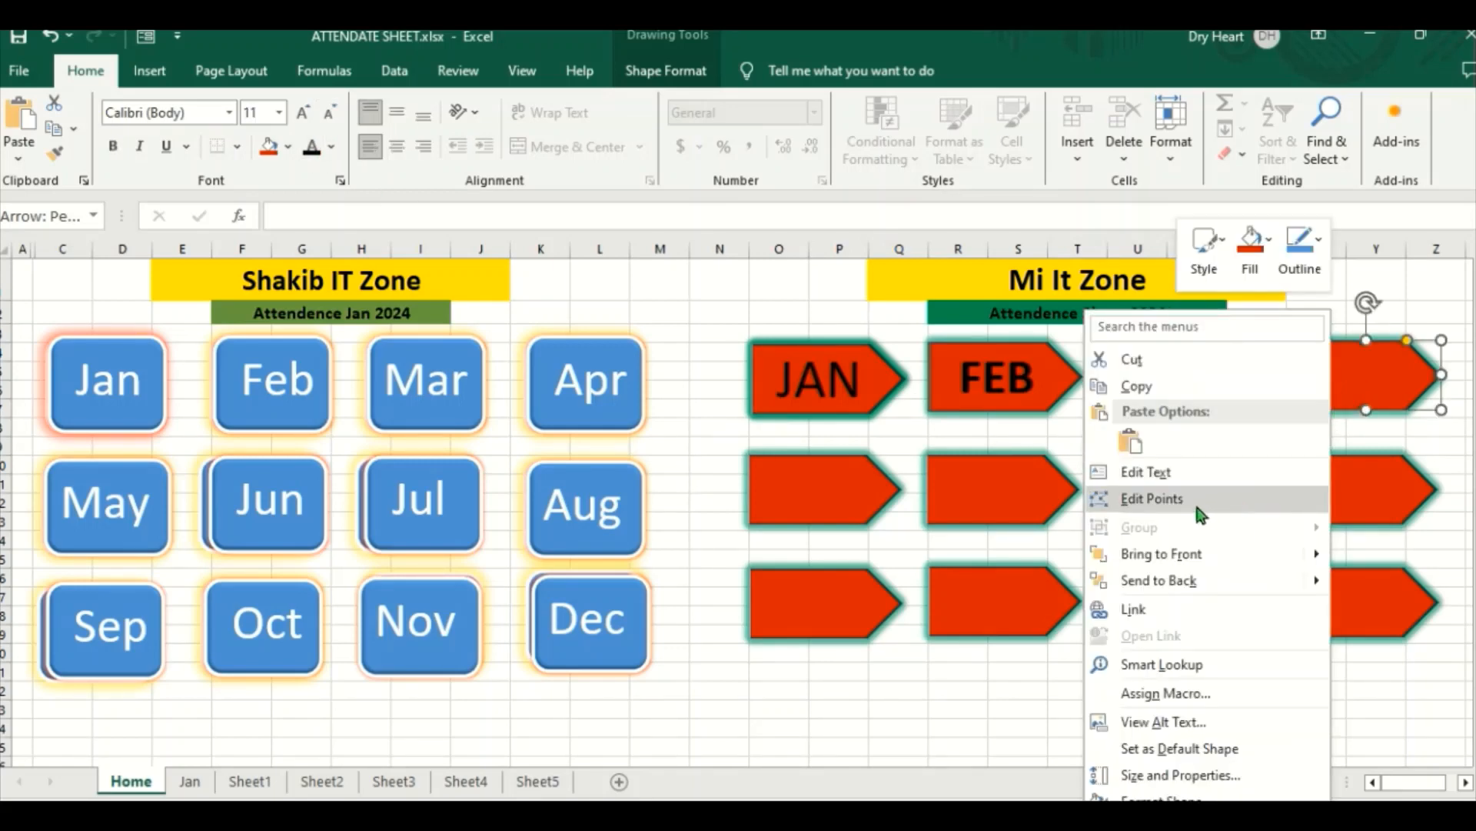
{"action": "left_click", "coordinate": [1161, 475]}
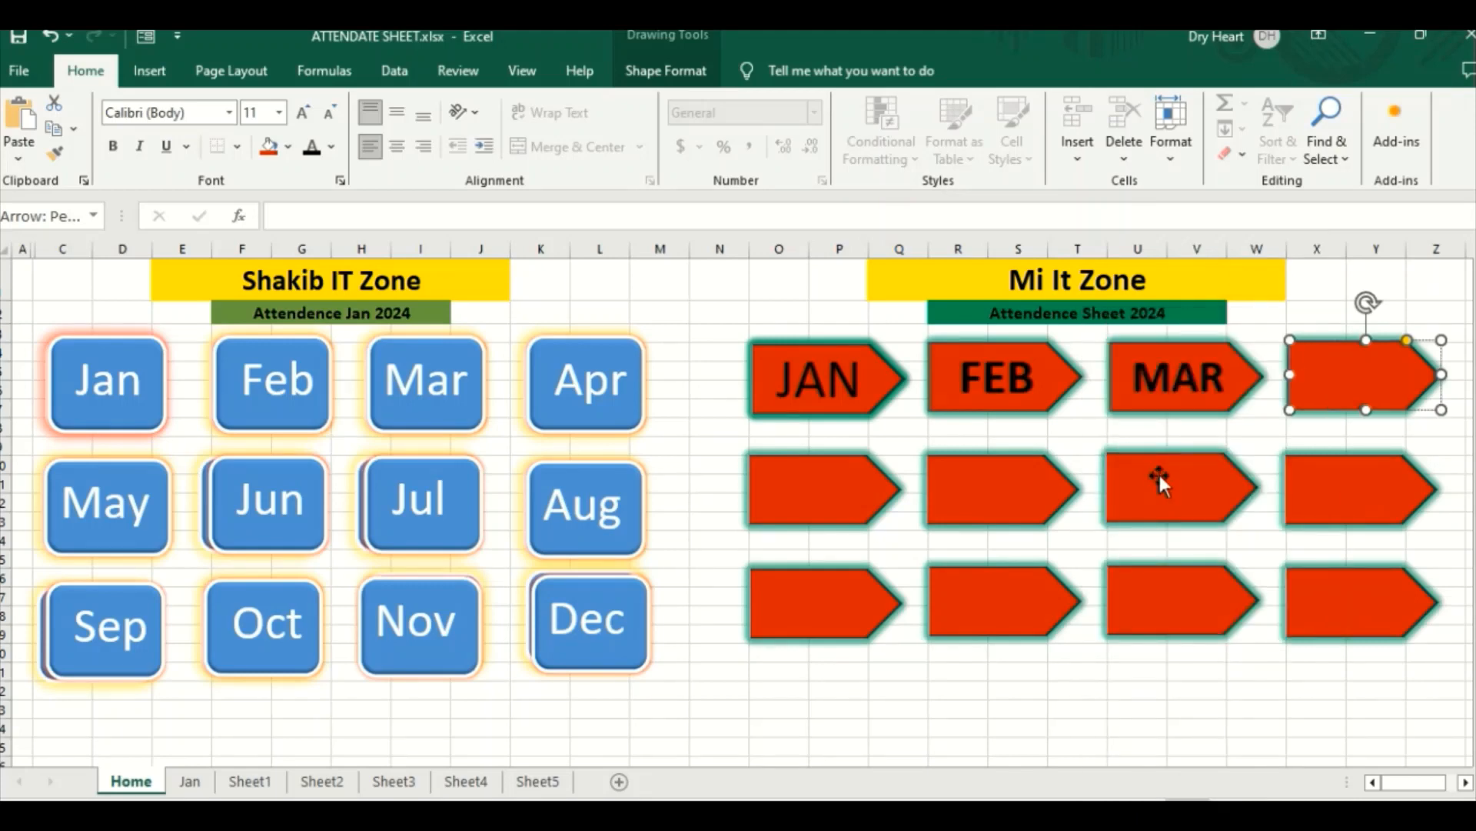
{"action": "type", "text": "a"}
{"action": "key", "text": "BackSpace"}
{"action": "type", "text": "APR"}
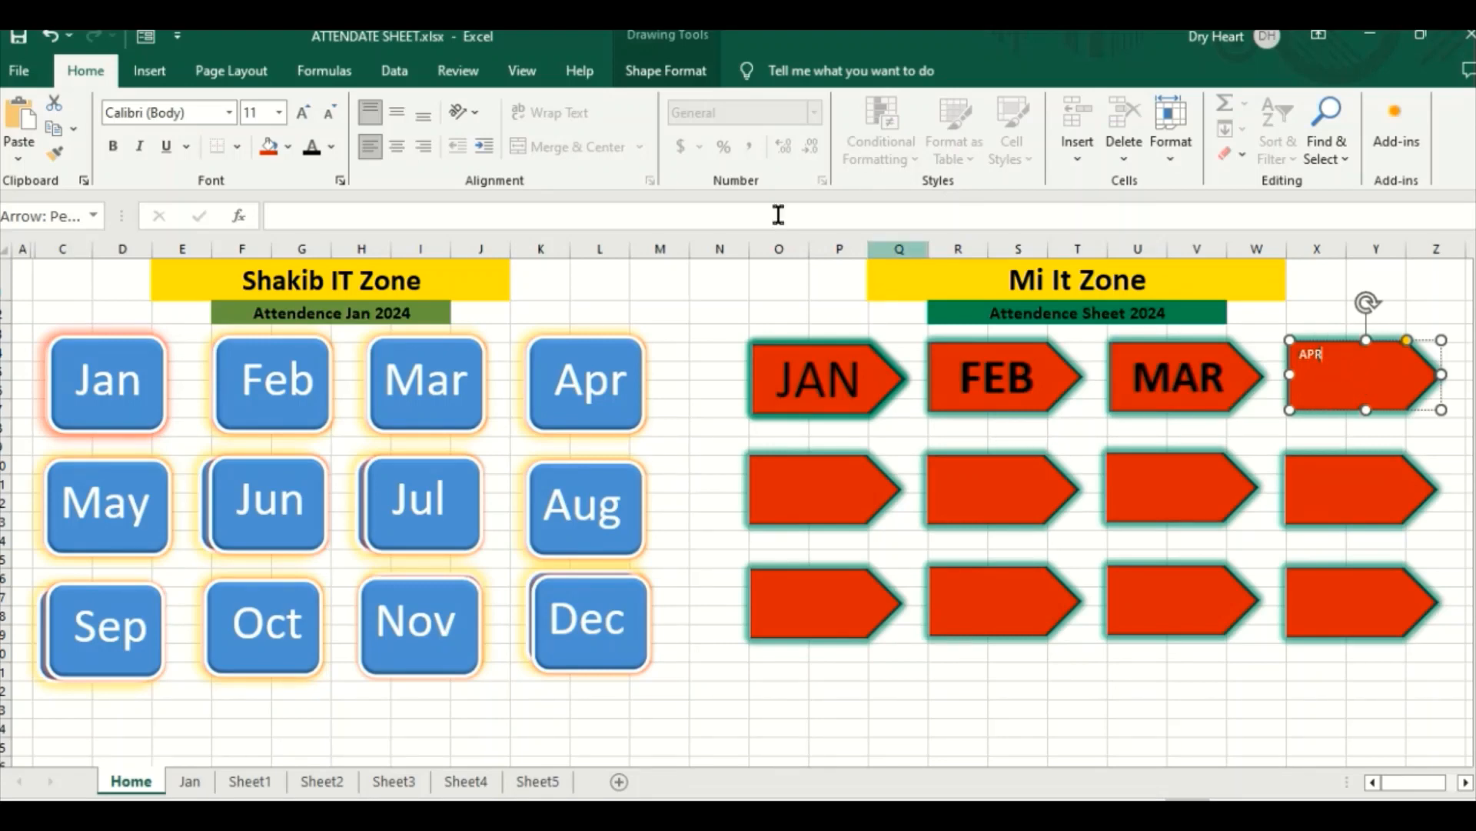
{"action": "left_click", "coordinate": [398, 147]}
{"action": "left_click", "coordinate": [405, 120]}
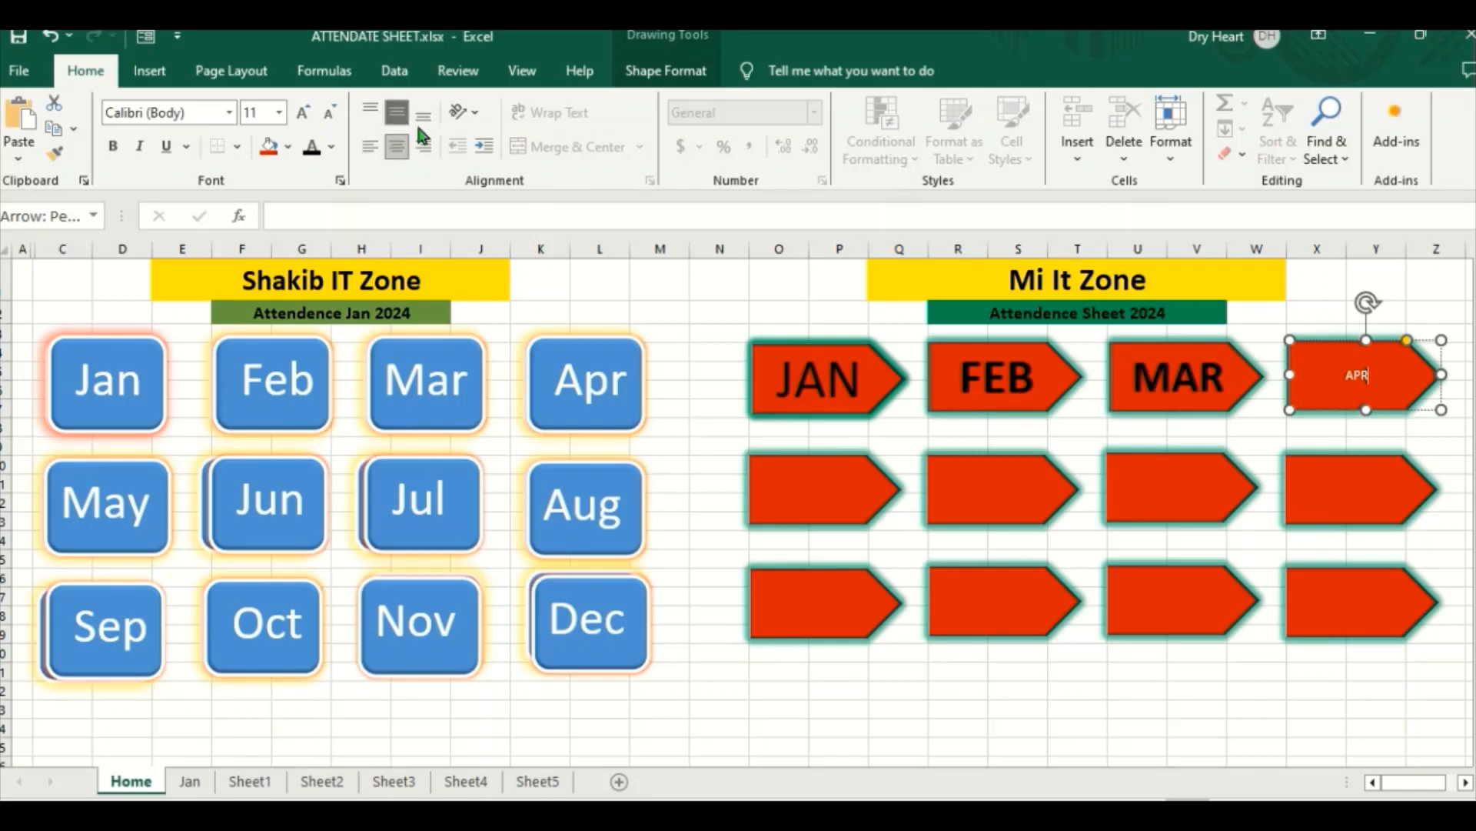
Step: Format the APR label as bold black text with font size 36
{"action": "double_click", "coordinate": [1370, 376]}
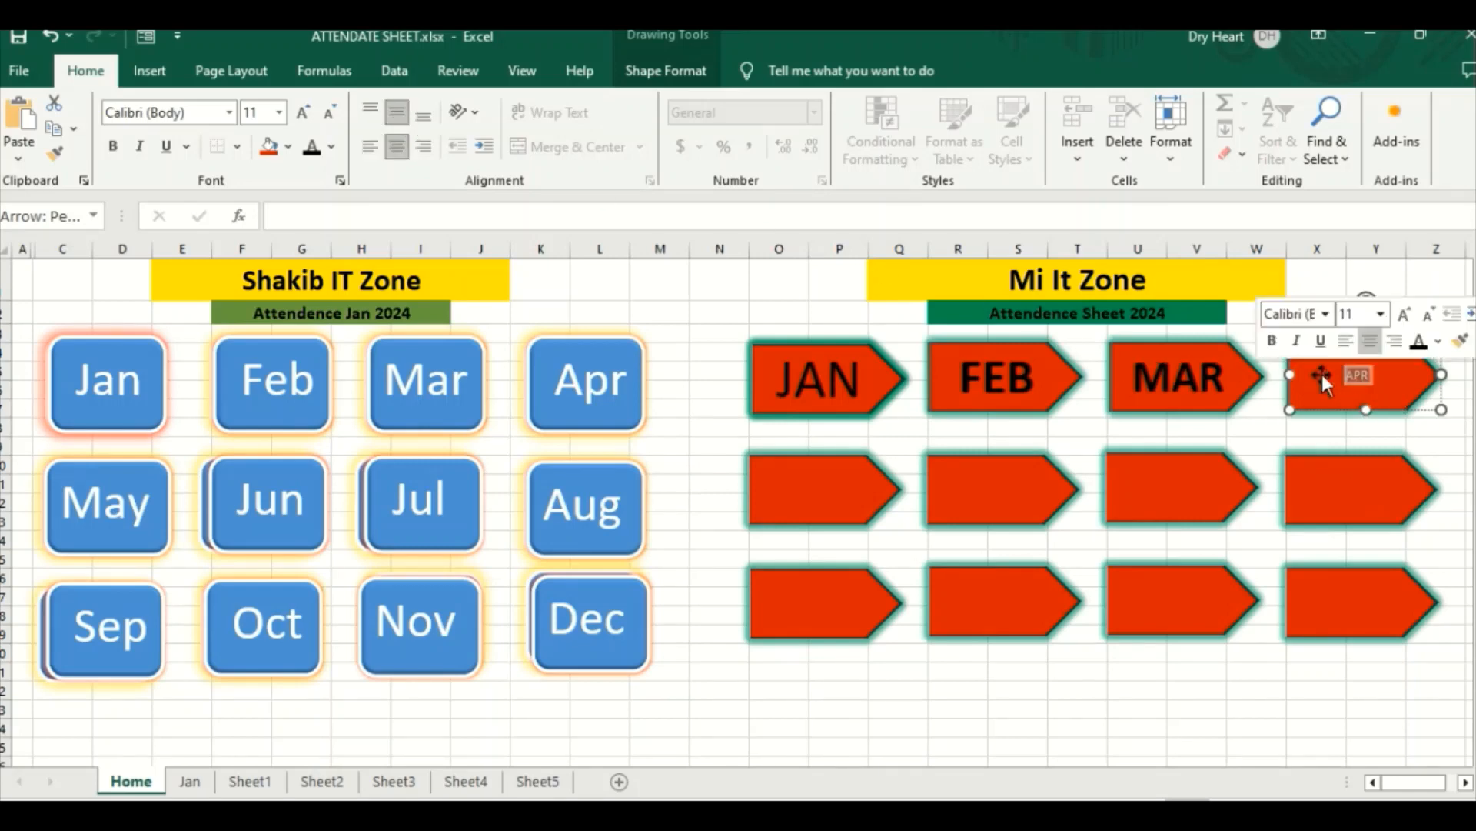
{"action": "left_click", "coordinate": [113, 146]}
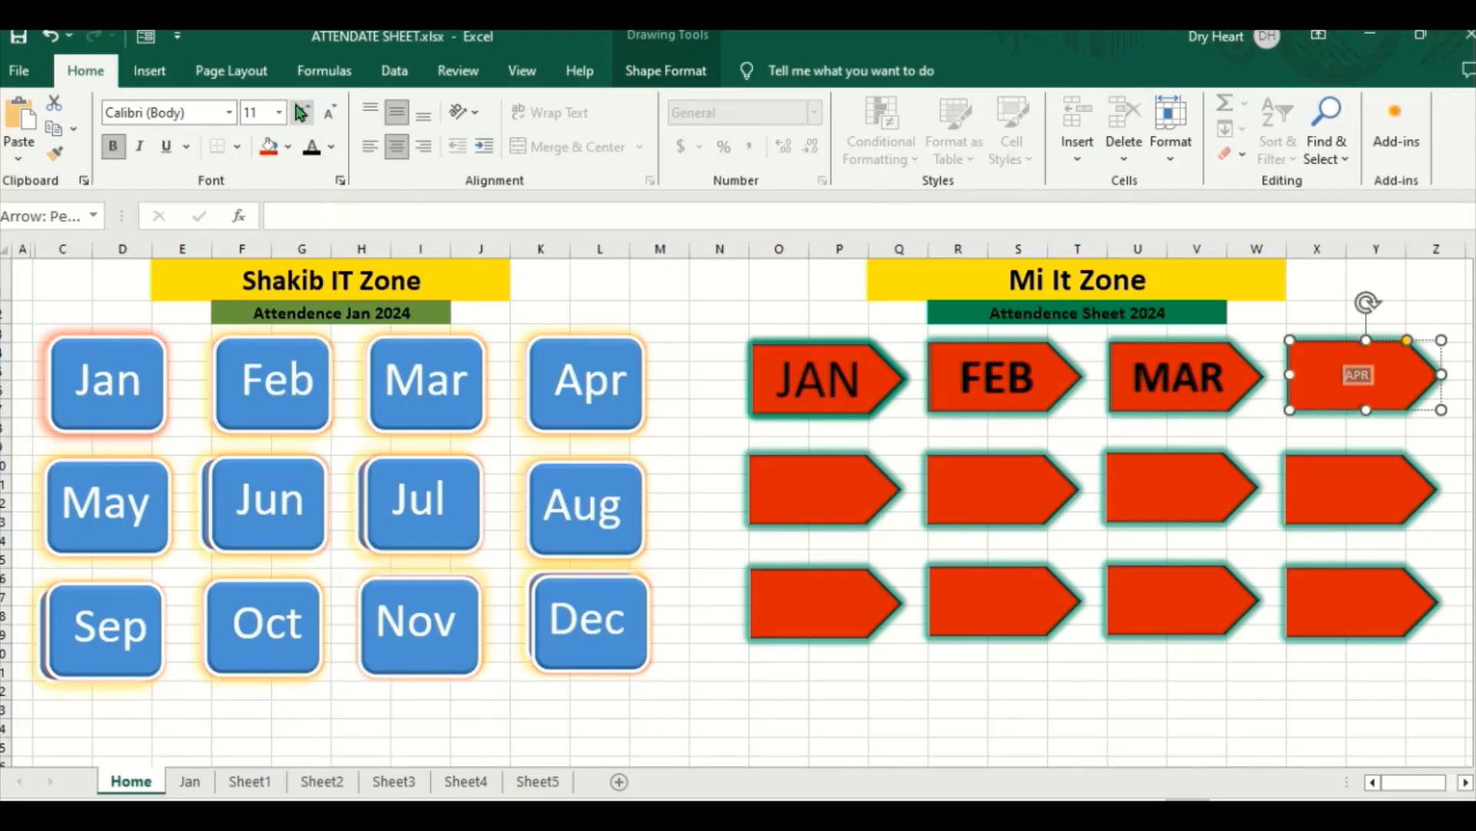
{"action": "left_click", "coordinate": [302, 114]}
{"action": "left_click", "coordinate": [303, 115]}
{"action": "left_click", "coordinate": [304, 116]}
{"action": "left_click", "coordinate": [305, 118]}
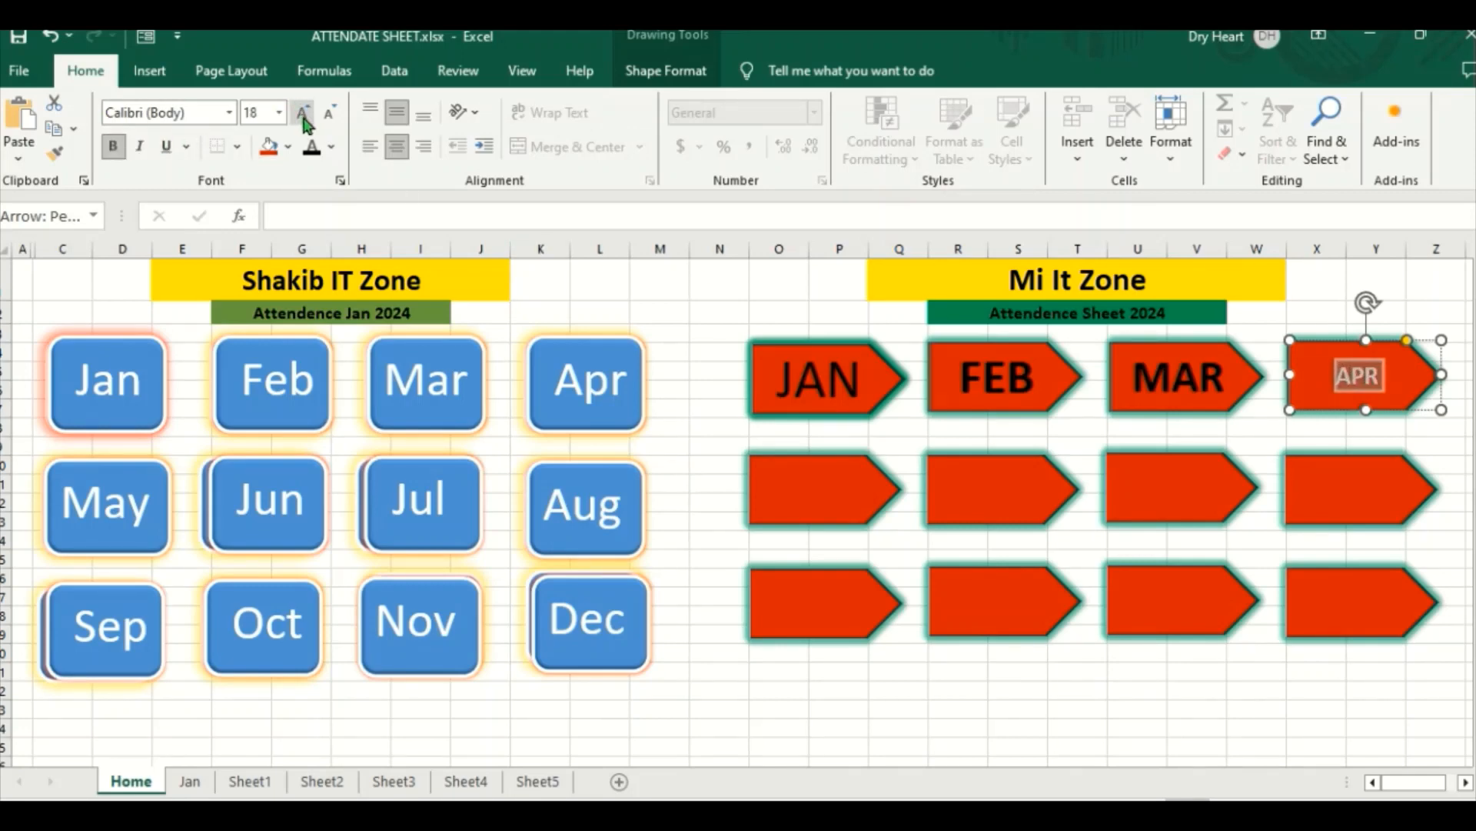
{"action": "left_click", "coordinate": [303, 116]}
{"action": "left_click", "coordinate": [303, 115]}
{"action": "left_click", "coordinate": [303, 116]}
{"action": "left_click", "coordinate": [303, 115]}
{"action": "left_click", "coordinate": [303, 116]}
{"action": "left_click", "coordinate": [303, 116]}
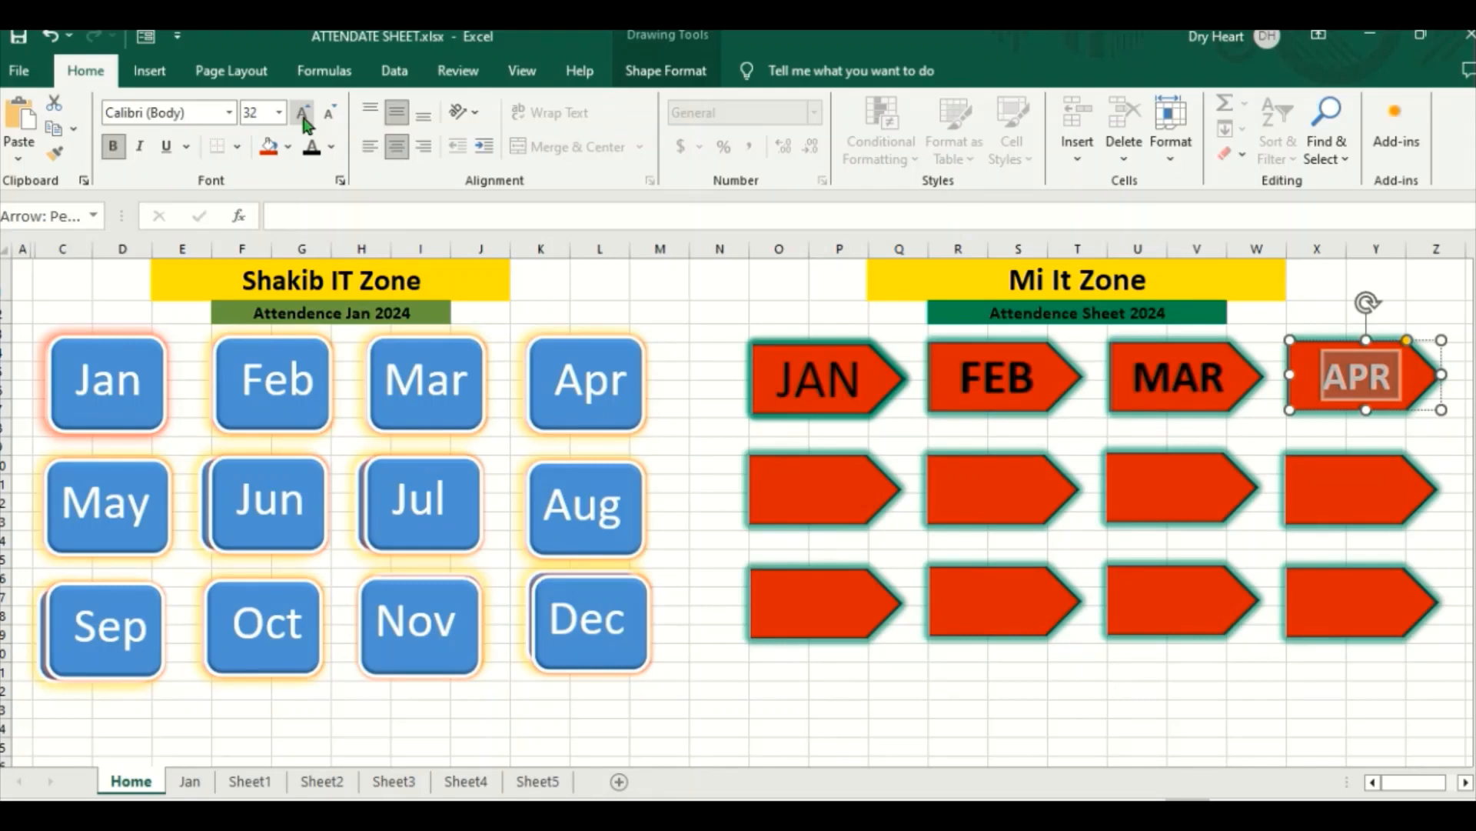
{"action": "left_click", "coordinate": [303, 115]}
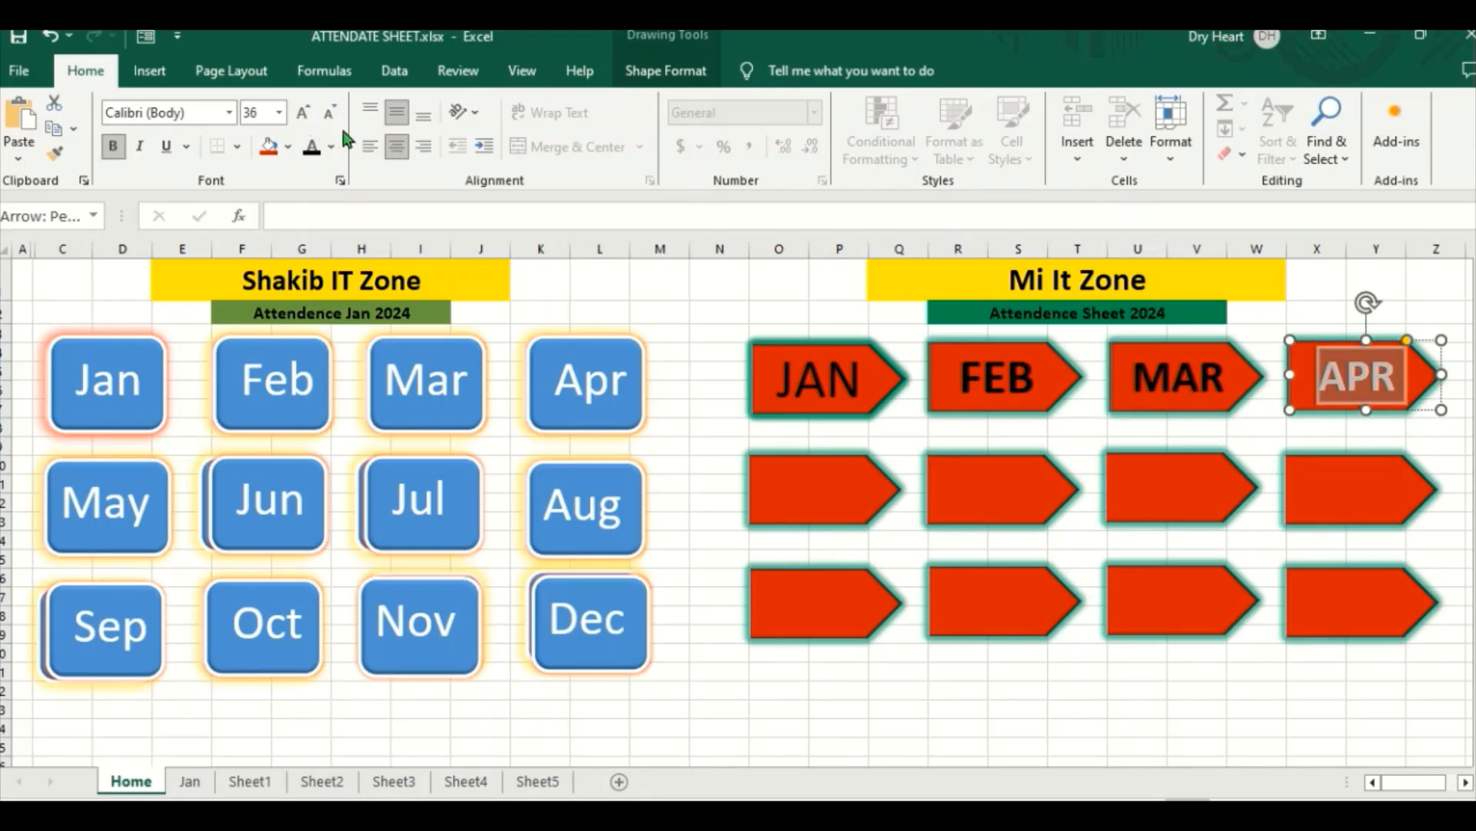
{"action": "left_click", "coordinate": [317, 152]}
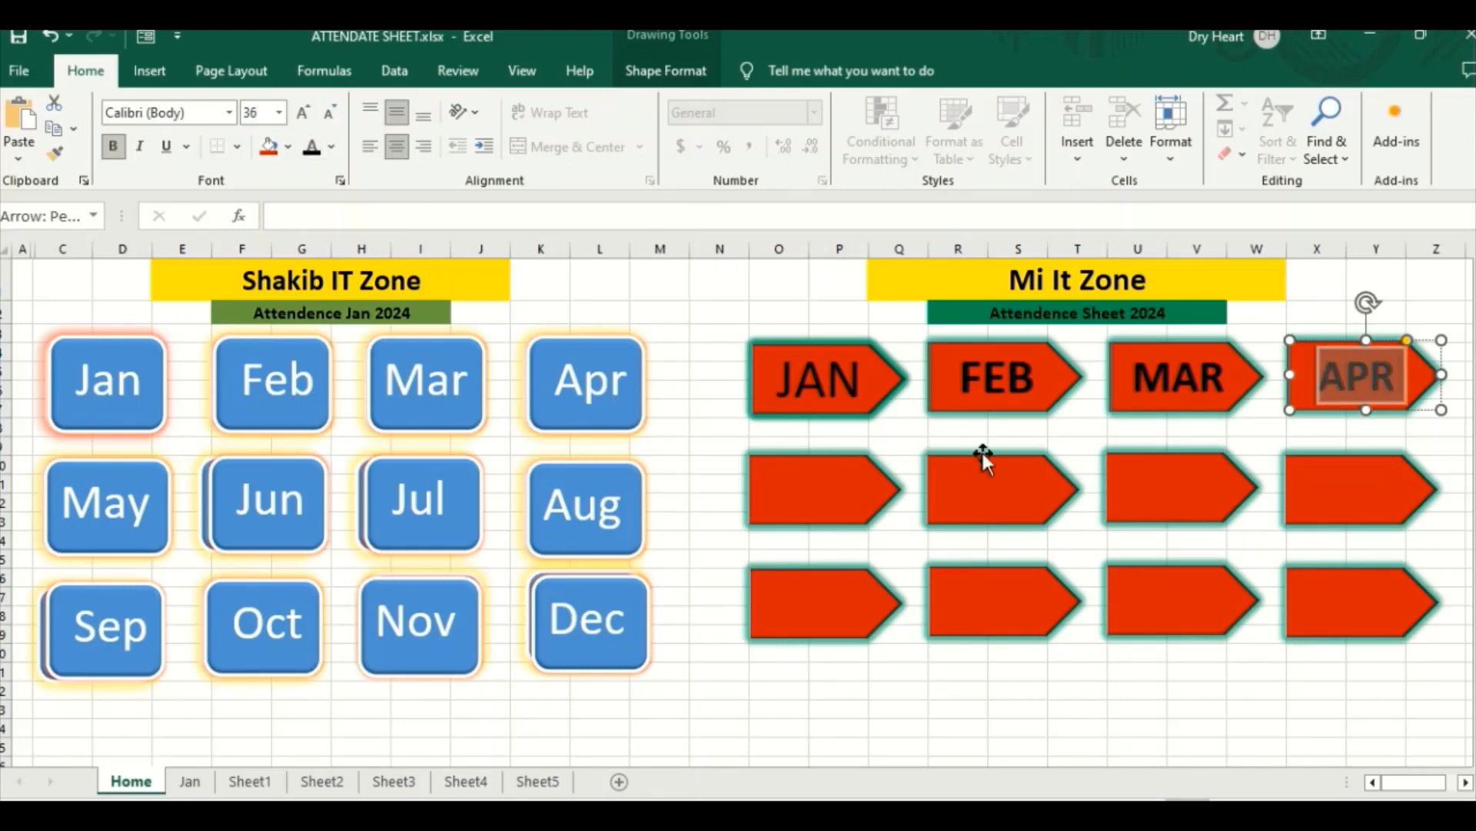
Step: Make the JAN label in the upper row of arrows bold
{"action": "left_click", "coordinate": [825, 480]}
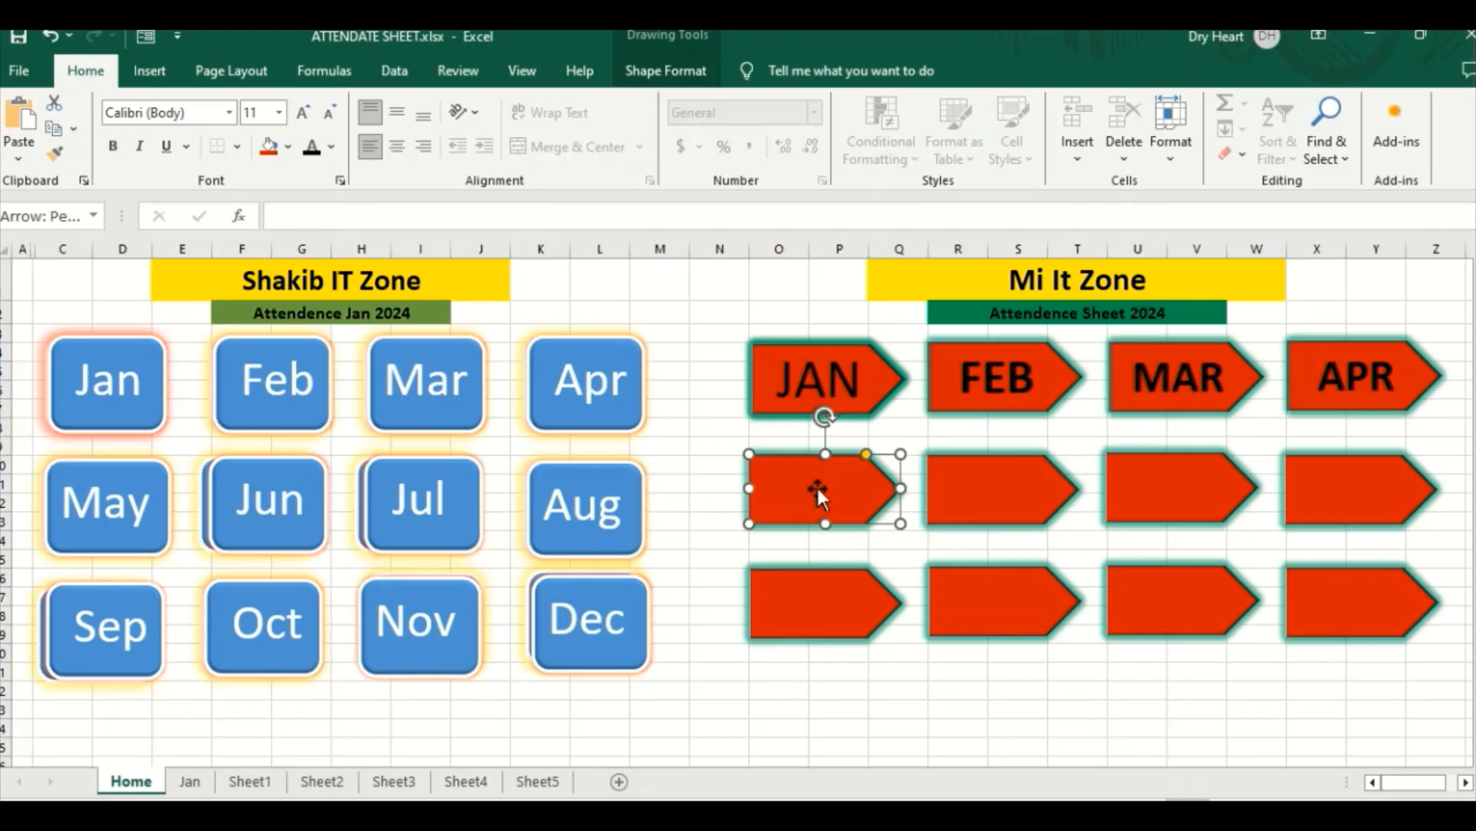
{"action": "left_click", "coordinate": [815, 381]}
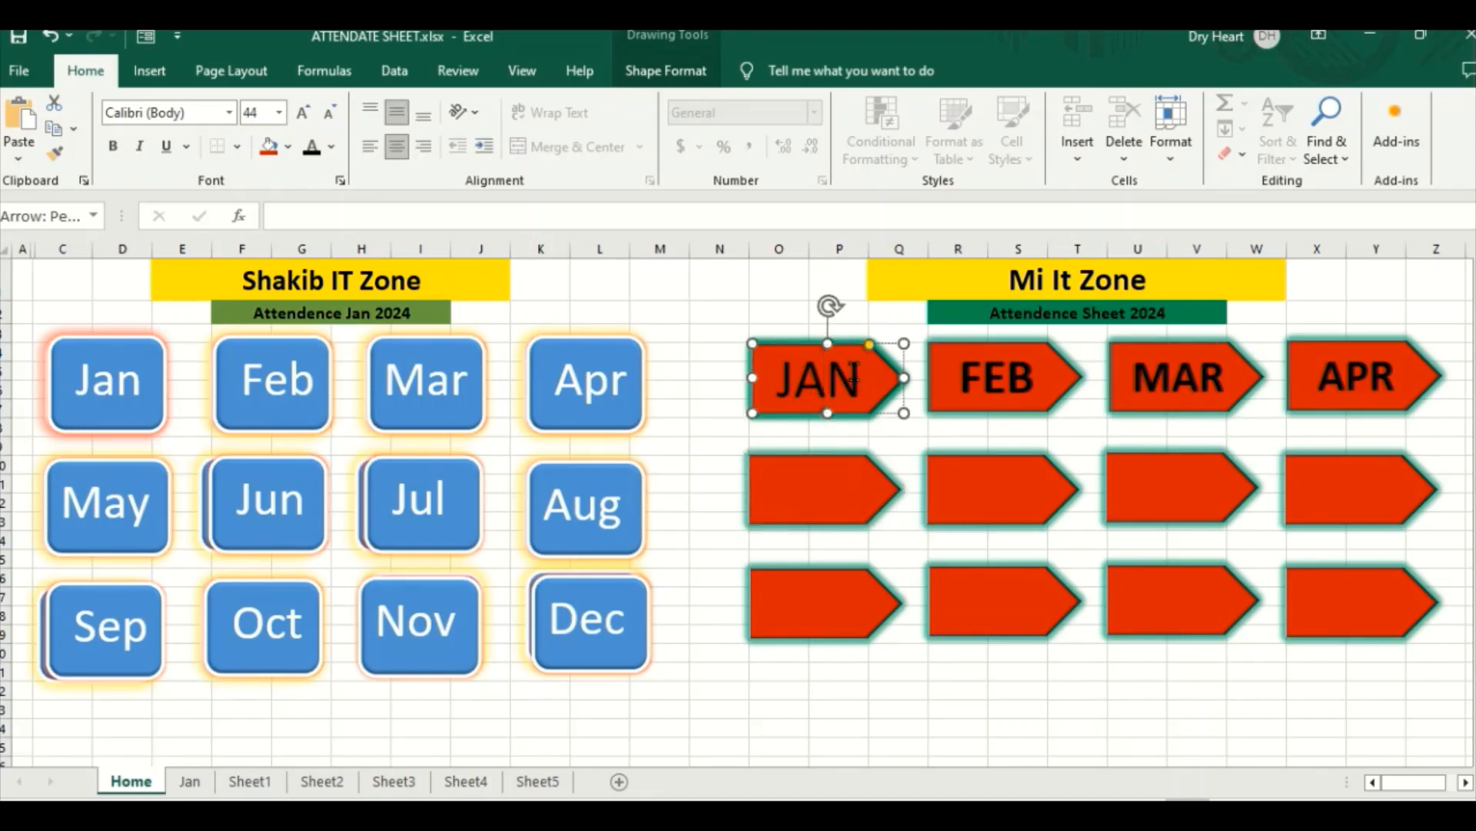
{"action": "left_click_drag", "start_coordinate": [863, 380], "coordinate": [776, 378]}
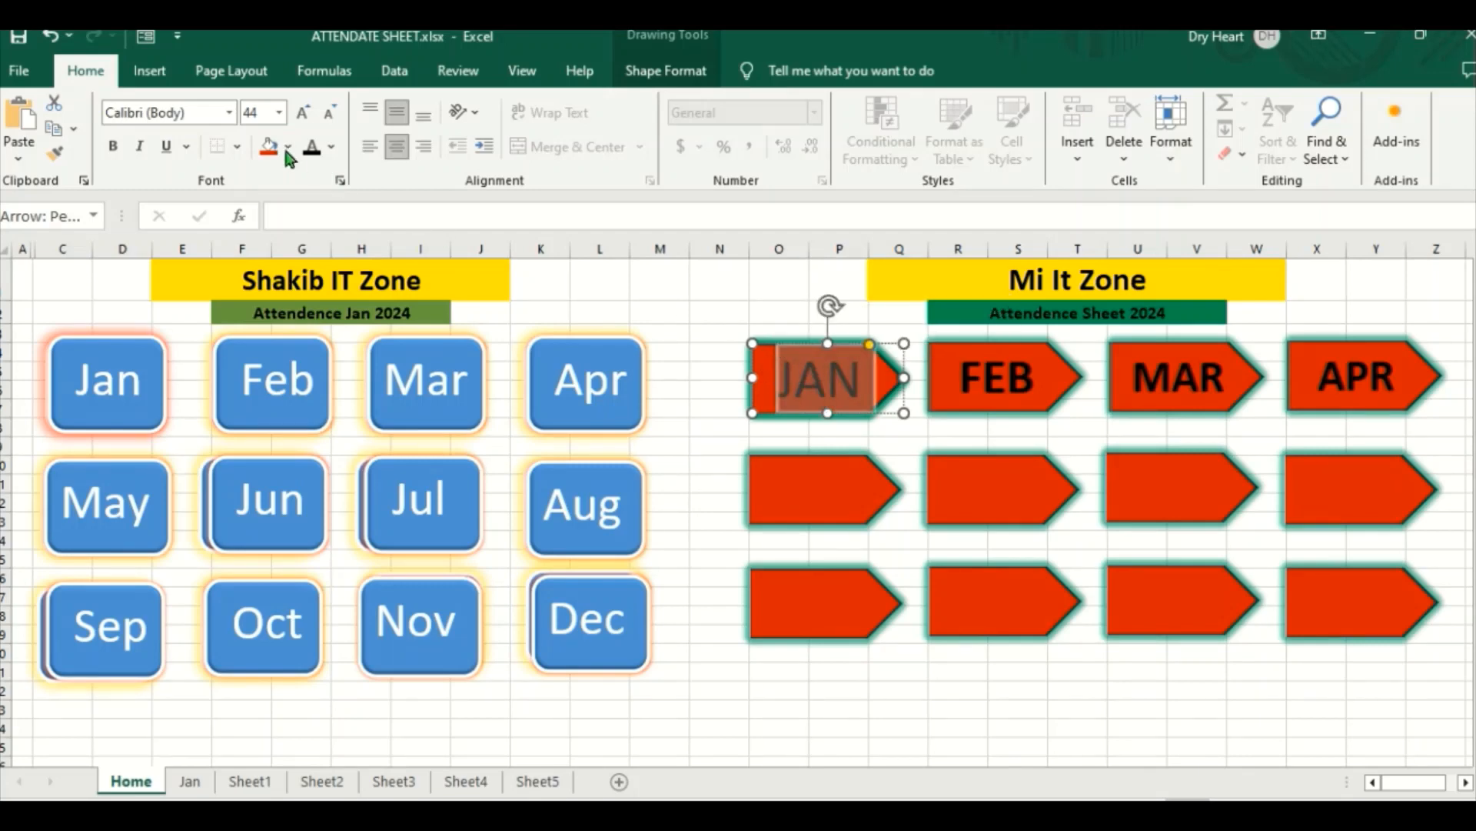
{"action": "left_click", "coordinate": [113, 146]}
Step: Label the first arrow in the middle row MAY
{"action": "left_click", "coordinate": [792, 495]}
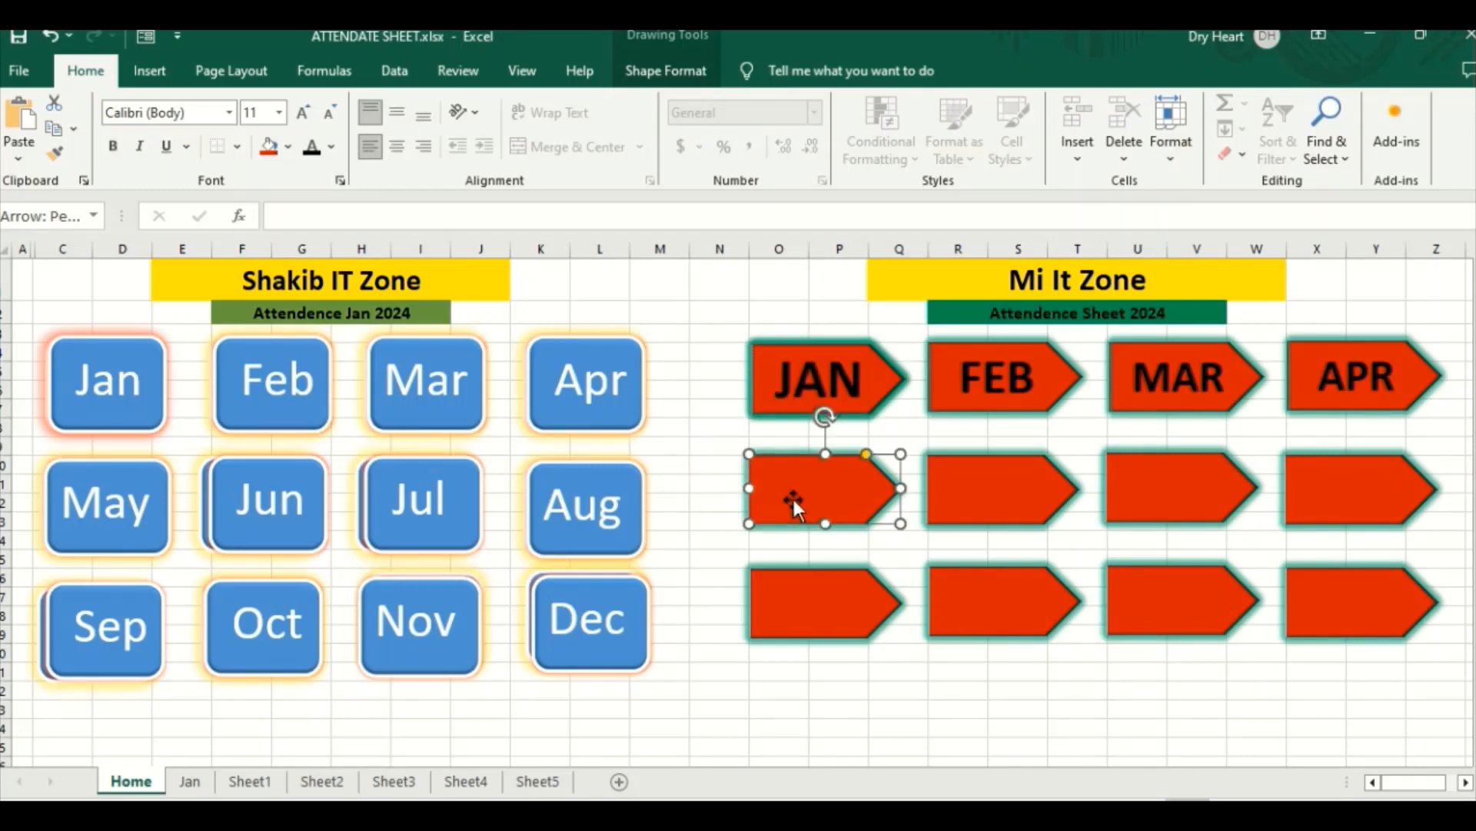
{"action": "right_click", "coordinate": [800, 496]}
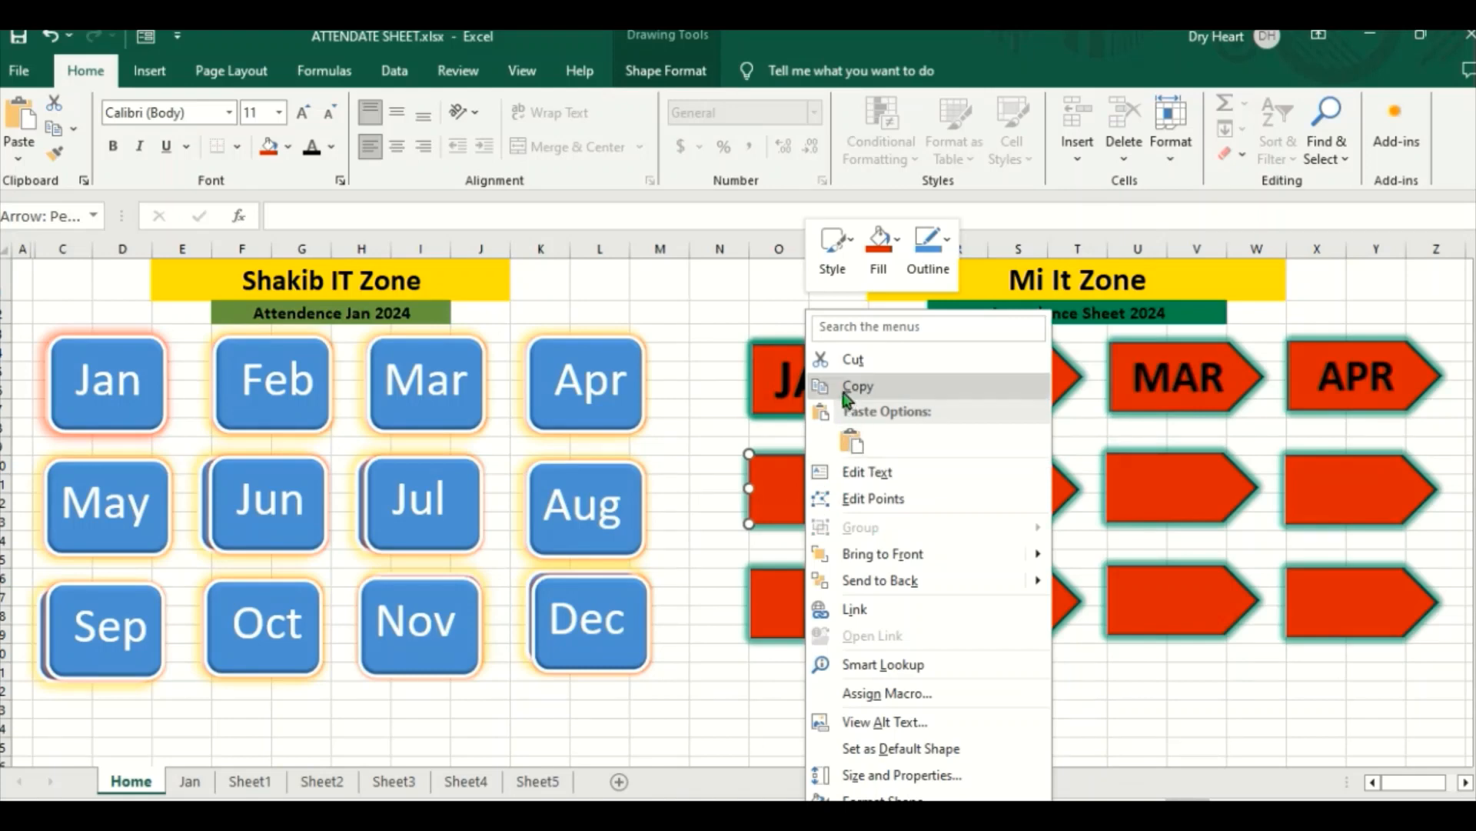
{"action": "left_click", "coordinate": [857, 472]}
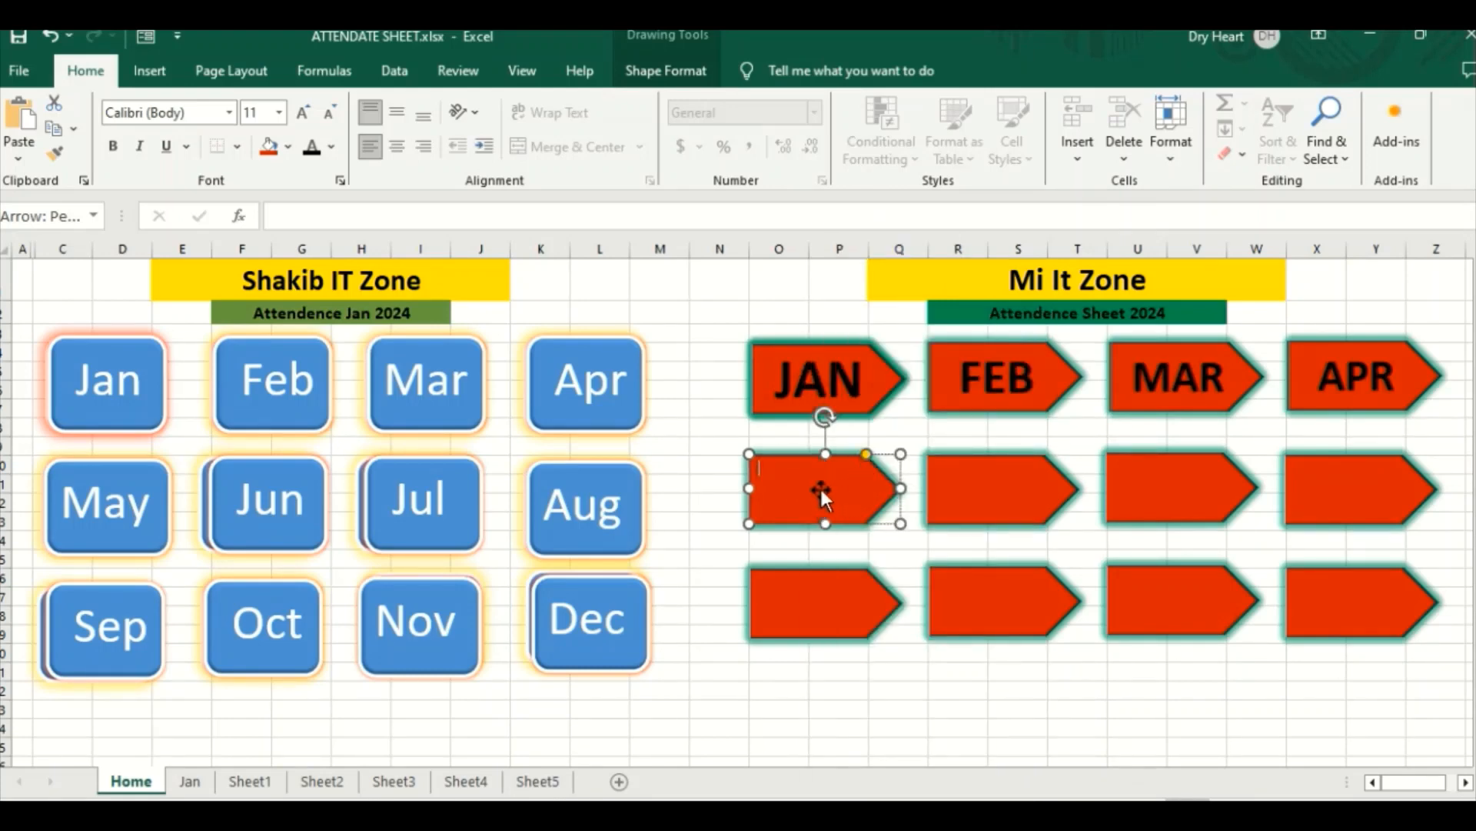
{"action": "type", "text": "m"}
{"action": "key", "text": "BackSpace"}
{"action": "type", "text": "MAY"}
Step: Format the MAY label as bold black text with font size 36 and centre it horizontally and vertically
{"action": "double_click", "coordinate": [765, 467]}
{"action": "left_click", "coordinate": [112, 148]}
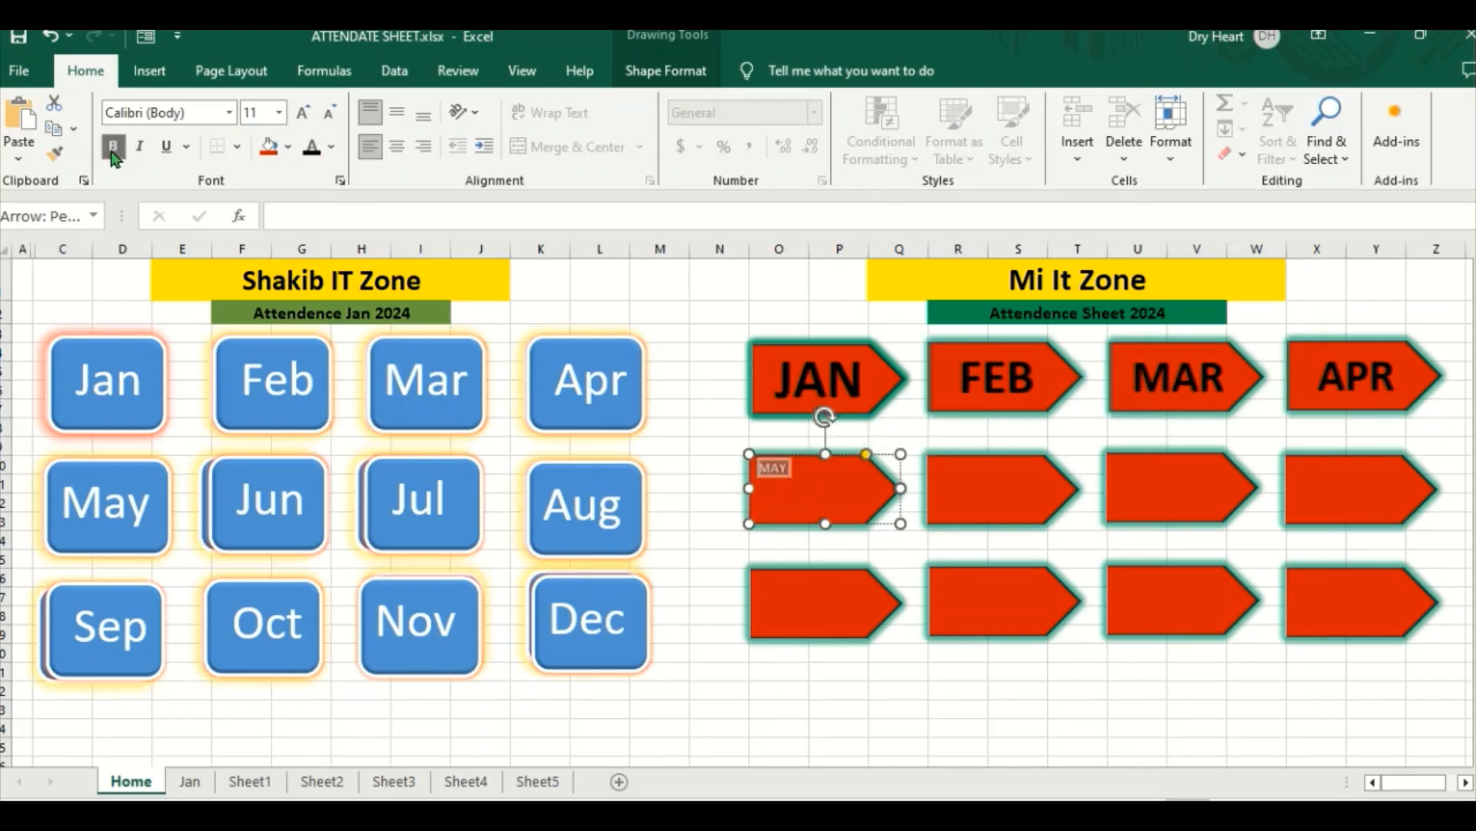
{"action": "left_click", "coordinate": [303, 113]}
{"action": "left_click", "coordinate": [303, 113]}
{"action": "left_click", "coordinate": [303, 113]}
{"action": "left_click", "coordinate": [303, 113]}
{"action": "left_click", "coordinate": [303, 113]}
{"action": "left_click", "coordinate": [303, 113]}
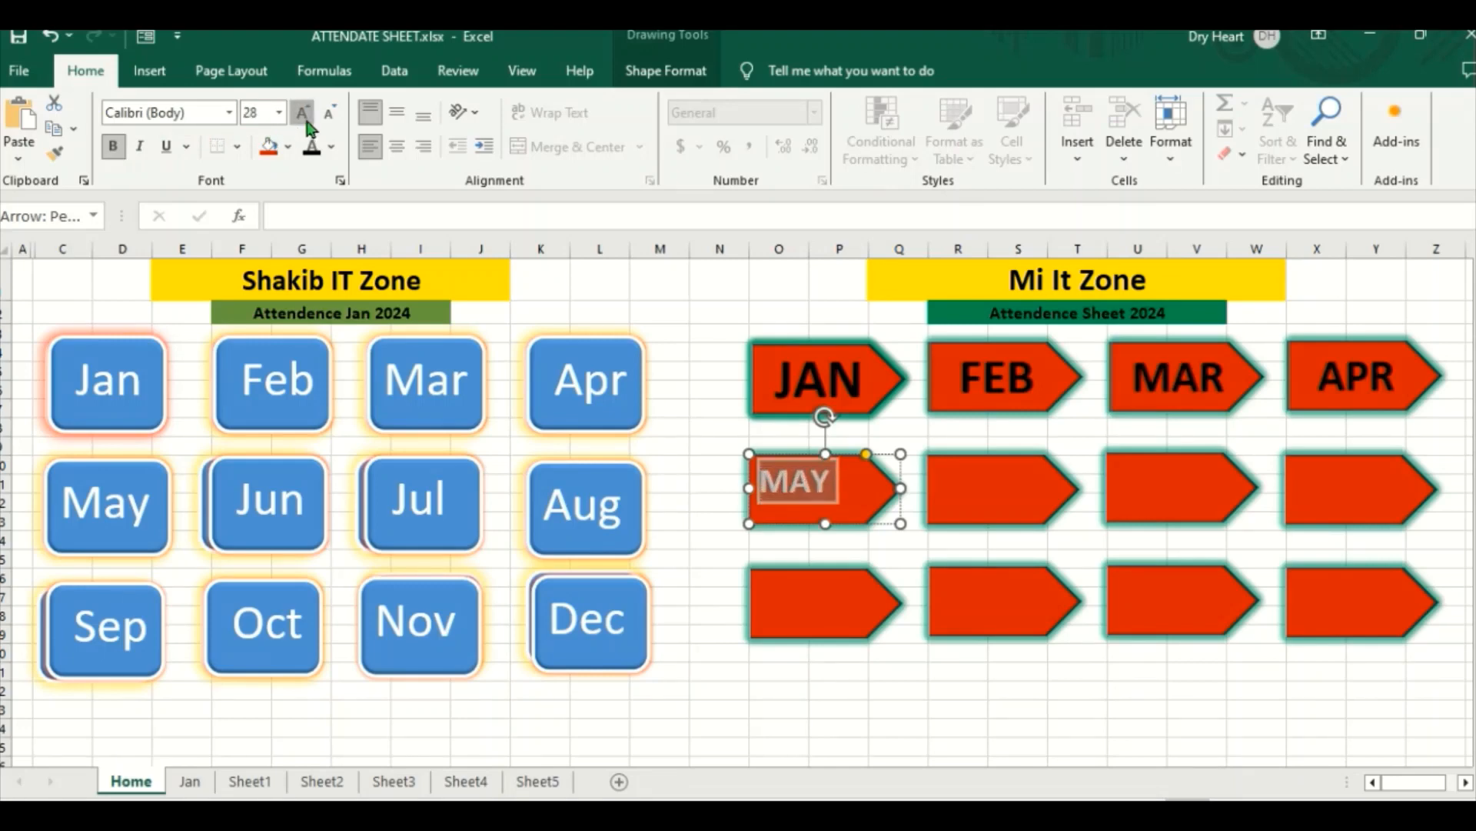
{"action": "left_click", "coordinate": [303, 113]}
{"action": "left_click", "coordinate": [303, 113]}
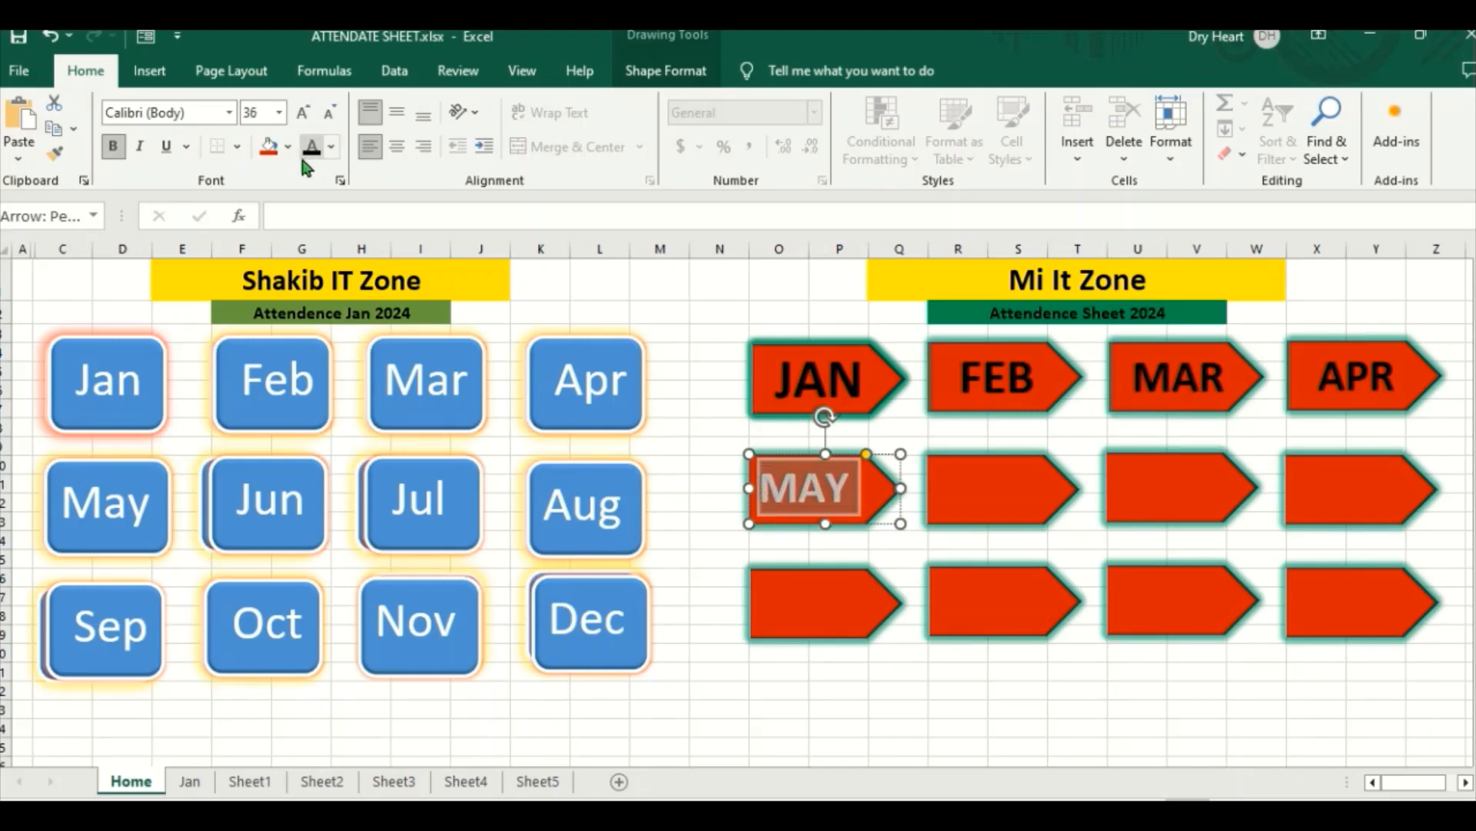
{"action": "left_click", "coordinate": [312, 148]}
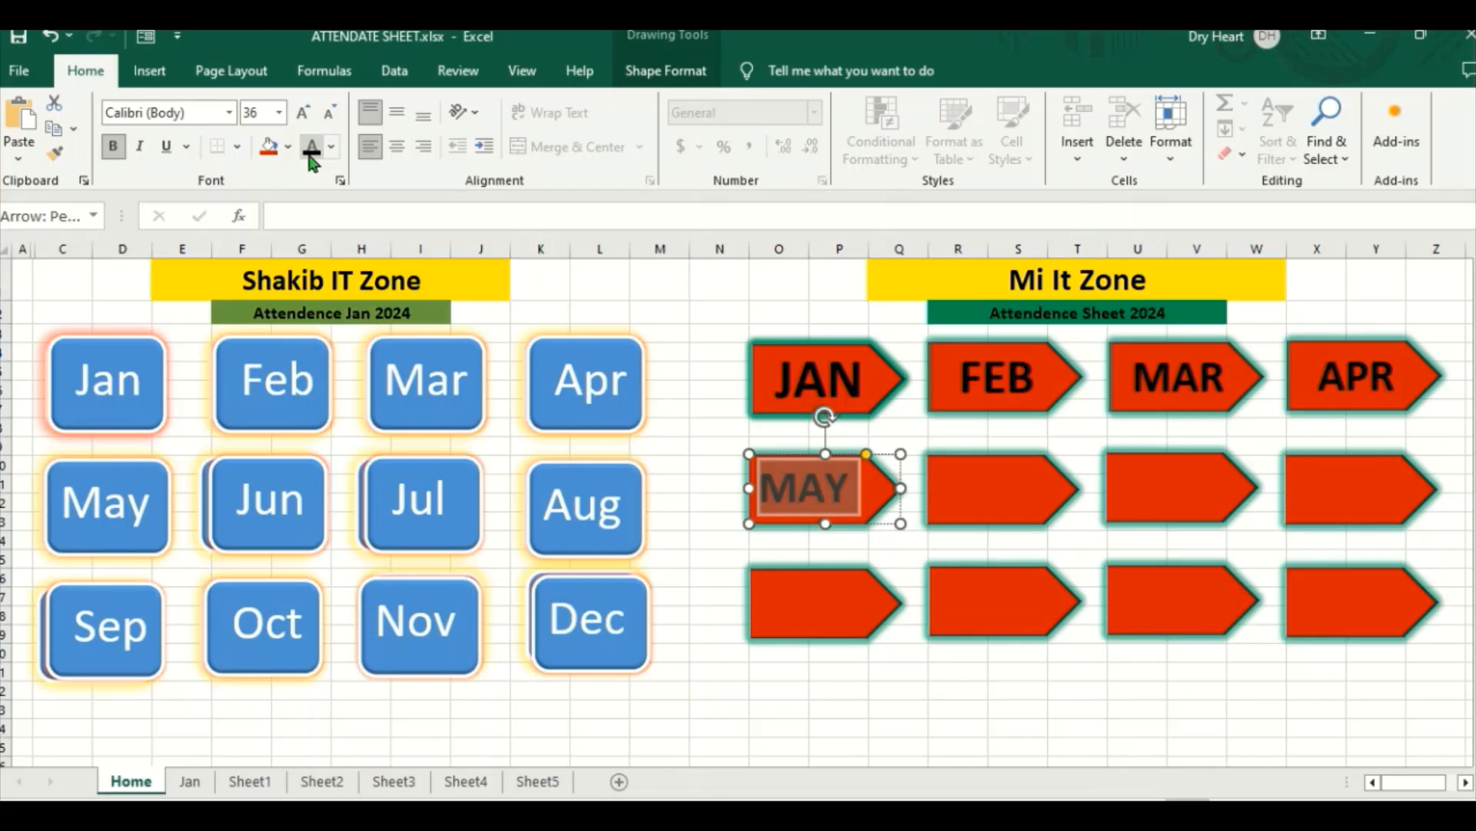
{"action": "left_click", "coordinate": [395, 152]}
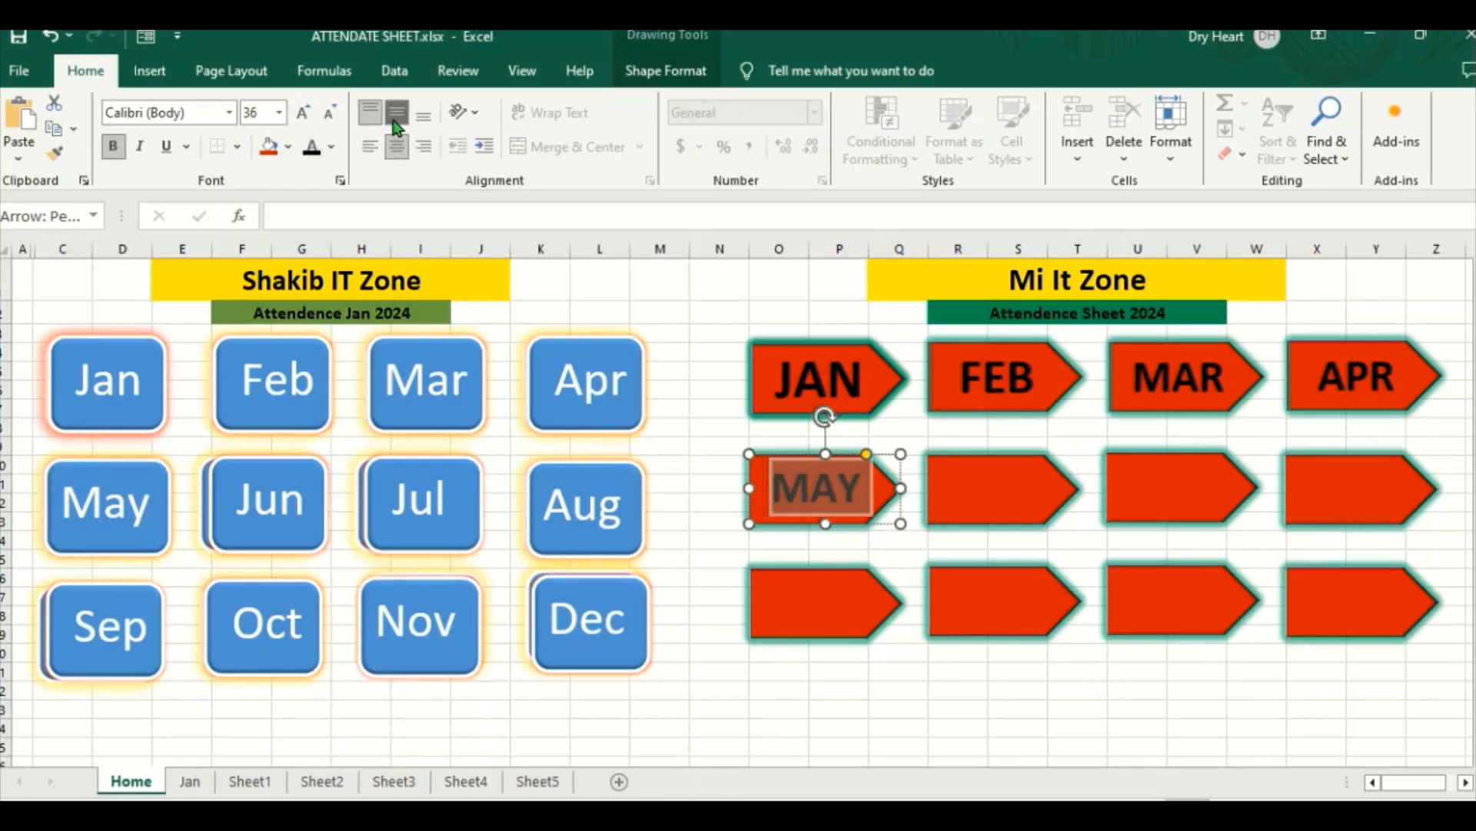
{"action": "left_click", "coordinate": [397, 127]}
Step: Label the second arrow in the middle row JUN
{"action": "left_click", "coordinate": [977, 510]}
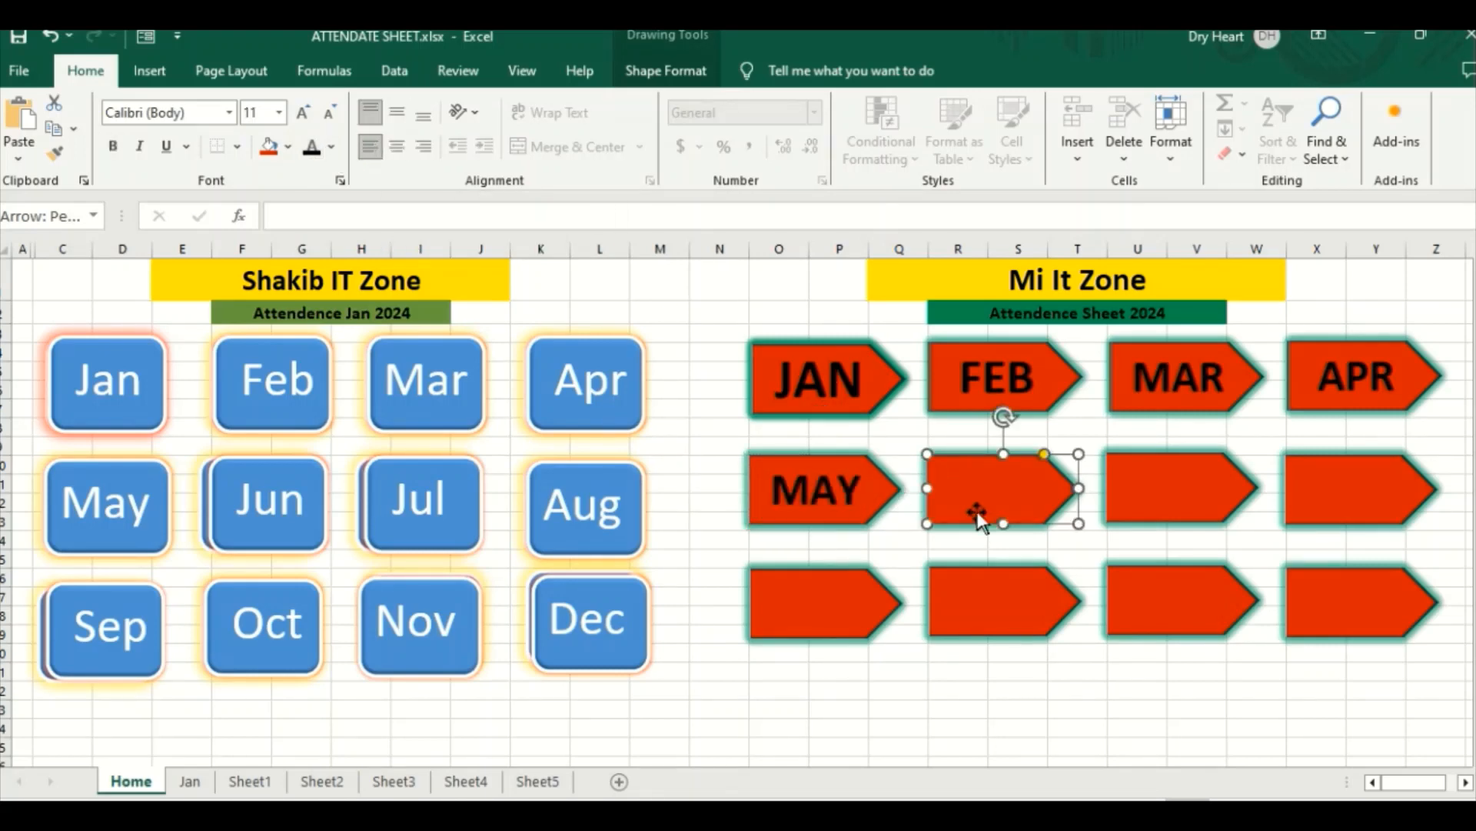
{"action": "right_click", "coordinate": [976, 481]}
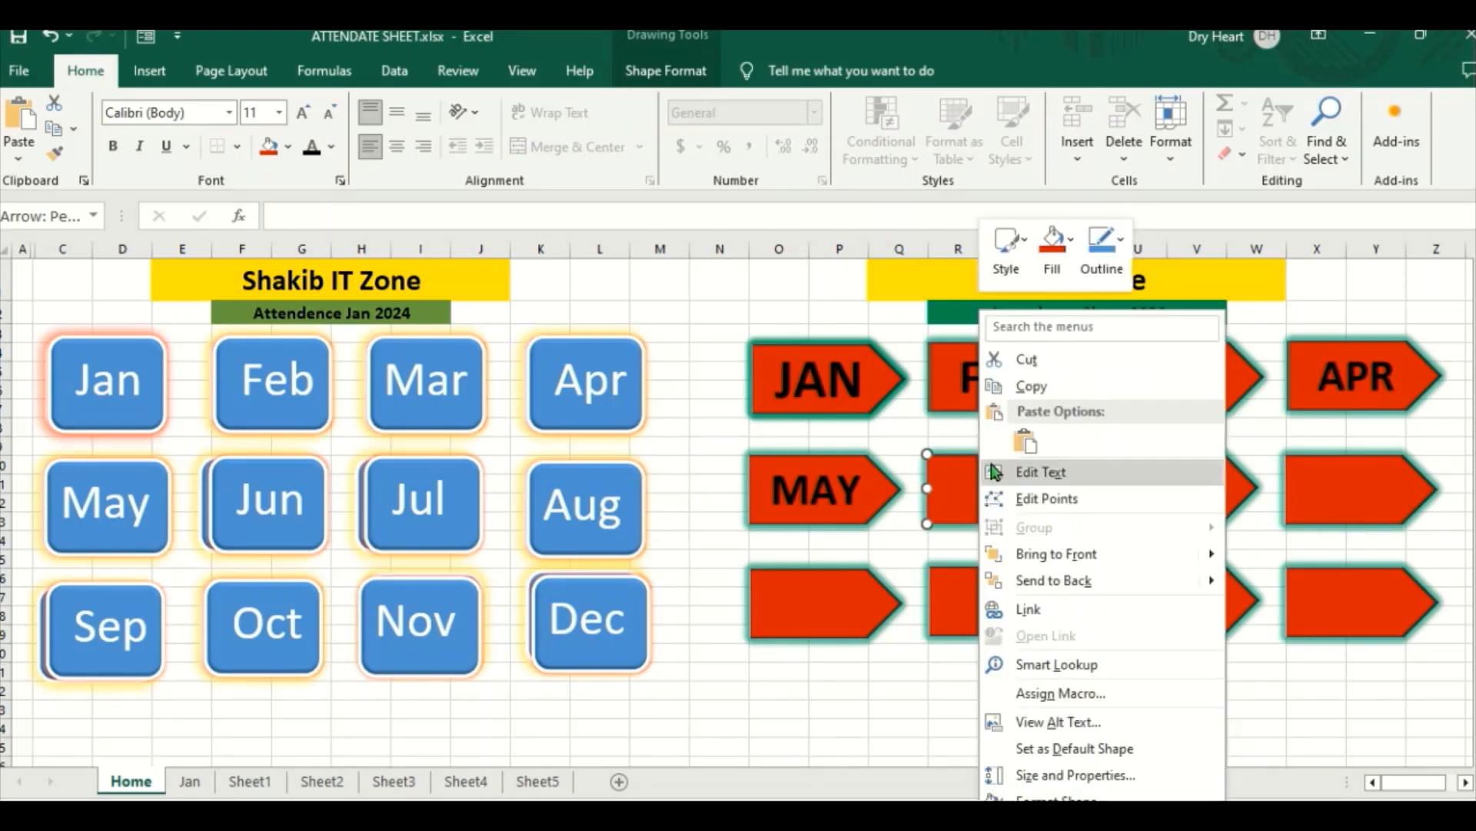
{"action": "left_click", "coordinate": [1039, 472]}
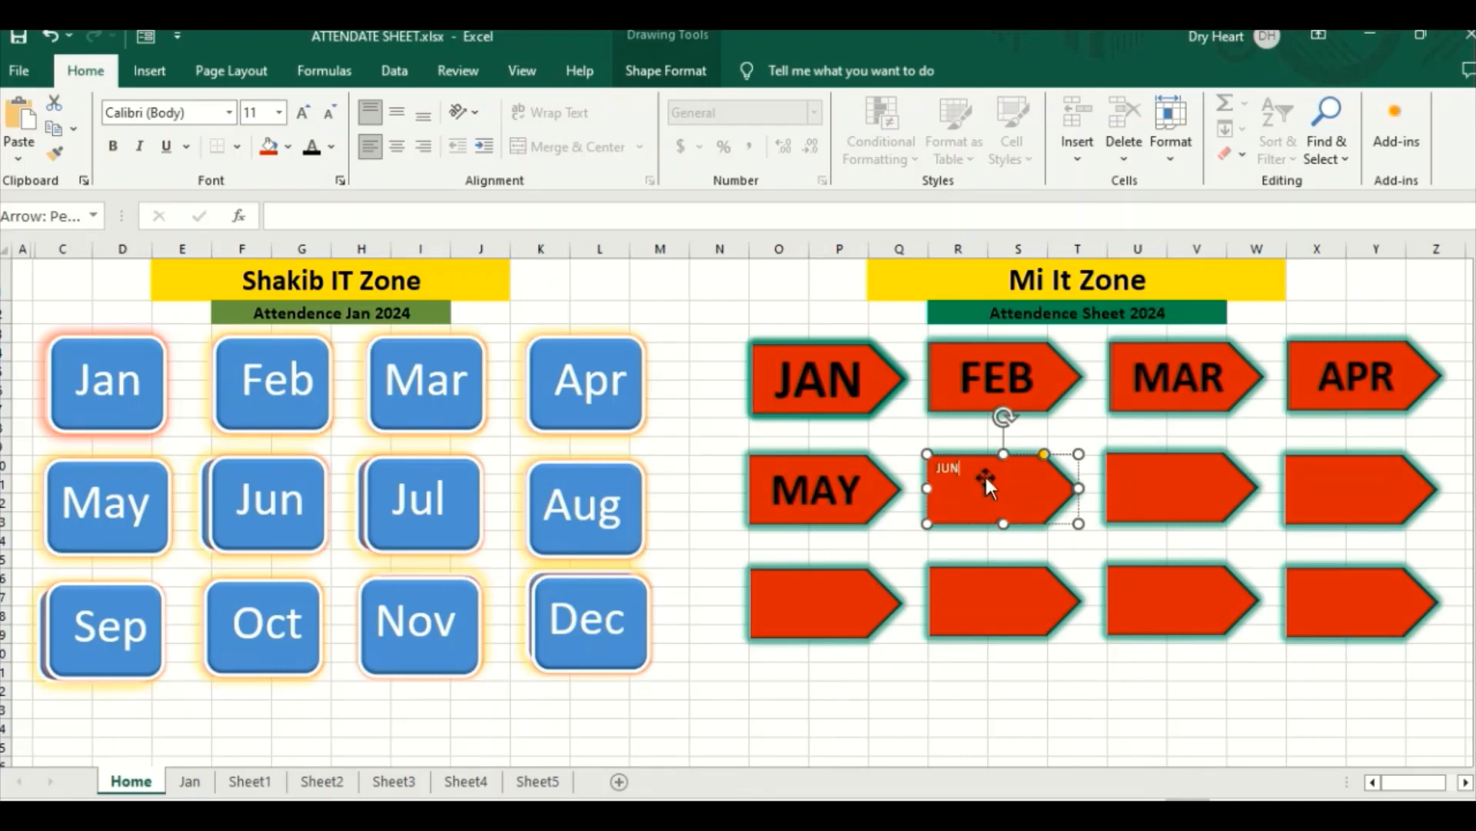
Step: Format the JUN label as bold black text with font size 36 and centre it vertically and horizontally
{"action": "double_click", "coordinate": [944, 471]}
{"action": "left_click", "coordinate": [313, 154]}
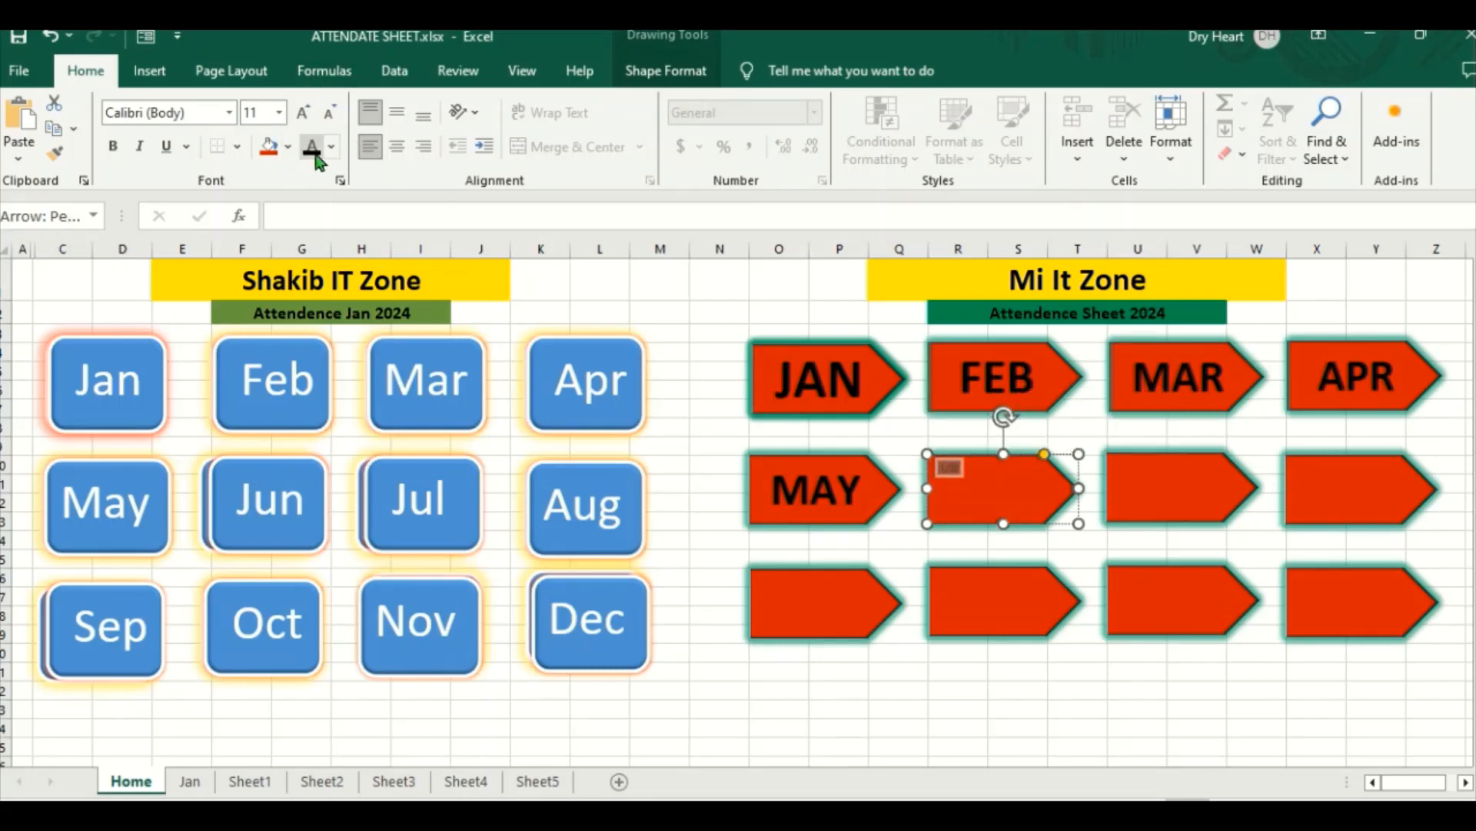
{"action": "left_click", "coordinate": [113, 146]}
{"action": "left_click", "coordinate": [301, 113]}
{"action": "left_click", "coordinate": [301, 115]}
{"action": "left_click", "coordinate": [301, 116]}
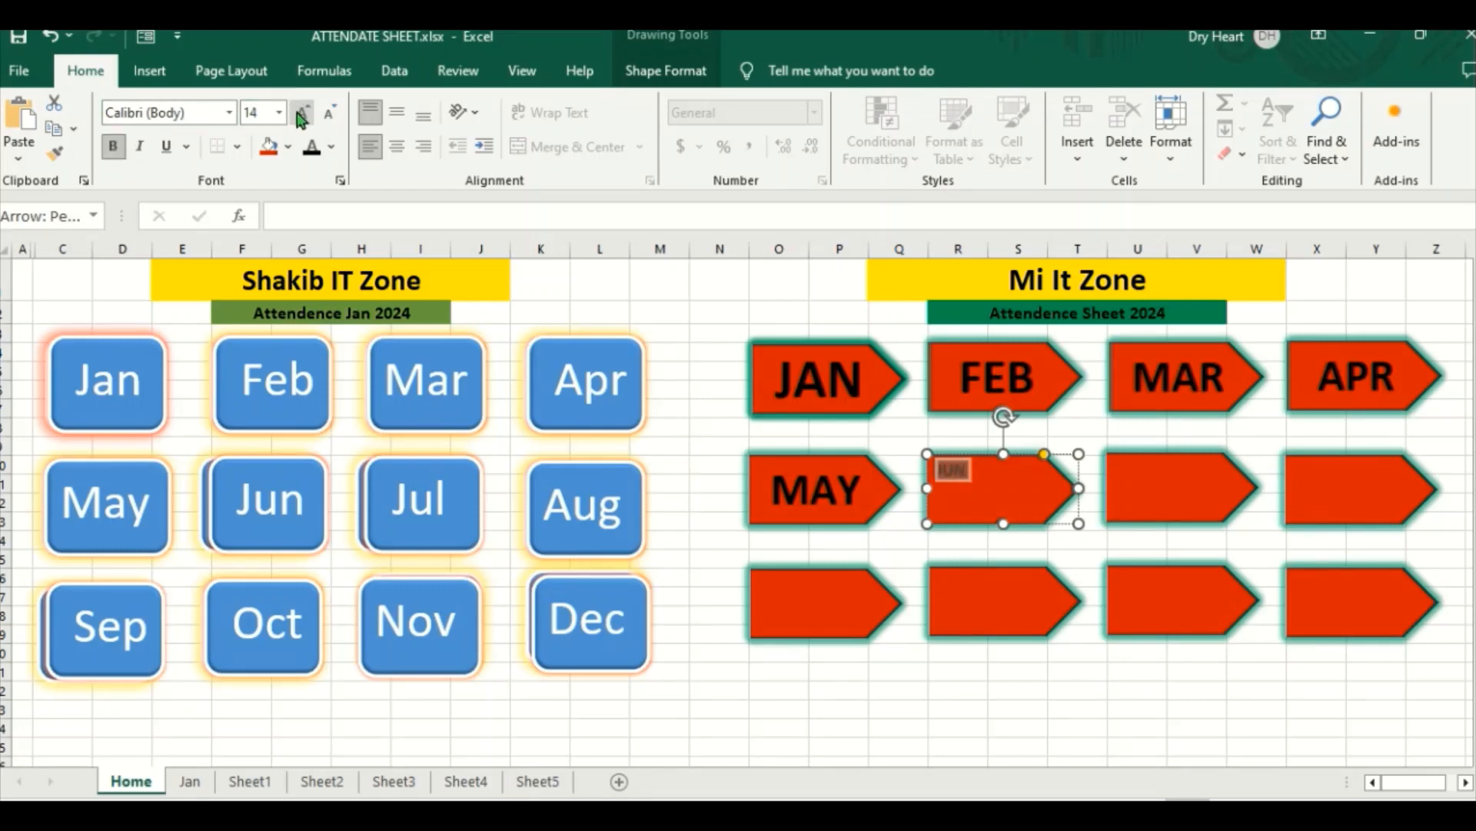
{"action": "left_click", "coordinate": [301, 115]}
{"action": "left_click", "coordinate": [301, 116]}
{"action": "left_click", "coordinate": [301, 115]}
{"action": "left_click", "coordinate": [301, 115]}
{"action": "left_click", "coordinate": [301, 116]}
{"action": "left_click", "coordinate": [301, 115]}
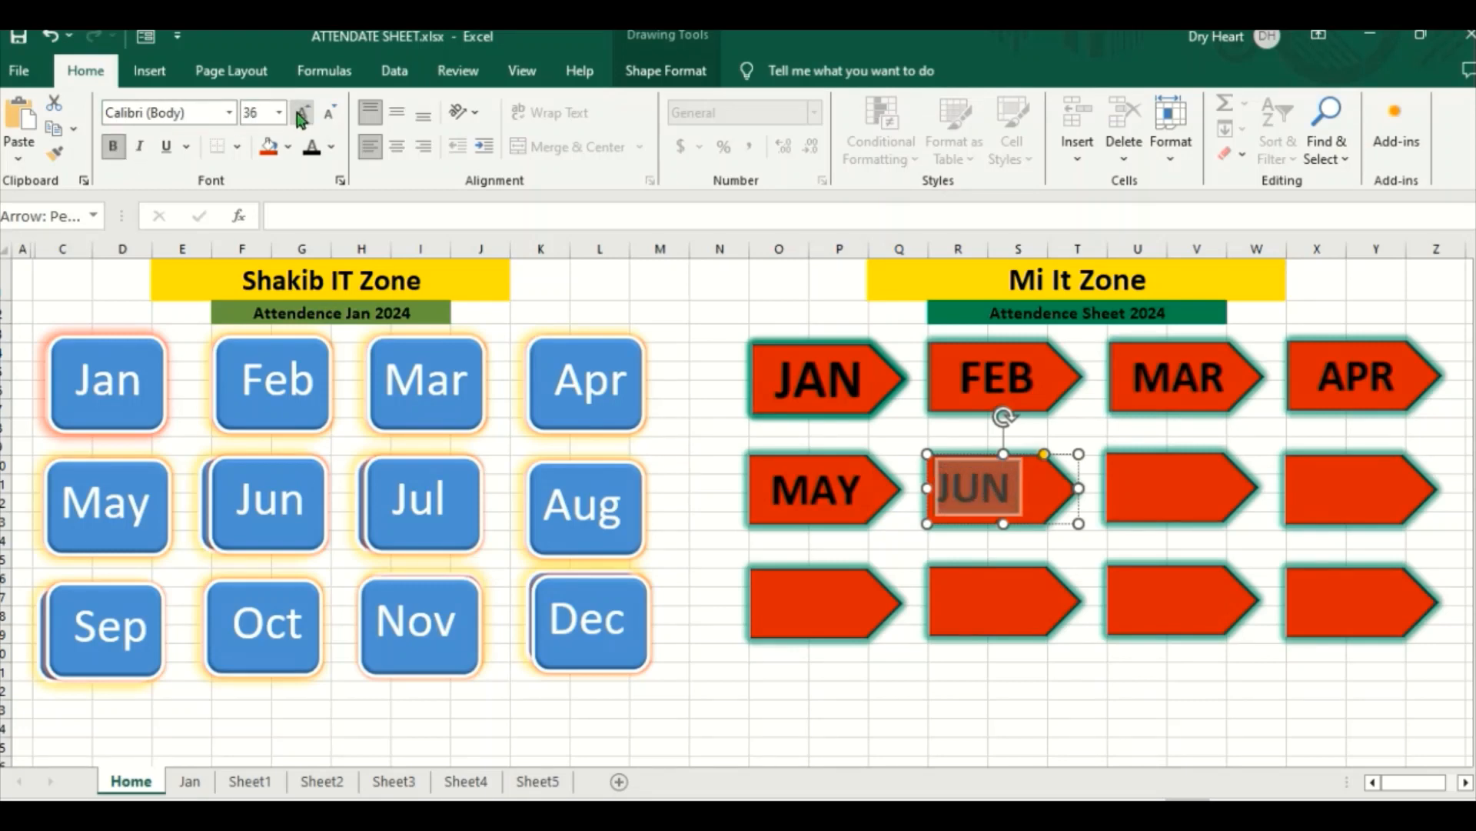
{"action": "left_click", "coordinate": [397, 113]}
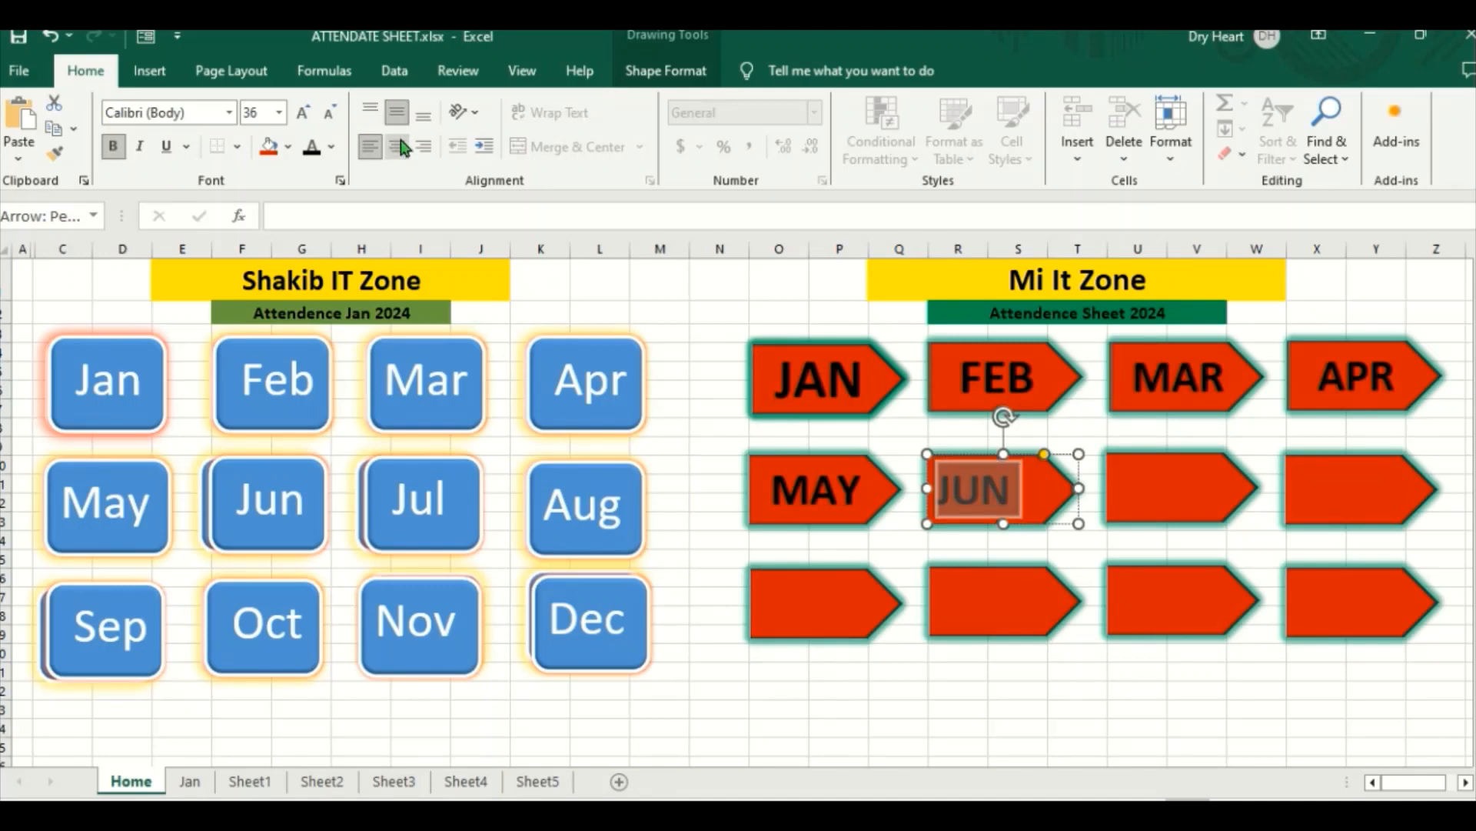
{"action": "left_click", "coordinate": [401, 150]}
Step: Label the third arrow in the middle row JUL
{"action": "left_click", "coordinate": [1160, 485]}
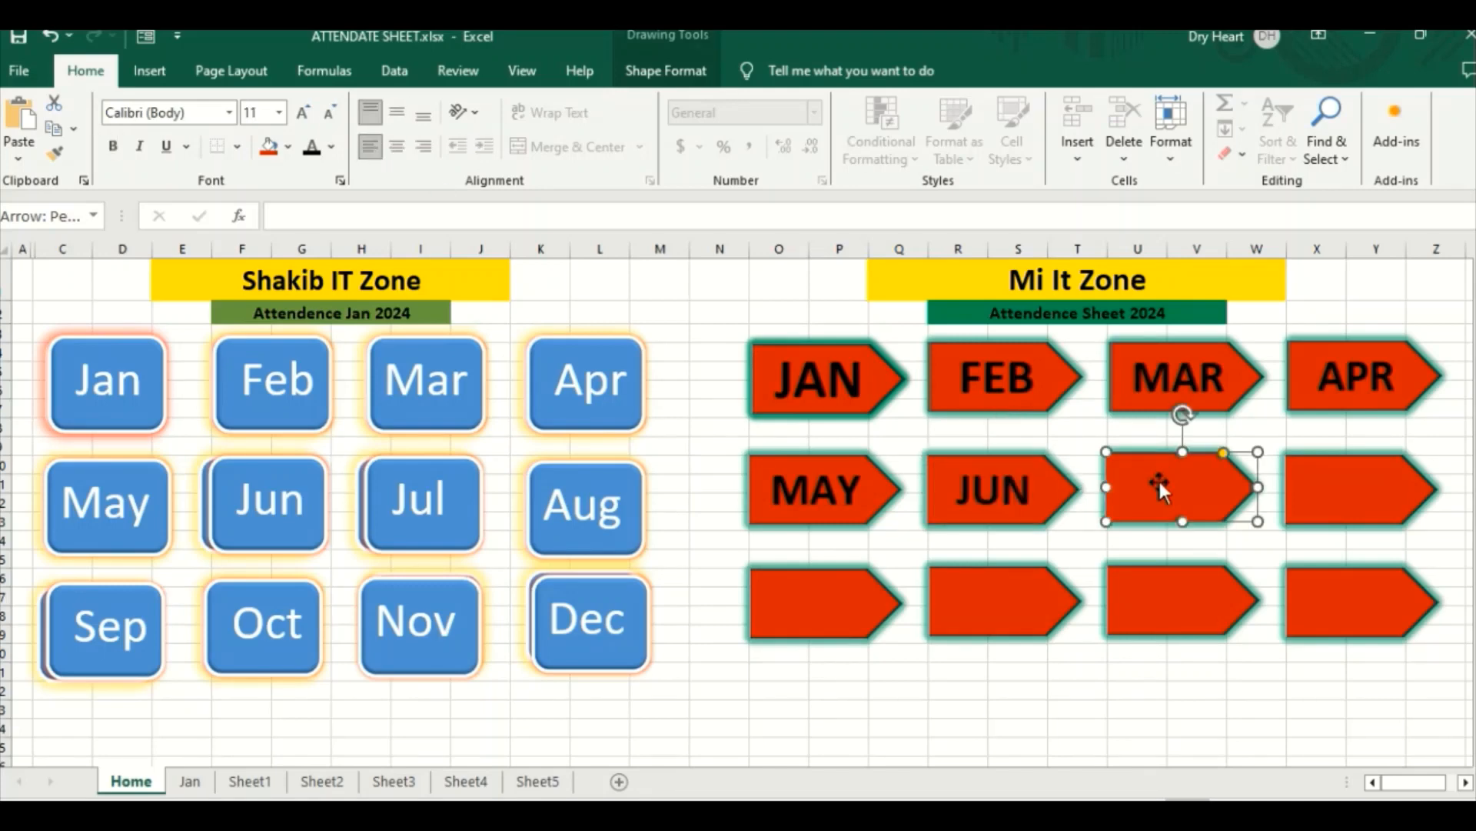
{"action": "right_click", "coordinate": [1154, 484]}
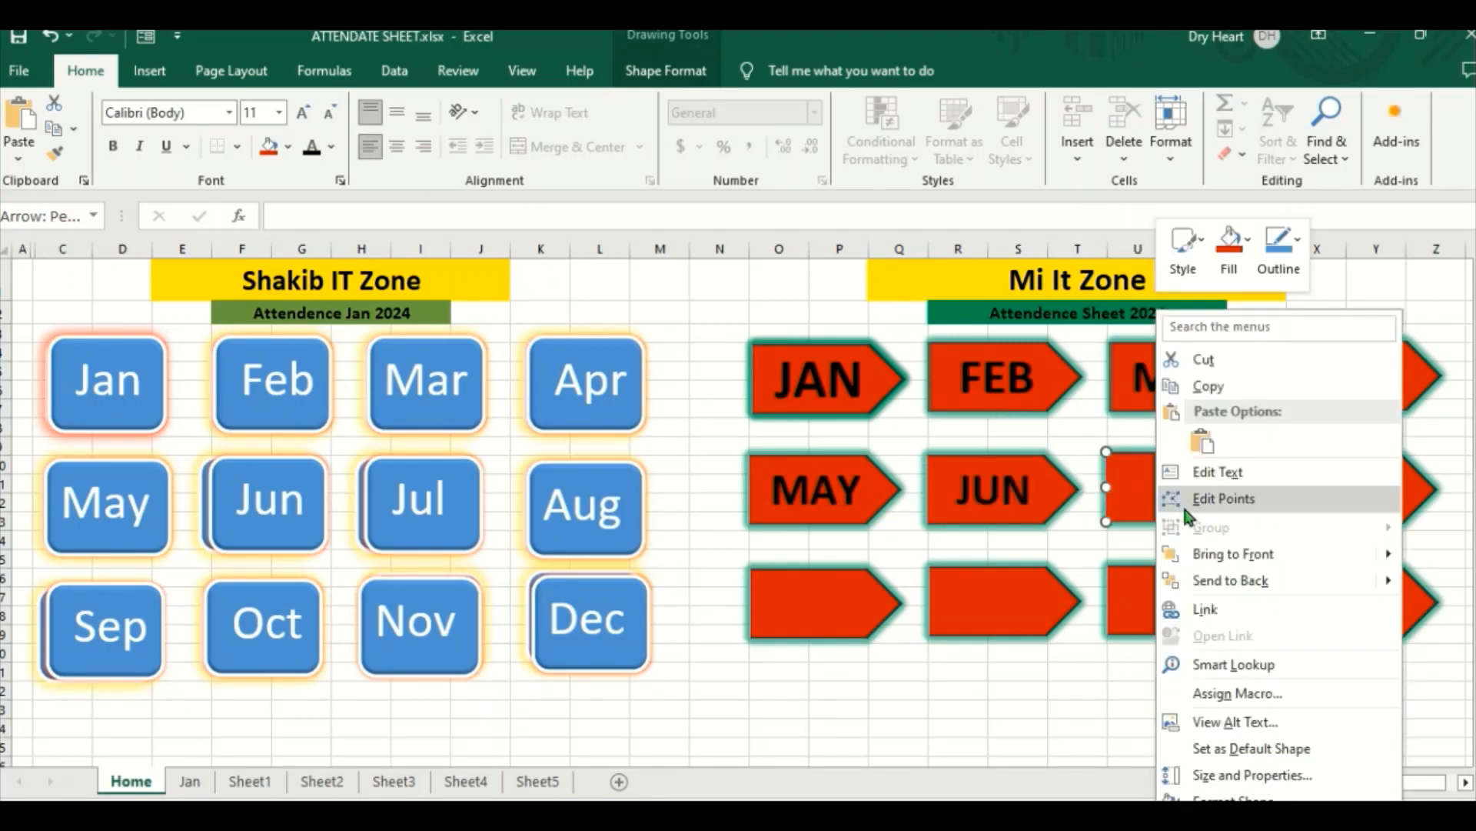
{"action": "left_click", "coordinate": [1212, 471]}
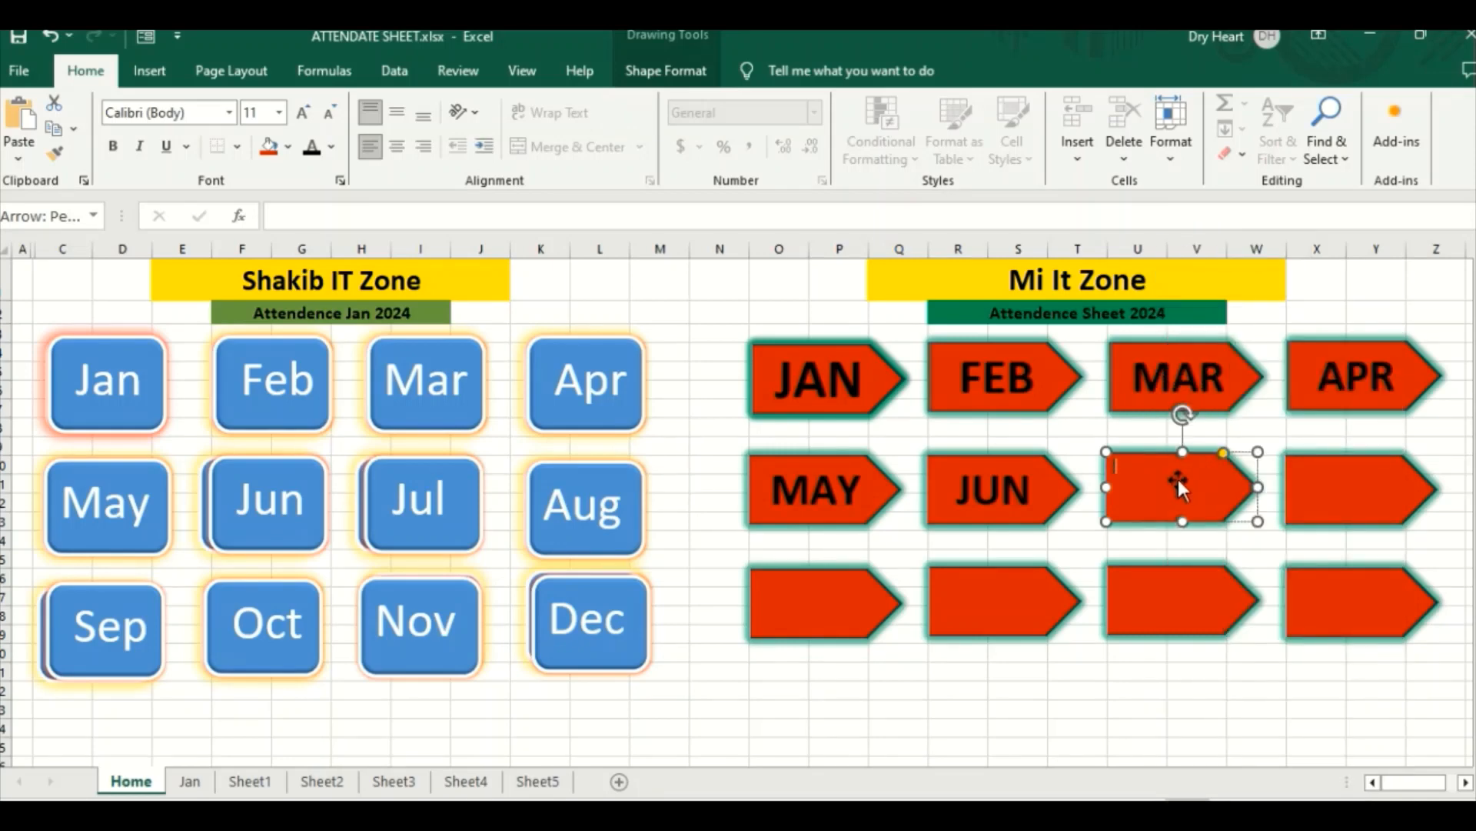
{"action": "type", "text": "JUL"}
Step: Format the JUL label as bold black text with font size 36 and centre it horizontally and vertically
{"action": "double_click", "coordinate": [1130, 464]}
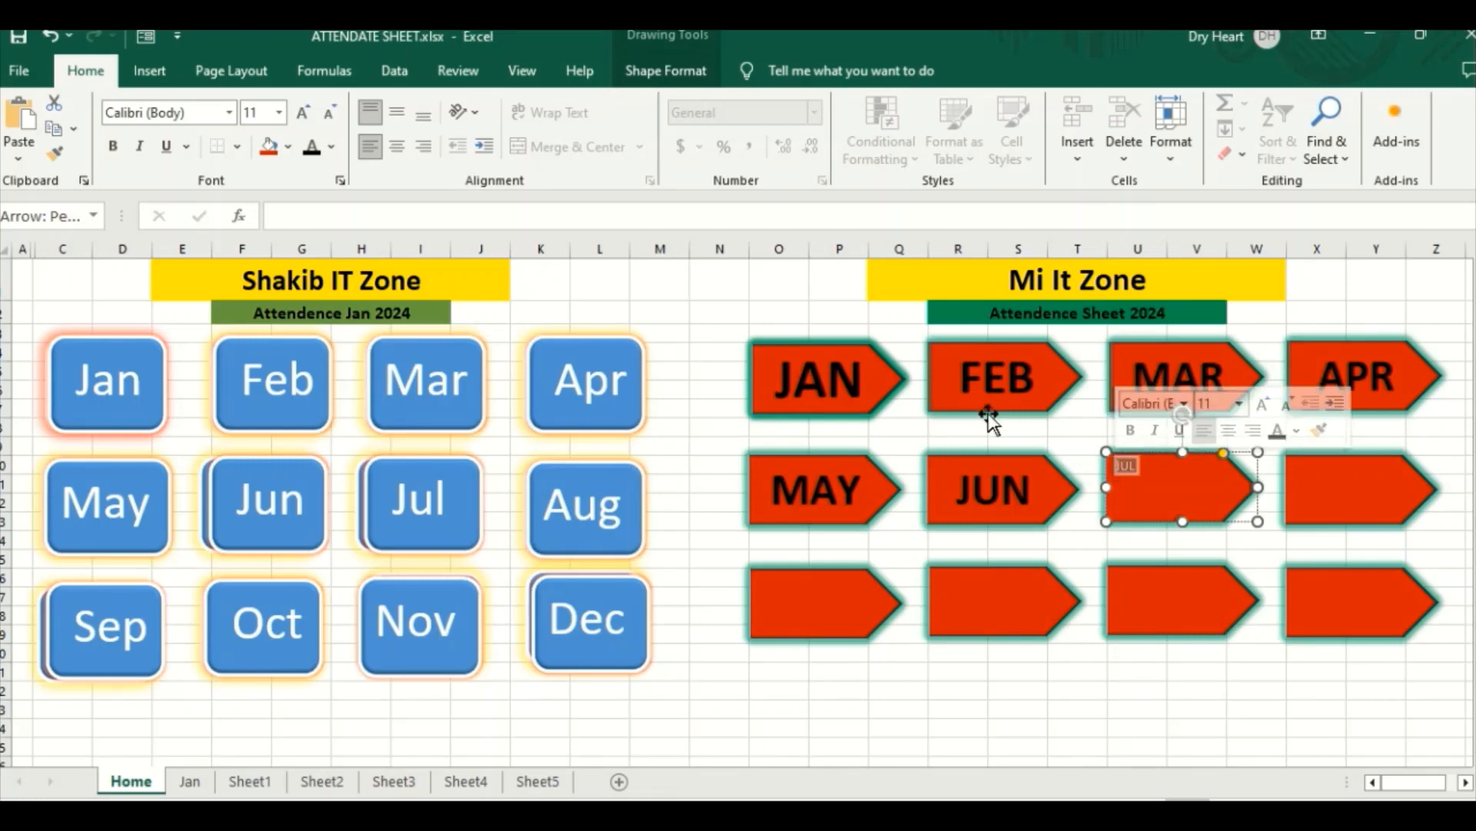
{"action": "left_click", "coordinate": [116, 147]}
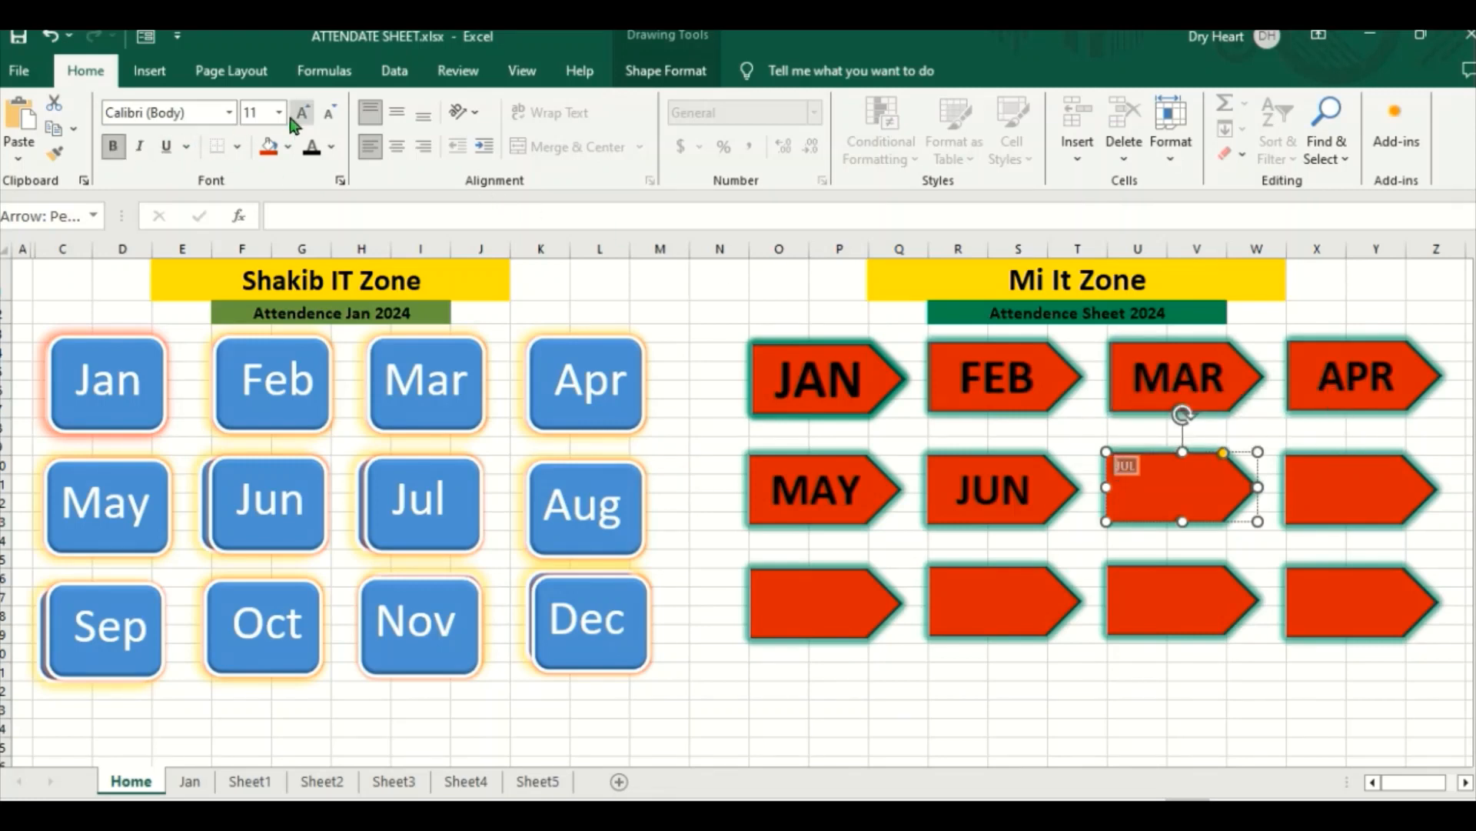
{"action": "left_click", "coordinate": [303, 113]}
{"action": "left_click", "coordinate": [302, 113]}
{"action": "left_click", "coordinate": [303, 113]}
{"action": "left_click", "coordinate": [303, 113]}
{"action": "left_click", "coordinate": [302, 113]}
{"action": "left_click", "coordinate": [302, 113]}
{"action": "left_click", "coordinate": [302, 113]}
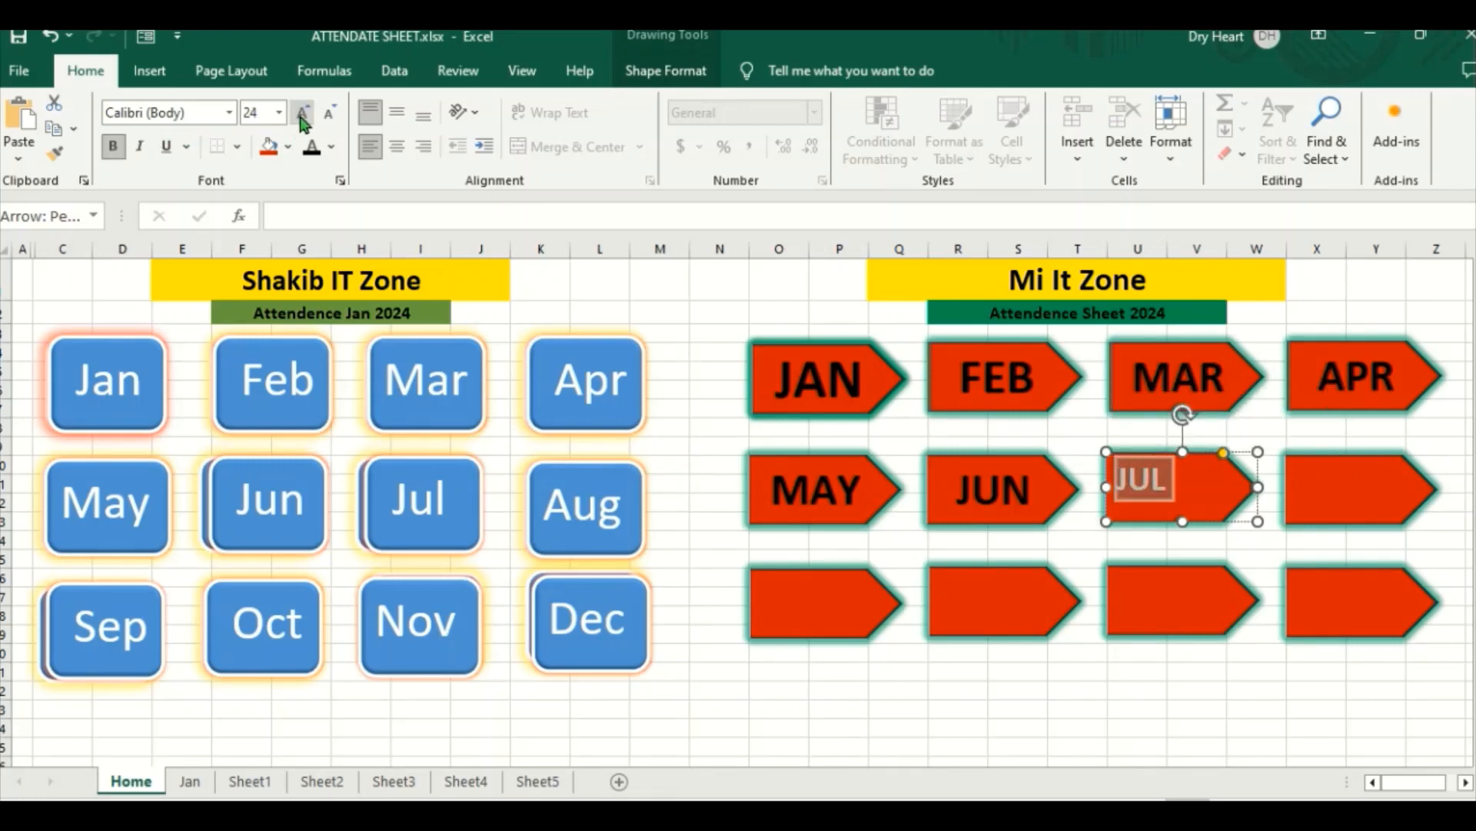
{"action": "left_click", "coordinate": [302, 113]}
{"action": "left_click", "coordinate": [303, 113]}
{"action": "left_click", "coordinate": [302, 113]}
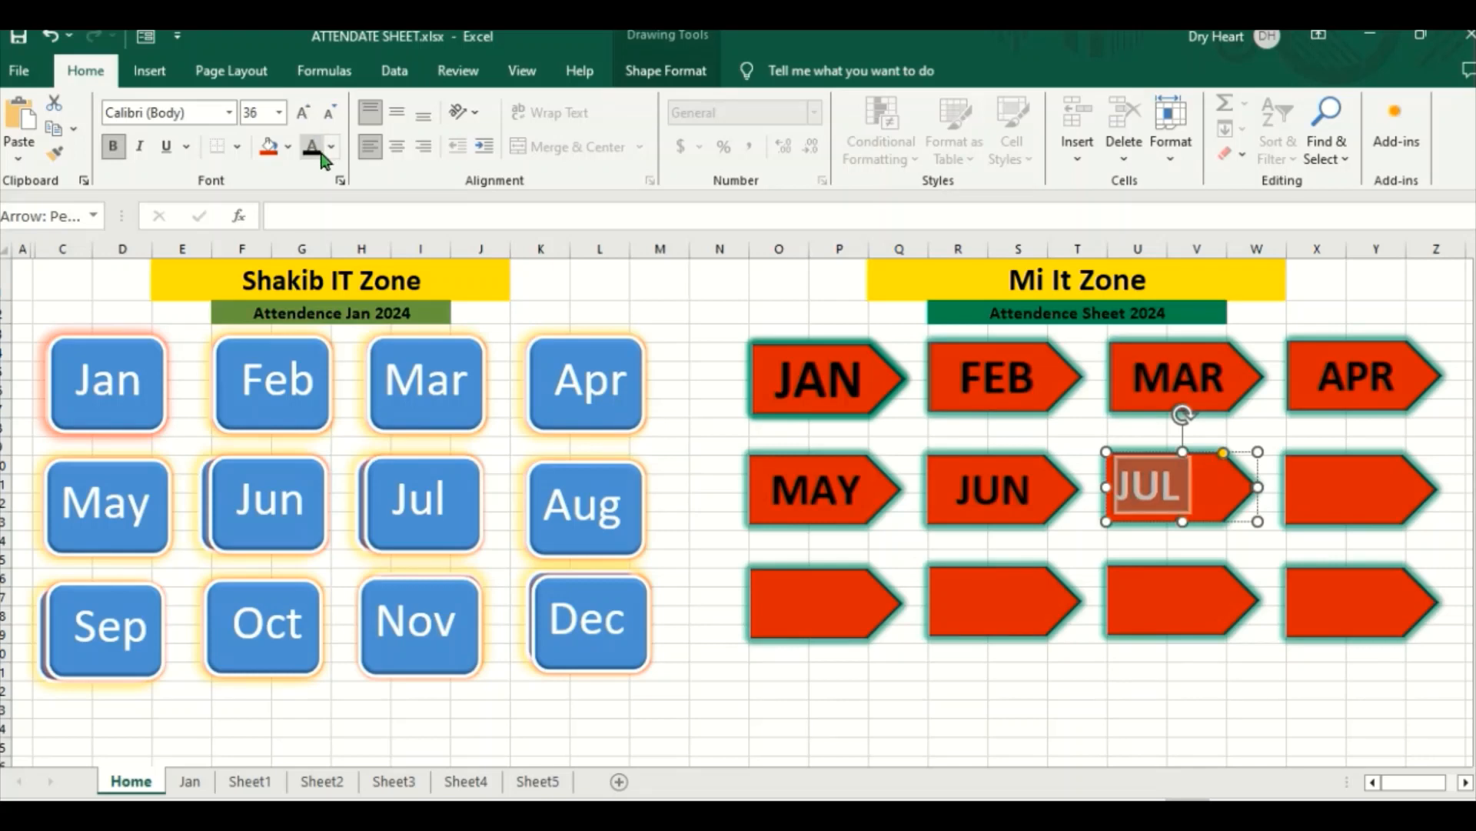
{"action": "left_click", "coordinate": [311, 148]}
{"action": "left_click", "coordinate": [397, 146]}
{"action": "left_click", "coordinate": [397, 112]}
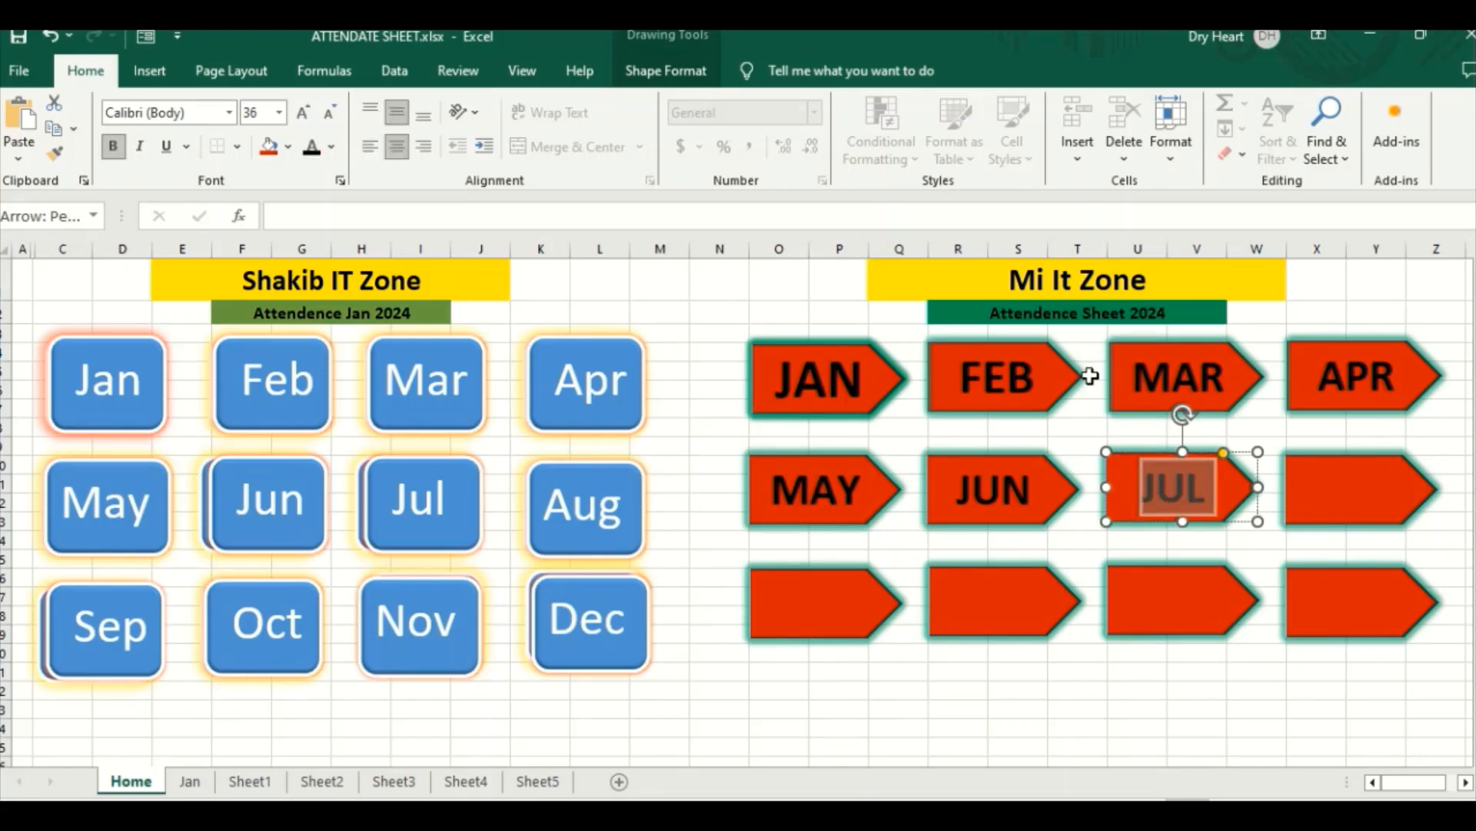
Step: Label the fourth arrow in the middle row AUG
{"action": "left_click", "coordinate": [1323, 485]}
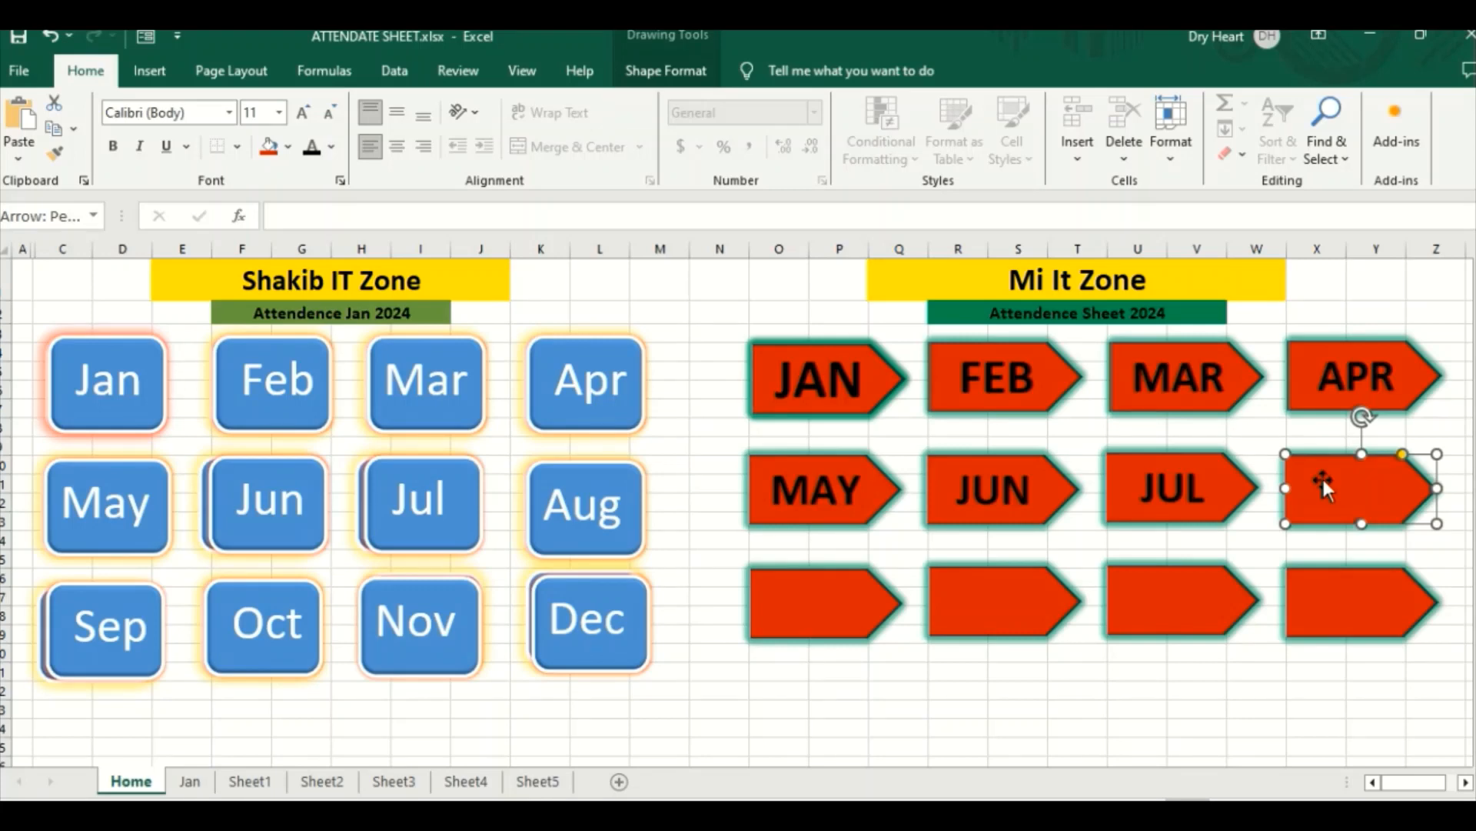
{"action": "right_click", "coordinate": [1323, 483]}
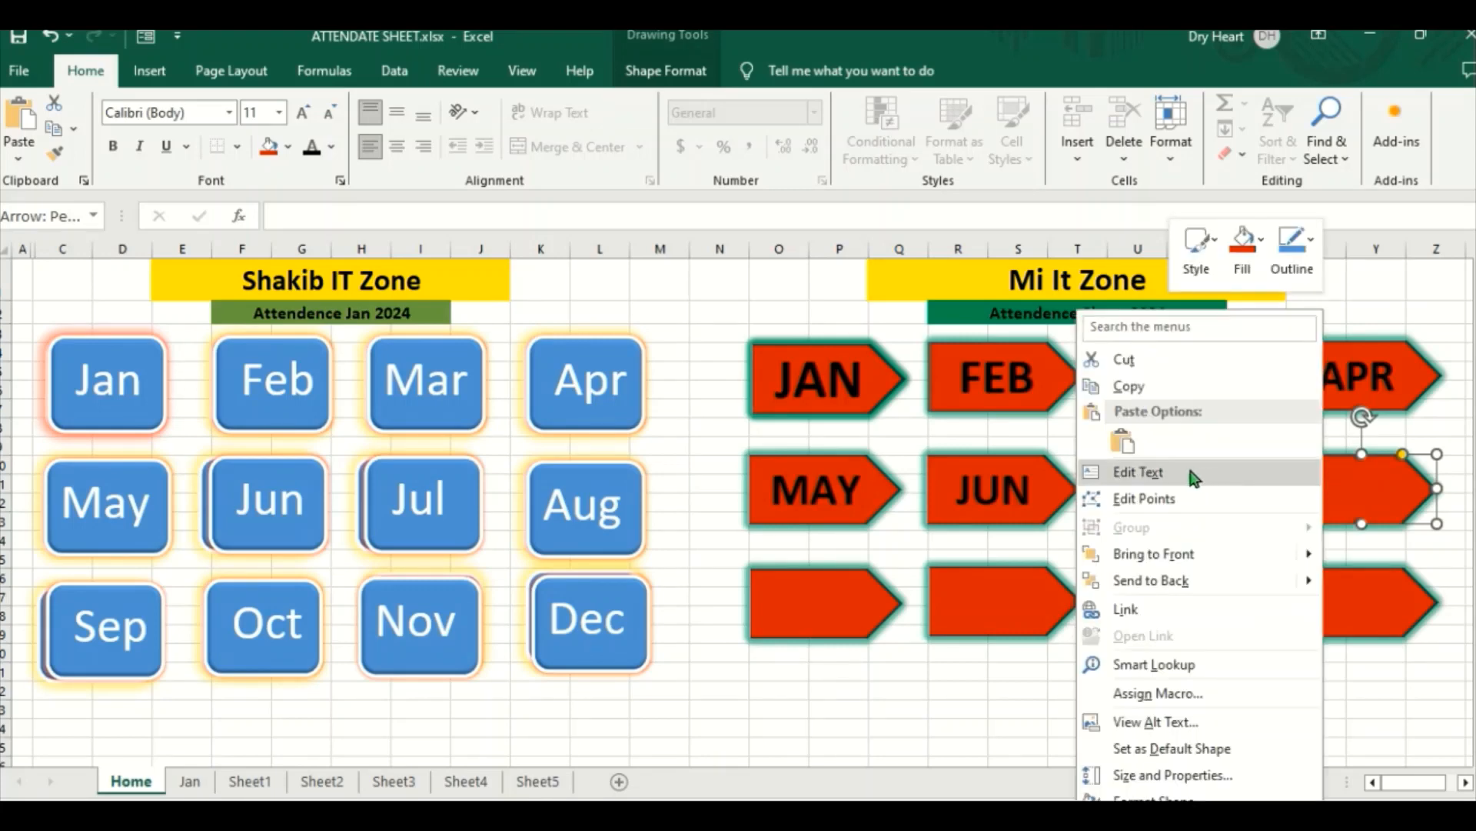
{"action": "left_click", "coordinate": [1169, 471]}
{"action": "type", "text": "AUG"}
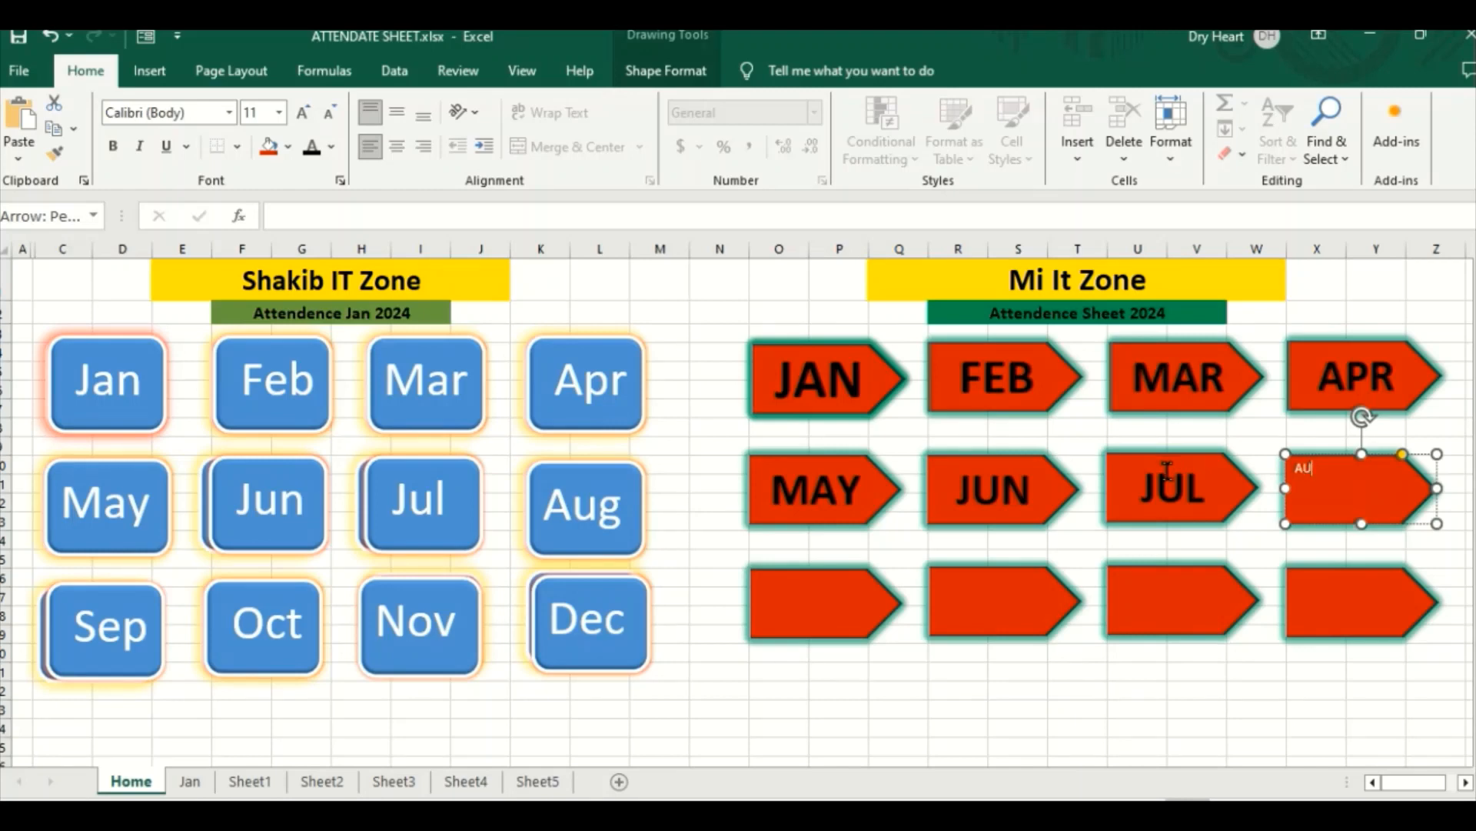
Step: Format the AUG label as bold black text with font size 36 and centre it horizontally and vertically
{"action": "double_click", "coordinate": [1317, 463]}
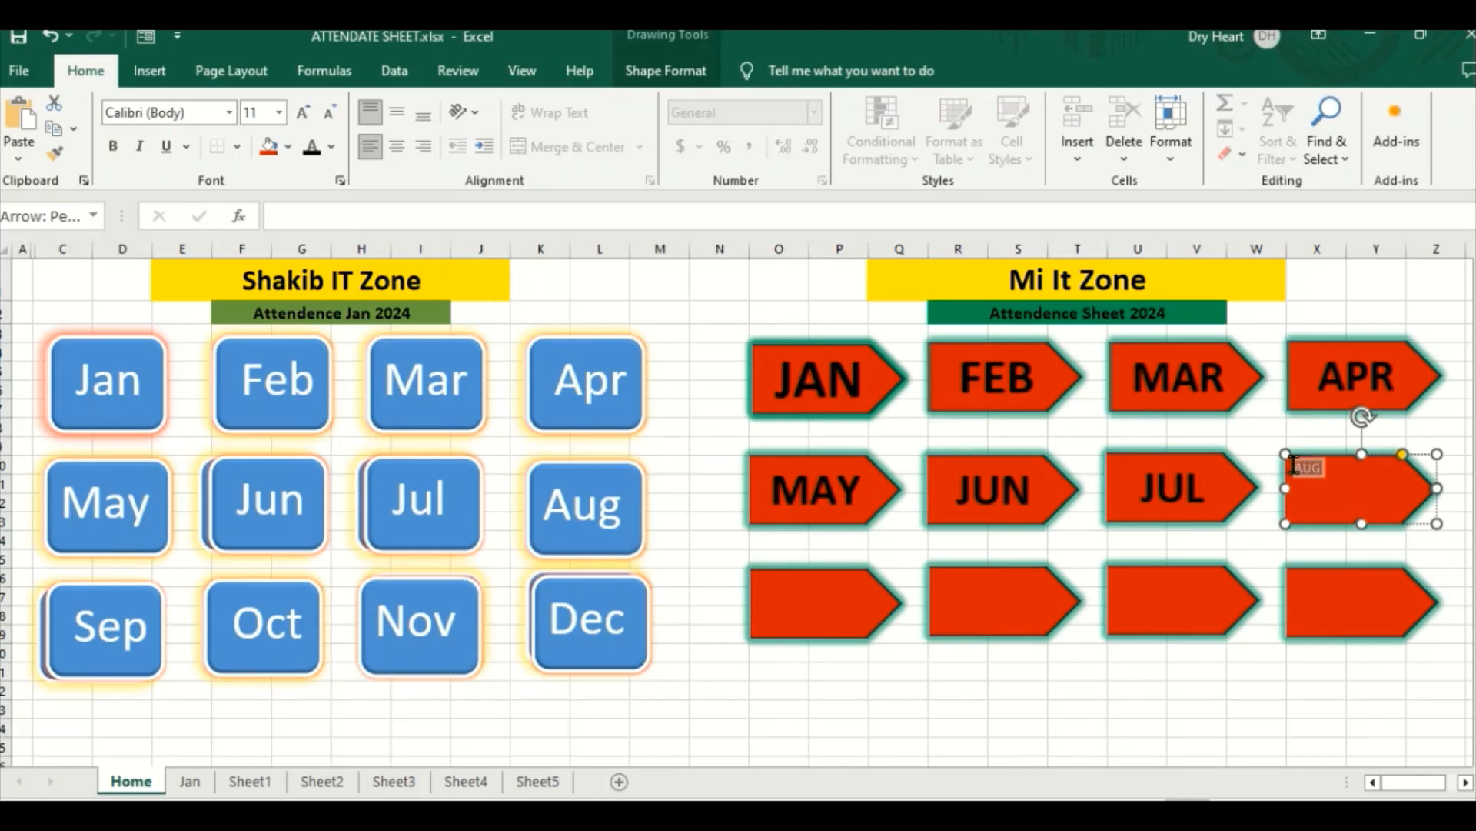
{"action": "left_click", "coordinate": [116, 149]}
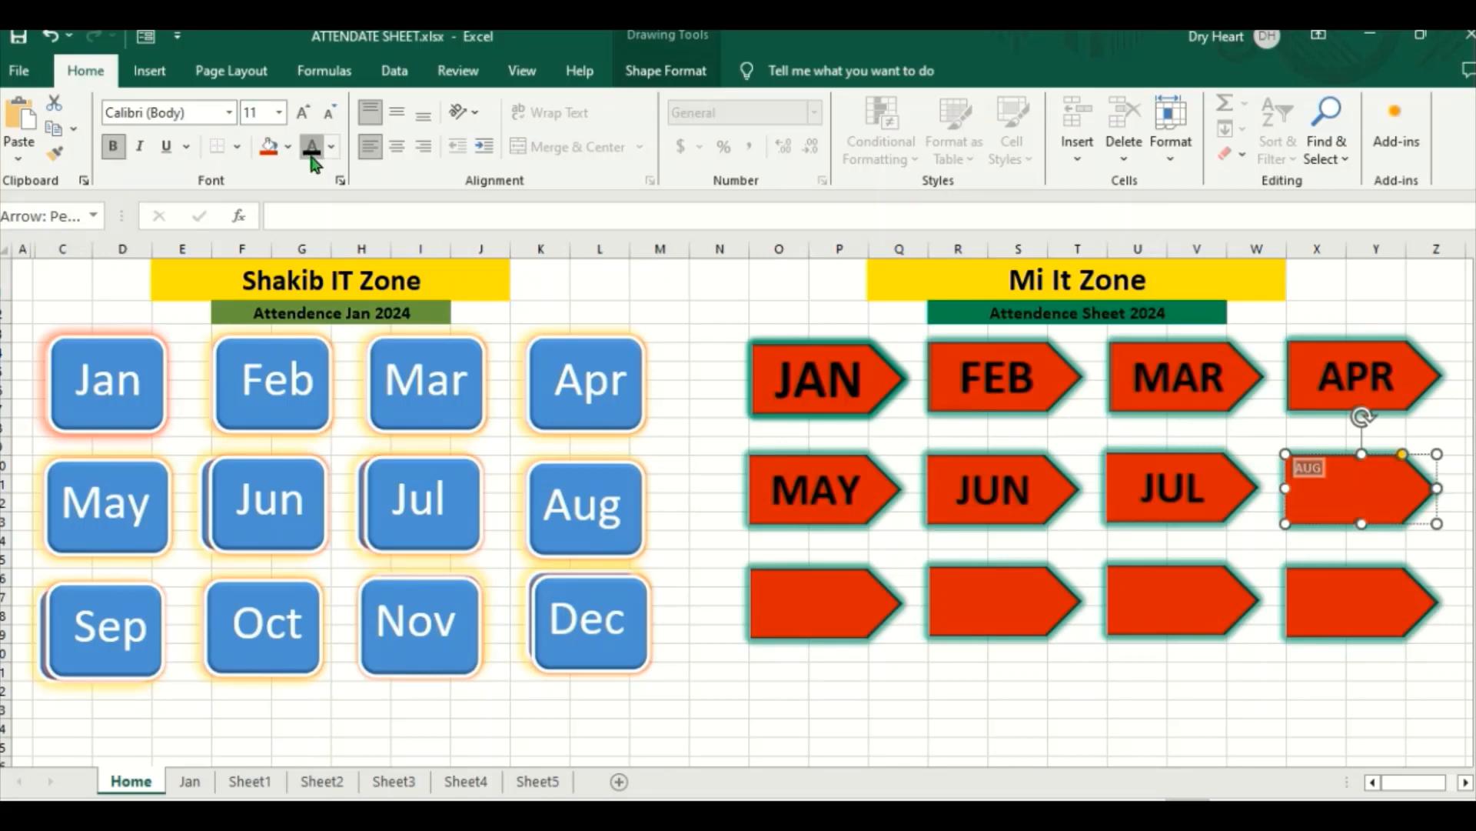
{"action": "left_click", "coordinate": [308, 114]}
{"action": "left_click", "coordinate": [307, 114]}
{"action": "left_click", "coordinate": [308, 114]}
{"action": "left_click", "coordinate": [308, 114]}
{"action": "left_click", "coordinate": [308, 114]}
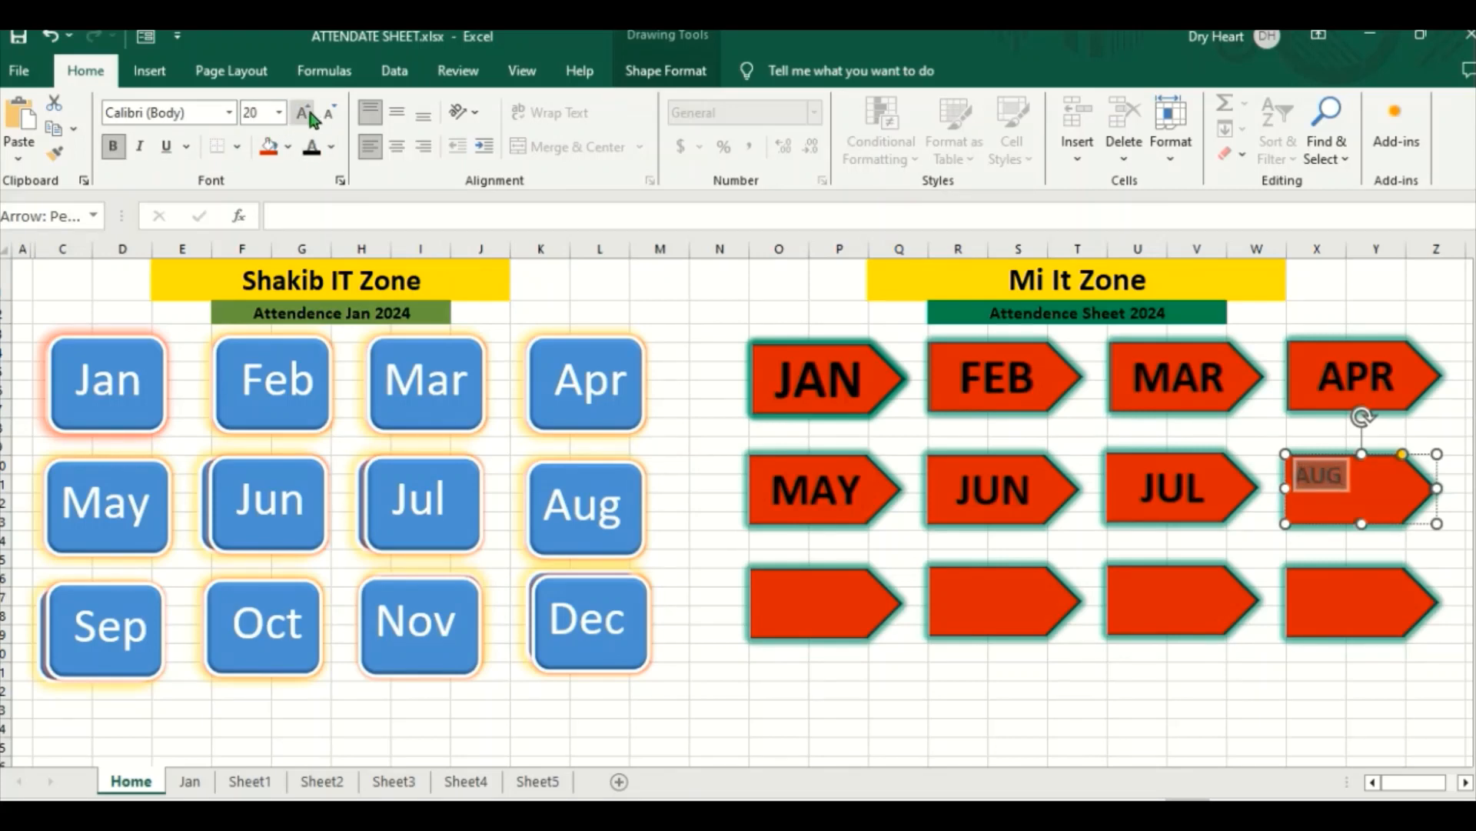
{"action": "left_click", "coordinate": [308, 114]}
{"action": "left_click", "coordinate": [308, 114]}
{"action": "left_click", "coordinate": [306, 114]}
{"action": "left_click", "coordinate": [306, 114]}
{"action": "left_click", "coordinate": [306, 114]}
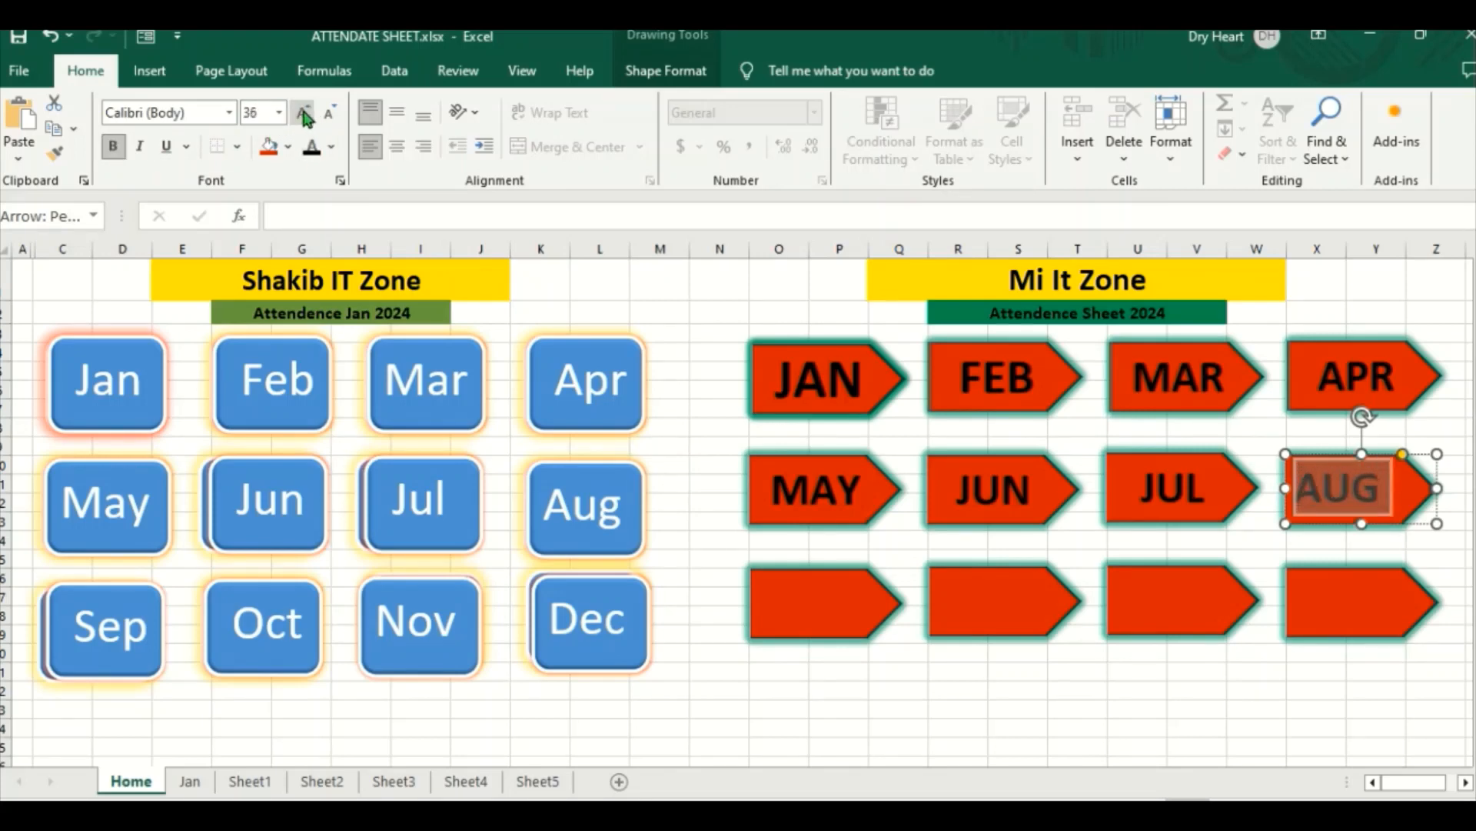
{"action": "left_click", "coordinate": [397, 146]}
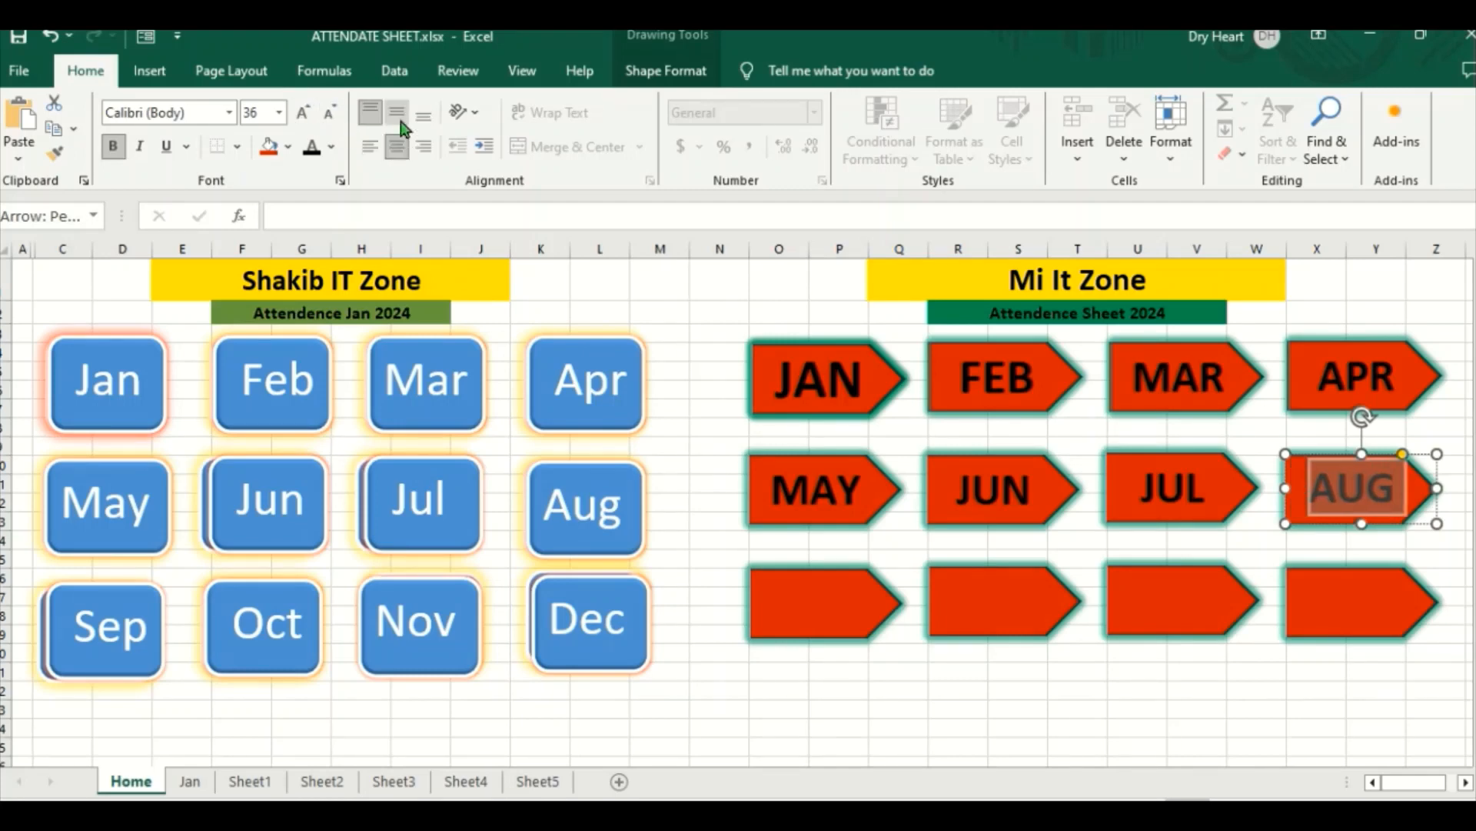
{"action": "left_click", "coordinate": [398, 116]}
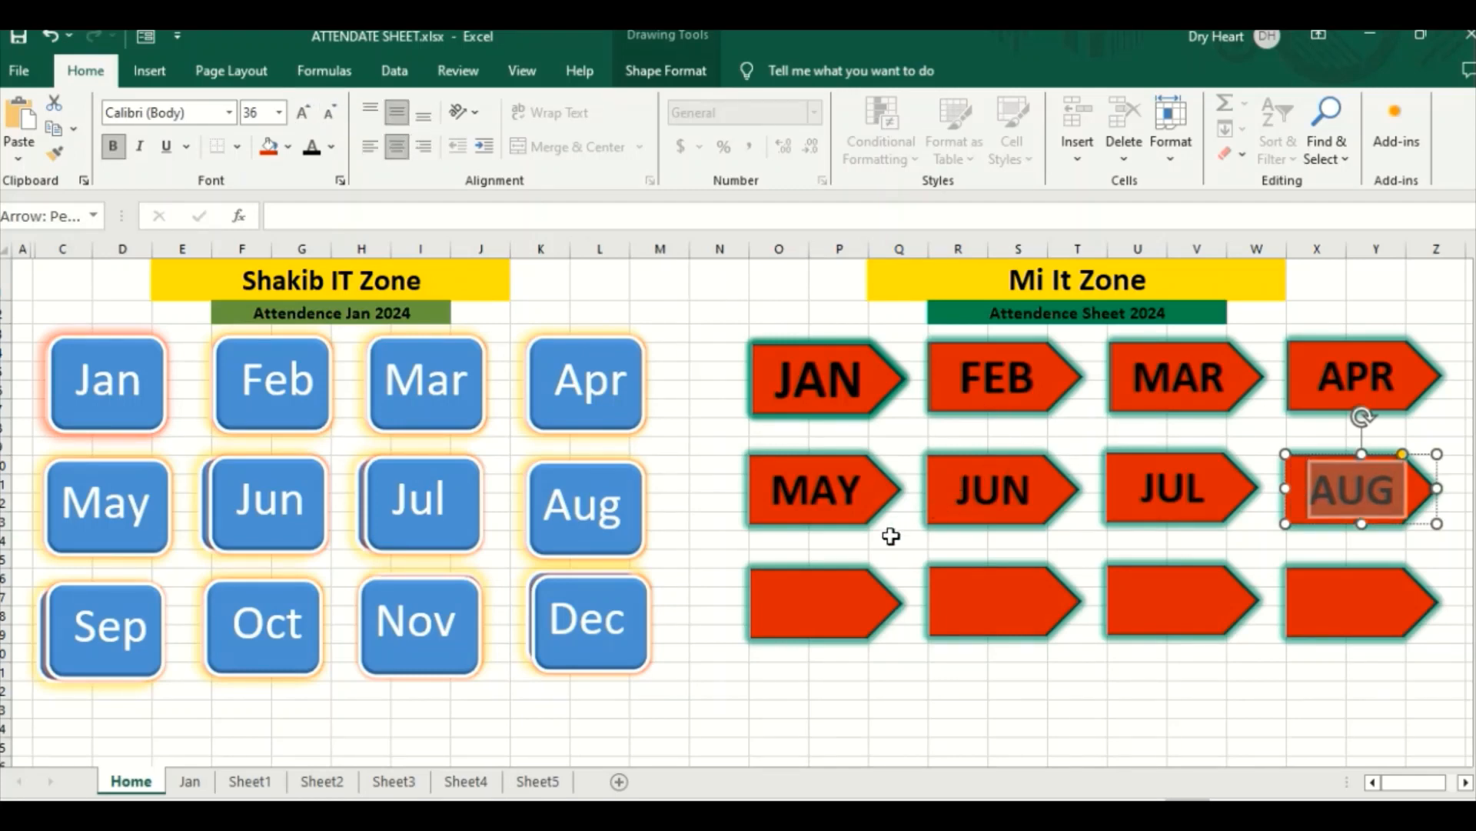
Step: Label the first arrow in the bottom row SEP
{"action": "left_click", "coordinate": [818, 588]}
{"action": "right_click", "coordinate": [818, 588]}
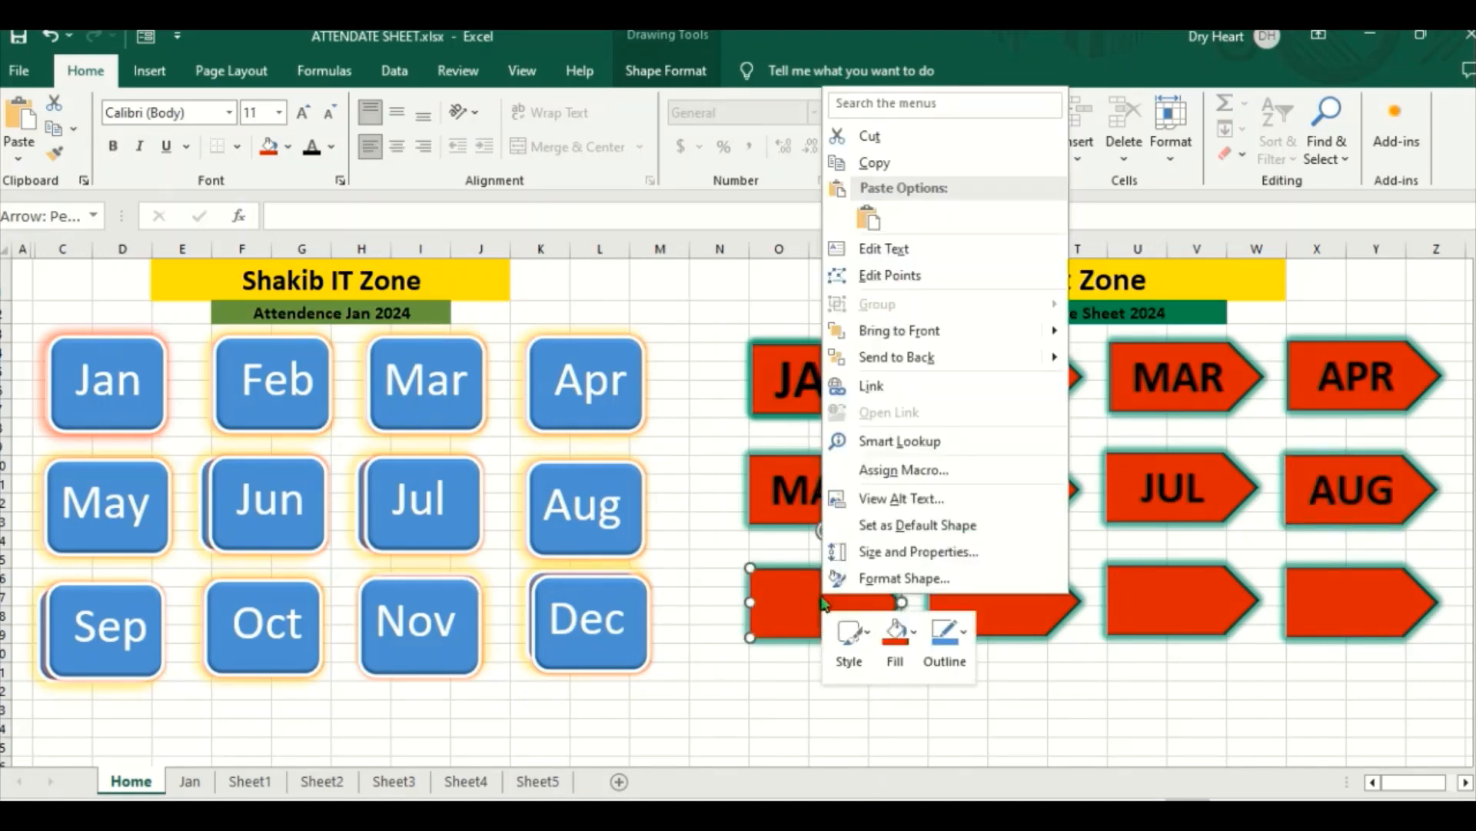
{"action": "left_click", "coordinate": [866, 248]}
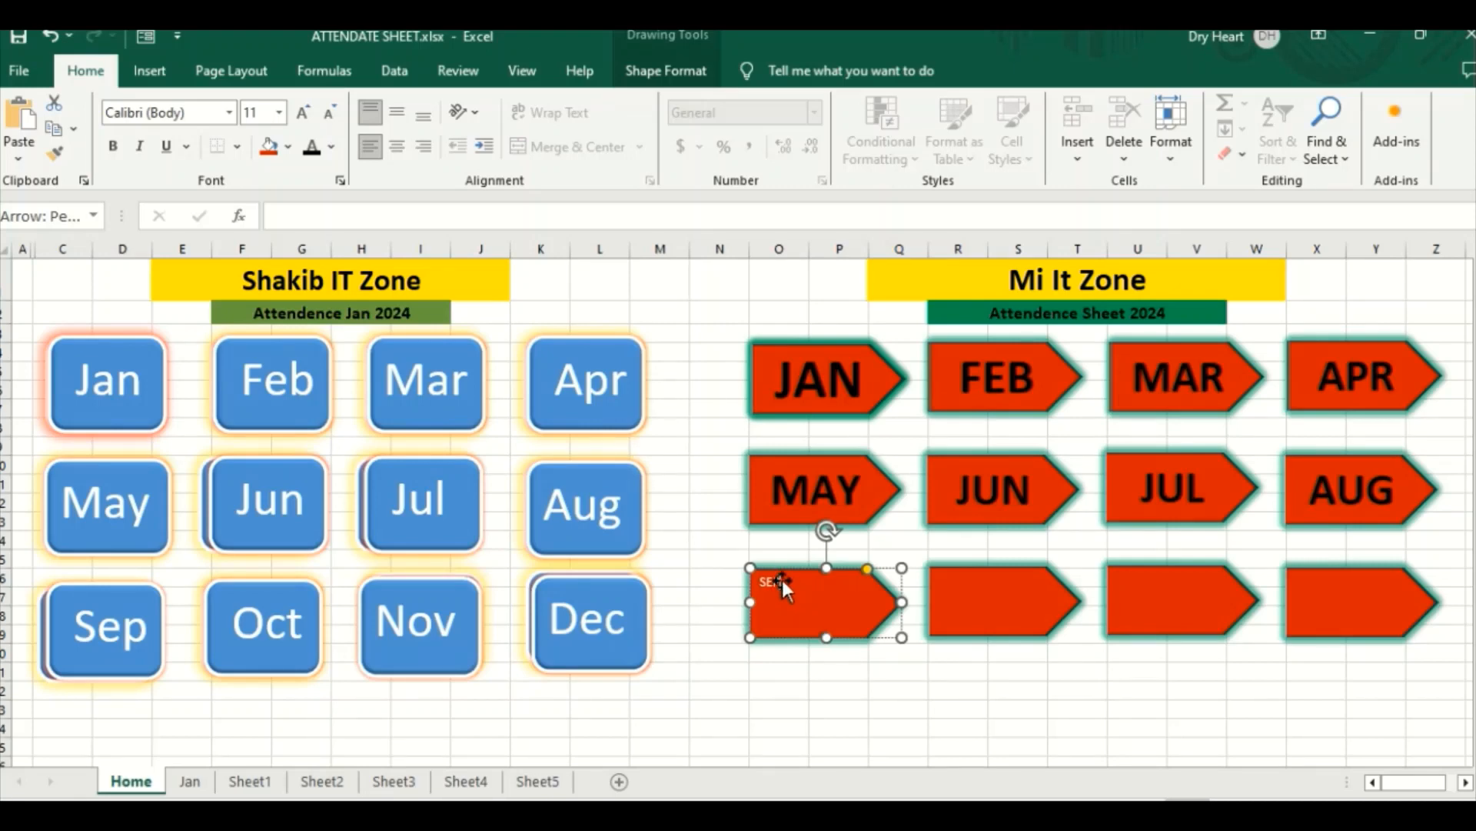
Step: Format the SEP label as bold black text with font size 36 and centre it horizontally and vertically
{"action": "left_click_drag", "start_coordinate": [778, 586], "coordinate": [756, 584]}
{"action": "left_click", "coordinate": [113, 147]}
{"action": "left_click", "coordinate": [304, 116]}
{"action": "left_click", "coordinate": [304, 115]}
{"action": "left_click", "coordinate": [306, 117]}
{"action": "left_click", "coordinate": [306, 117]}
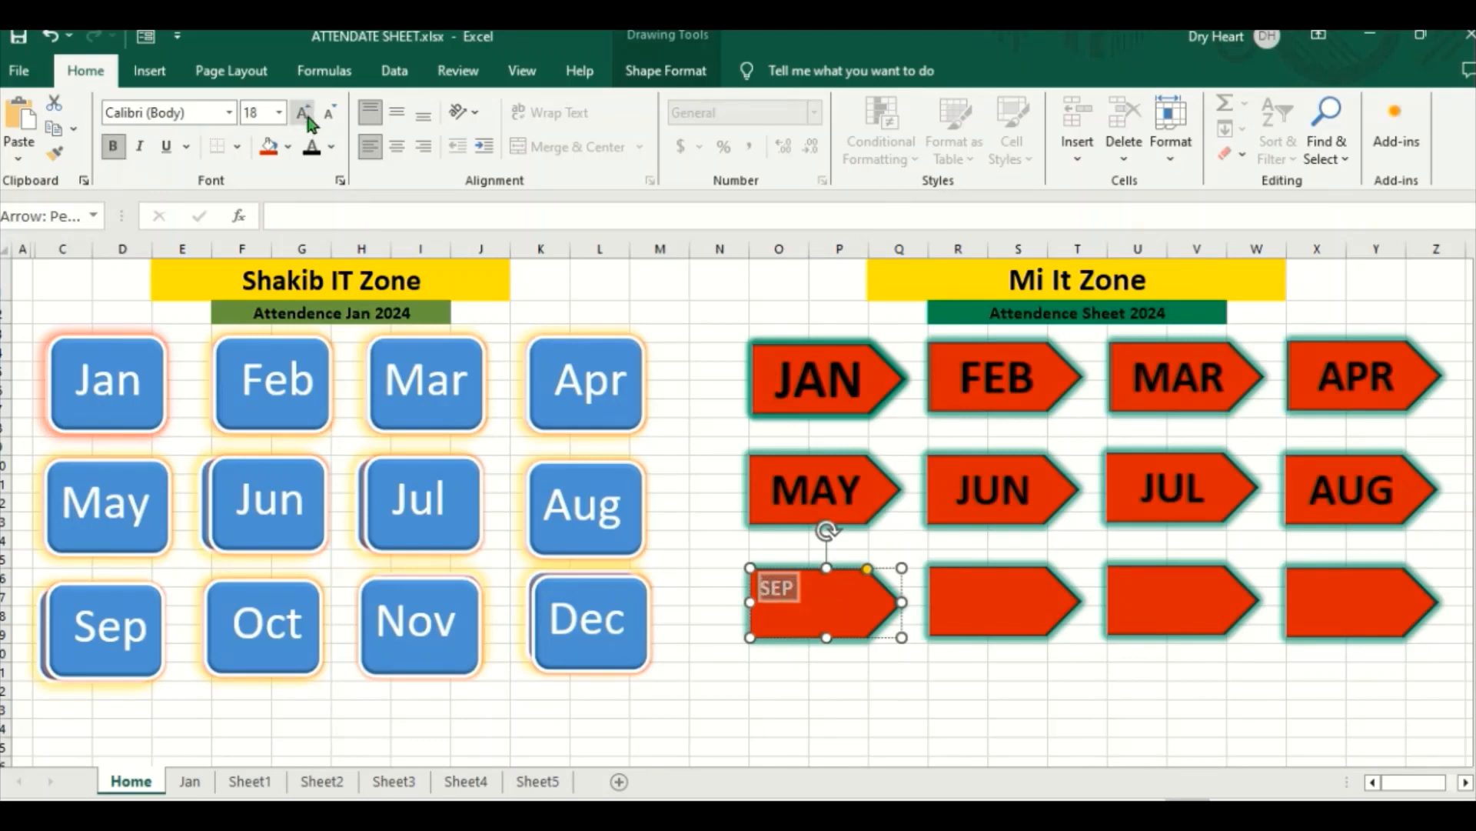
{"action": "left_click", "coordinate": [306, 117]}
{"action": "left_click", "coordinate": [306, 117]}
{"action": "left_click", "coordinate": [306, 117]}
{"action": "left_click", "coordinate": [306, 117]}
{"action": "left_click", "coordinate": [306, 117]}
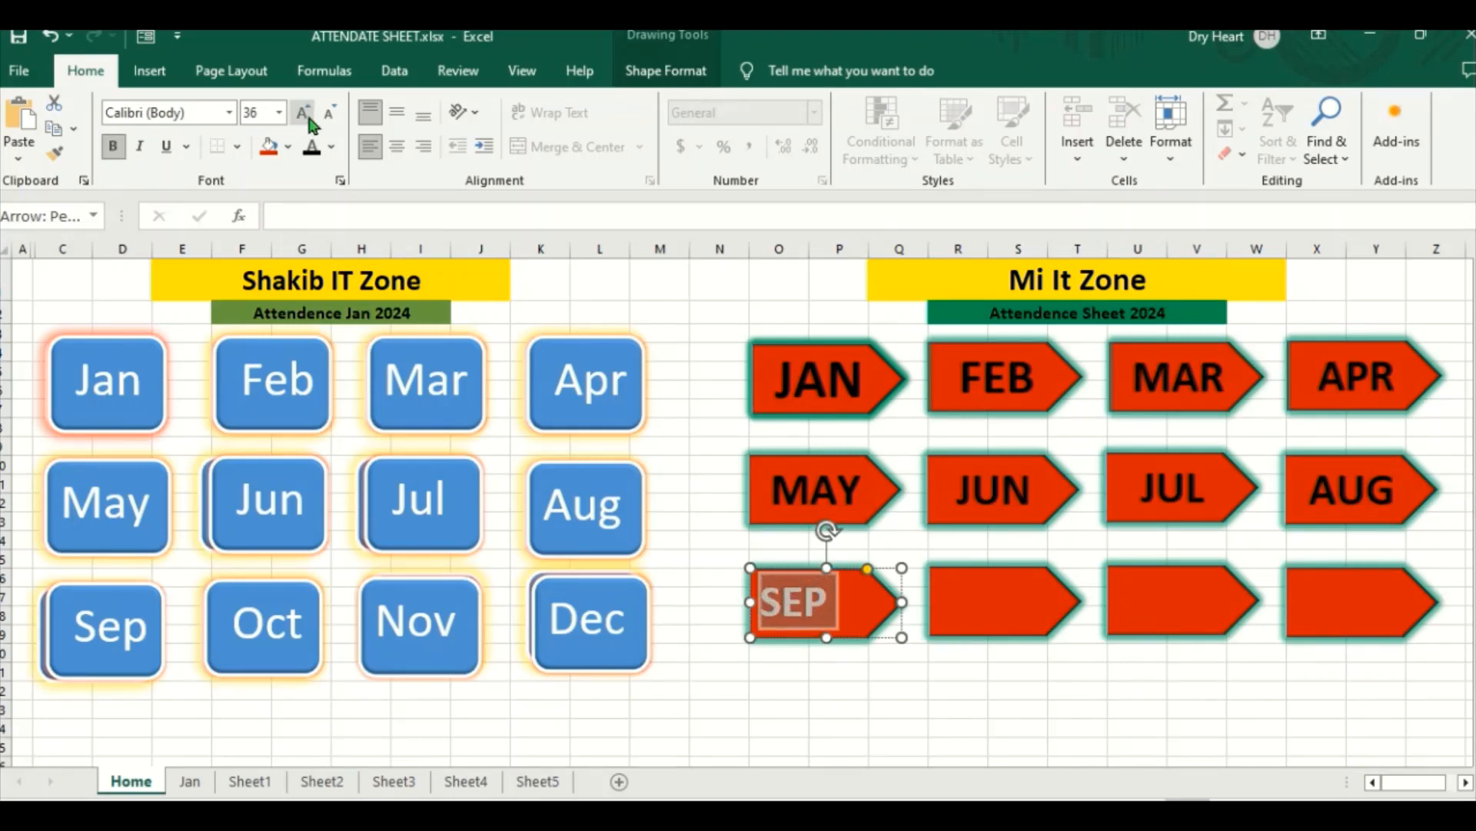
{"action": "left_click", "coordinate": [312, 147]}
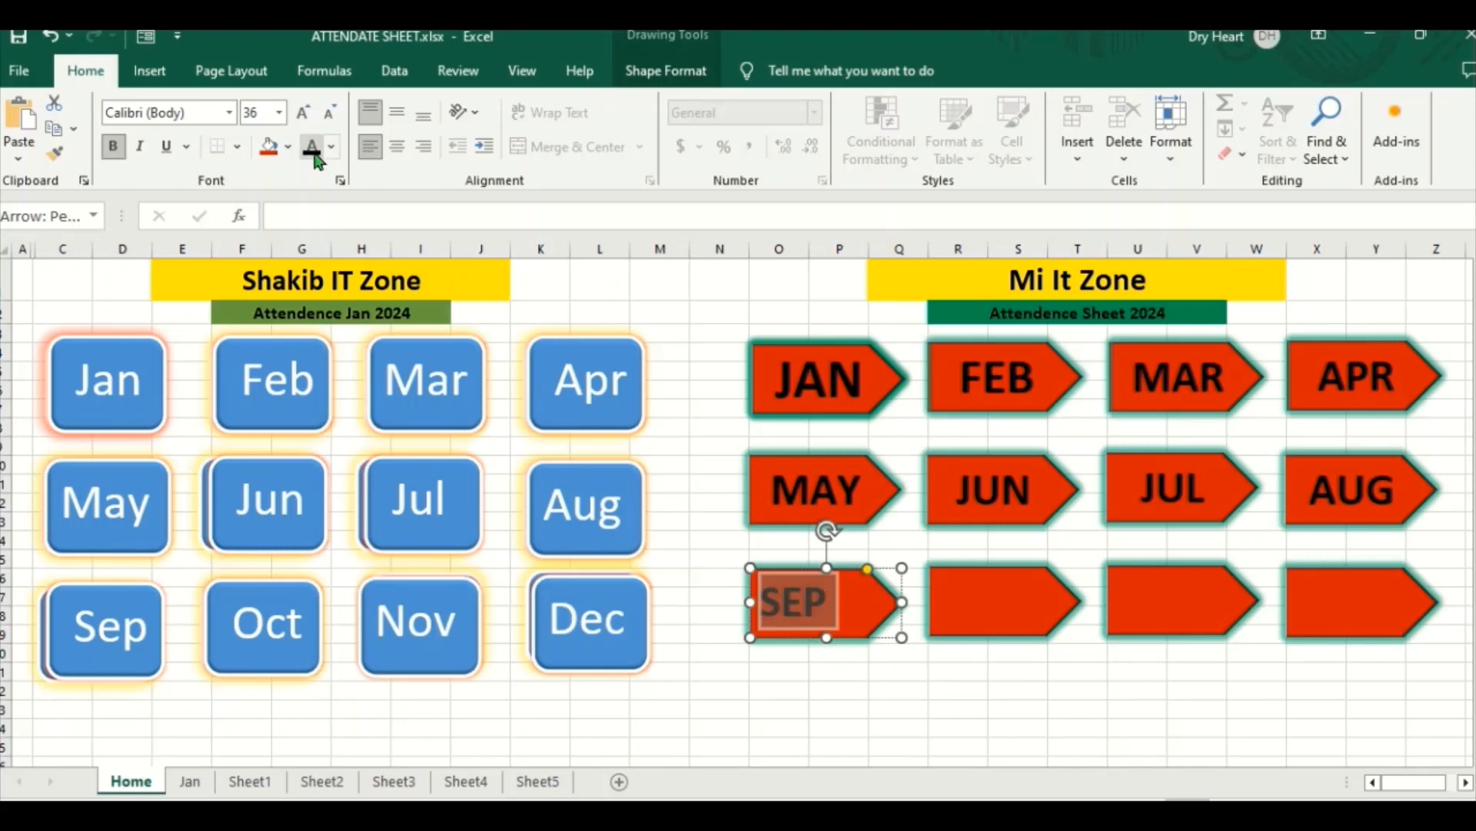
{"action": "left_click", "coordinate": [397, 146]}
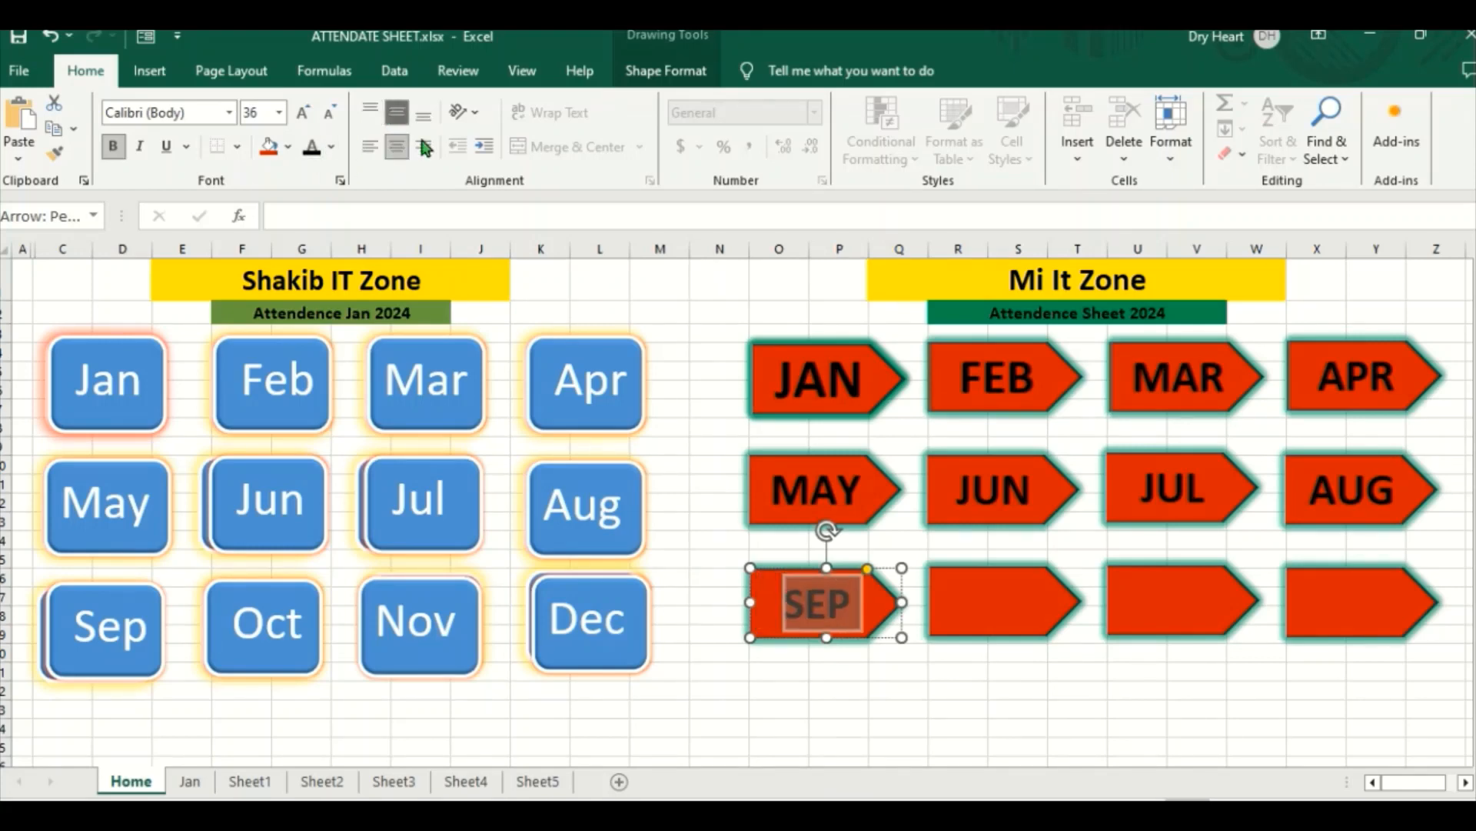
Step: Label the second arrow in the bottom row OCT
{"action": "left_click", "coordinate": [975, 589]}
{"action": "right_click", "coordinate": [975, 589]}
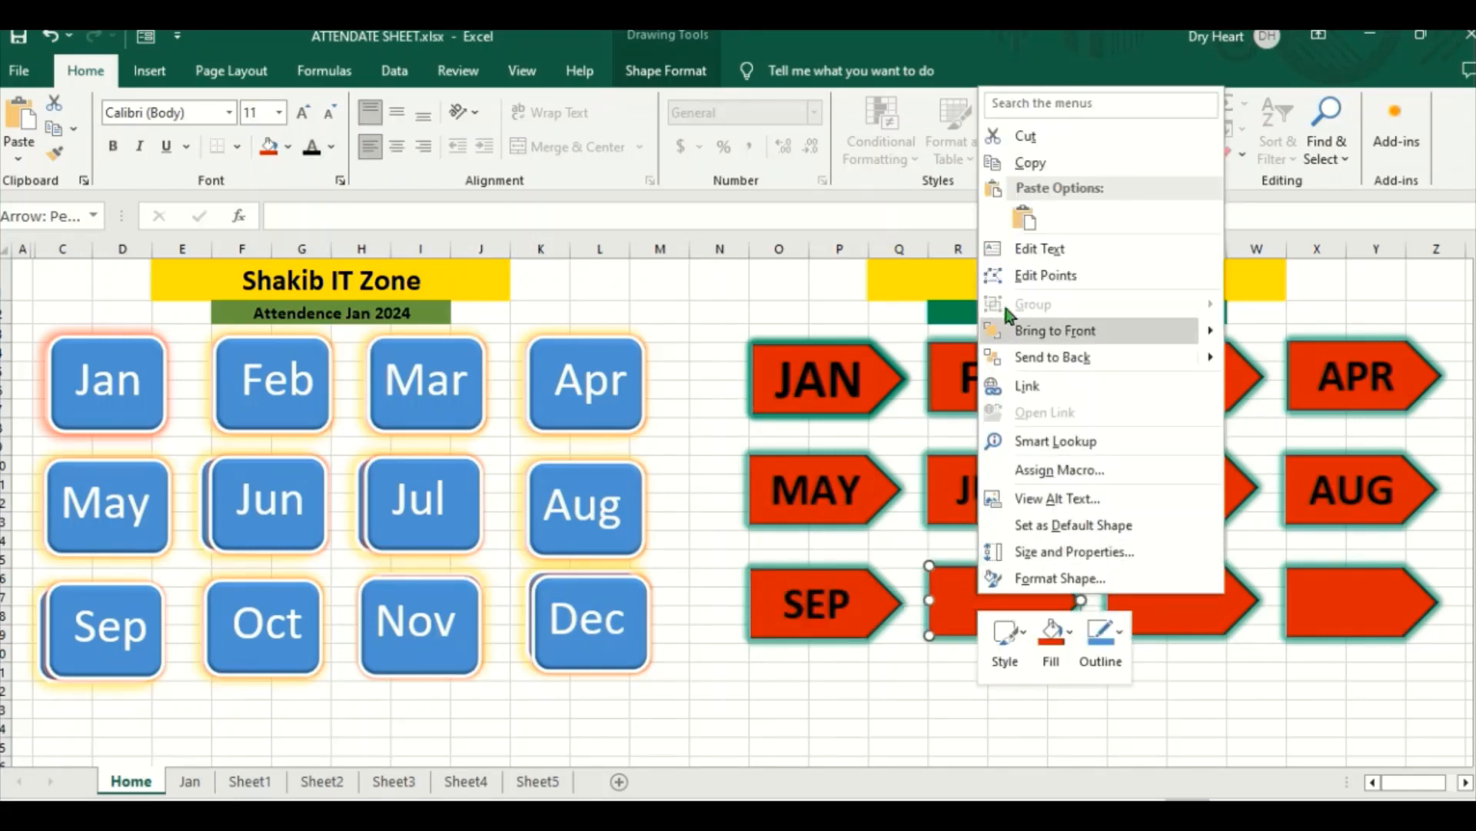
{"action": "left_click", "coordinate": [1019, 243]}
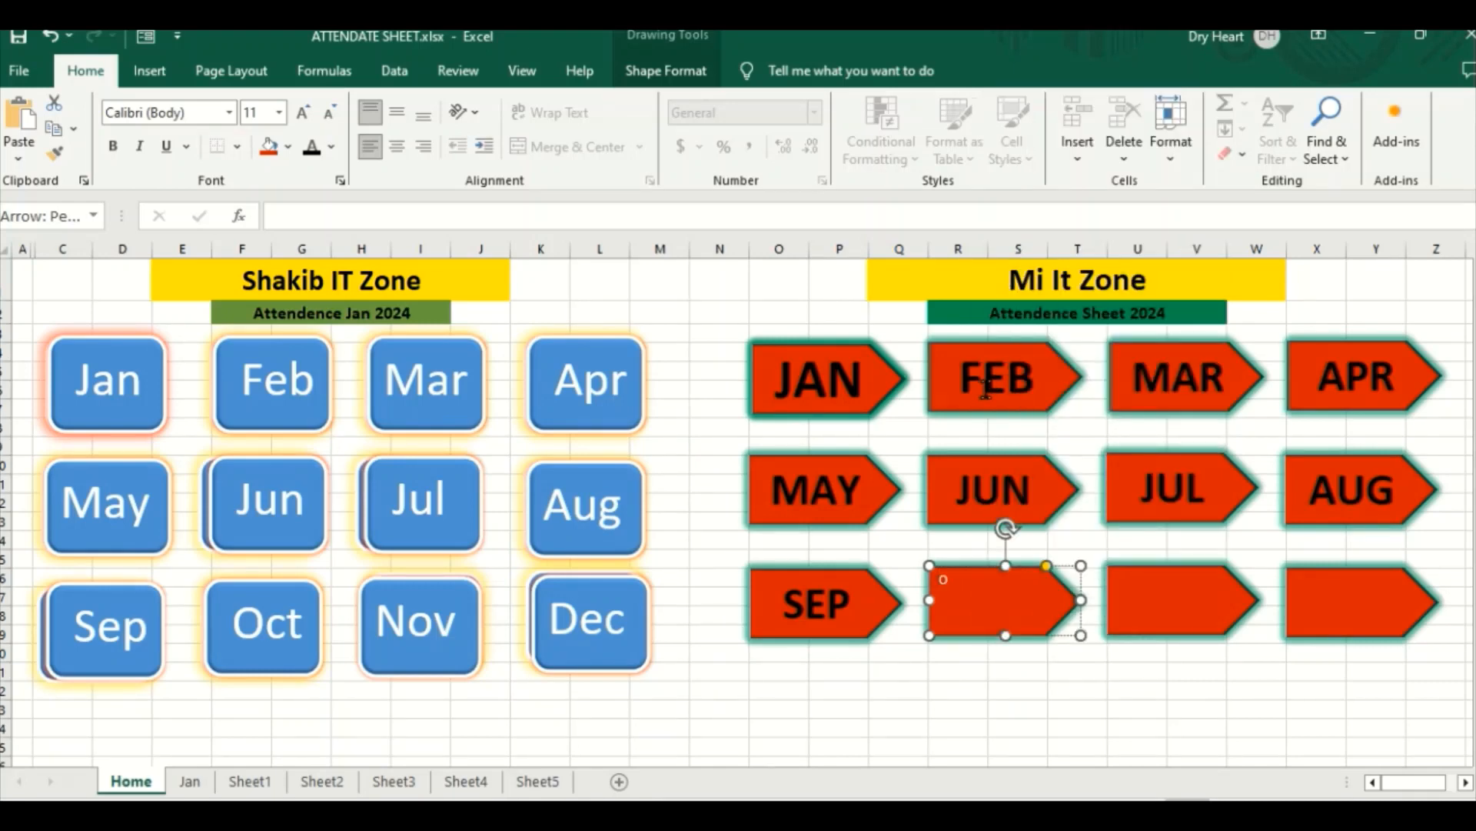
{"action": "type", "text": "OCT"}
Step: Format the OCT label as bold black text with font size 36 and centre it horizontally and vertically
{"action": "left_click_drag", "start_coordinate": [964, 579], "coordinate": [926, 579]}
{"action": "left_click", "coordinate": [118, 151]}
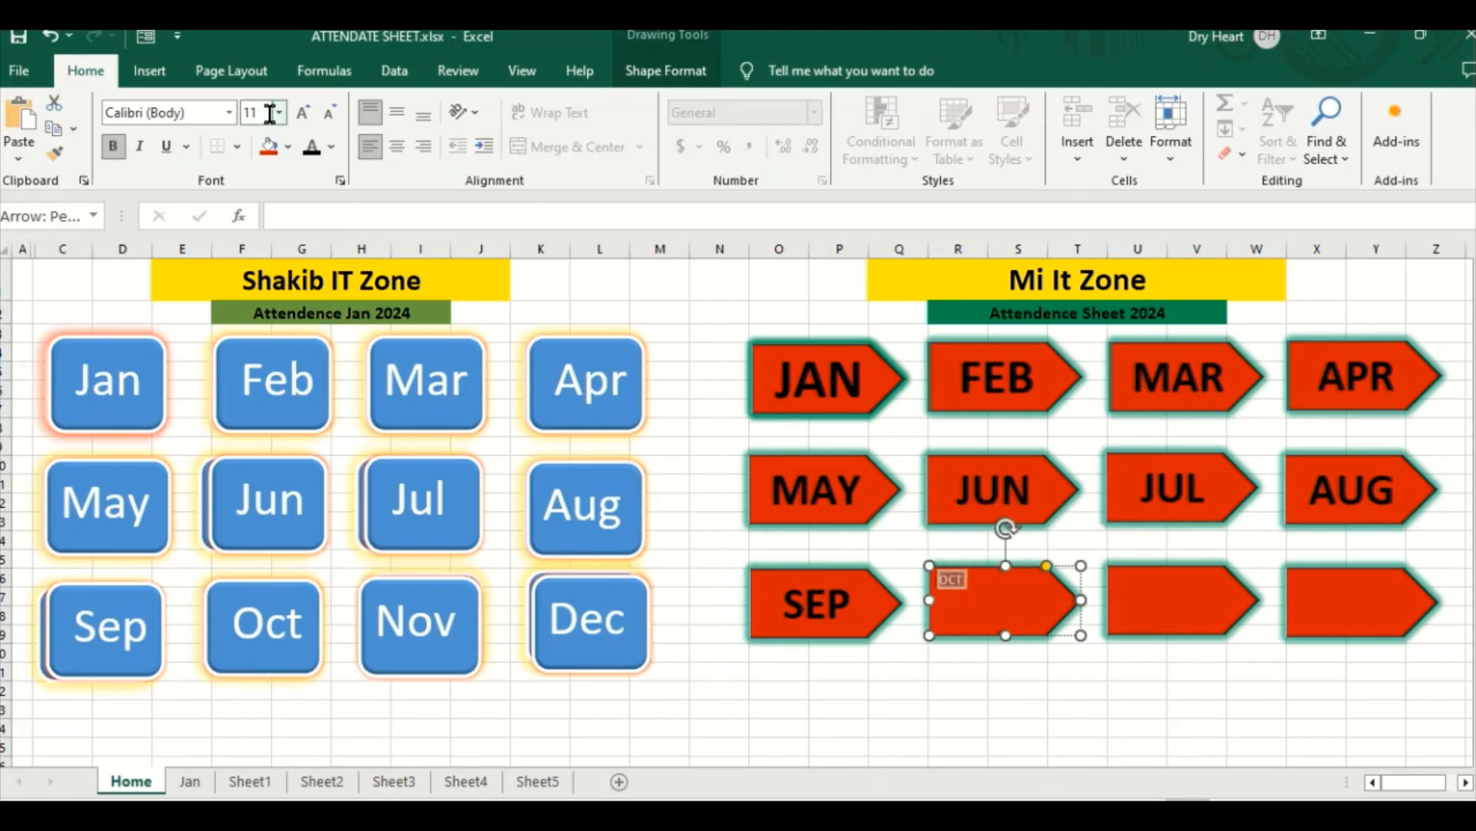
{"action": "left_click", "coordinate": [301, 115]}
{"action": "left_click", "coordinate": [300, 115]}
{"action": "left_click", "coordinate": [301, 115]}
{"action": "left_click", "coordinate": [300, 115]}
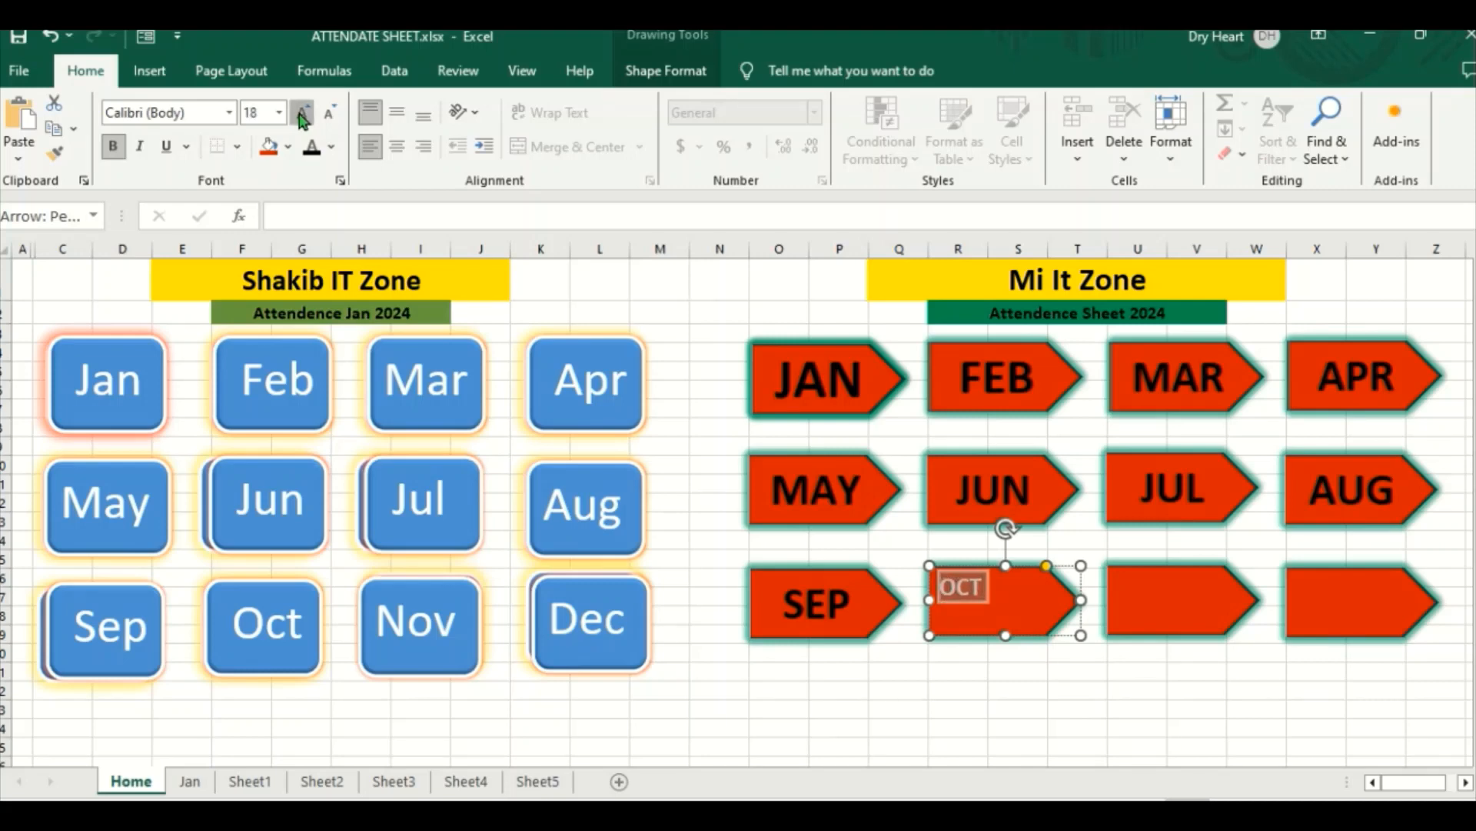
{"action": "left_click", "coordinate": [301, 116]}
{"action": "left_click", "coordinate": [301, 115]}
{"action": "left_click", "coordinate": [300, 116]}
{"action": "left_click", "coordinate": [301, 116]}
{"action": "left_click", "coordinate": [301, 115]}
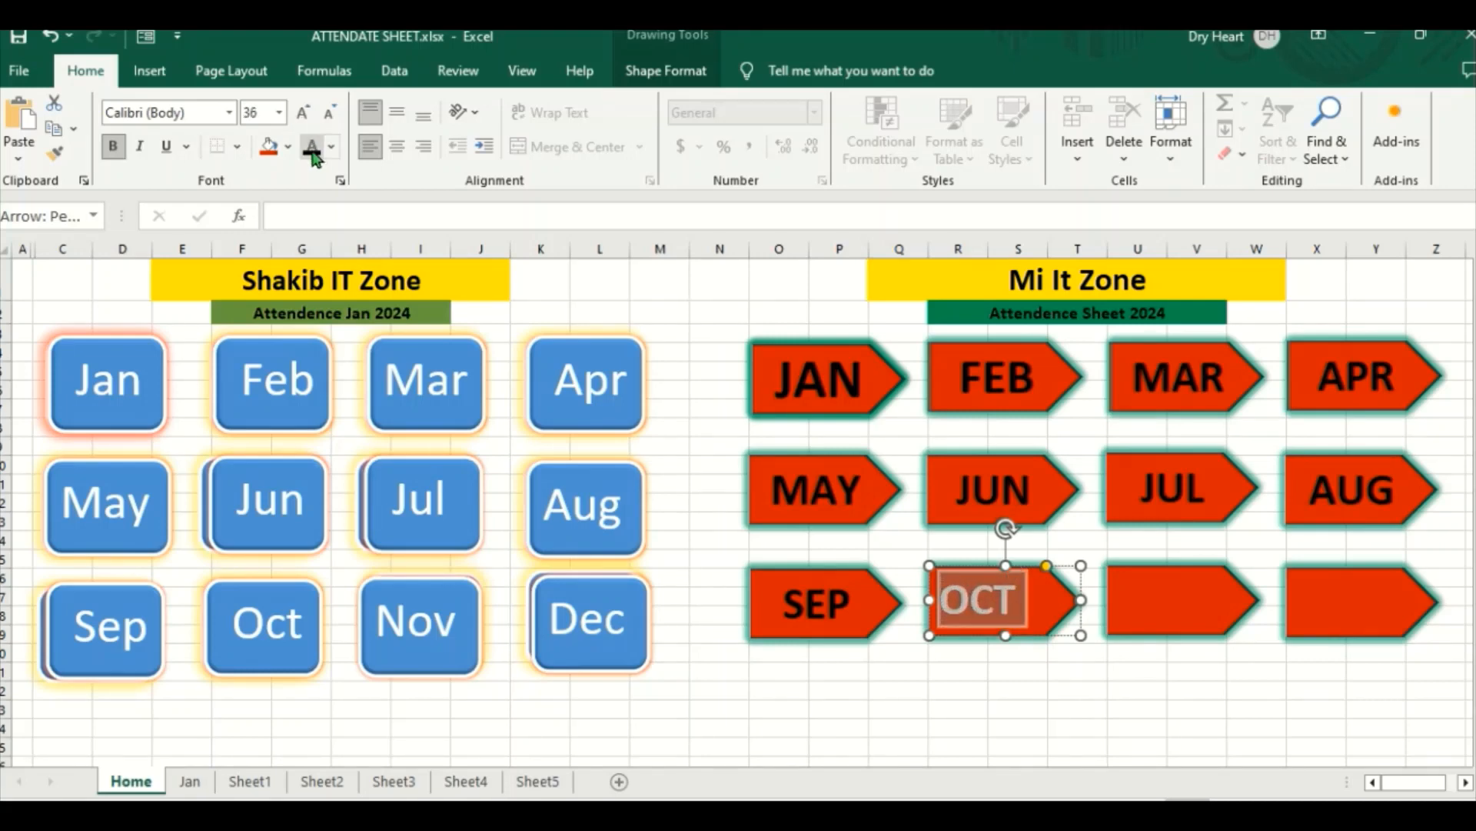
{"action": "left_click", "coordinate": [311, 146]}
{"action": "left_click", "coordinate": [395, 149]}
{"action": "left_click", "coordinate": [397, 114]}
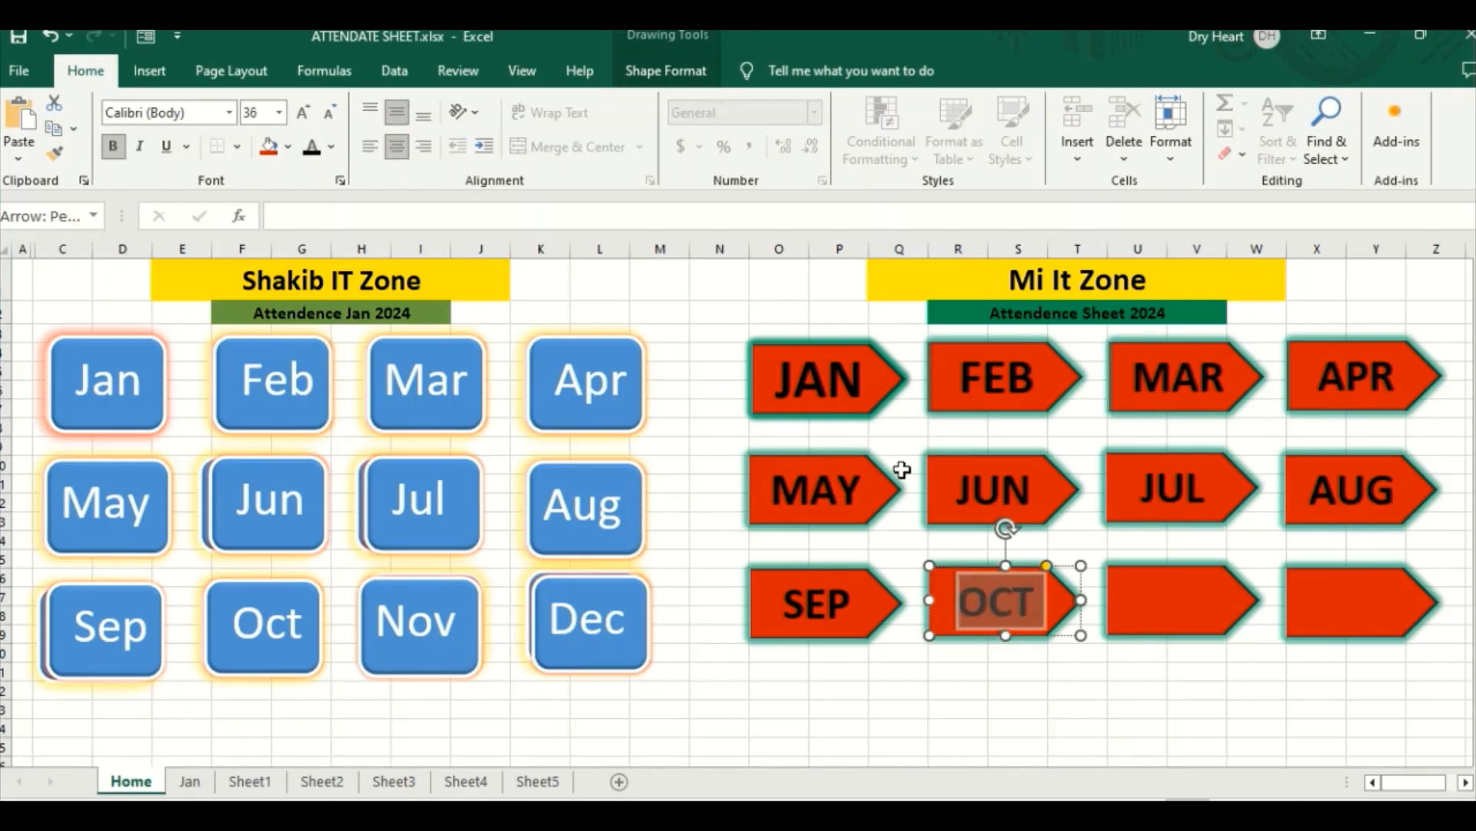
Step: Label the third arrow in the bottom row NOV
{"action": "left_click", "coordinate": [1168, 601]}
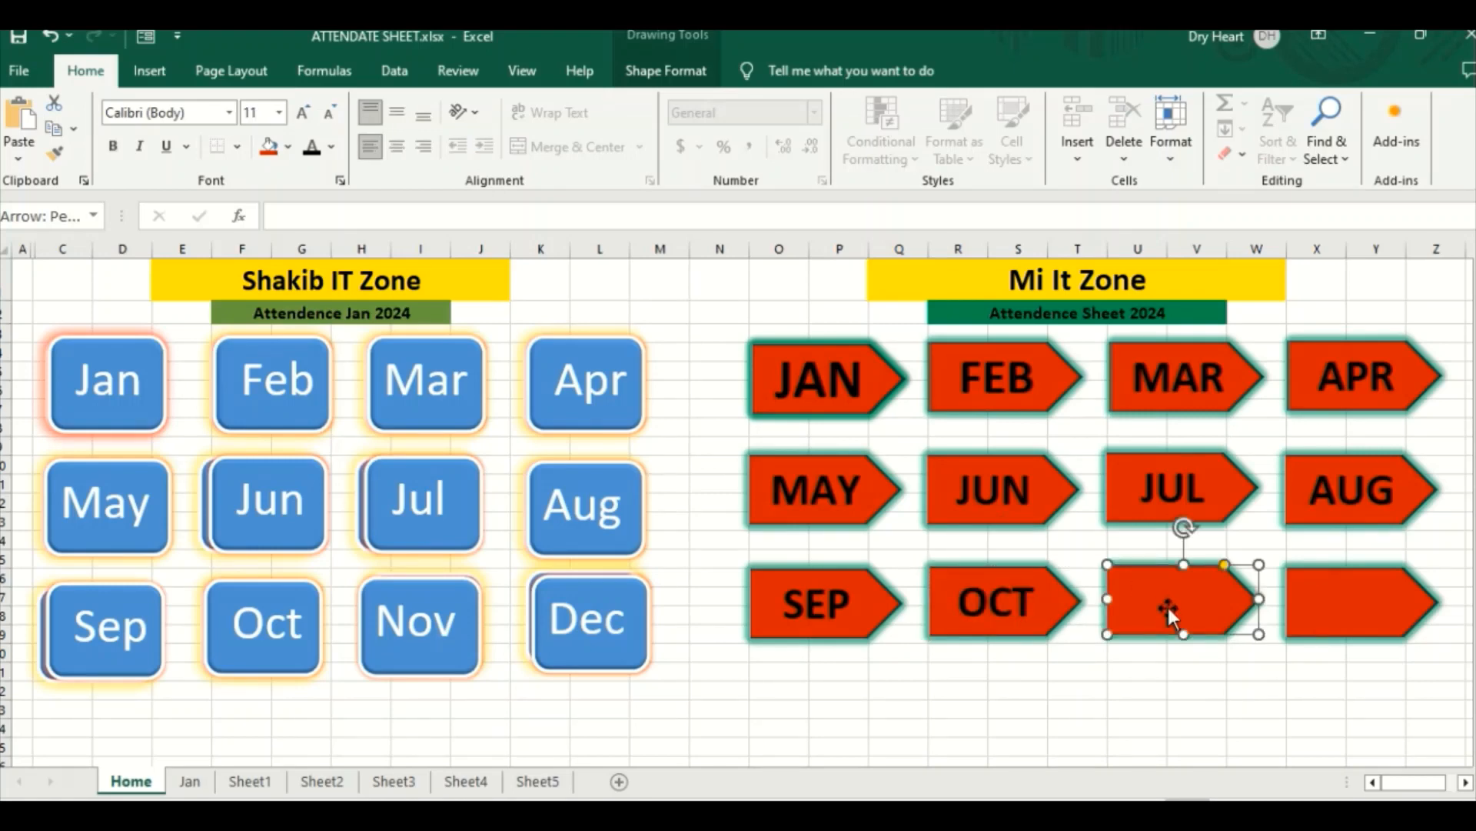
{"action": "right_click", "coordinate": [1166, 602]}
{"action": "key", "text": "Escape"}
{"action": "right_click", "coordinate": [1129, 578]}
{"action": "left_click", "coordinate": [1204, 240]}
Step: Format the NOV label as bold black text with font size 36 and centre it horizontally and vertically
{"action": "left_click_drag", "start_coordinate": [1141, 581], "coordinate": [1113, 578]}
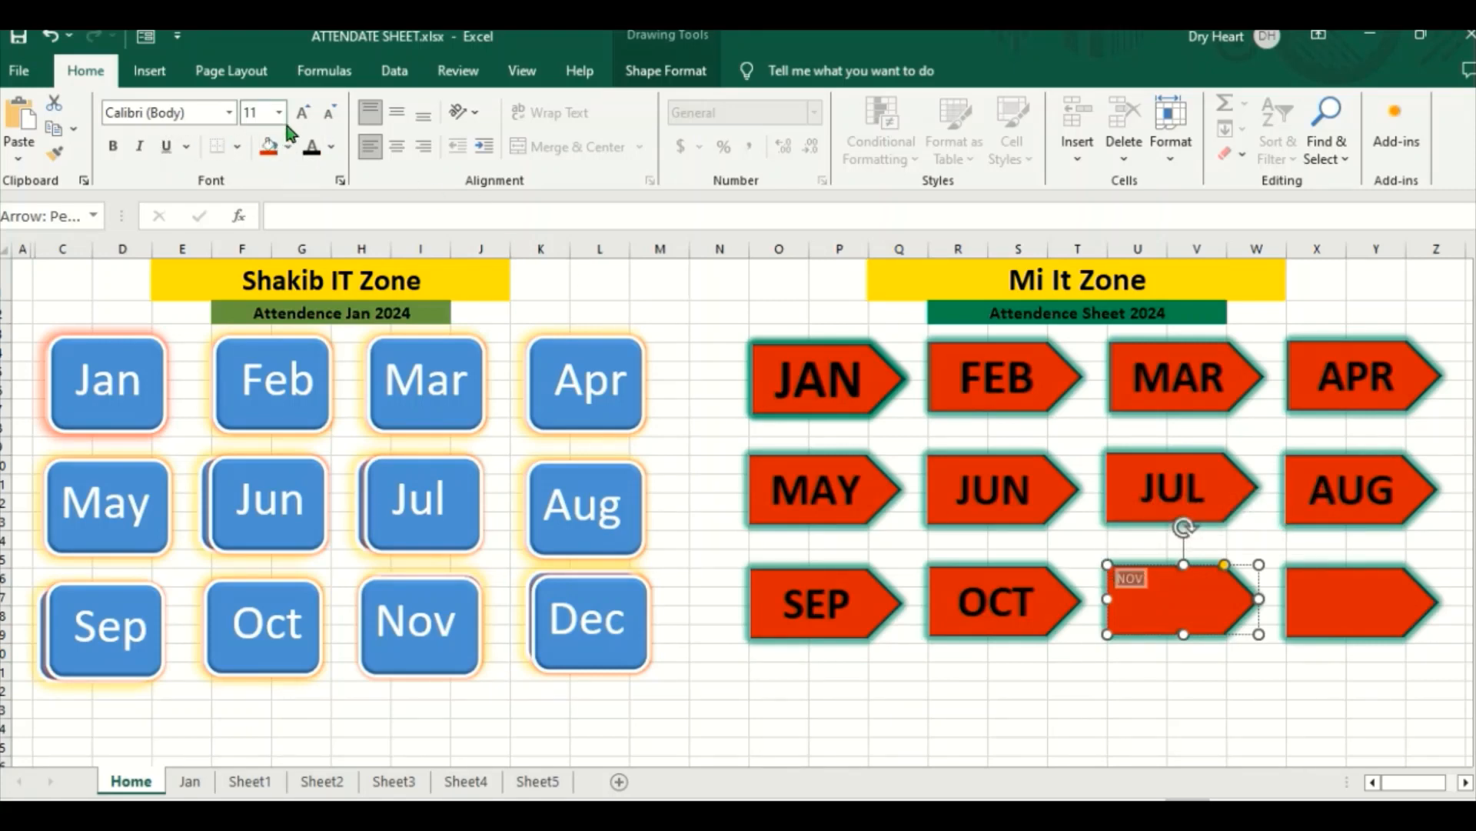
{"action": "left_click", "coordinate": [112, 148]}
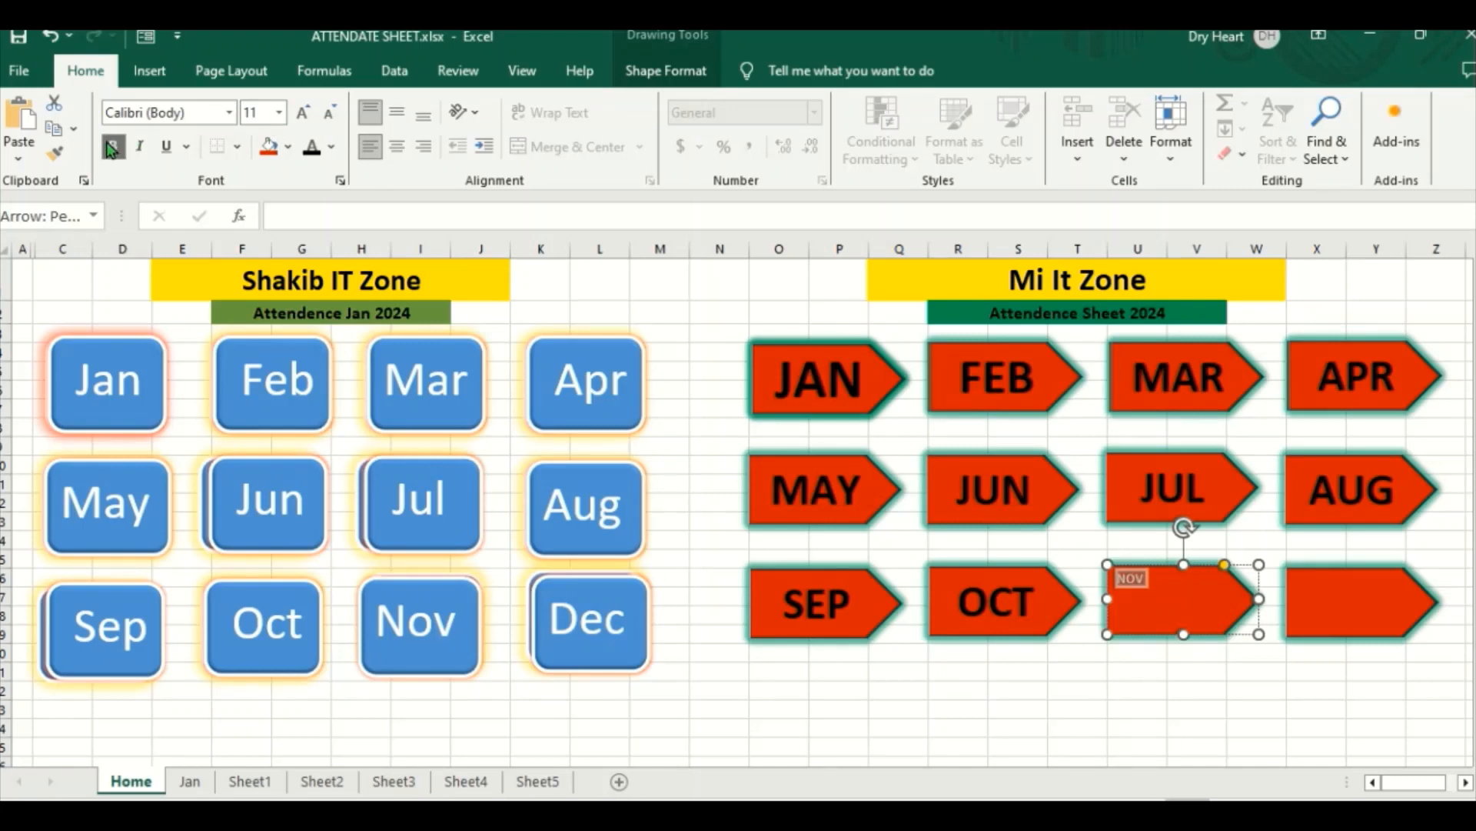
{"action": "left_click", "coordinate": [302, 114]}
{"action": "left_click", "coordinate": [301, 114]}
{"action": "left_click", "coordinate": [302, 114]}
{"action": "left_click", "coordinate": [302, 116]}
{"action": "left_click", "coordinate": [301, 115]}
{"action": "left_click", "coordinate": [302, 116]}
{"action": "left_click", "coordinate": [301, 116]}
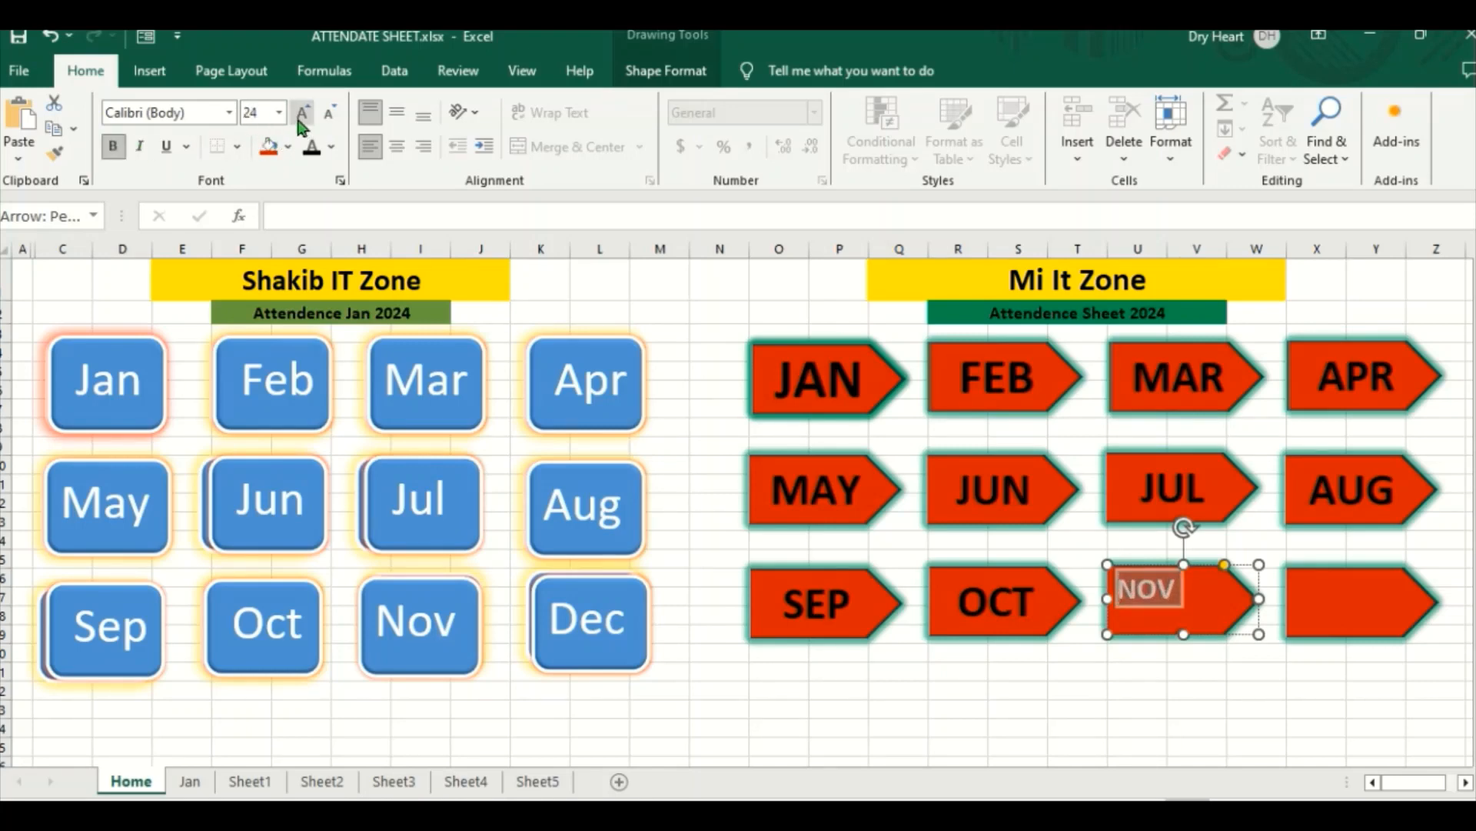
{"action": "left_click", "coordinate": [301, 115]}
{"action": "left_click", "coordinate": [301, 115]}
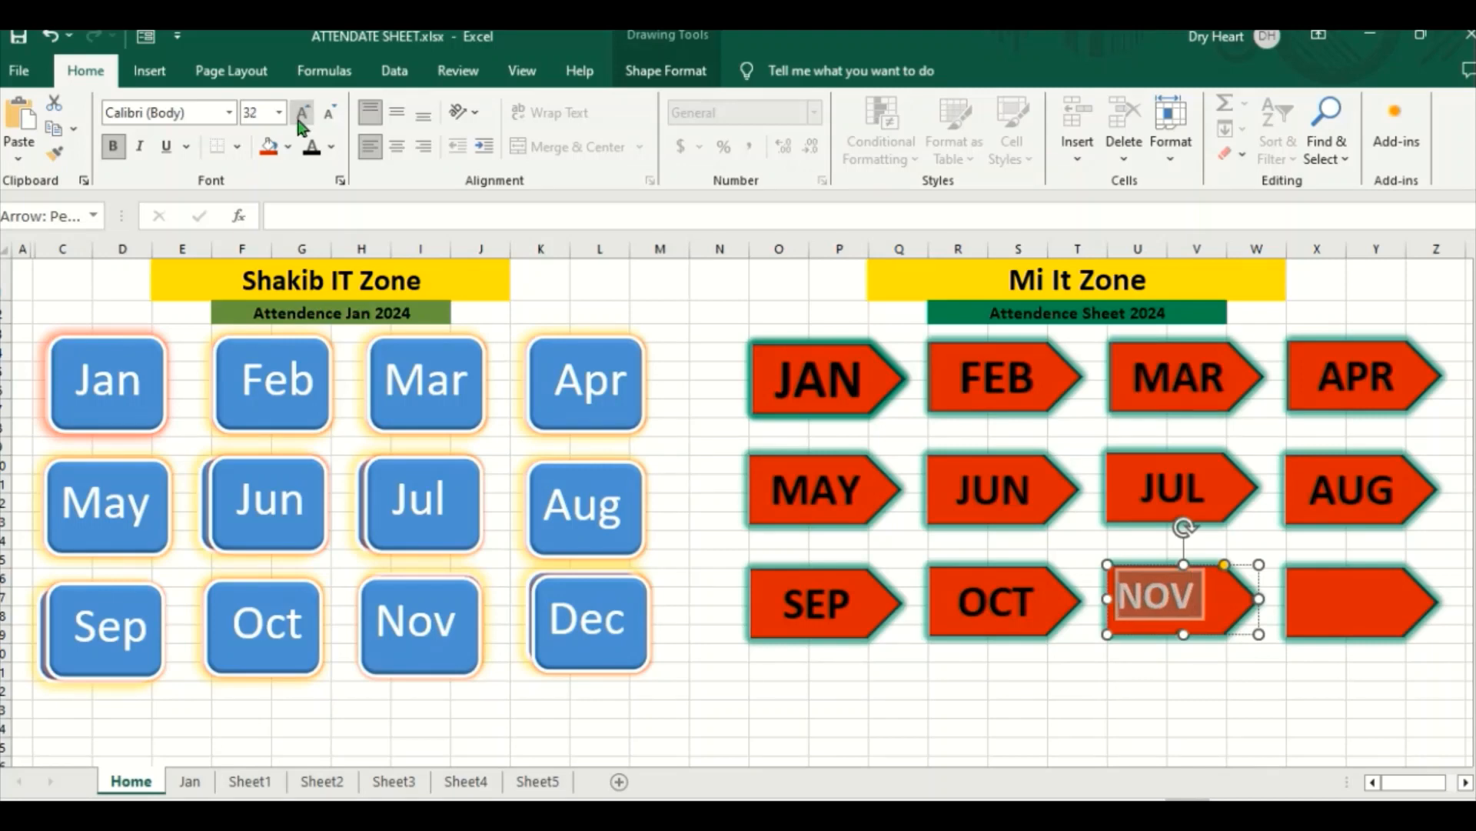
{"action": "left_click", "coordinate": [300, 117]}
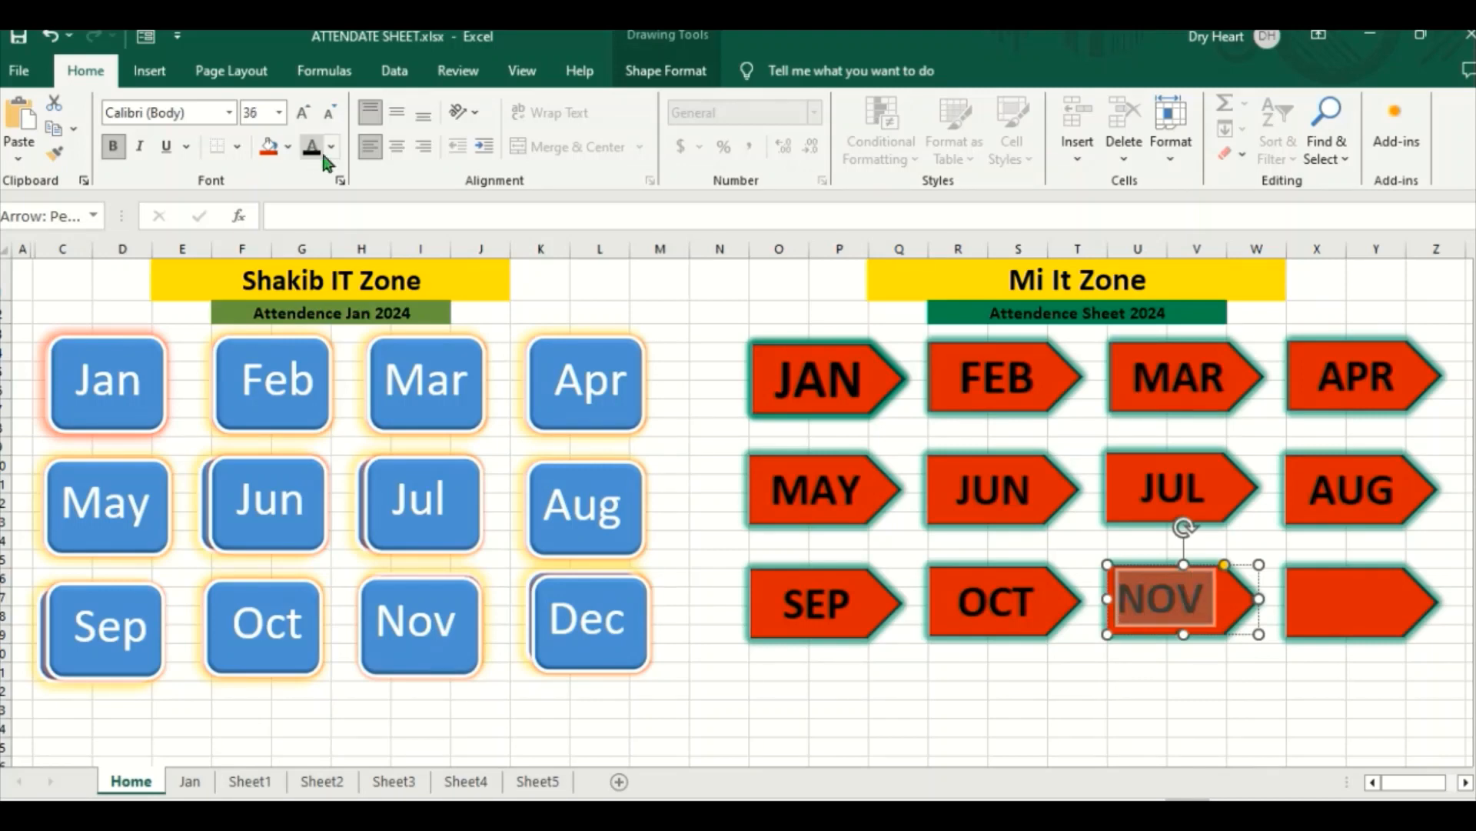
{"action": "left_click", "coordinate": [395, 154]}
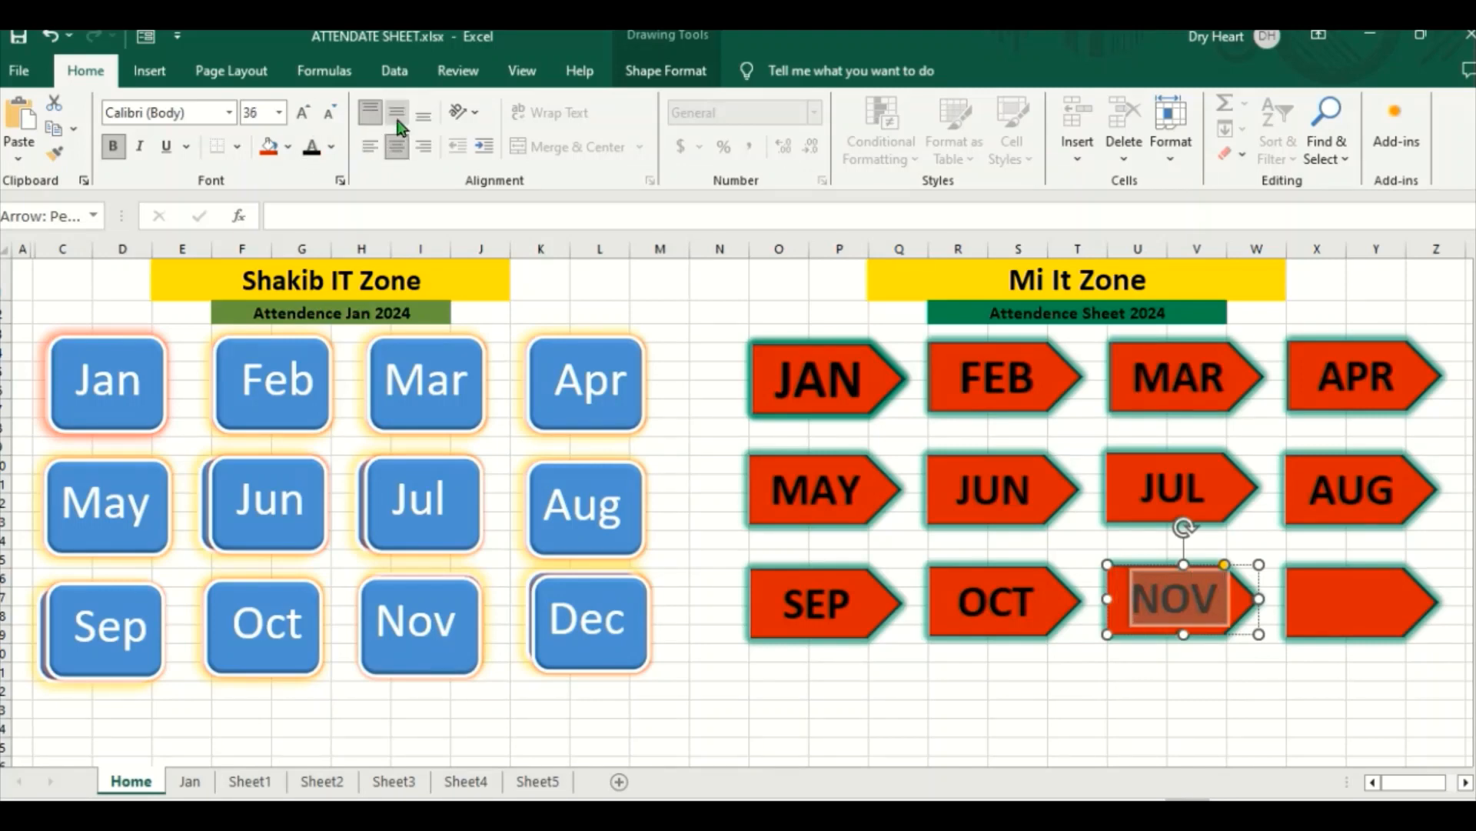
Step: Label the fourth arrow in the bottom row DEC
{"action": "left_click", "coordinate": [1324, 603]}
{"action": "right_click", "coordinate": [1332, 606]}
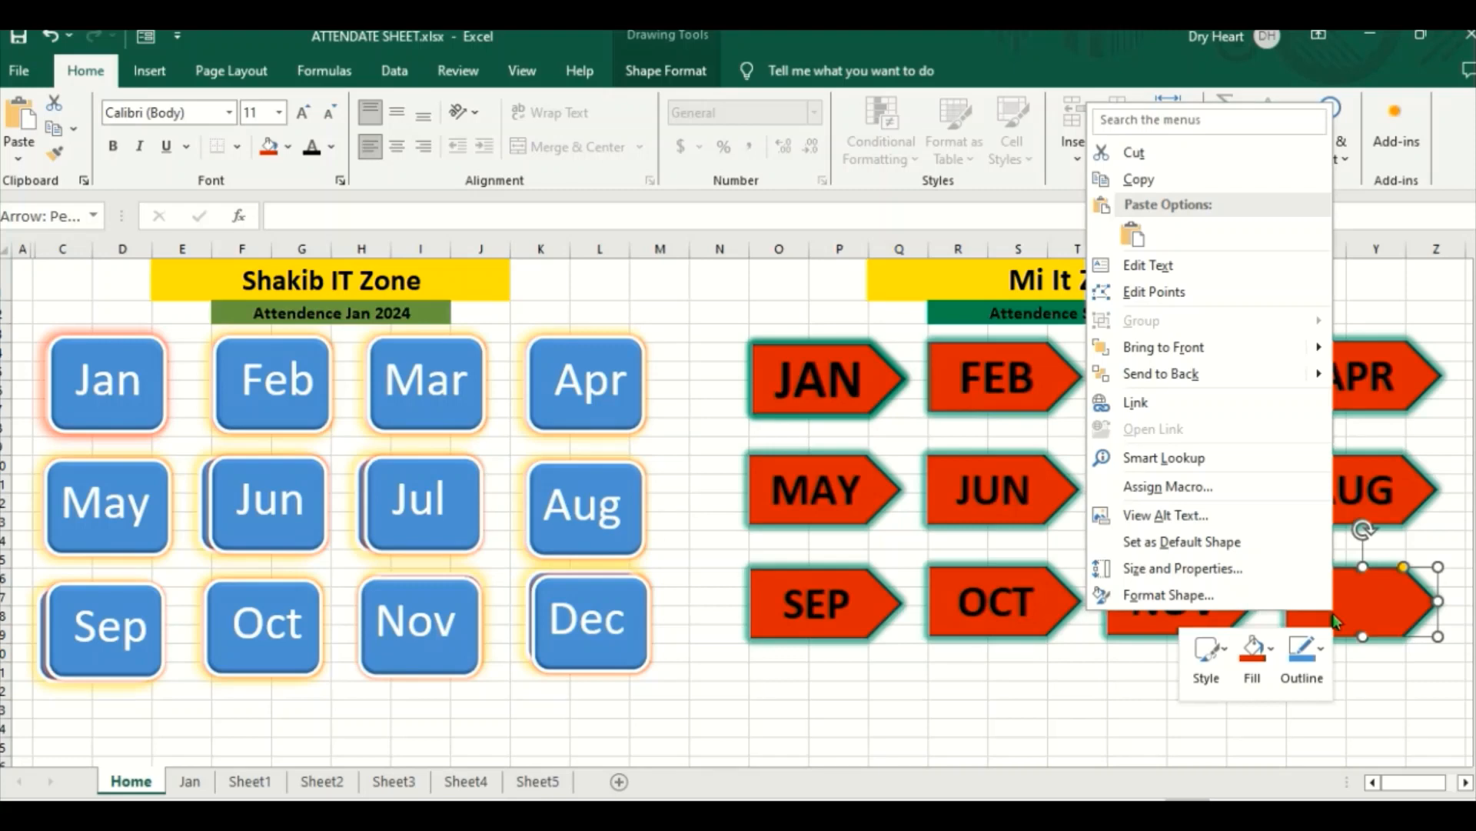
{"action": "left_click", "coordinate": [1131, 266]}
{"action": "type", "text": "DEC"}
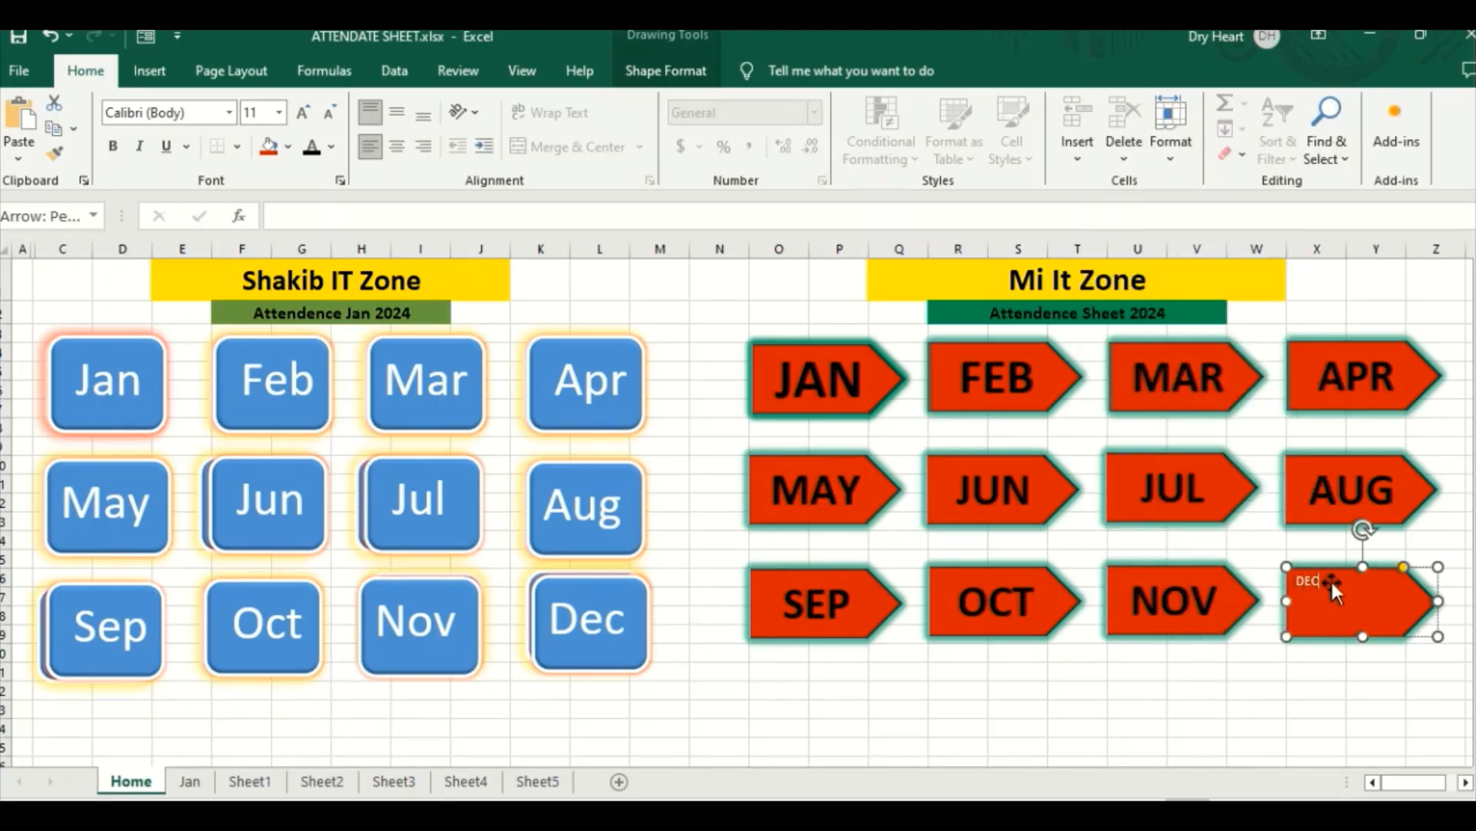
Step: Format the DEC label as bold black text with font size 36 and centre it horizontally and vertically
{"action": "left_click_drag", "start_coordinate": [1315, 581], "coordinate": [1283, 578]}
{"action": "left_click", "coordinate": [113, 146]}
{"action": "left_click", "coordinate": [304, 115]}
{"action": "left_click", "coordinate": [305, 116]}
{"action": "left_click", "coordinate": [305, 115]}
{"action": "left_click", "coordinate": [304, 115]}
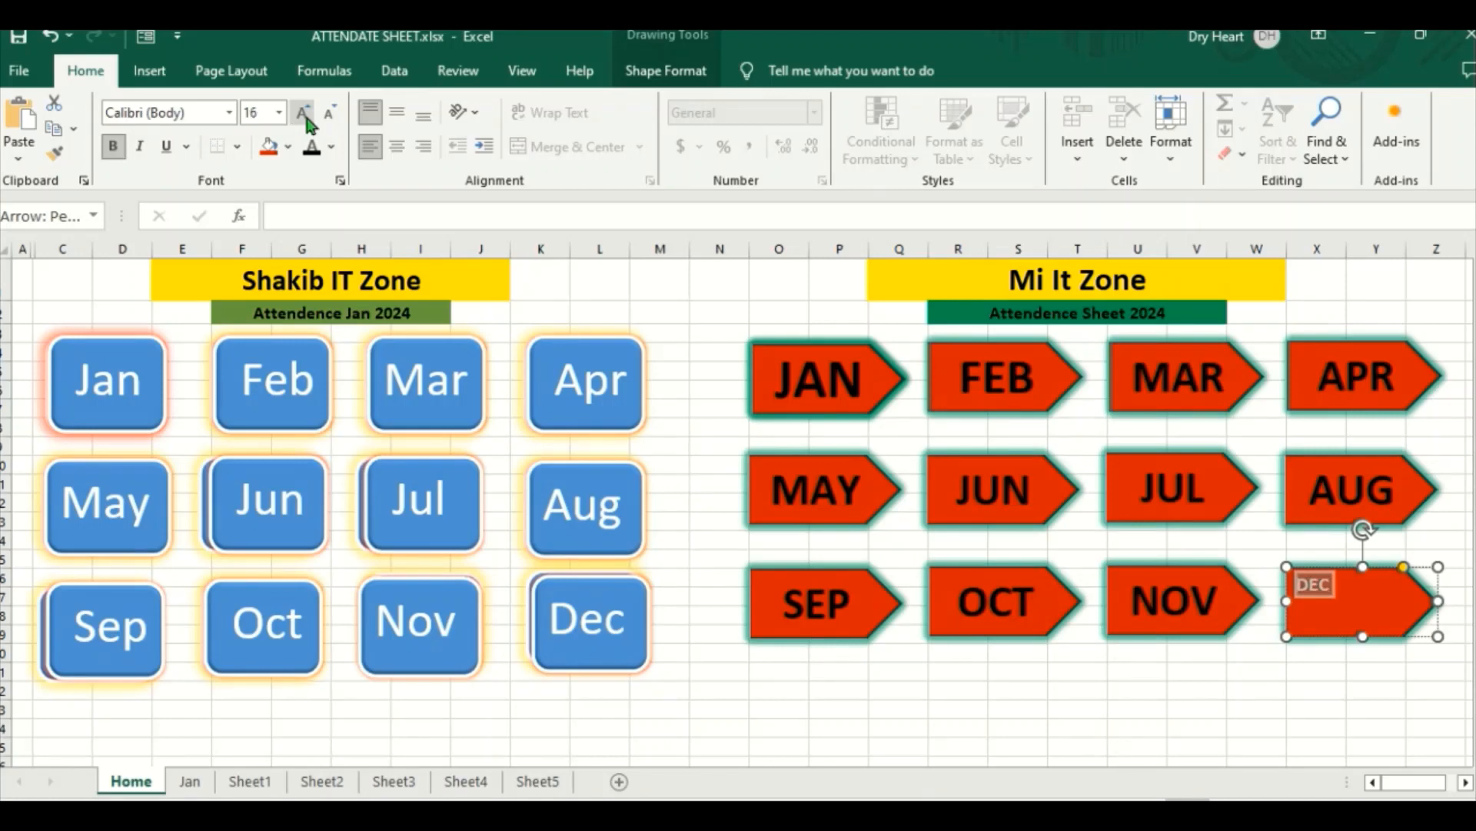
{"action": "left_click", "coordinate": [305, 115]}
{"action": "left_click", "coordinate": [304, 115]}
{"action": "left_click", "coordinate": [305, 116]}
{"action": "left_click", "coordinate": [305, 117]}
{"action": "left_click", "coordinate": [305, 116]}
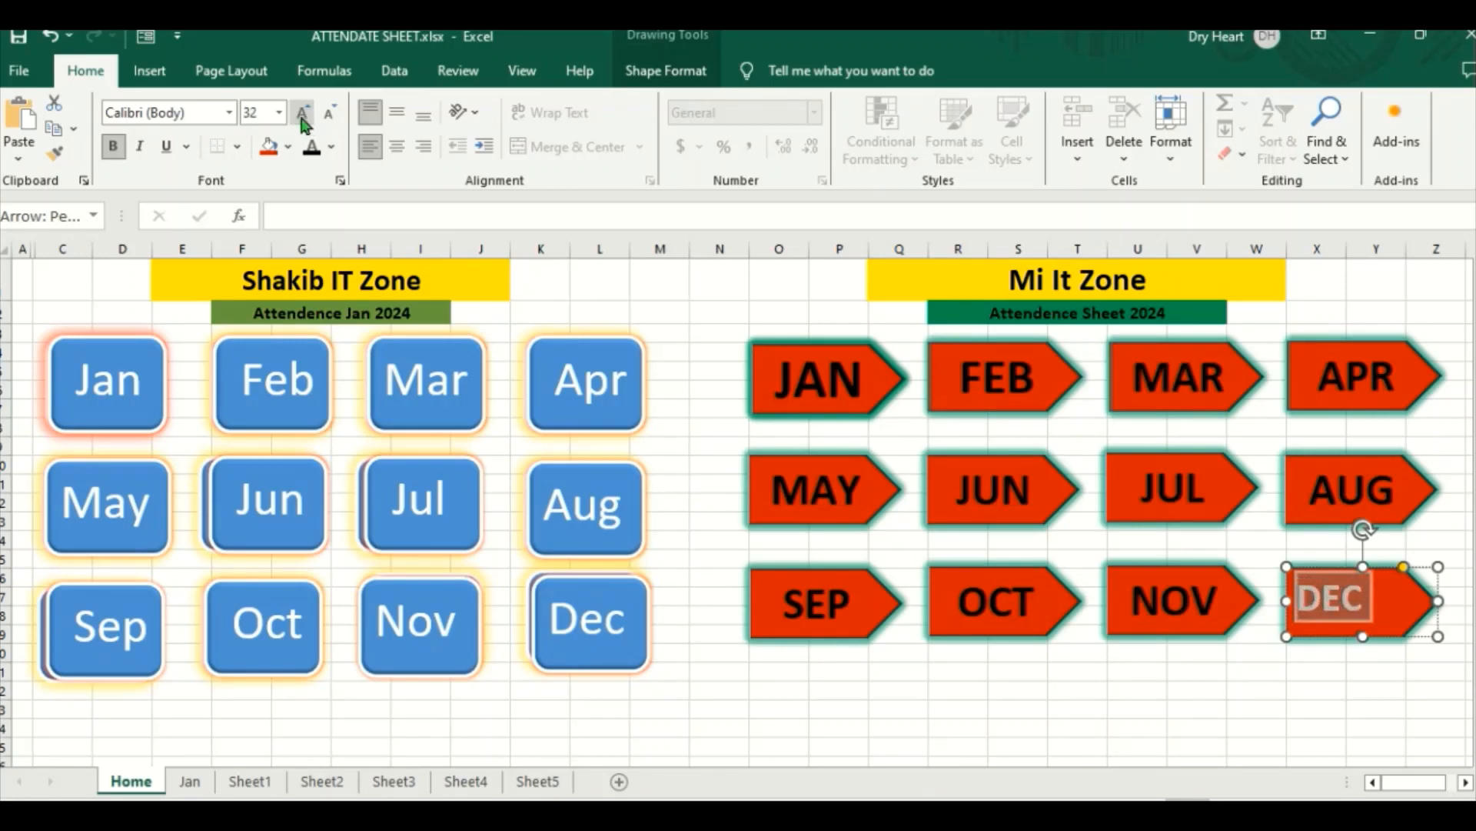
{"action": "left_click", "coordinate": [304, 117]}
{"action": "left_click", "coordinate": [323, 157]}
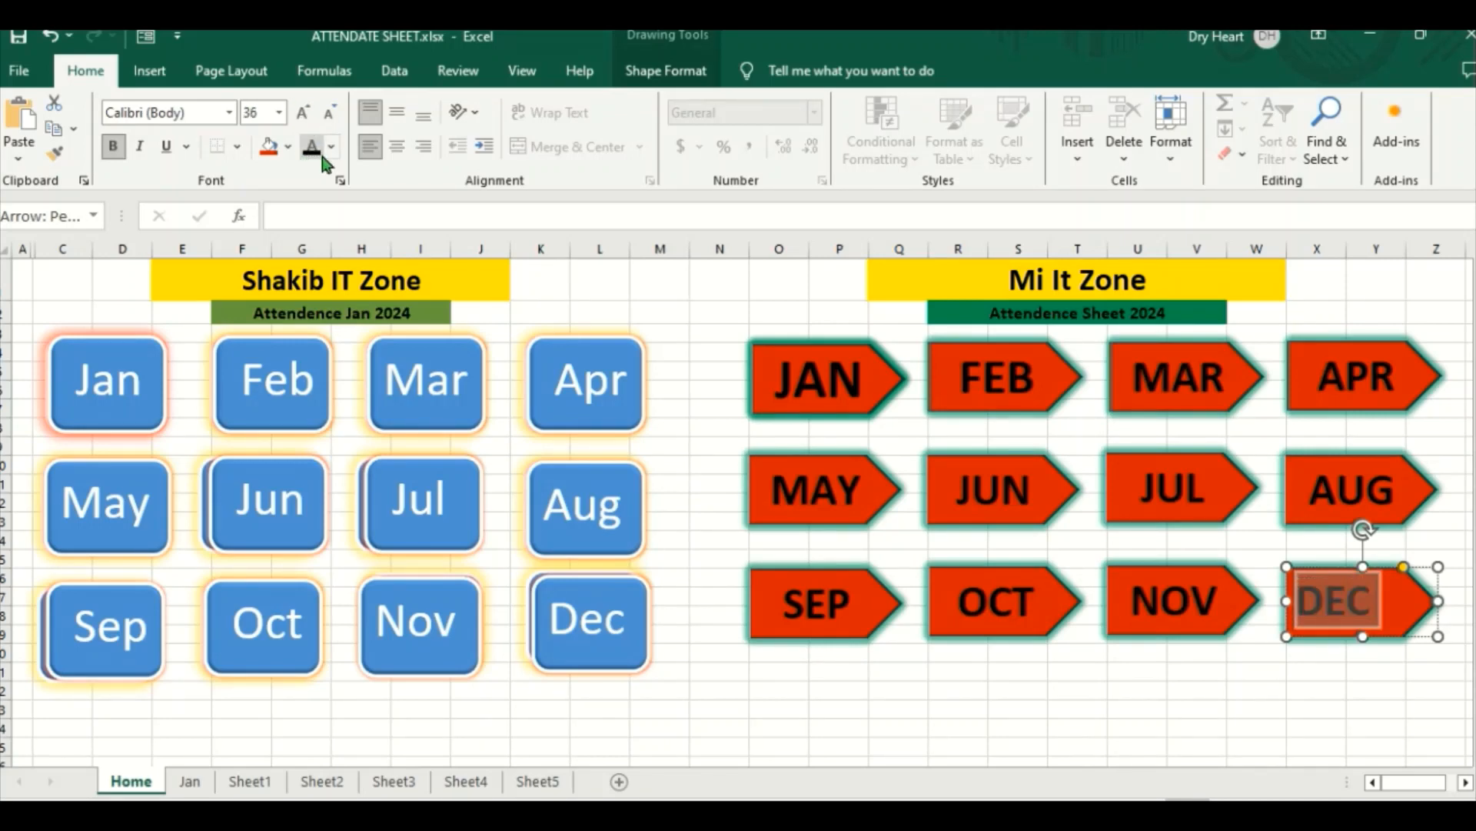
{"action": "left_click", "coordinate": [397, 146]}
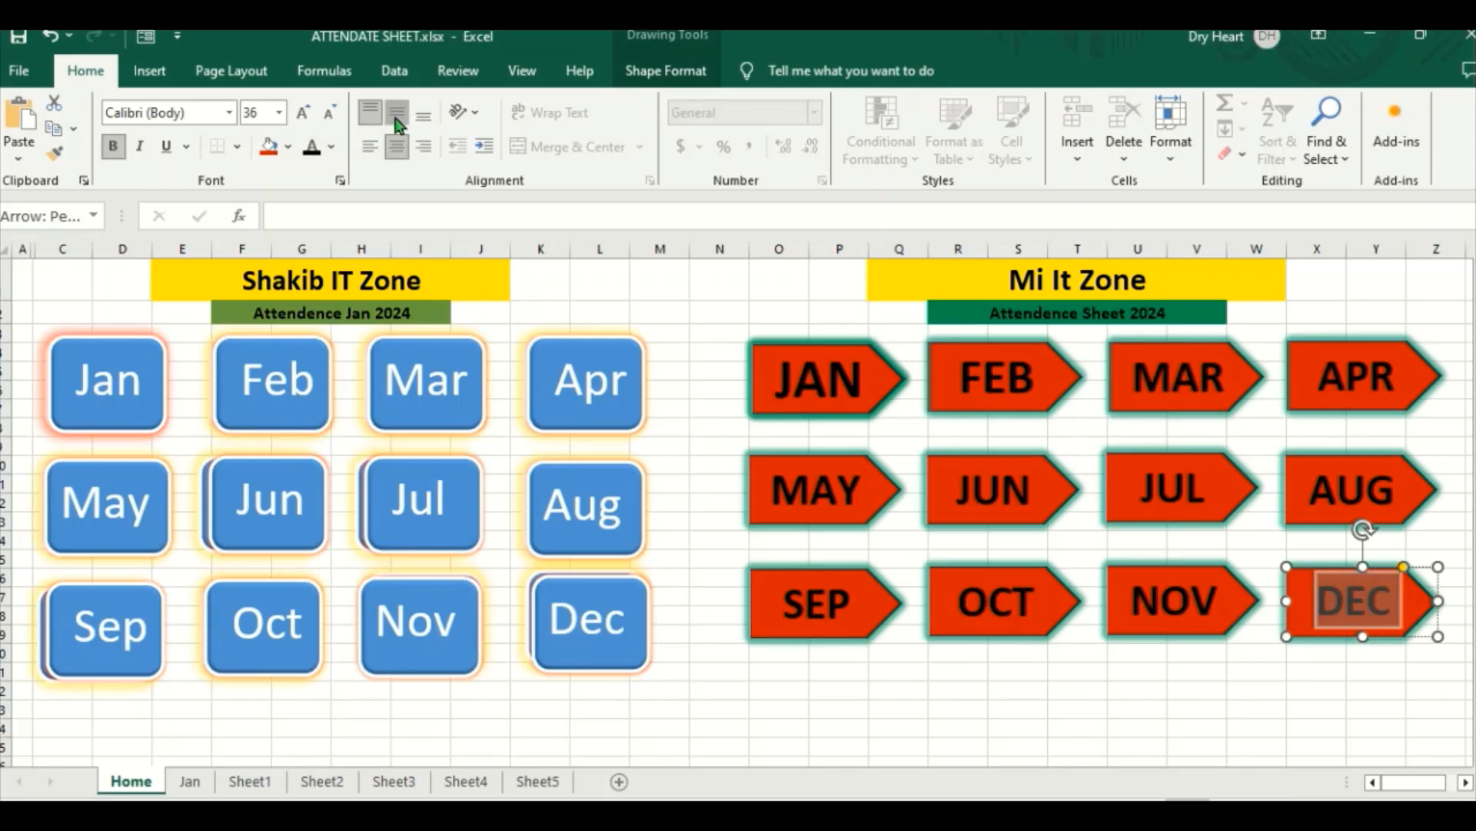
{"action": "left_click", "coordinate": [397, 112]}
{"action": "left_click", "coordinate": [1069, 650]}
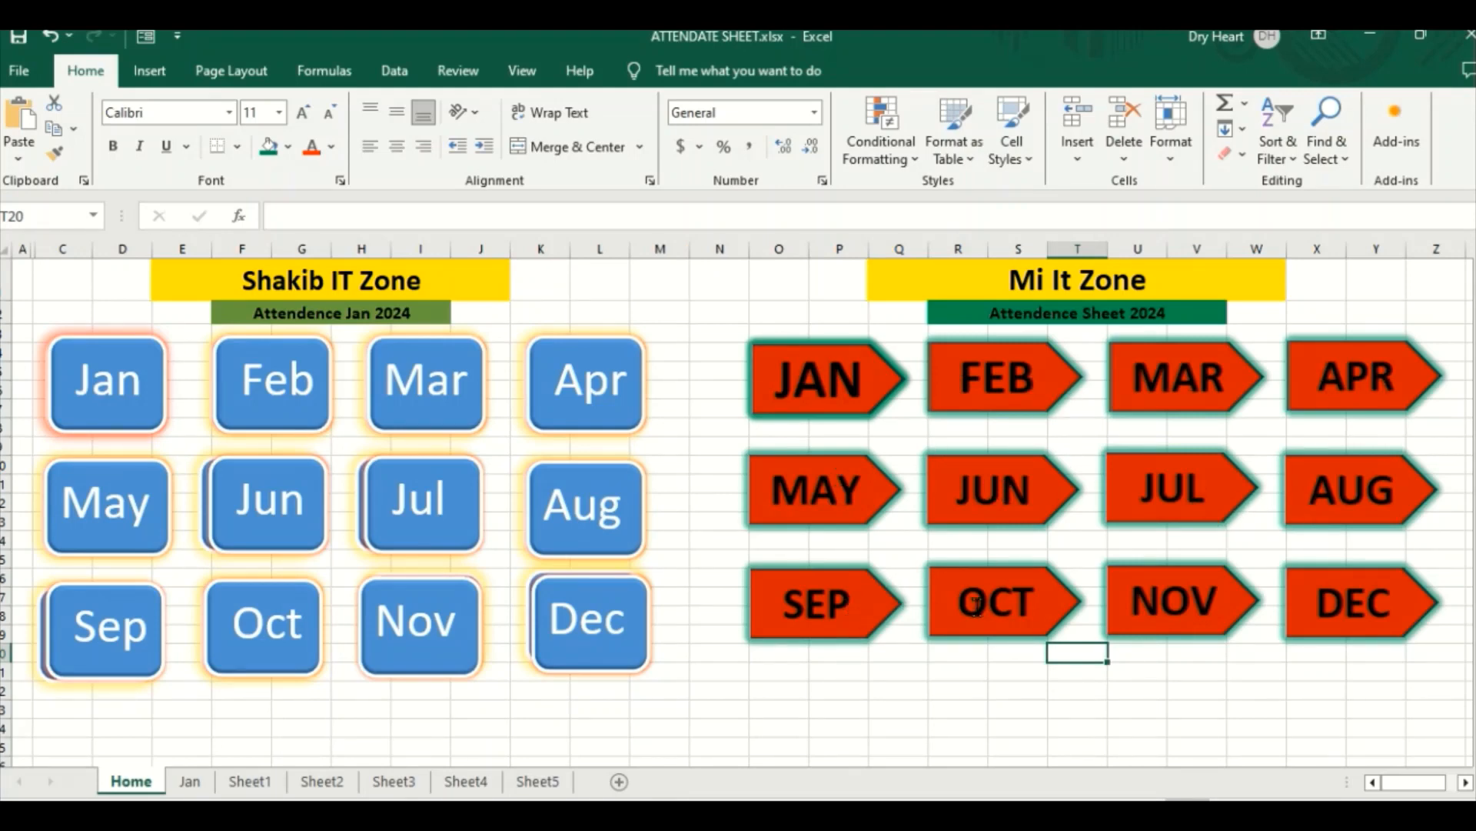
{"action": "left_click", "coordinate": [1233, 690]}
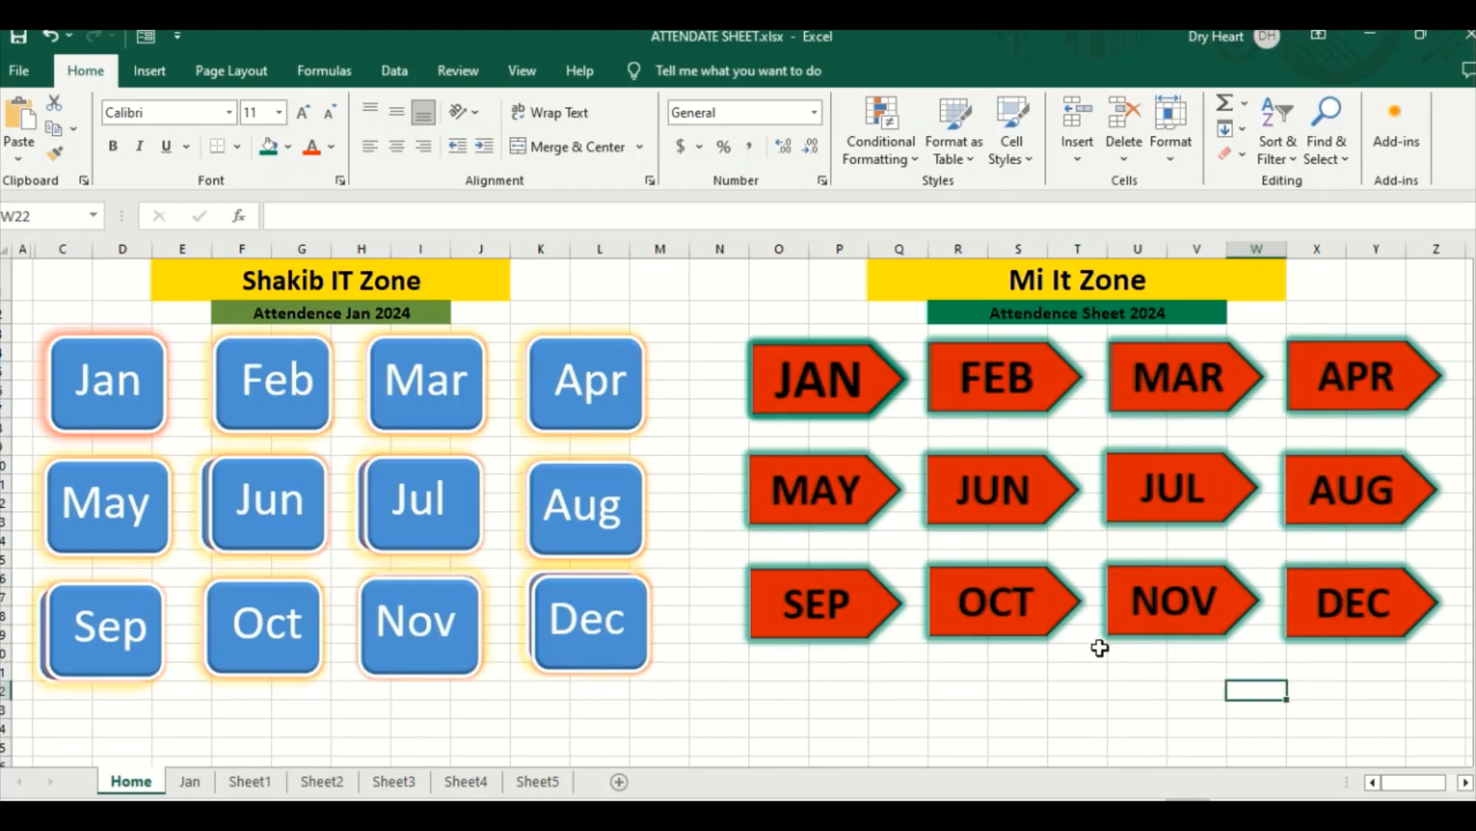
Step: Increase the font size of the Attendence Sheet 2024 subtitle to 20
{"action": "left_click", "coordinate": [1032, 314]}
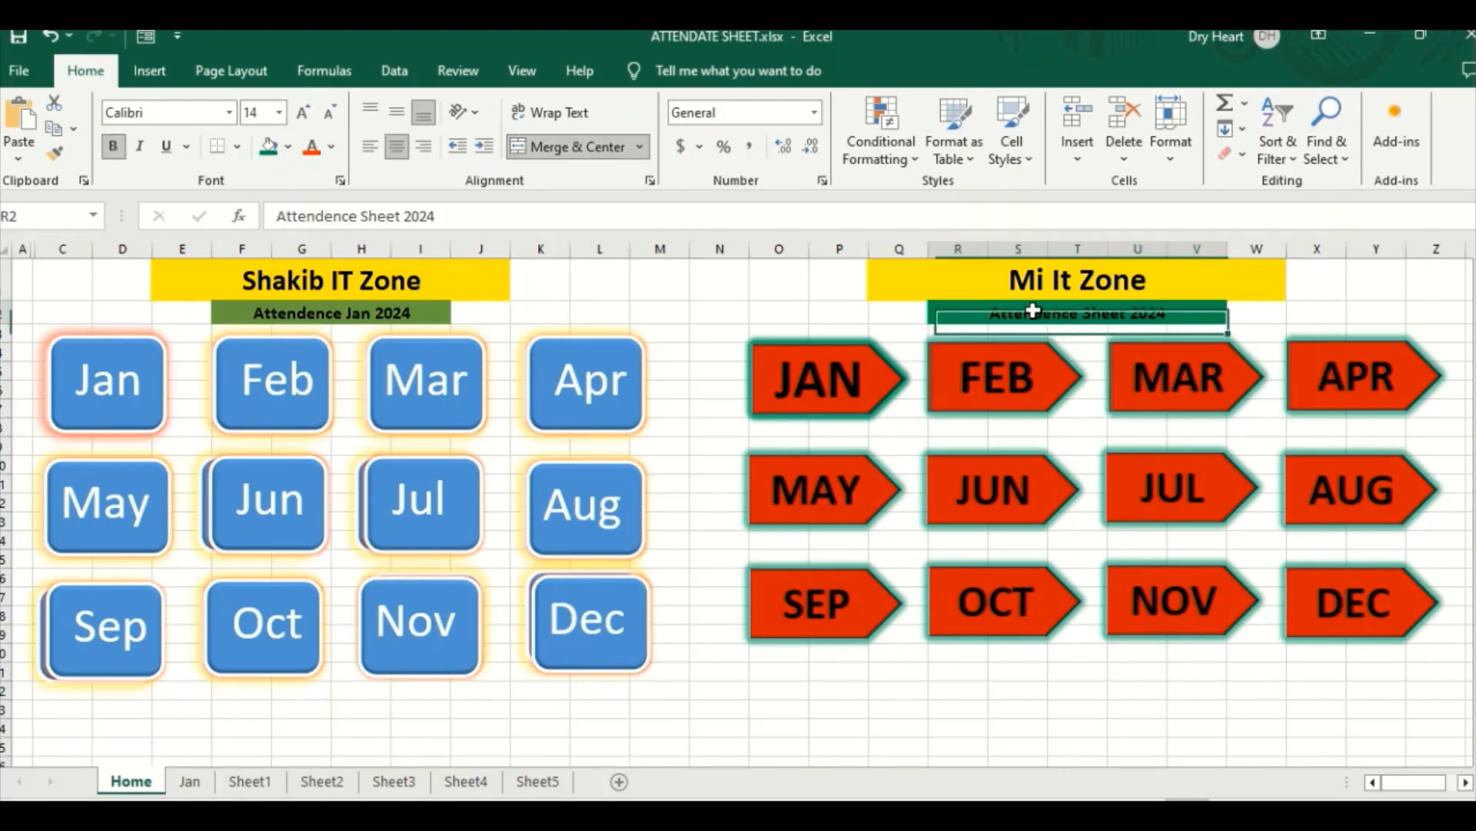
{"action": "left_click", "coordinate": [295, 122]}
{"action": "left_click", "coordinate": [295, 122]}
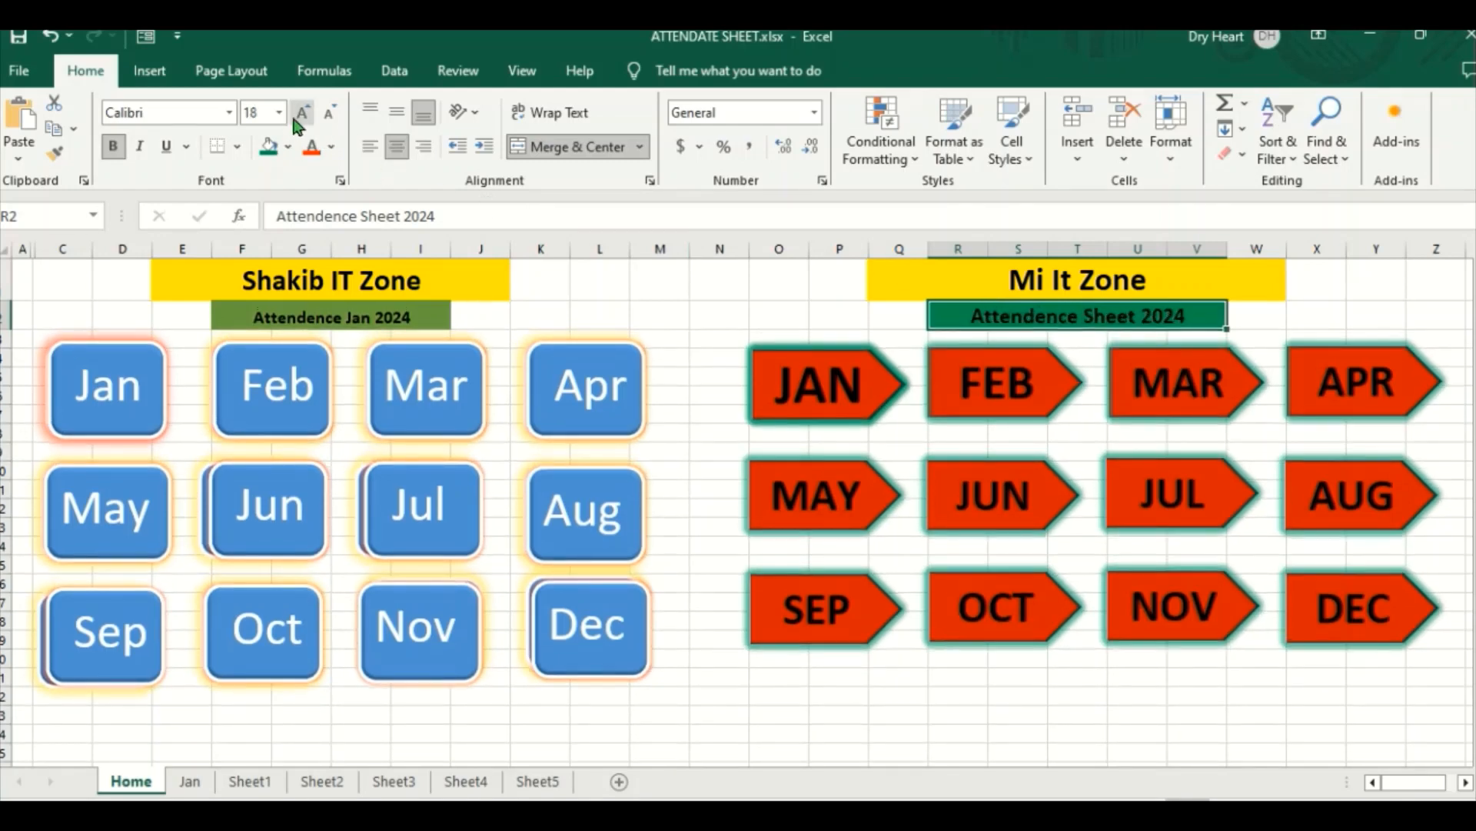
{"action": "left_click", "coordinate": [296, 121]}
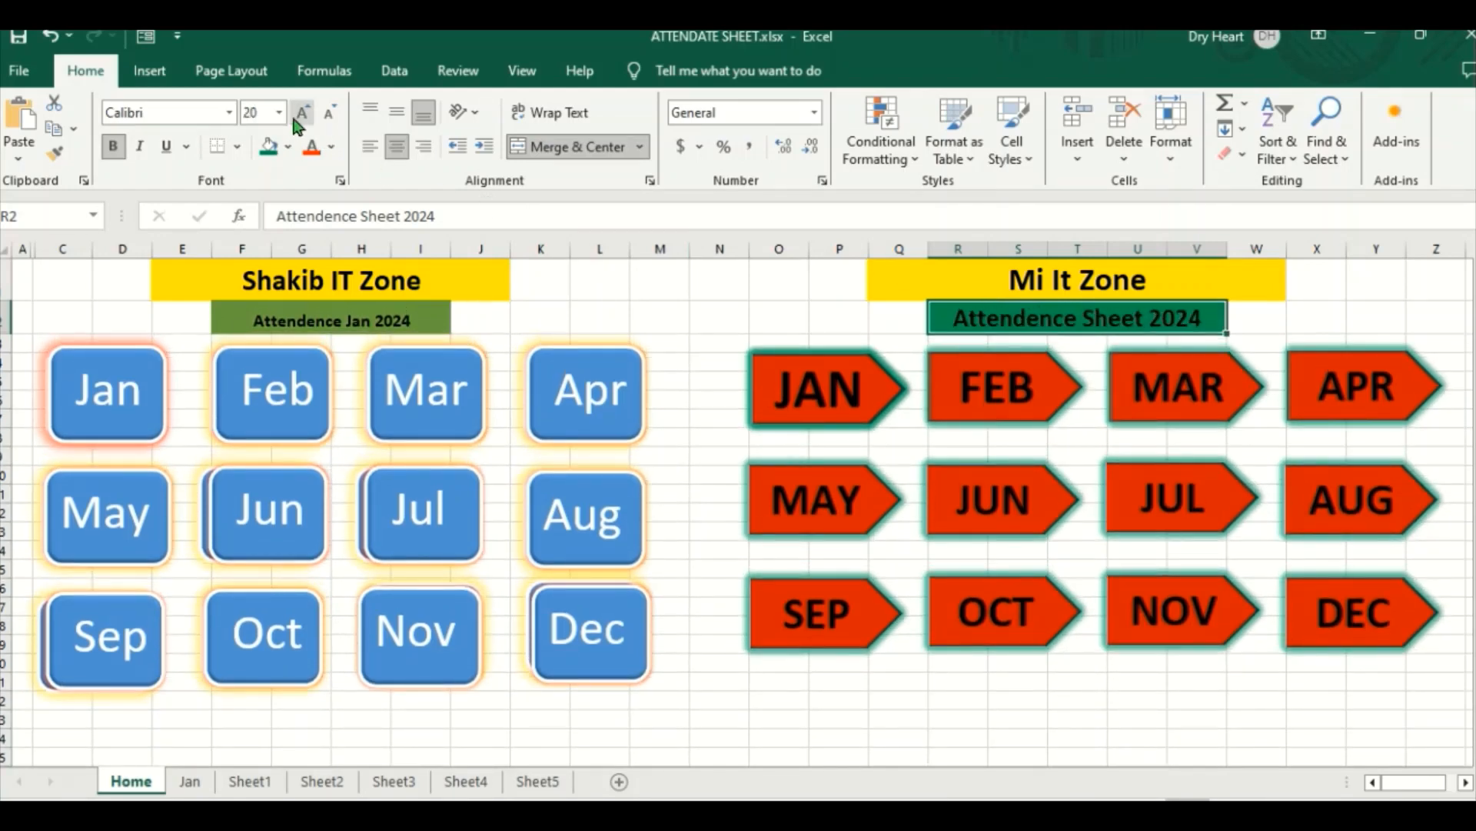
{"action": "left_click", "coordinate": [1148, 683]}
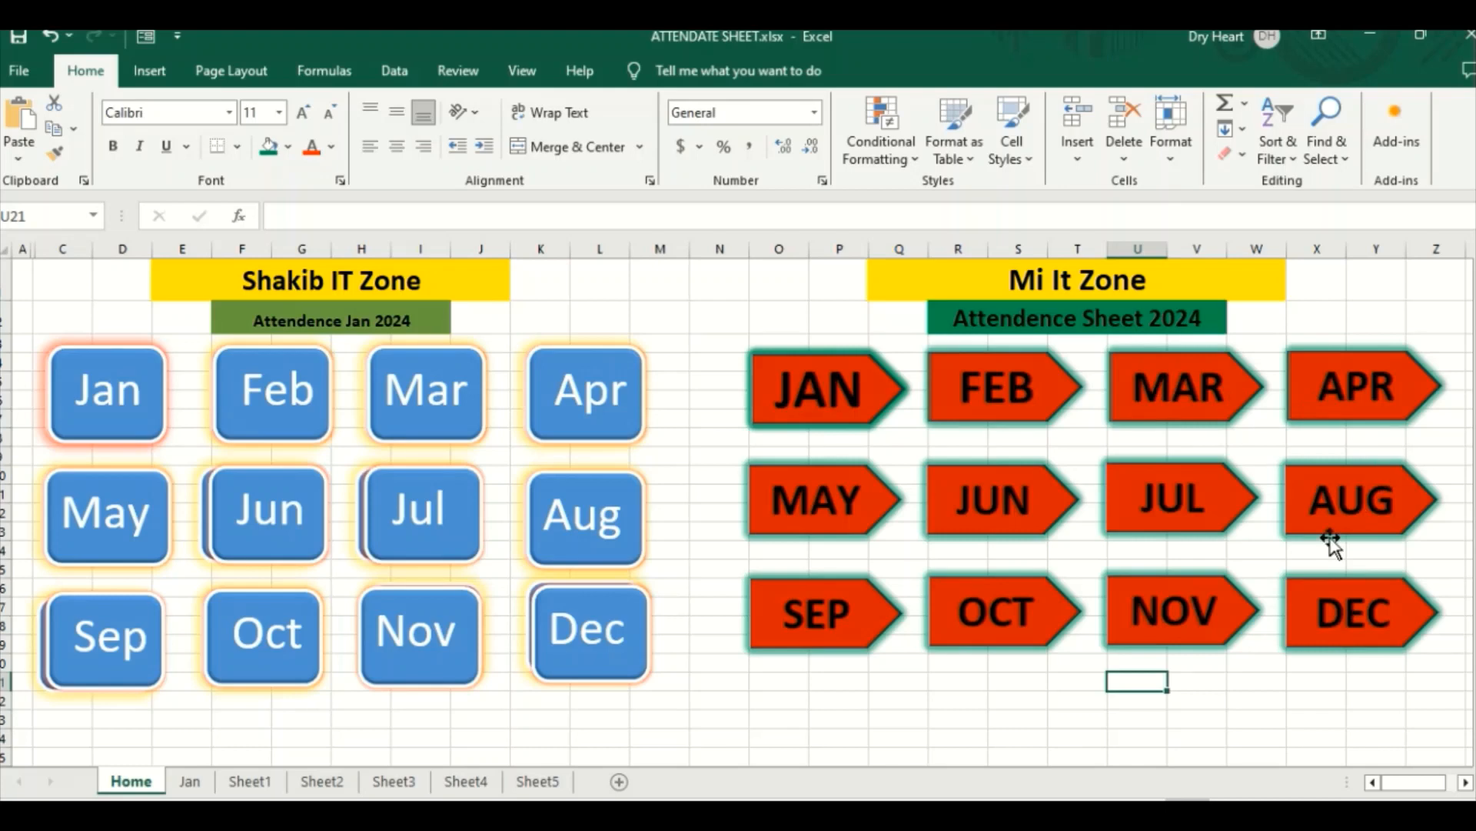
Step: Insert the portrait picture from file at cell Y1
{"action": "left_click", "coordinate": [1392, 295]}
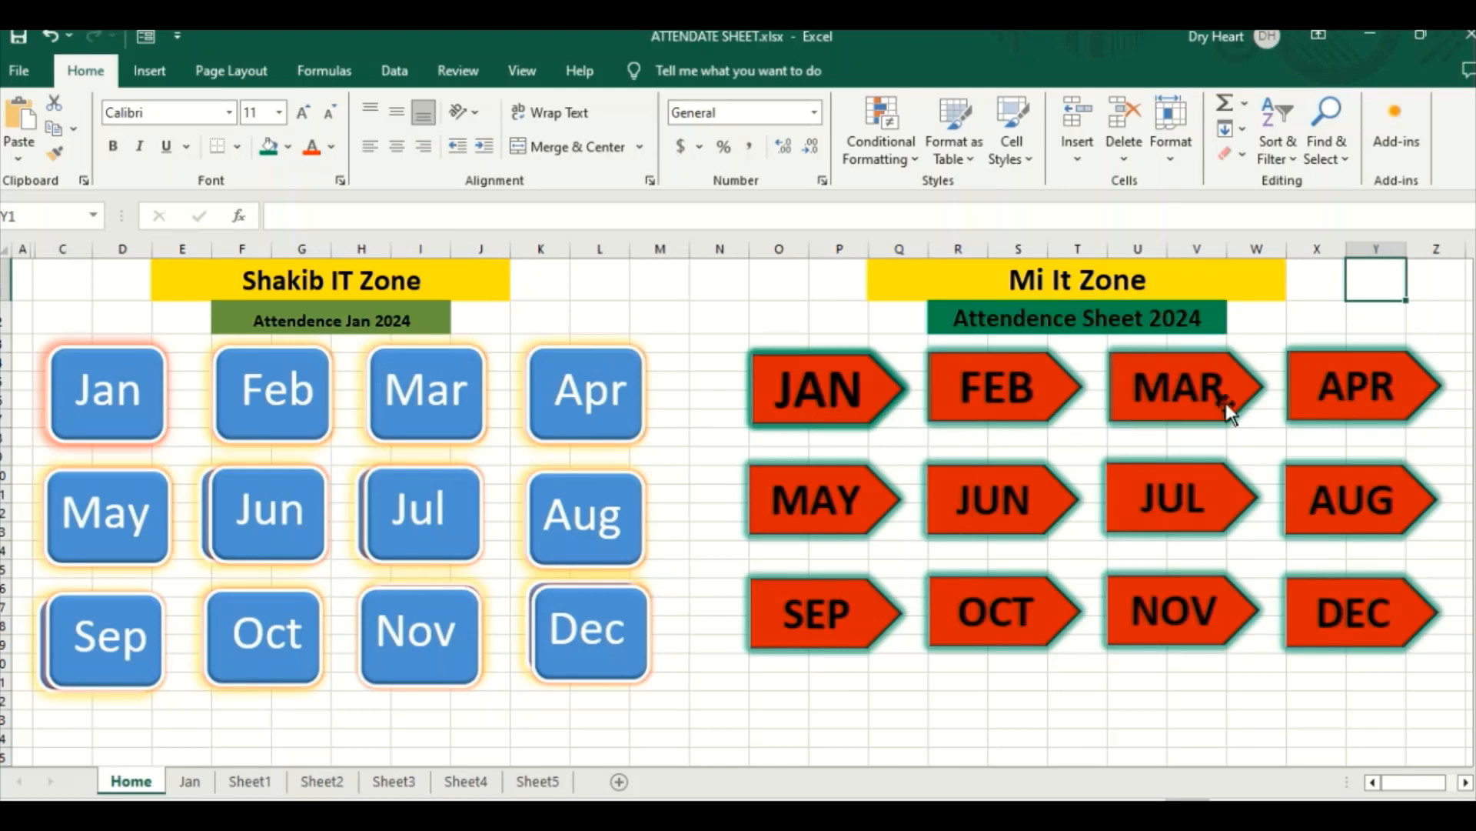
{"action": "left_click", "coordinate": [159, 74]}
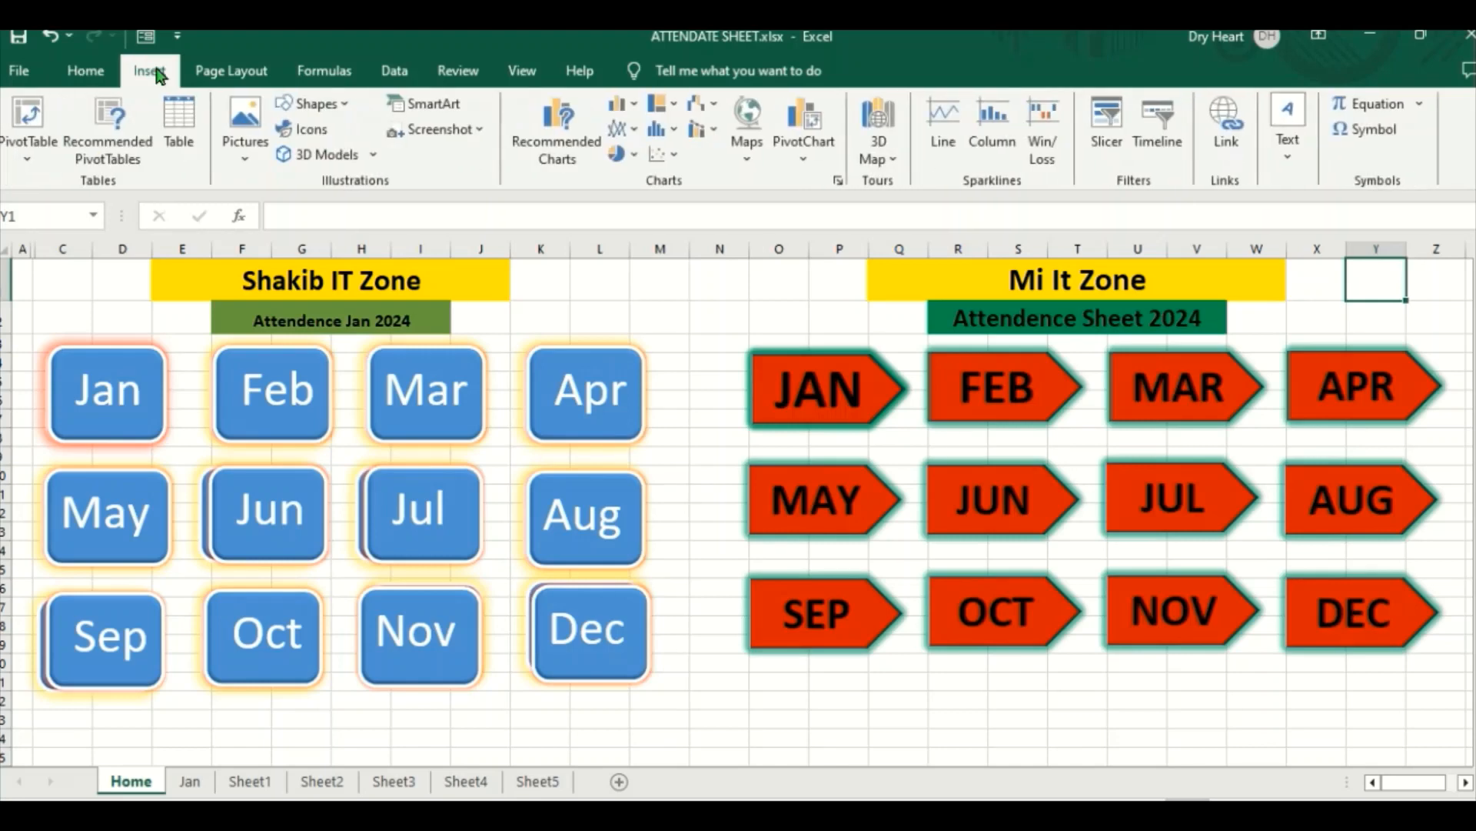
{"action": "left_click", "coordinate": [245, 131]}
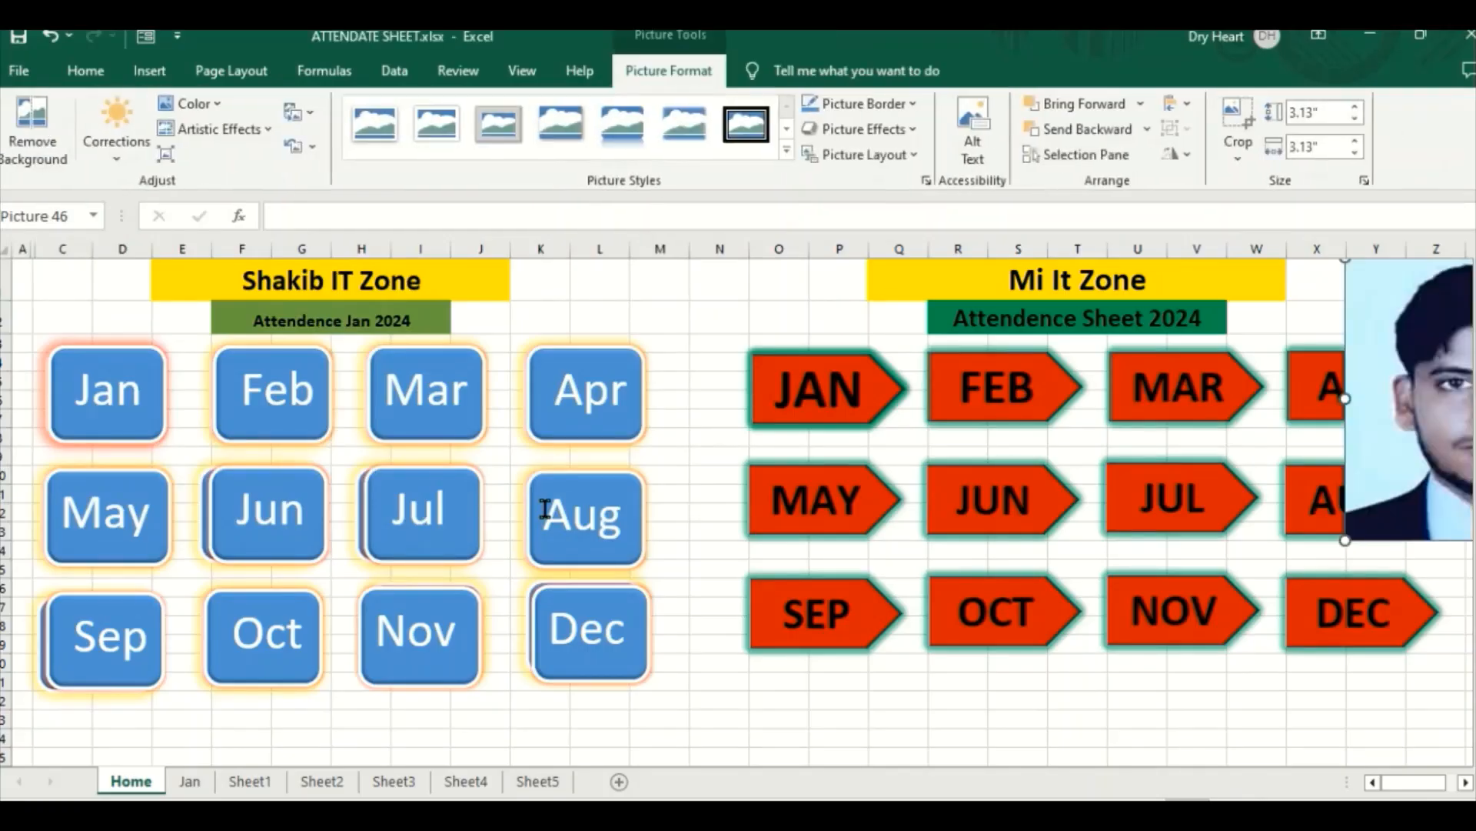
Step: Shrink the portrait to about 0.78" square and place it beside the Mi It Zone title, above the APR arrow
{"action": "left_click_drag", "start_coordinate": [1388, 419], "coordinate": [943, 489]}
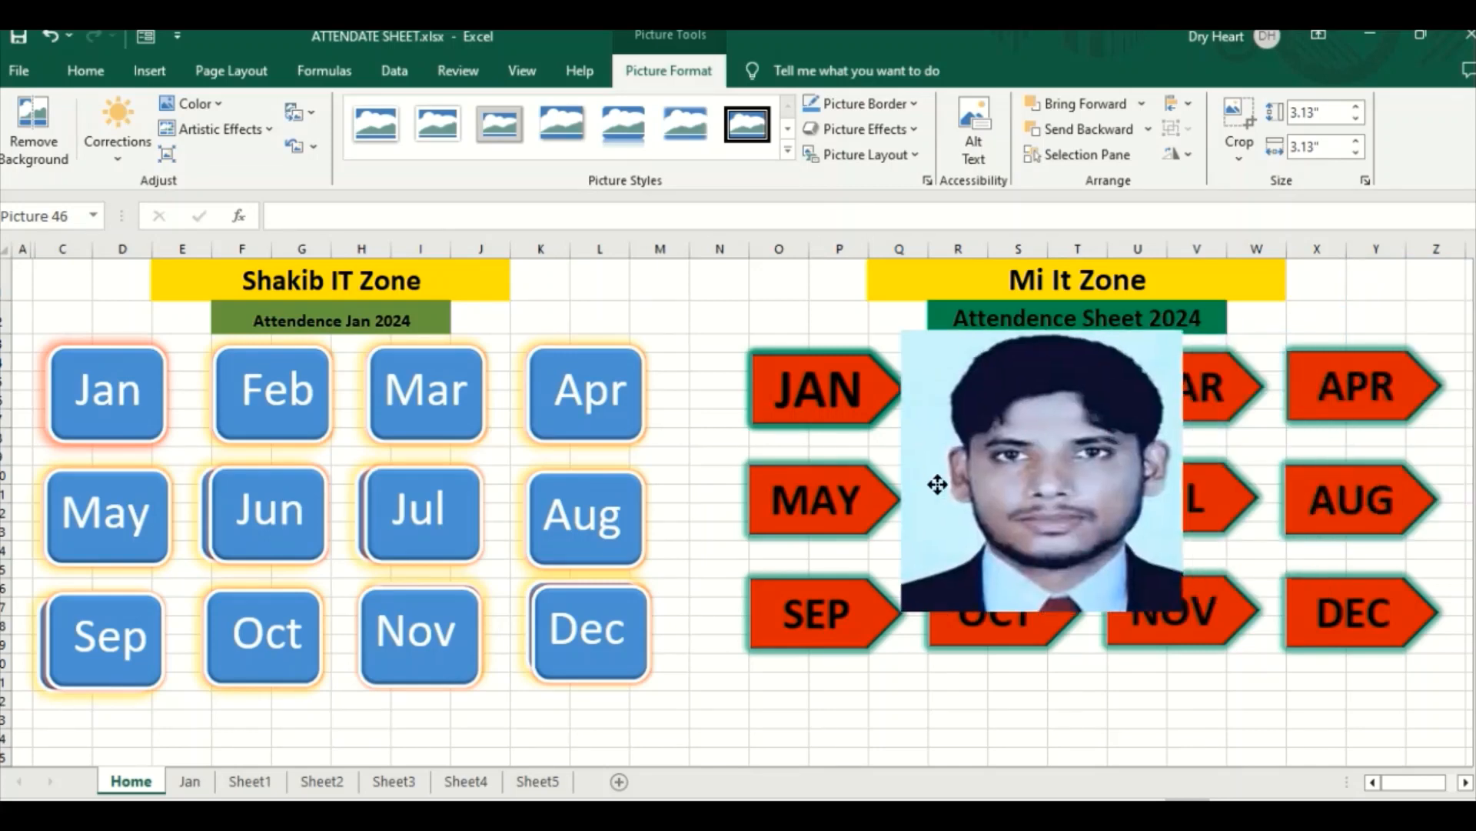
{"action": "left_click_drag", "start_coordinate": [901, 331], "coordinate": [1368, 302]}
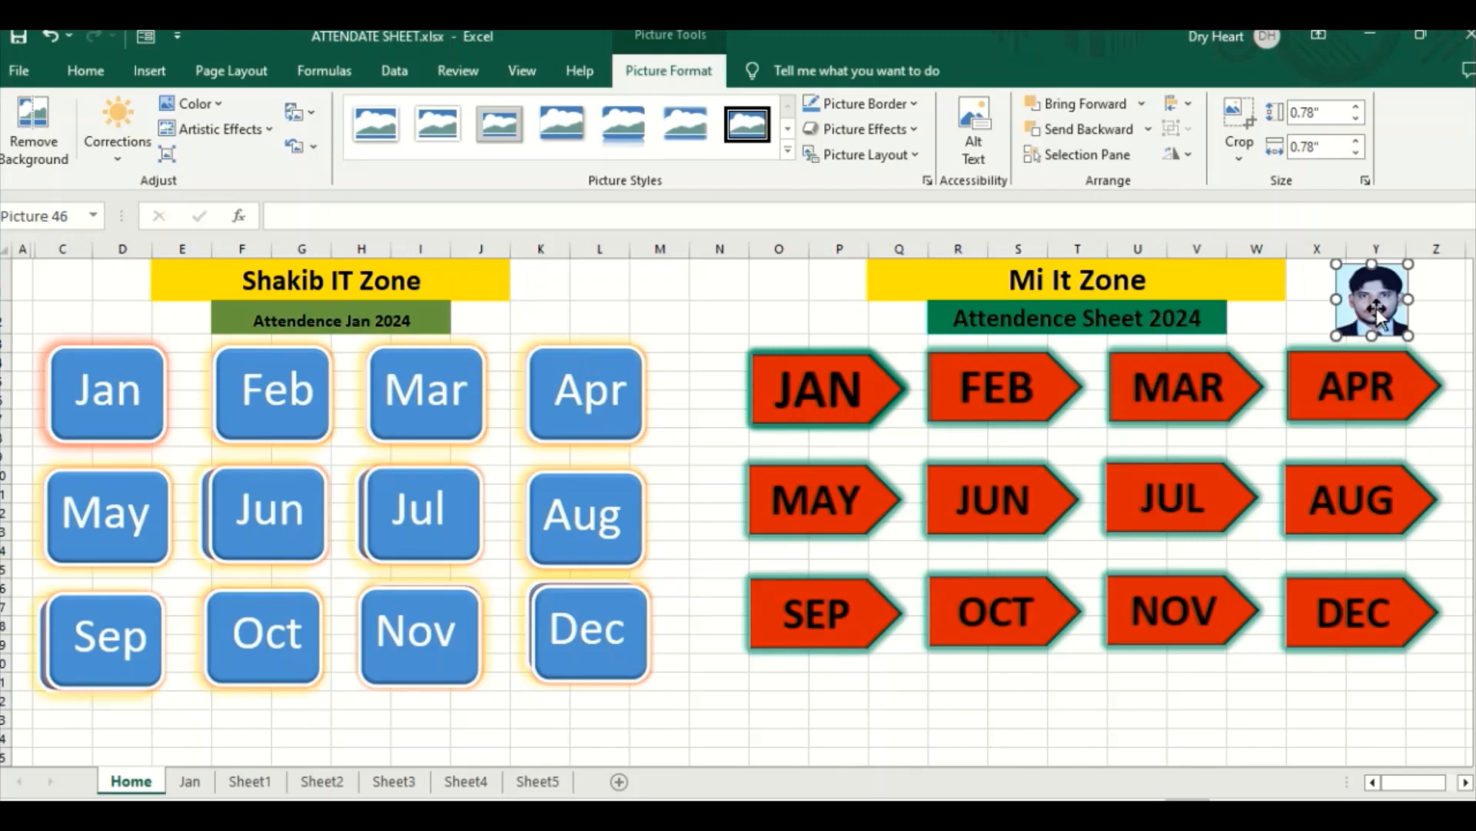
{"action": "left_click_drag", "start_coordinate": [1339, 327], "coordinate": [1361, 306]}
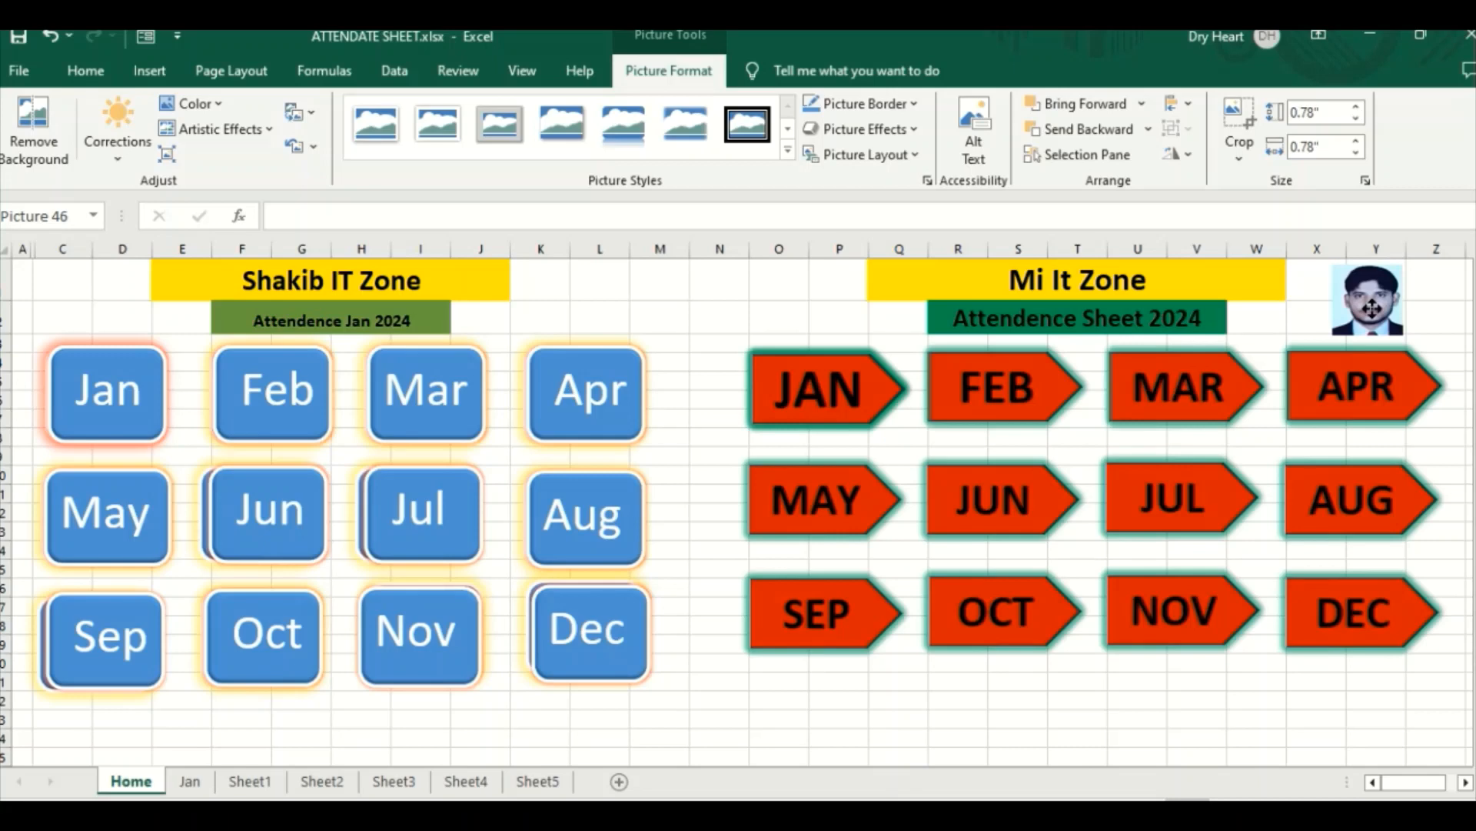
Step: Try the dark glowing-edges artistic effect on the portrait picture
{"action": "left_click", "coordinate": [1362, 308]}
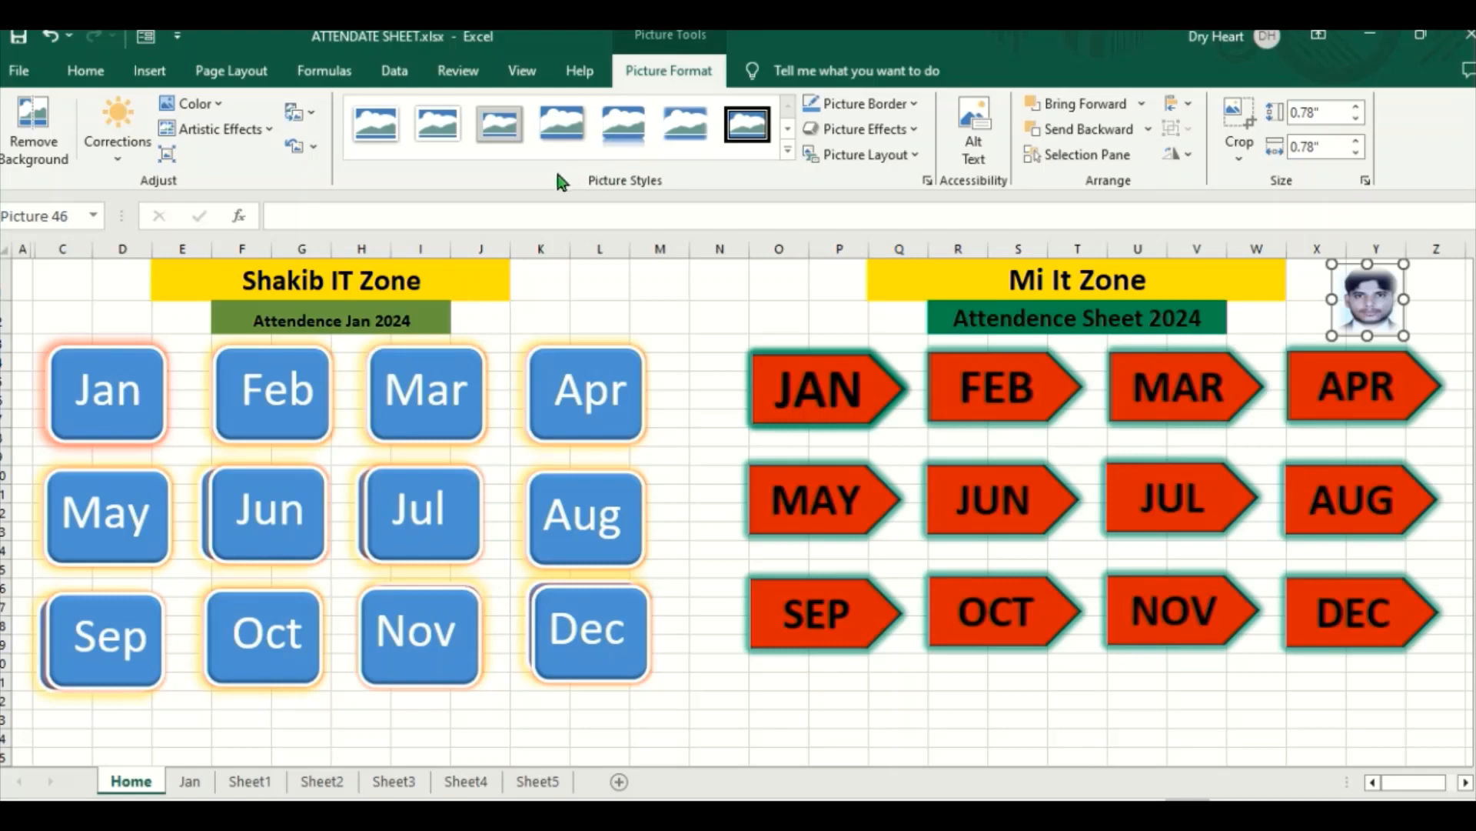
{"action": "left_click", "coordinate": [270, 131]}
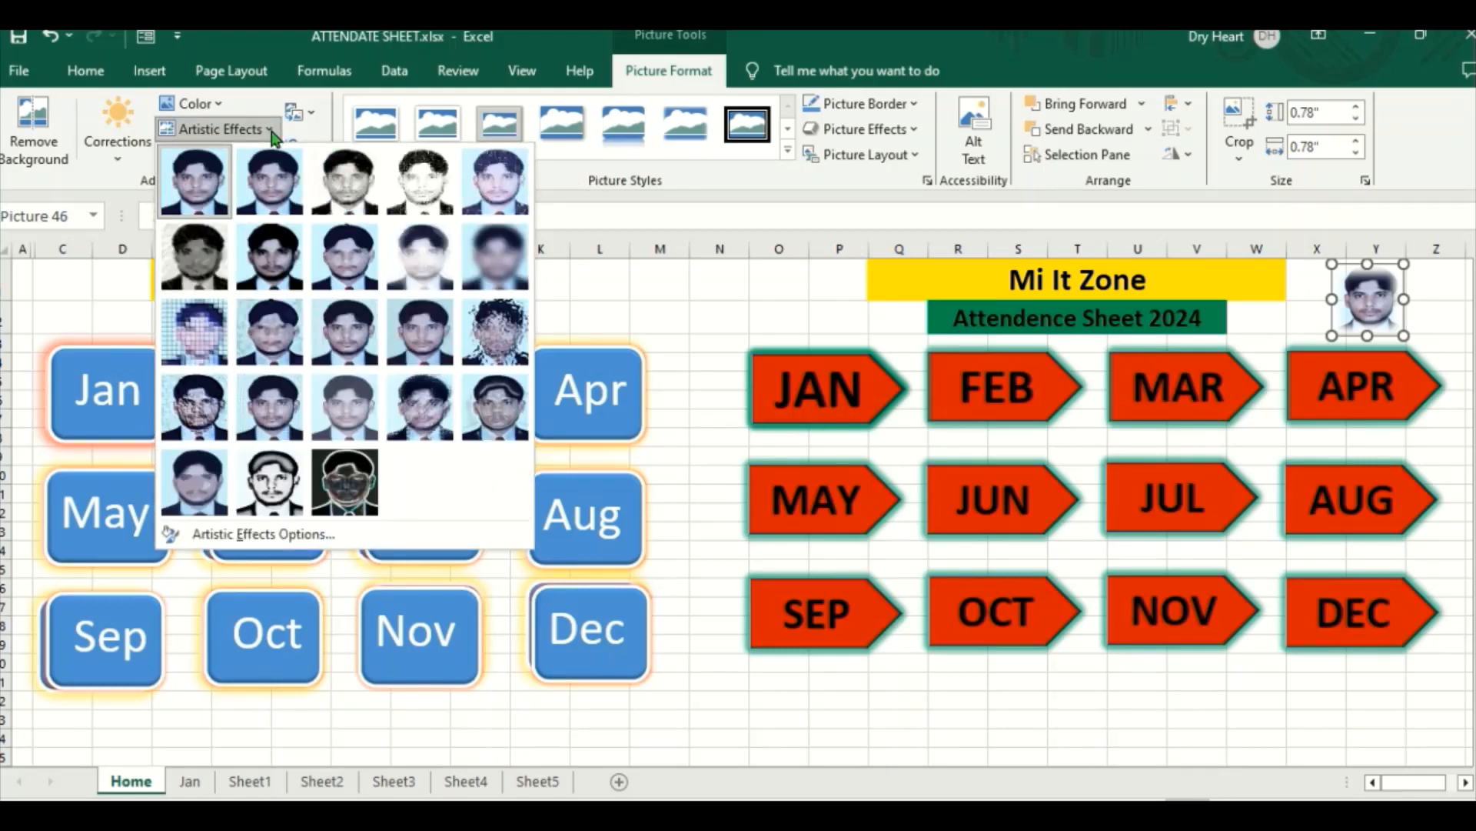
{"action": "left_click", "coordinate": [344, 483]}
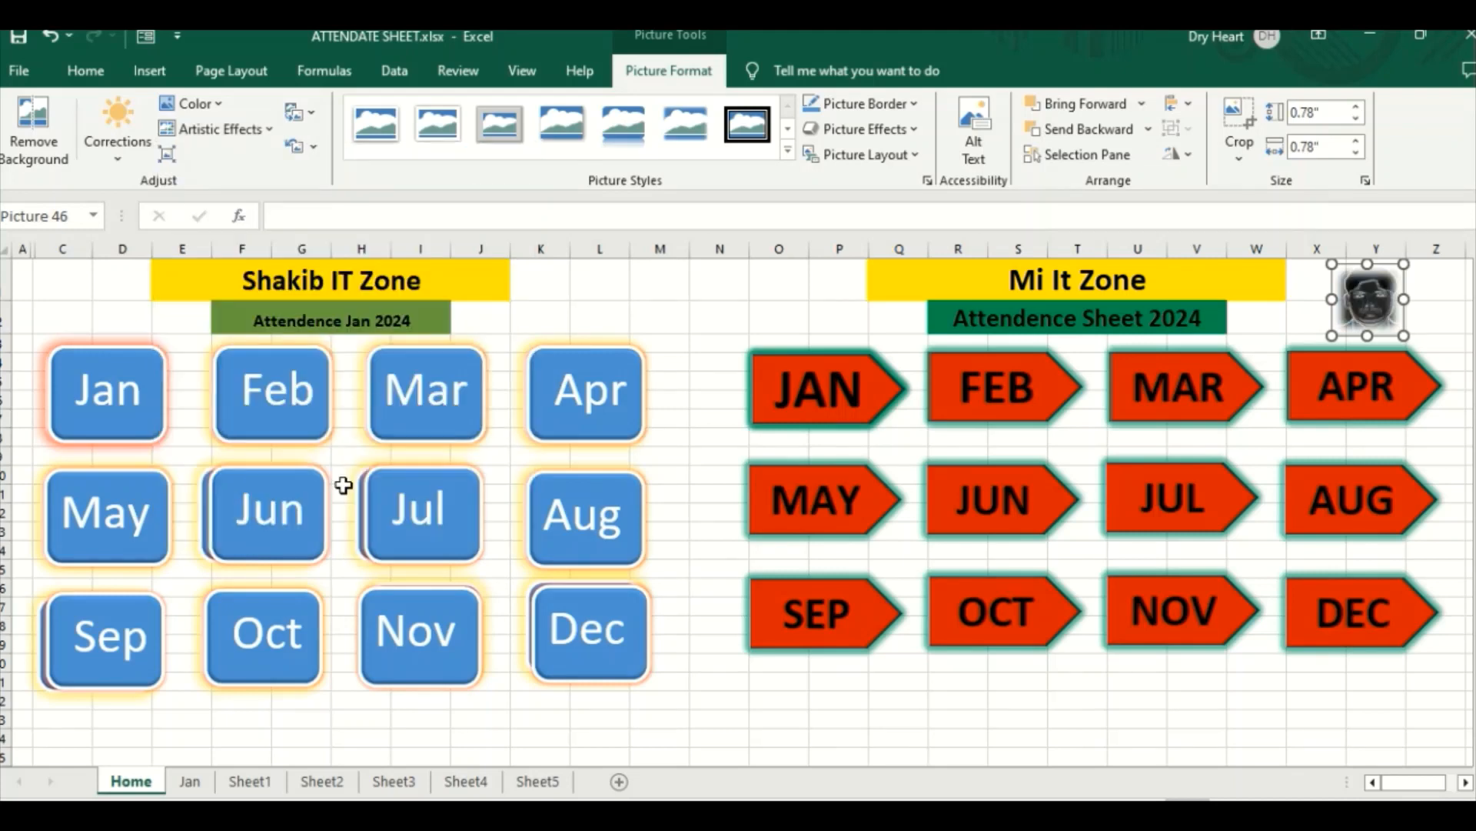
{"action": "left_click", "coordinate": [304, 146]}
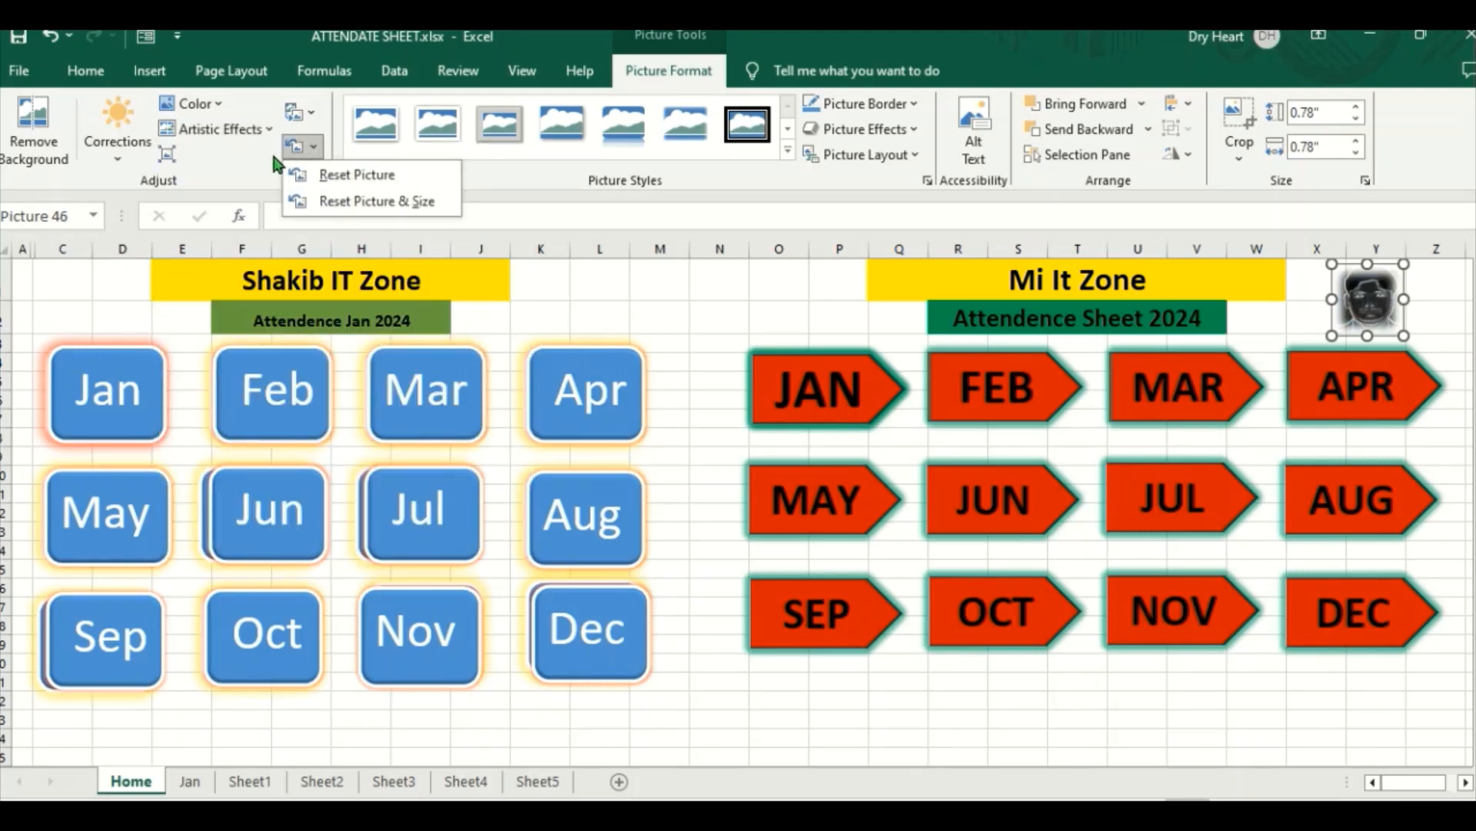
Step: Apply the photocopy-style artistic effect to the portrait and recolor it as Black and White: 75%
{"action": "left_click", "coordinate": [263, 129]}
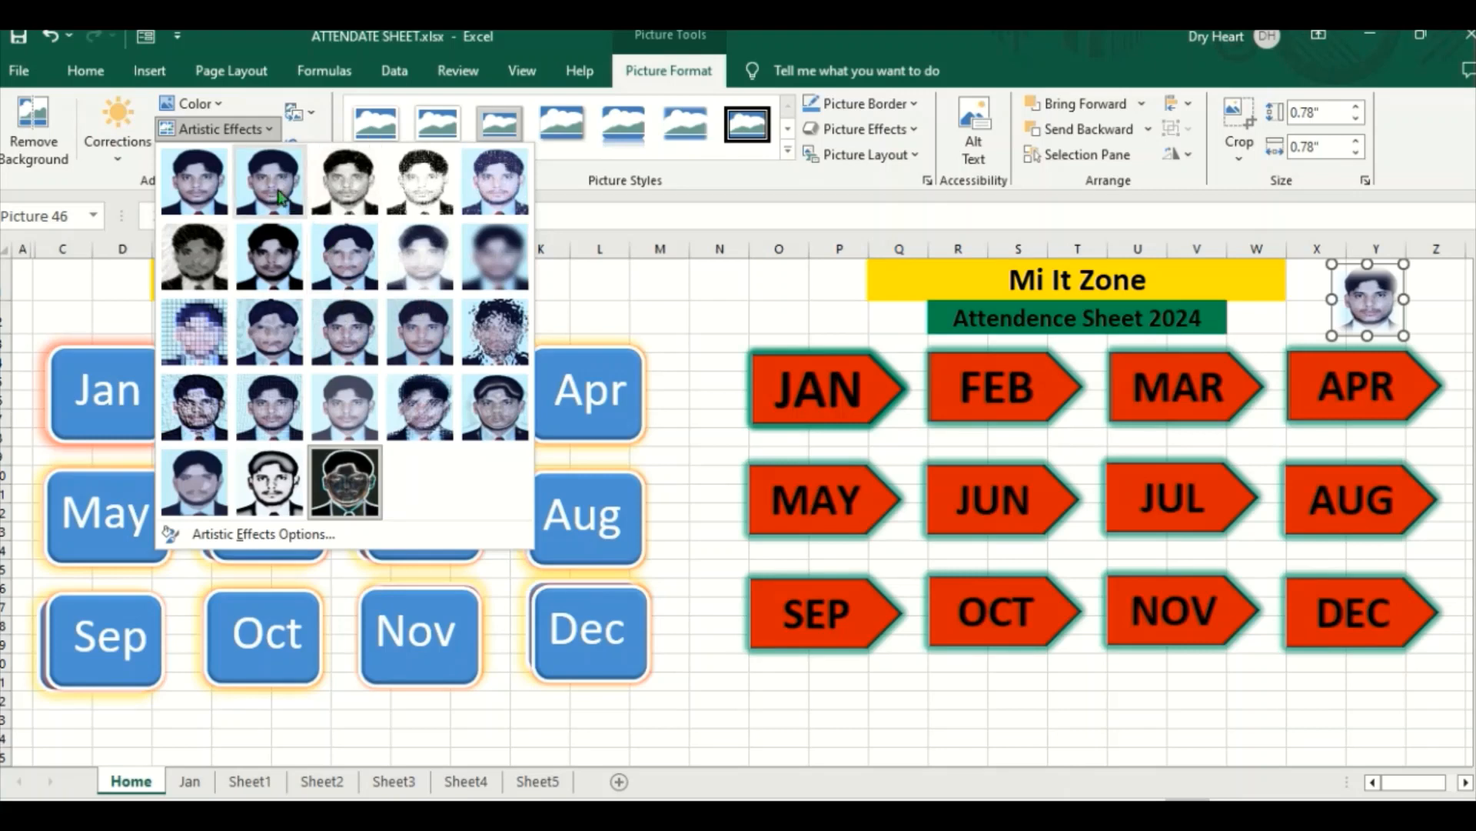
{"action": "left_click", "coordinate": [268, 483]}
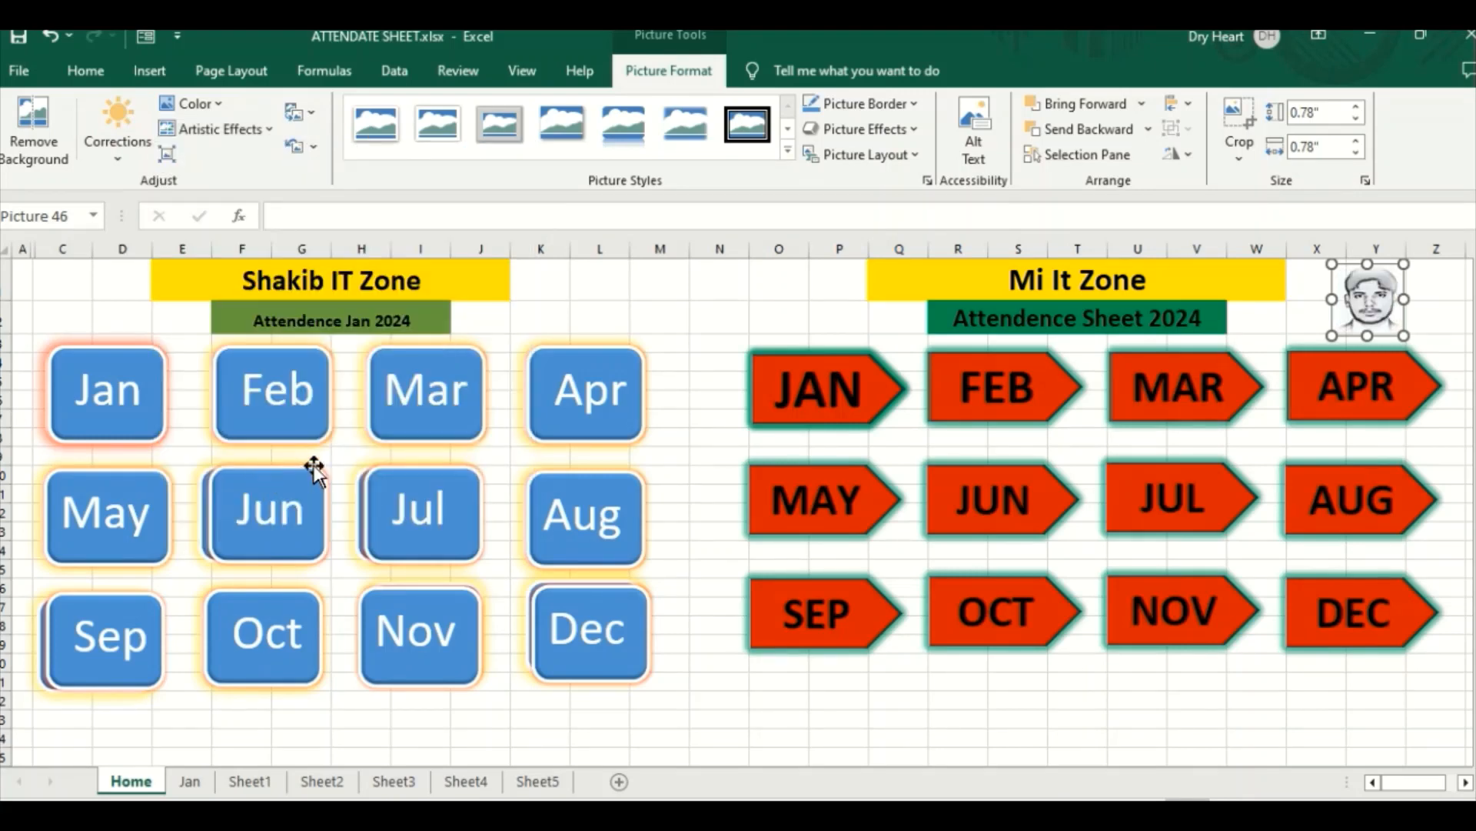
{"action": "left_click", "coordinate": [217, 114]}
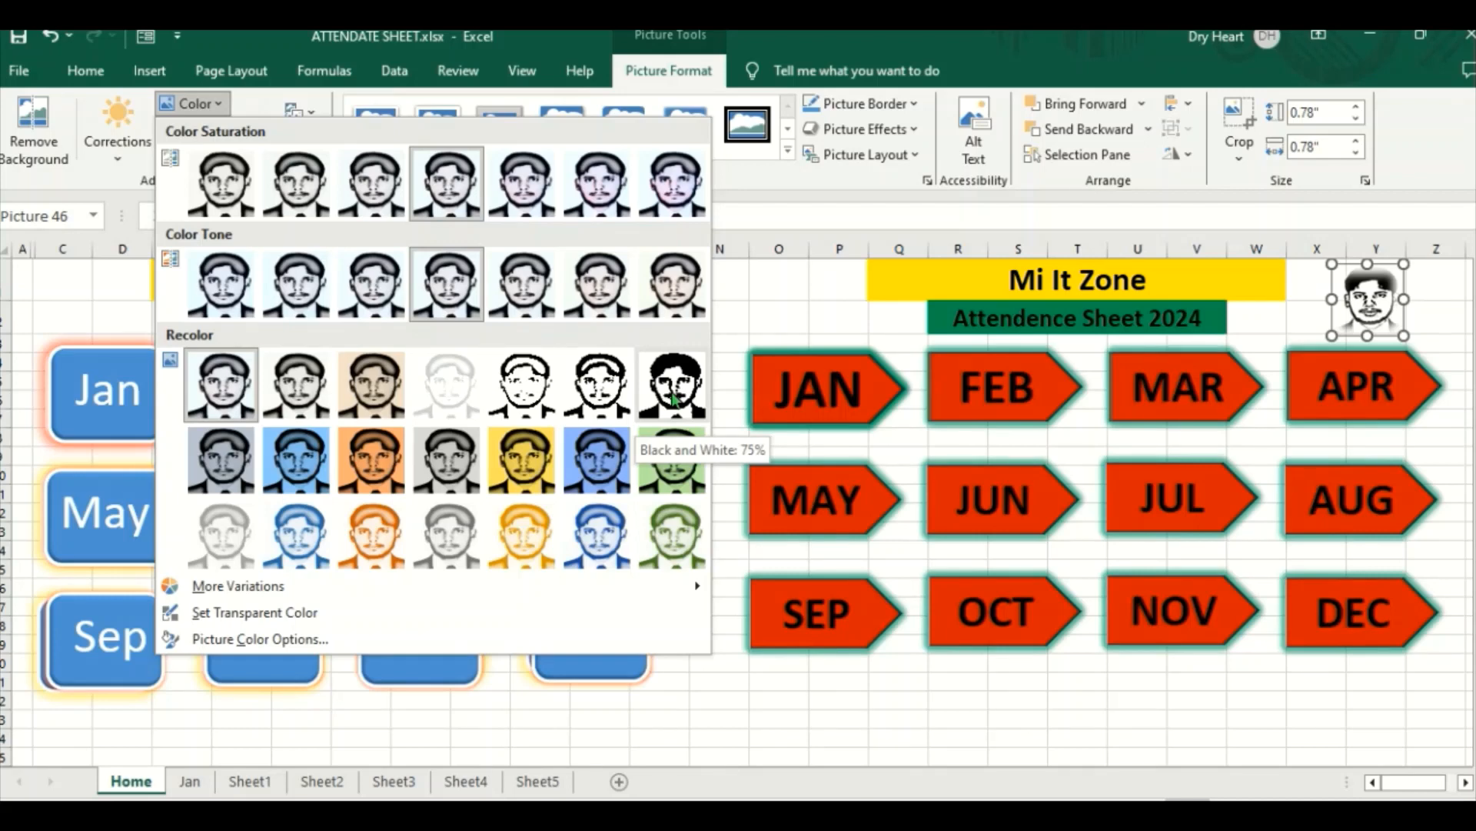
{"action": "left_click", "coordinate": [673, 398]}
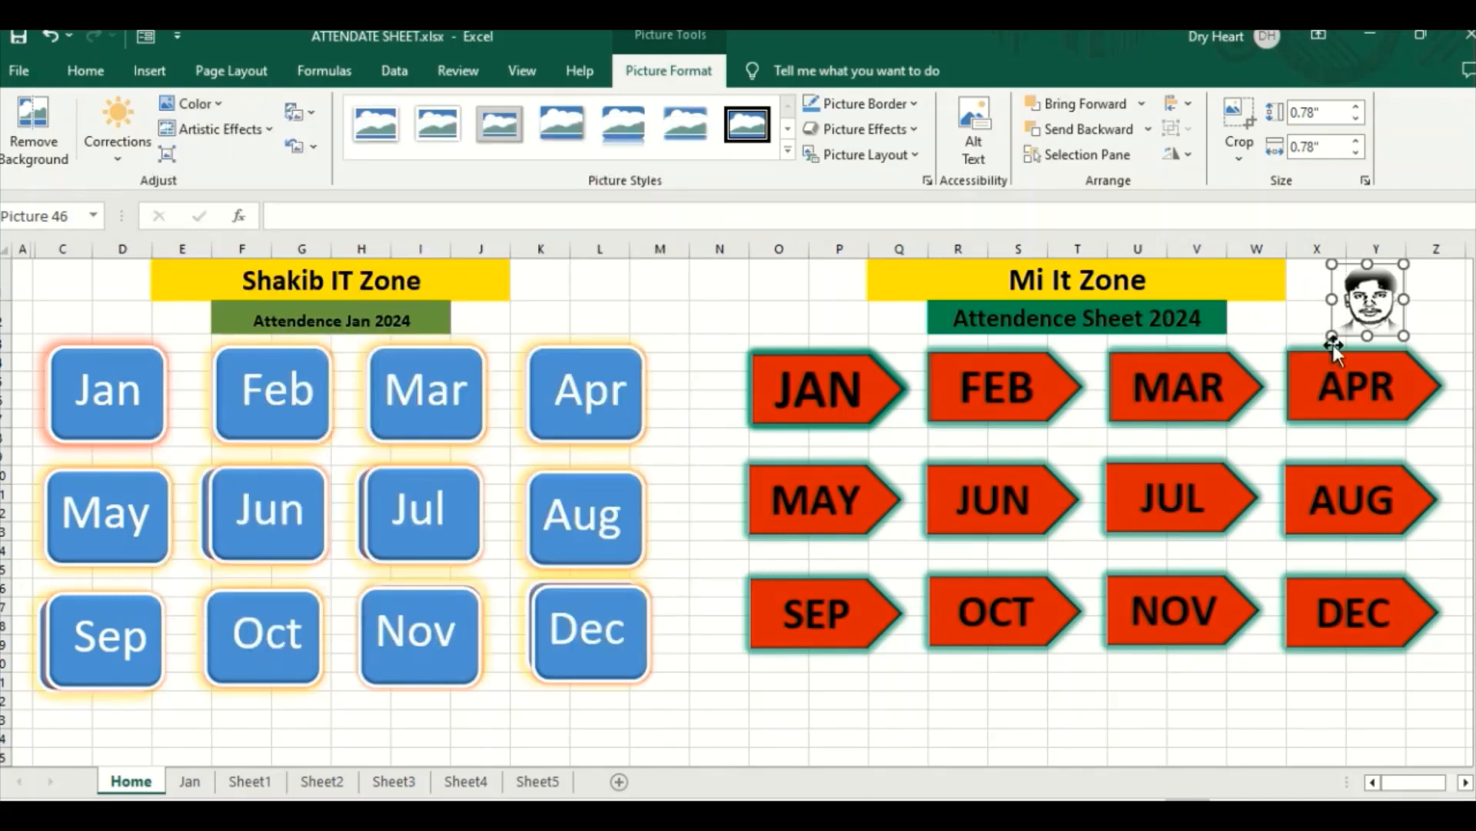
Step: Enlarge the portrait to about 1.13" wide, reduce its height to clear the APR arrow, and position it beside the Mi It Zone title
{"action": "left_click_drag", "start_coordinate": [1333, 332], "coordinate": [1298, 357]}
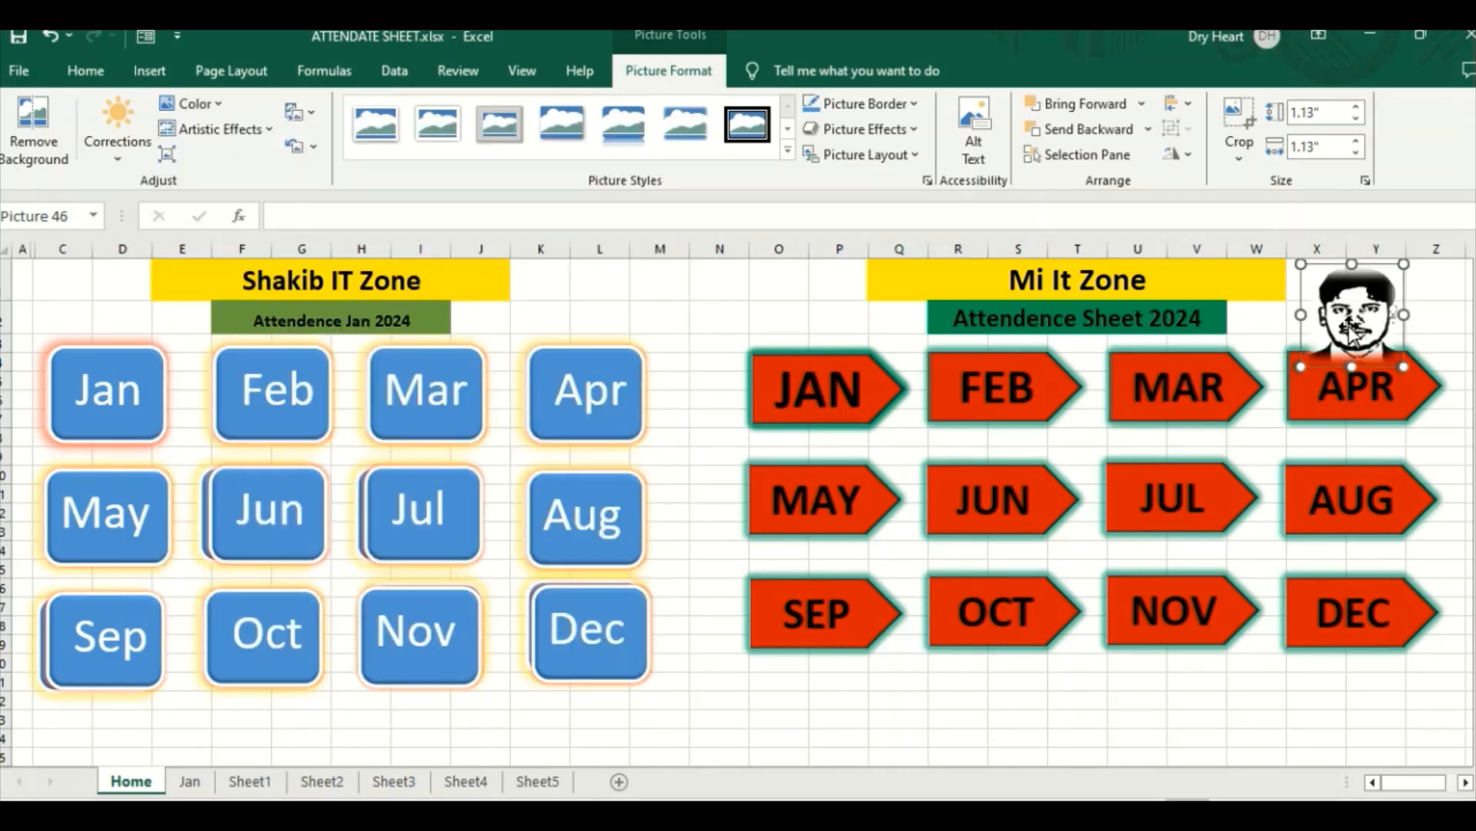
{"action": "mouse_move", "coordinate": [1347, 296]}
{"action": "left_mouse_down"}
{"action": "mouse_move", "coordinate": [813, 293]}
{"action": "mouse_move", "coordinate": [816, 314]}
{"action": "mouse_move", "coordinate": [804, 292]}
{"action": "mouse_move", "coordinate": [1190, 278]}
{"action": "mouse_move", "coordinate": [1381, 306]}
{"action": "mouse_move", "coordinate": [1348, 292]}
{"action": "mouse_move", "coordinate": [1359, 294]}
{"action": "left_mouse_up"}
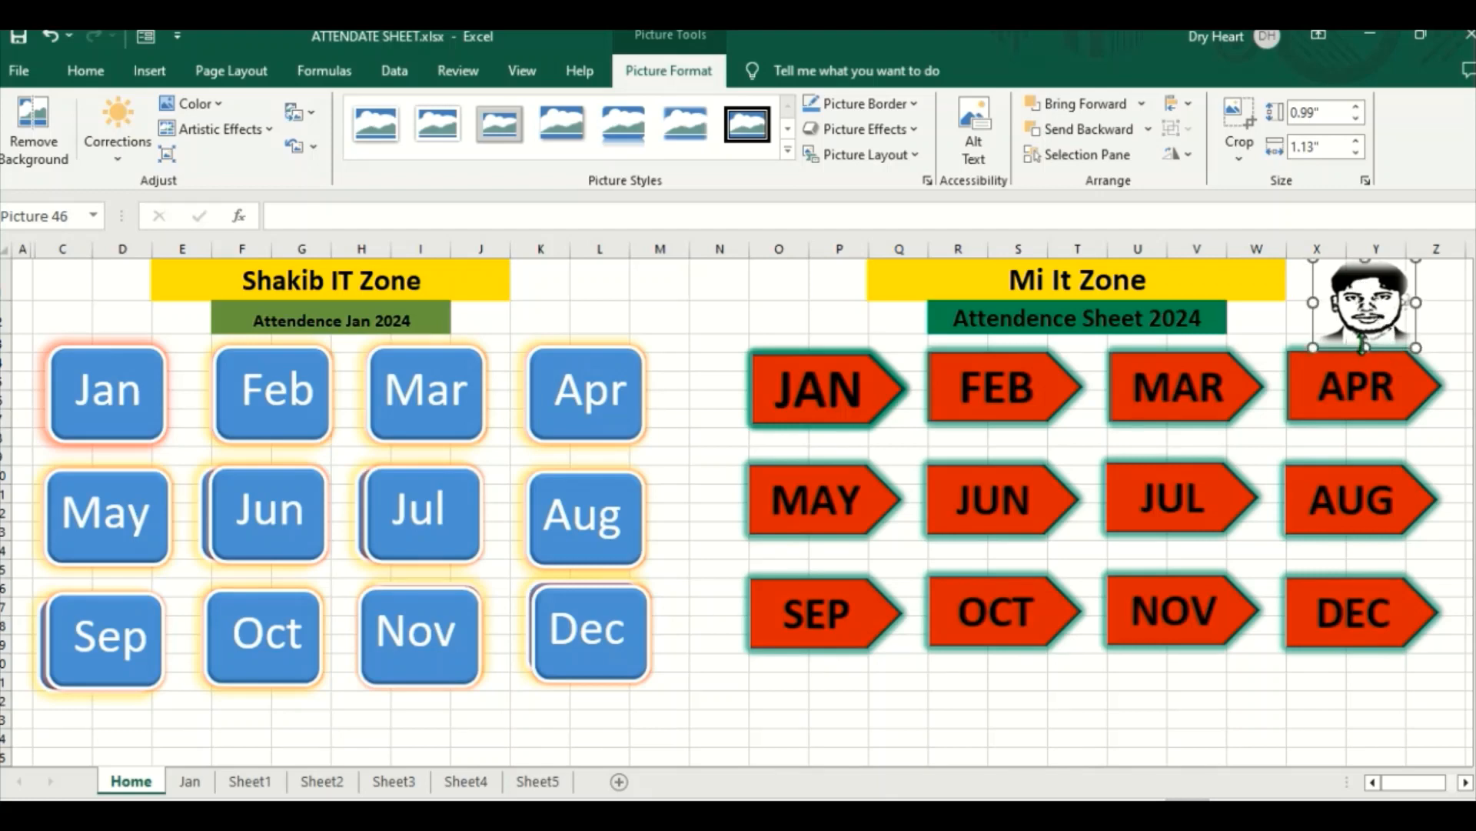
{"action": "left_click_drag", "start_coordinate": [1364, 348], "coordinate": [1322, 305]}
{"action": "left_click", "coordinate": [892, 312]}
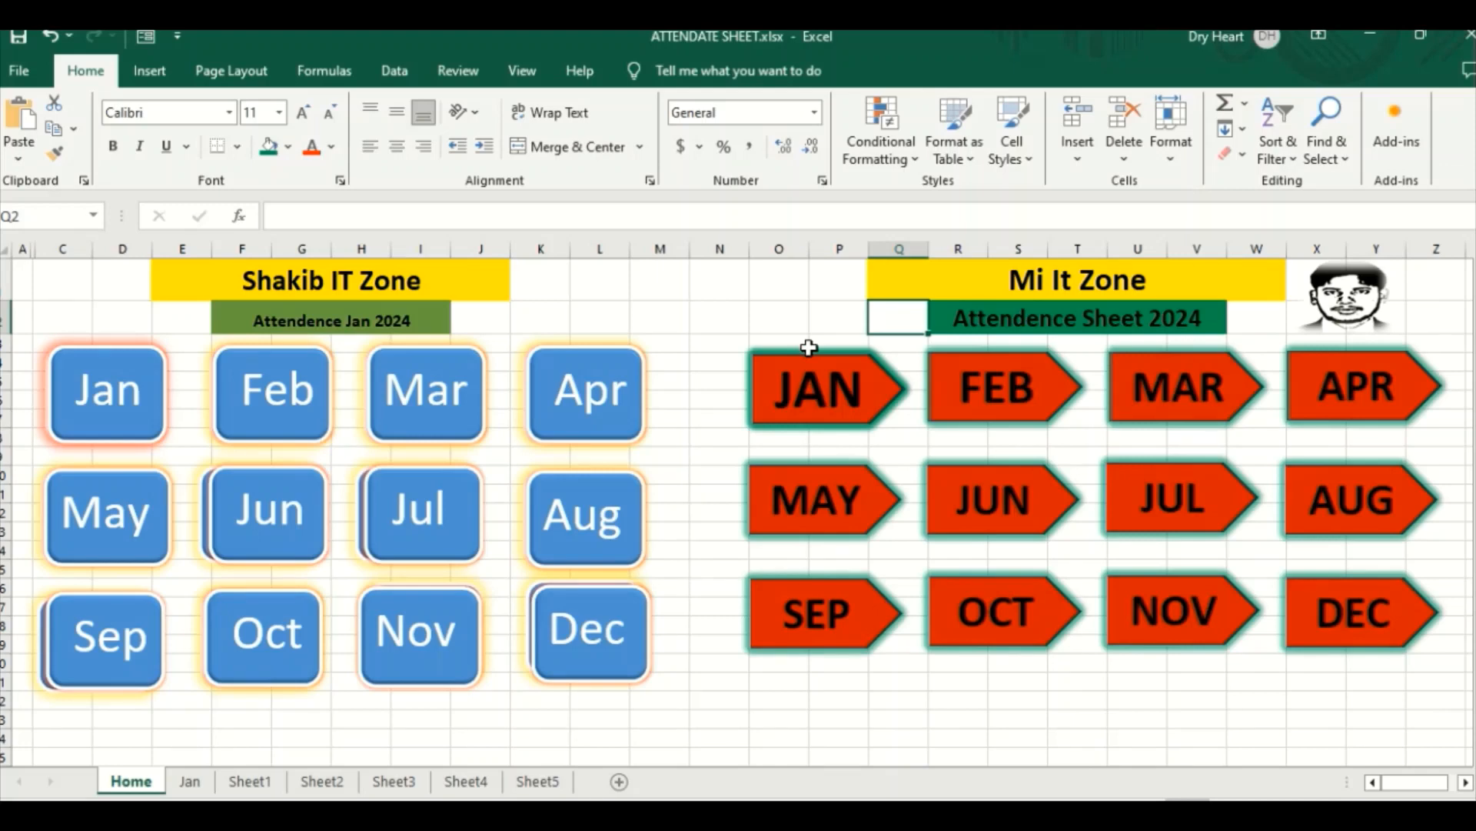
{"action": "left_click", "coordinate": [812, 316]}
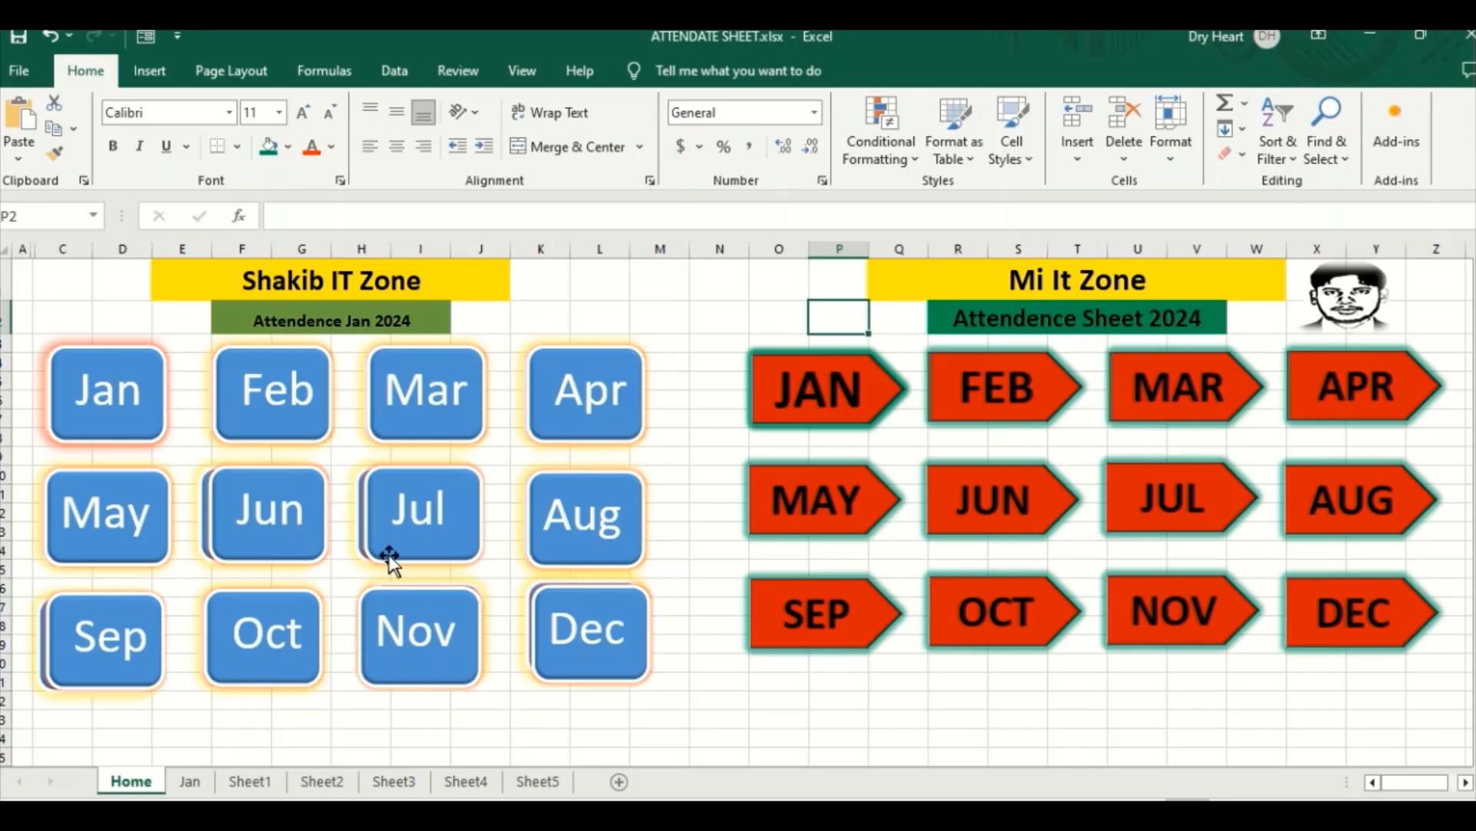
Step: Look over the Jan and Sheet1 attendance sheets, and return to the Home sheet
{"action": "left_click", "coordinate": [189, 782]}
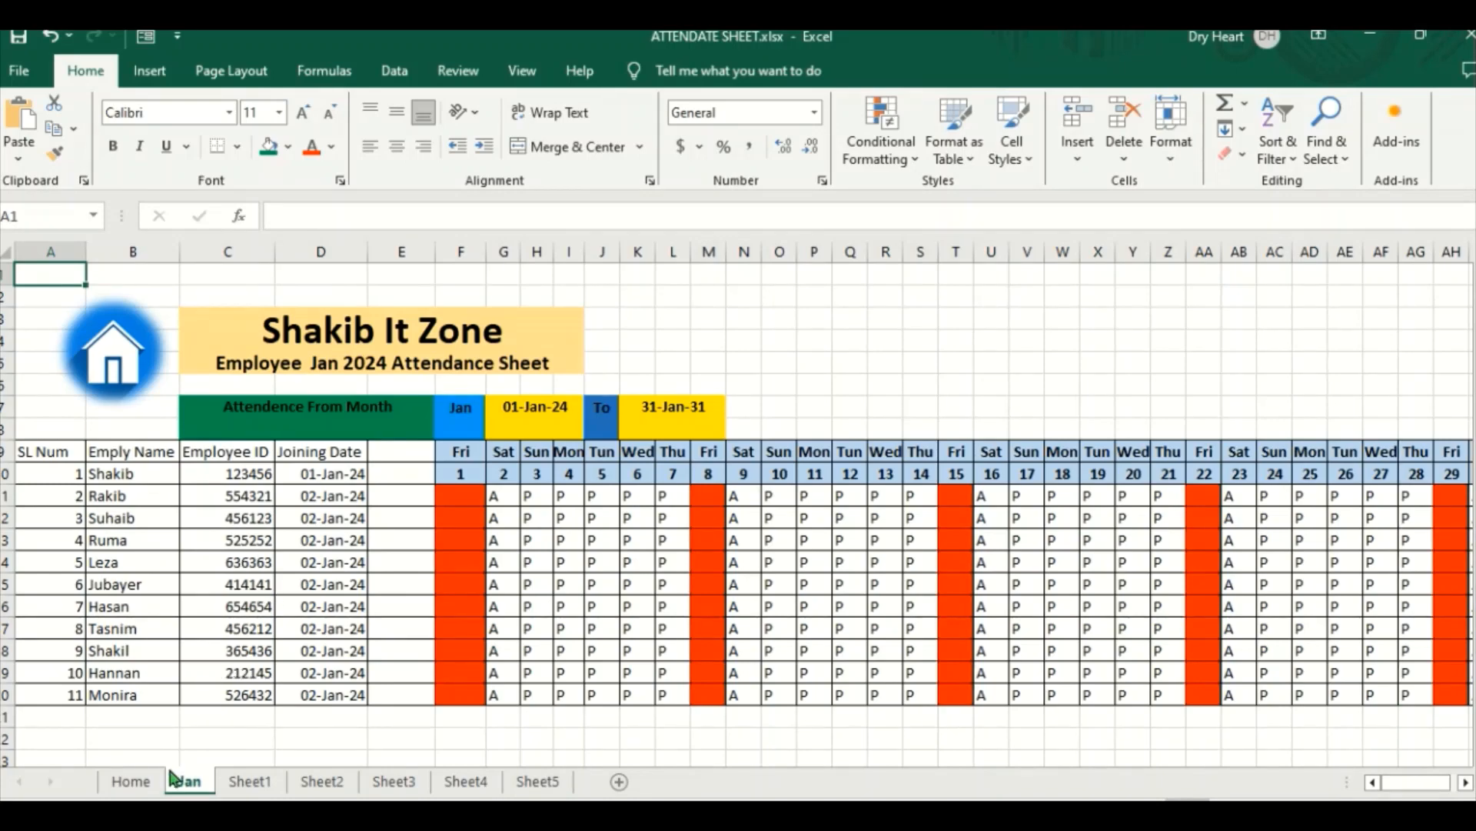
{"action": "left_click", "coordinate": [238, 781]}
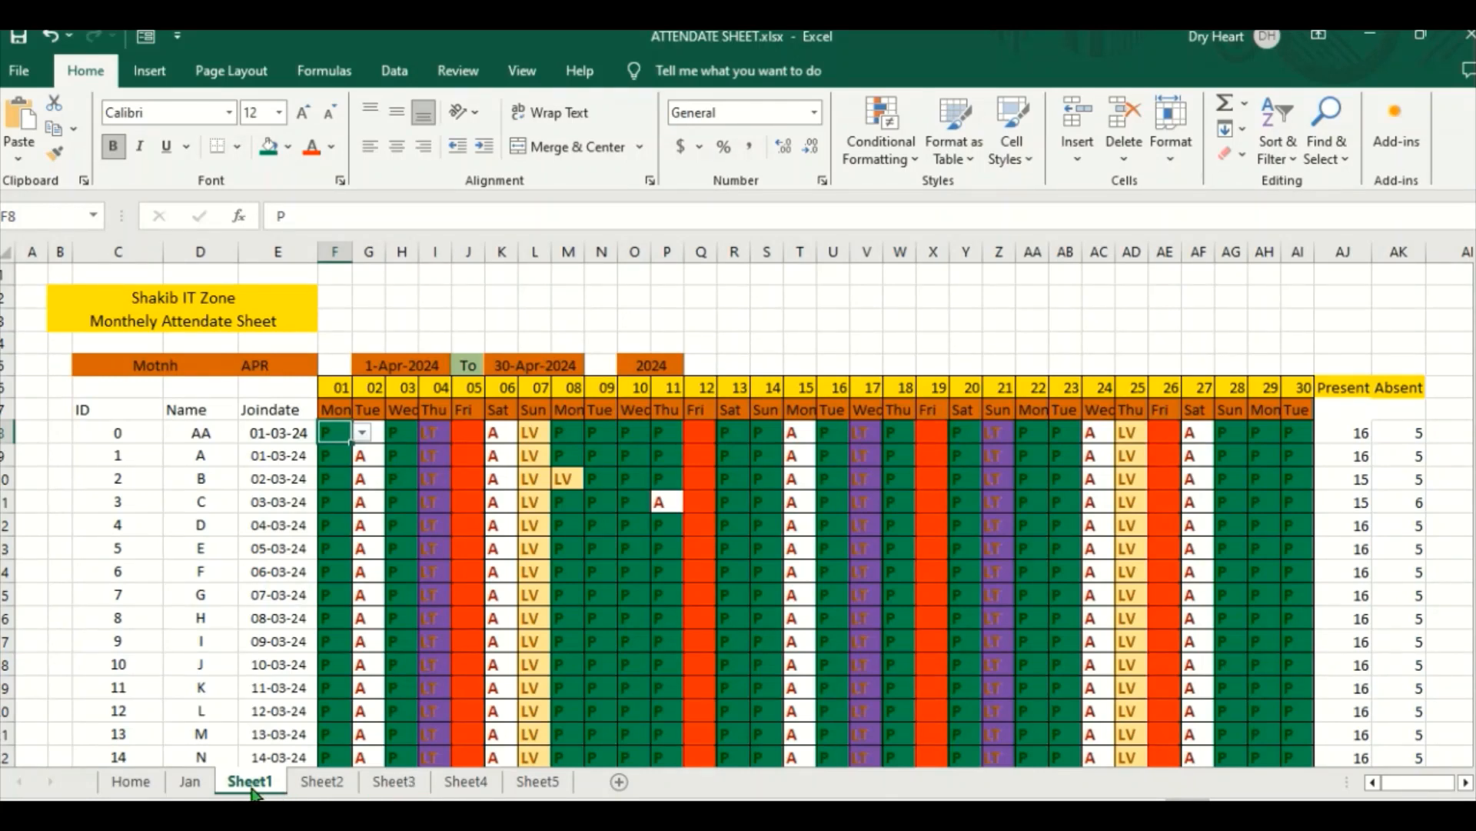
{"action": "left_click", "coordinate": [141, 780]}
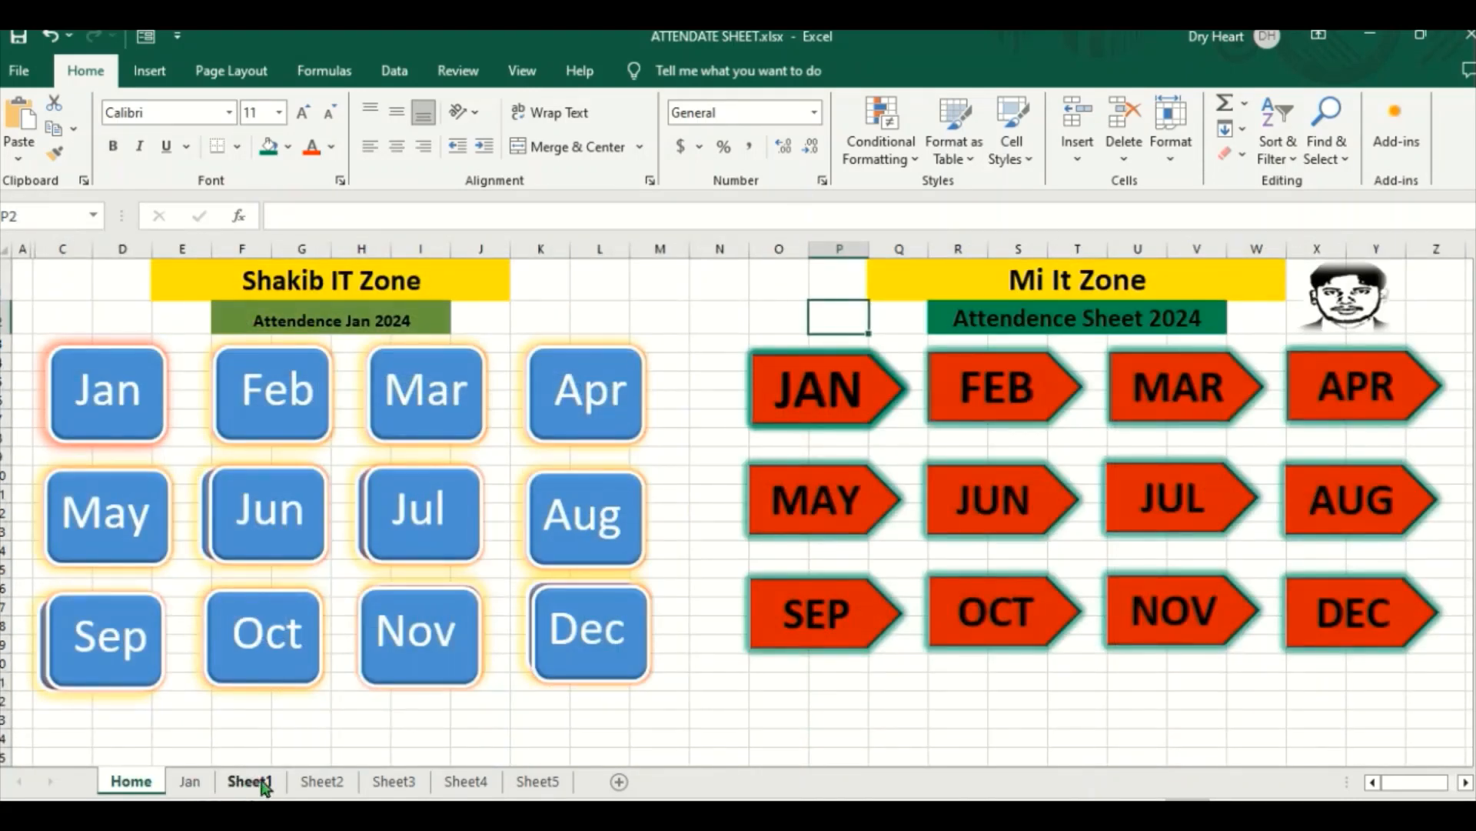
Step: Link the JAN arrow on the Home sheet to cell A1 of Sheet1 in this workbook, and deselect the arrow
{"action": "left_click", "coordinate": [827, 392]}
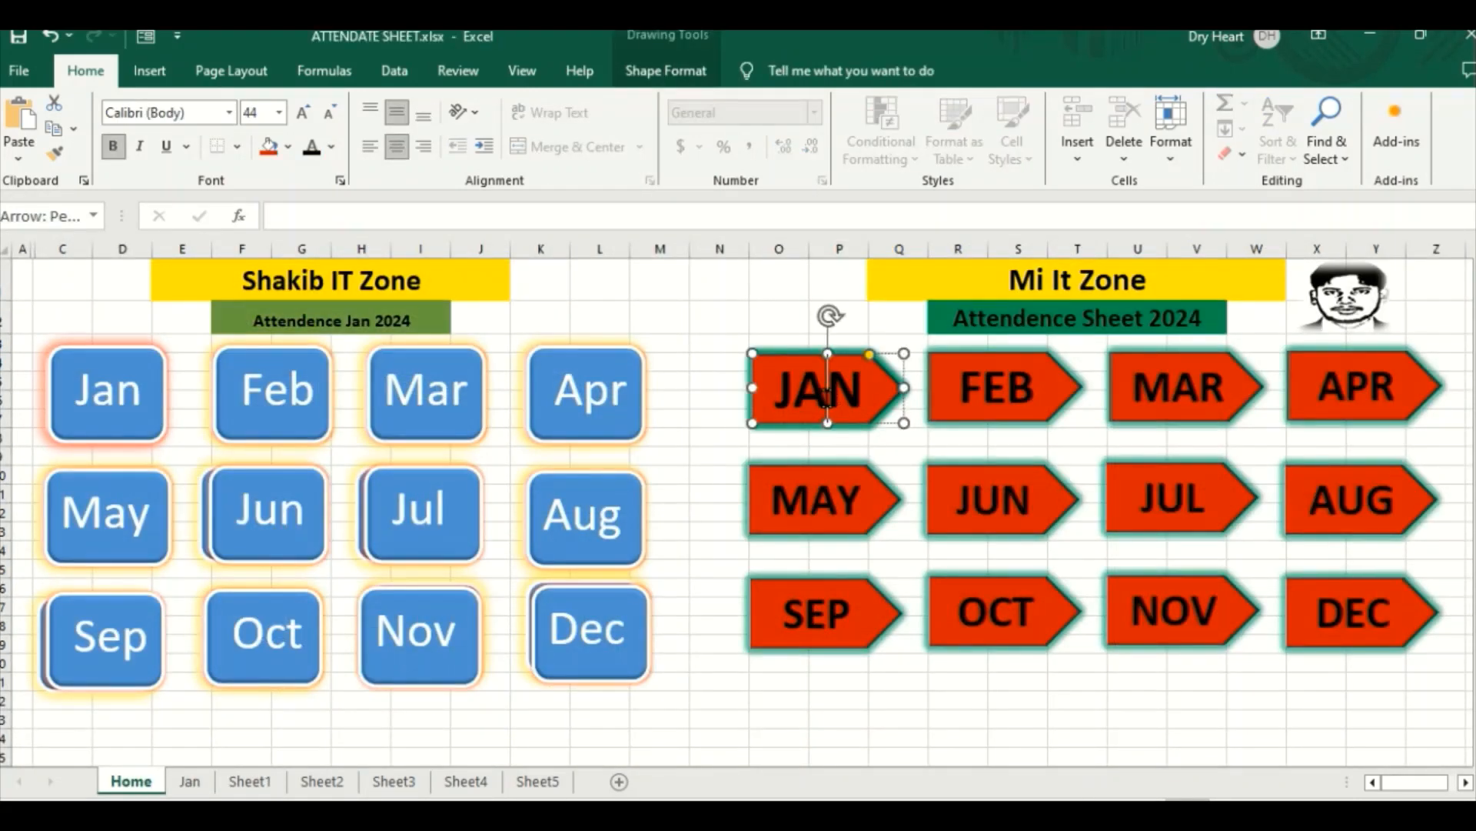
{"action": "right_click", "coordinate": [827, 399]}
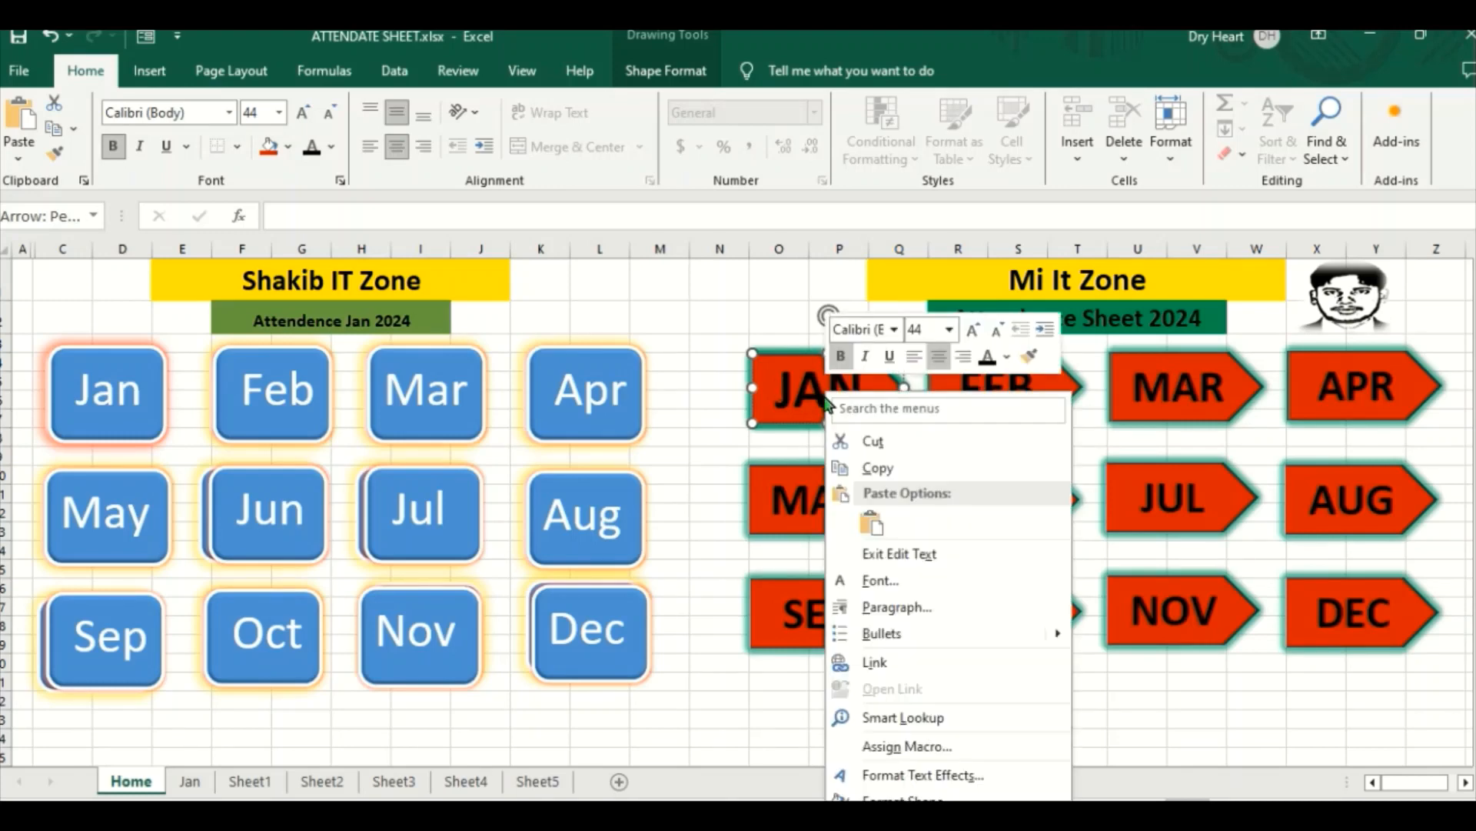
{"action": "left_click", "coordinate": [869, 662]}
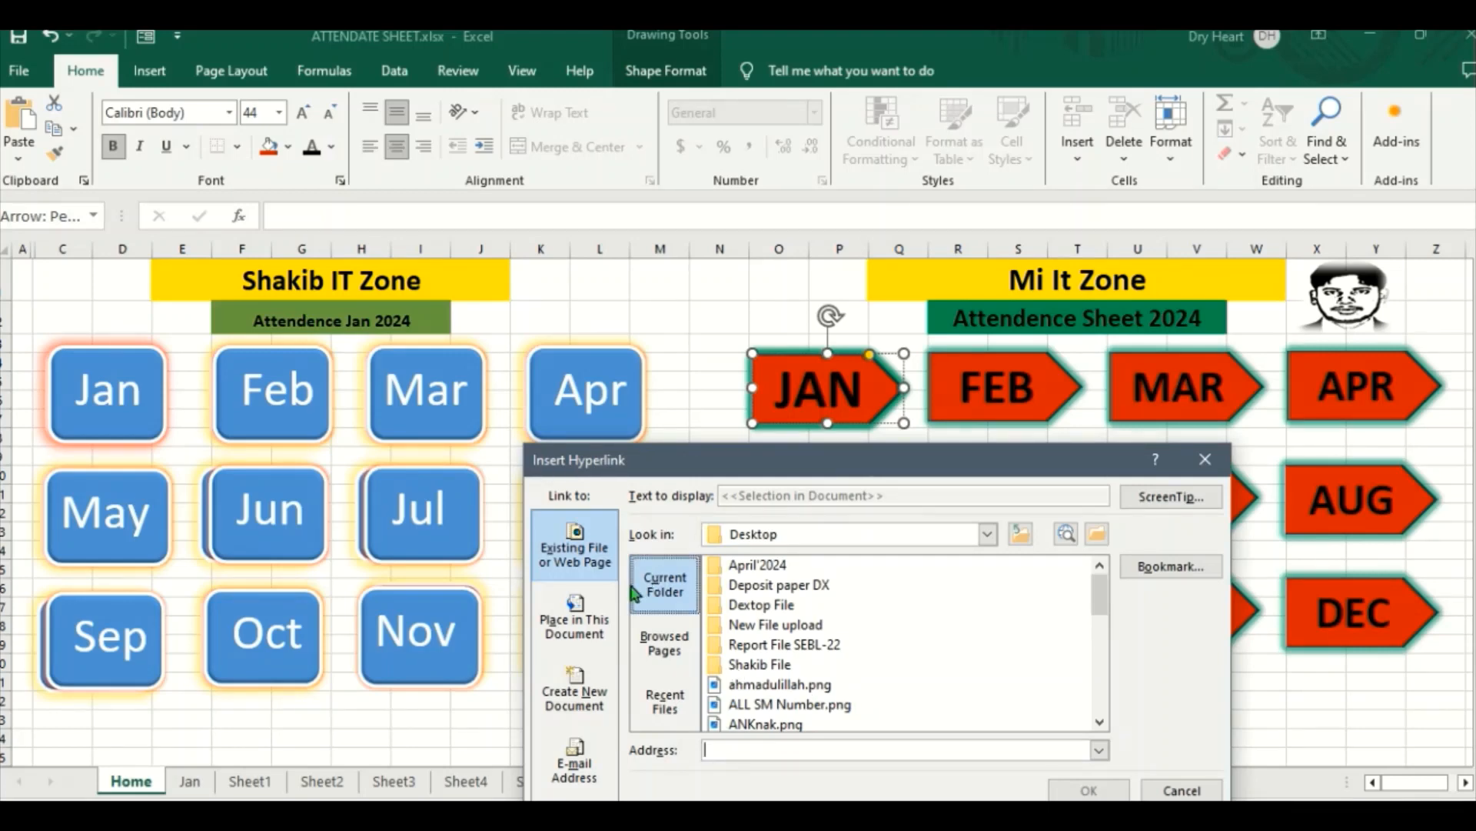
{"action": "left_click", "coordinate": [575, 623]}
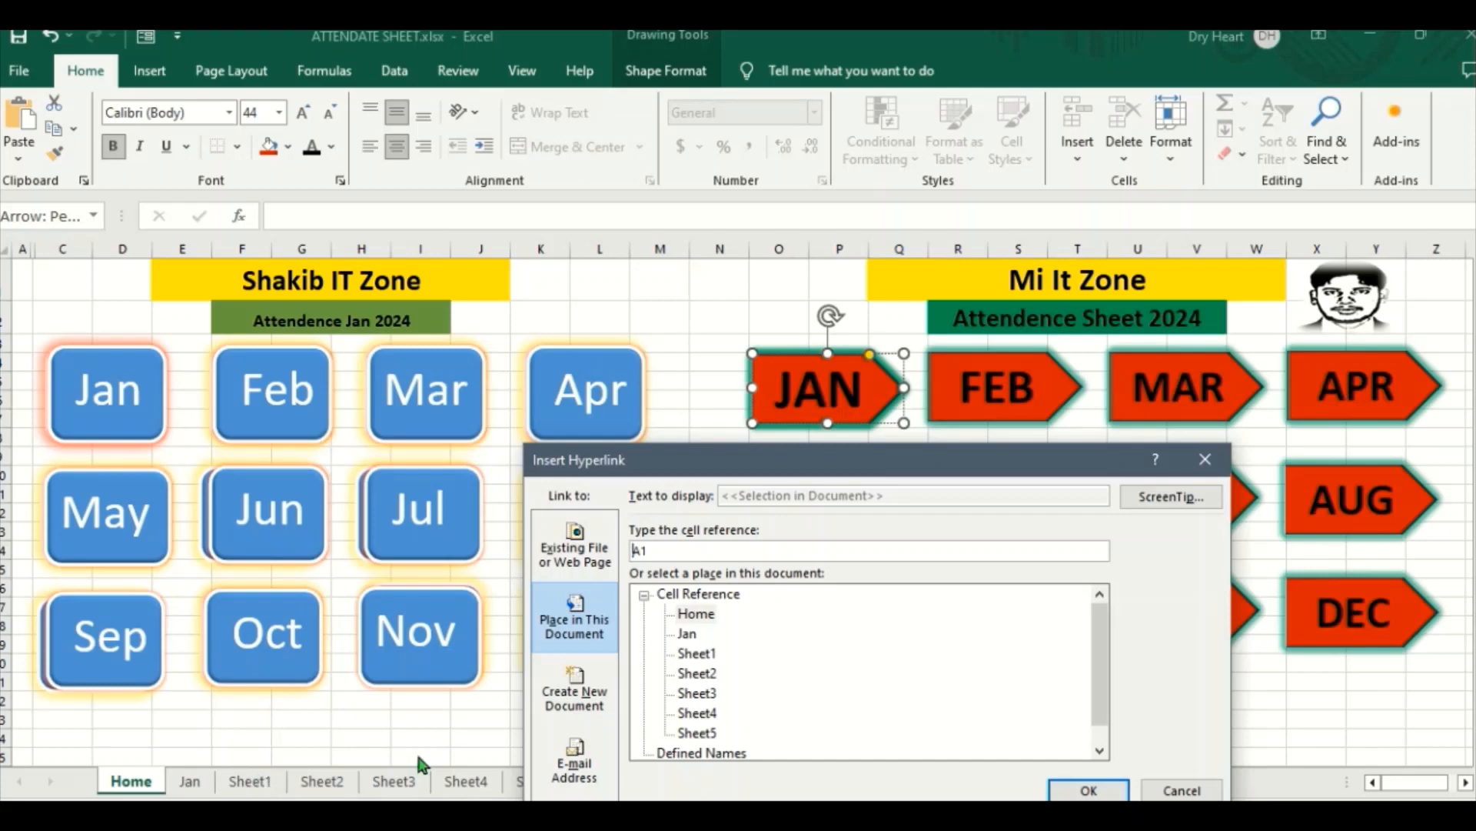
{"action": "left_click", "coordinate": [704, 655]}
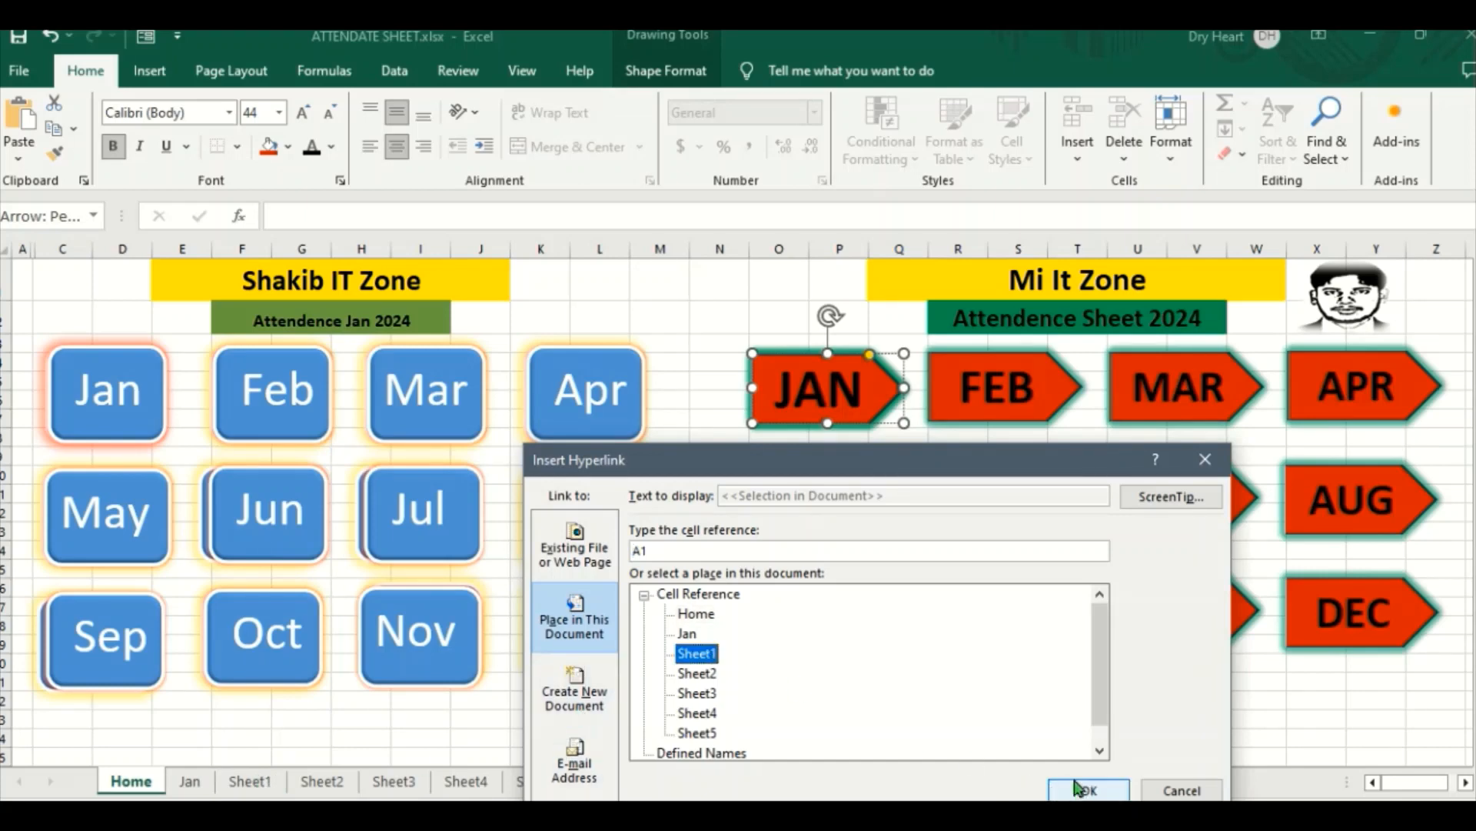
{"action": "left_click_drag", "start_coordinate": [969, 486], "coordinate": [902, 334]}
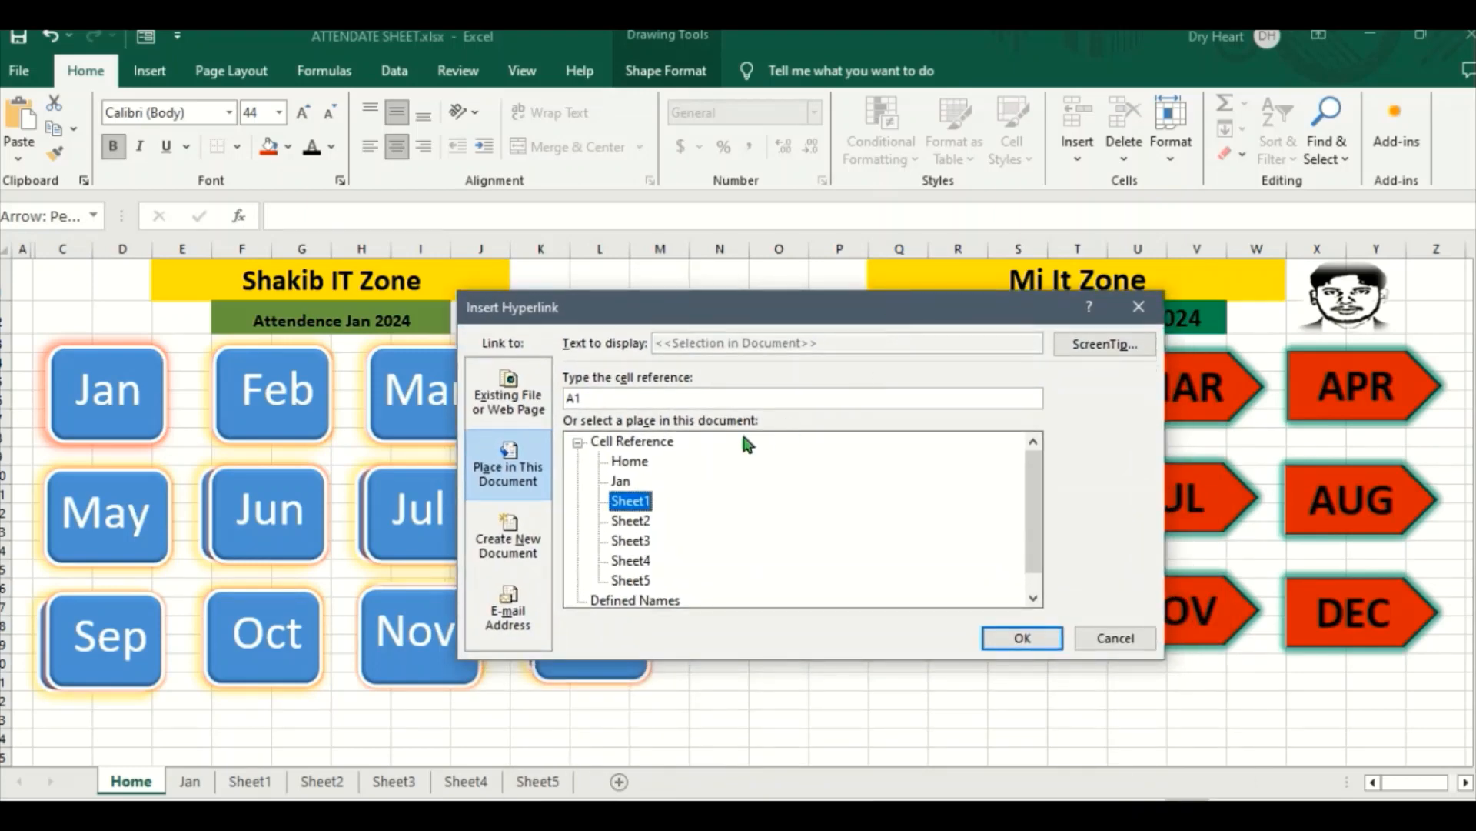
{"action": "left_click", "coordinate": [1009, 639]}
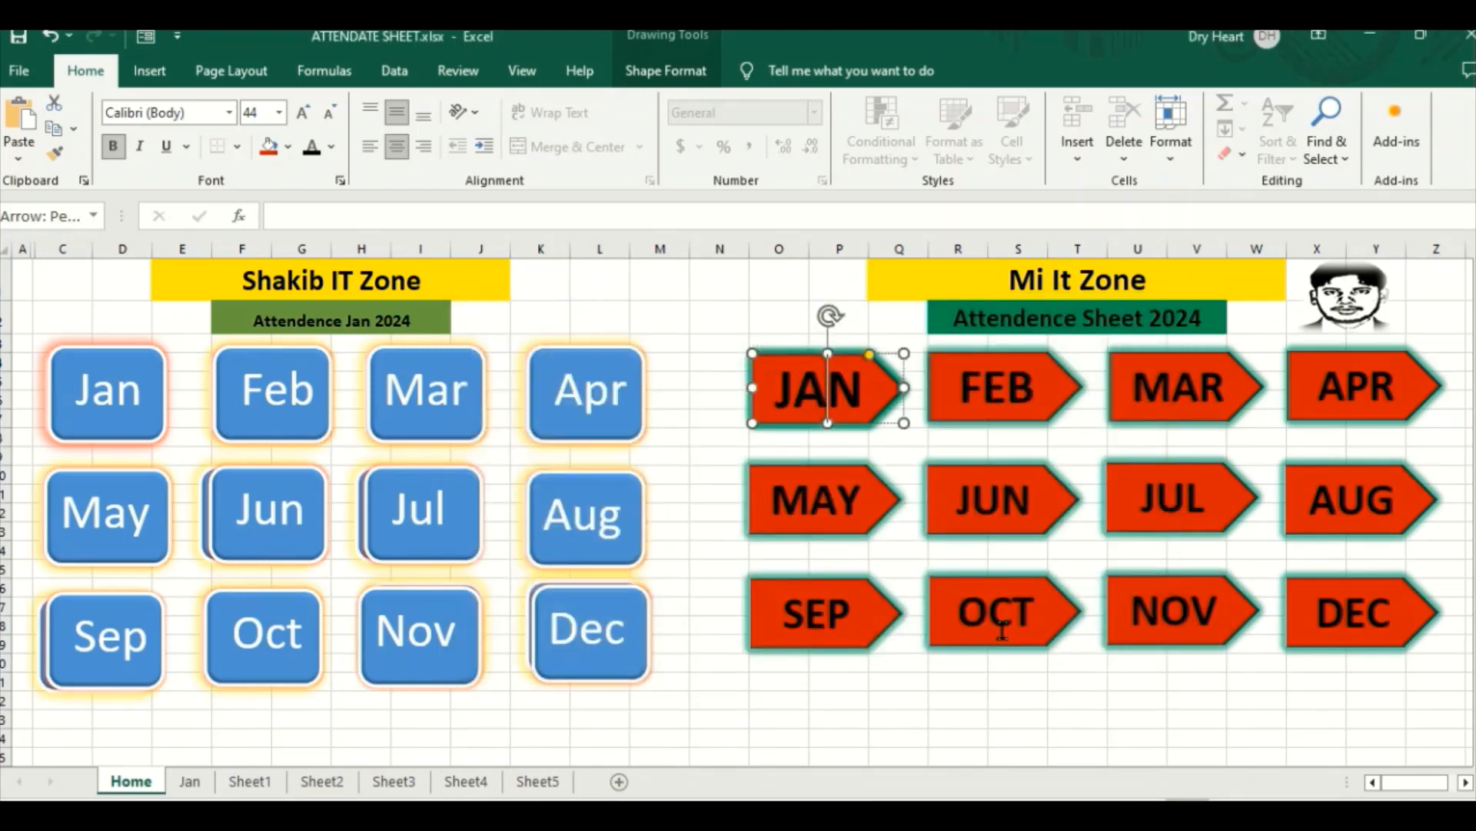
{"action": "left_click", "coordinate": [904, 496]}
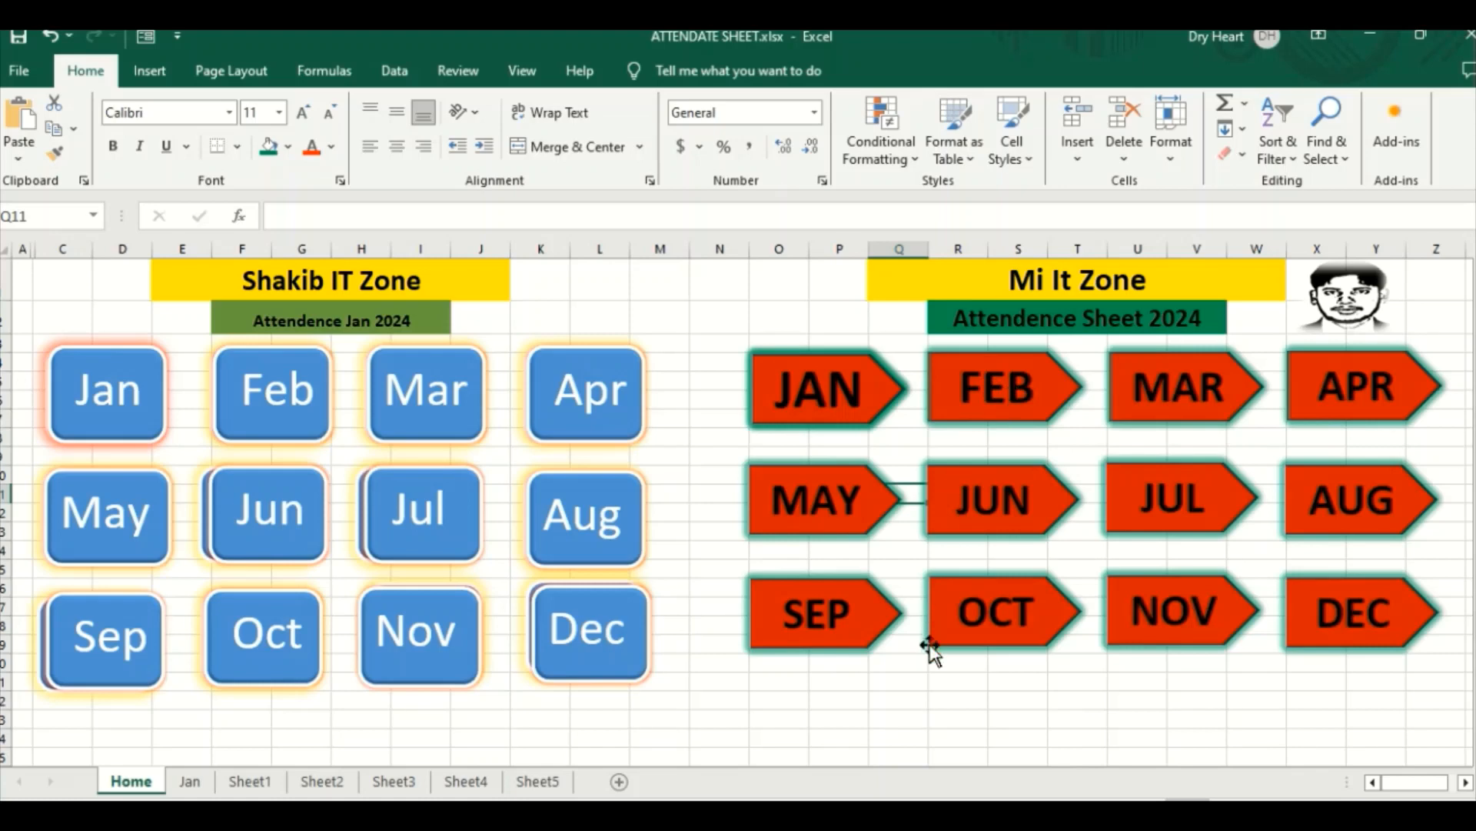
{"action": "left_click", "coordinate": [937, 682]}
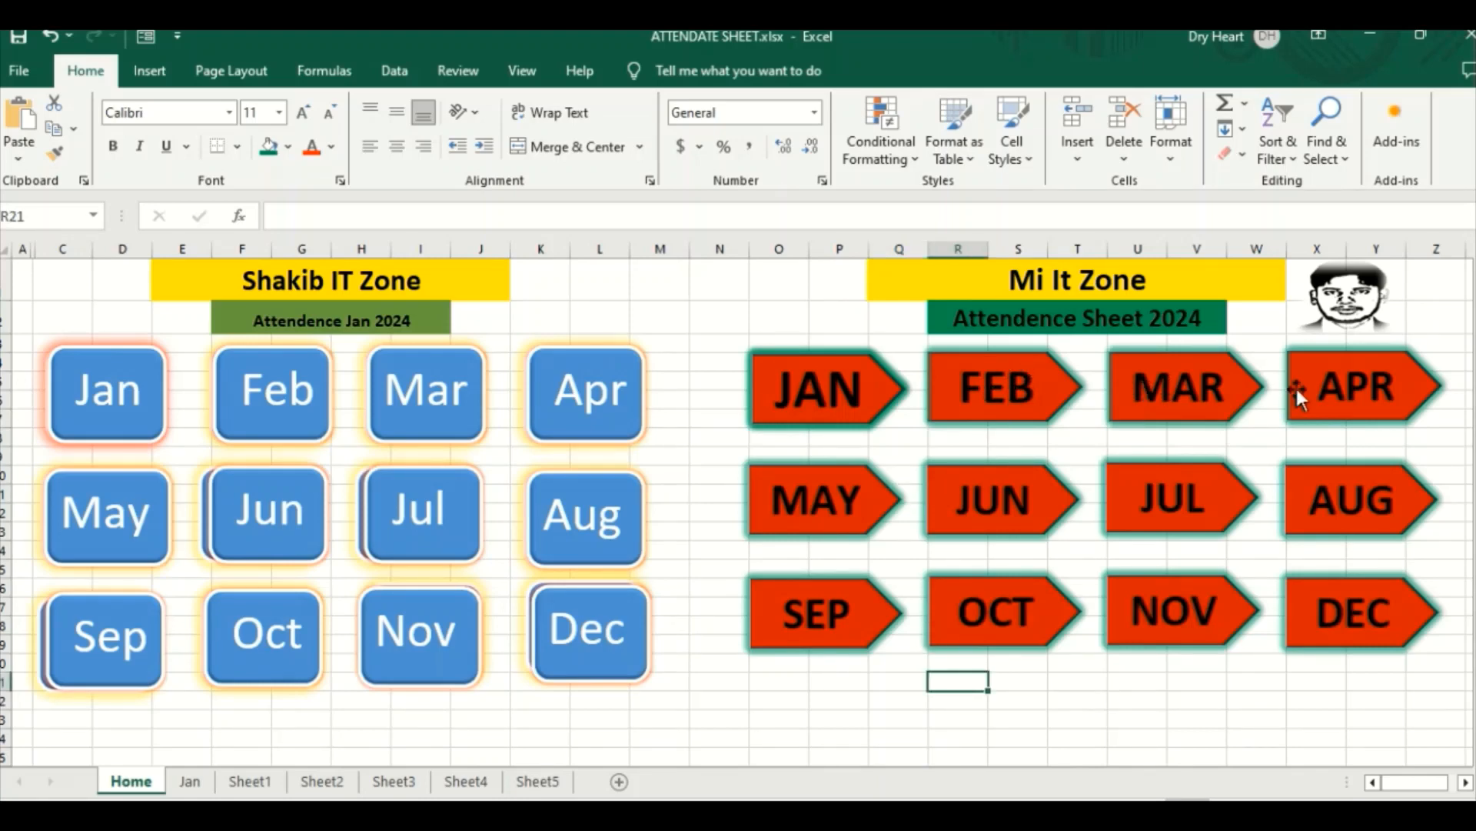
Step: Test the JAN arrow's link and look over the attendance table on the linked sheet
{"action": "left_click", "coordinate": [825, 394]}
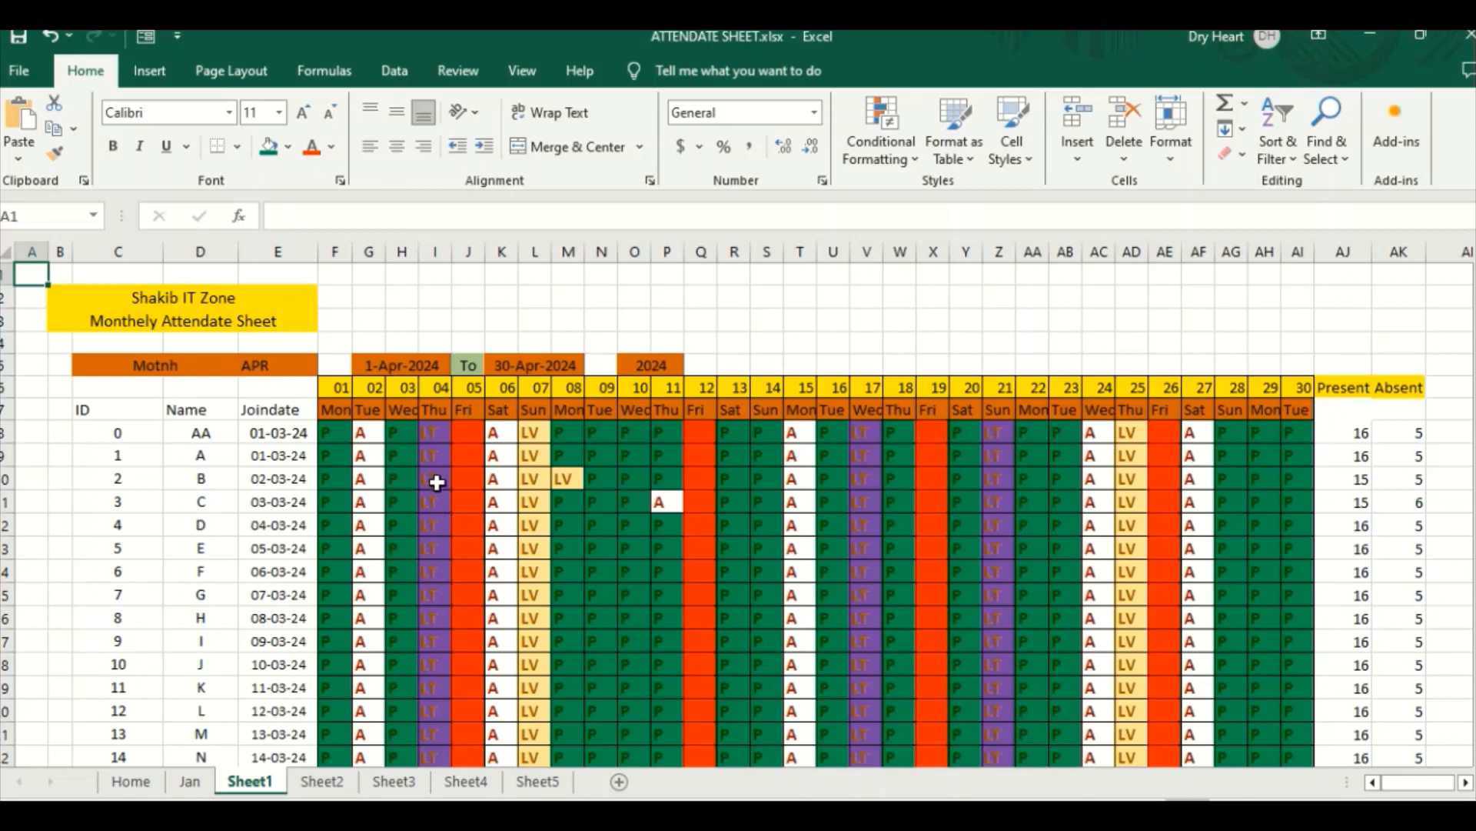
{"action": "scroll", "coordinate": [436, 482], "scroll_direction": "down", "scroll_amount": 1}
{"action": "scroll", "coordinate": [437, 484], "scroll_direction": "up", "scroll_amount": 1}
{"action": "scroll", "coordinate": [437, 487], "scroll_direction": "down", "scroll_amount": 2}
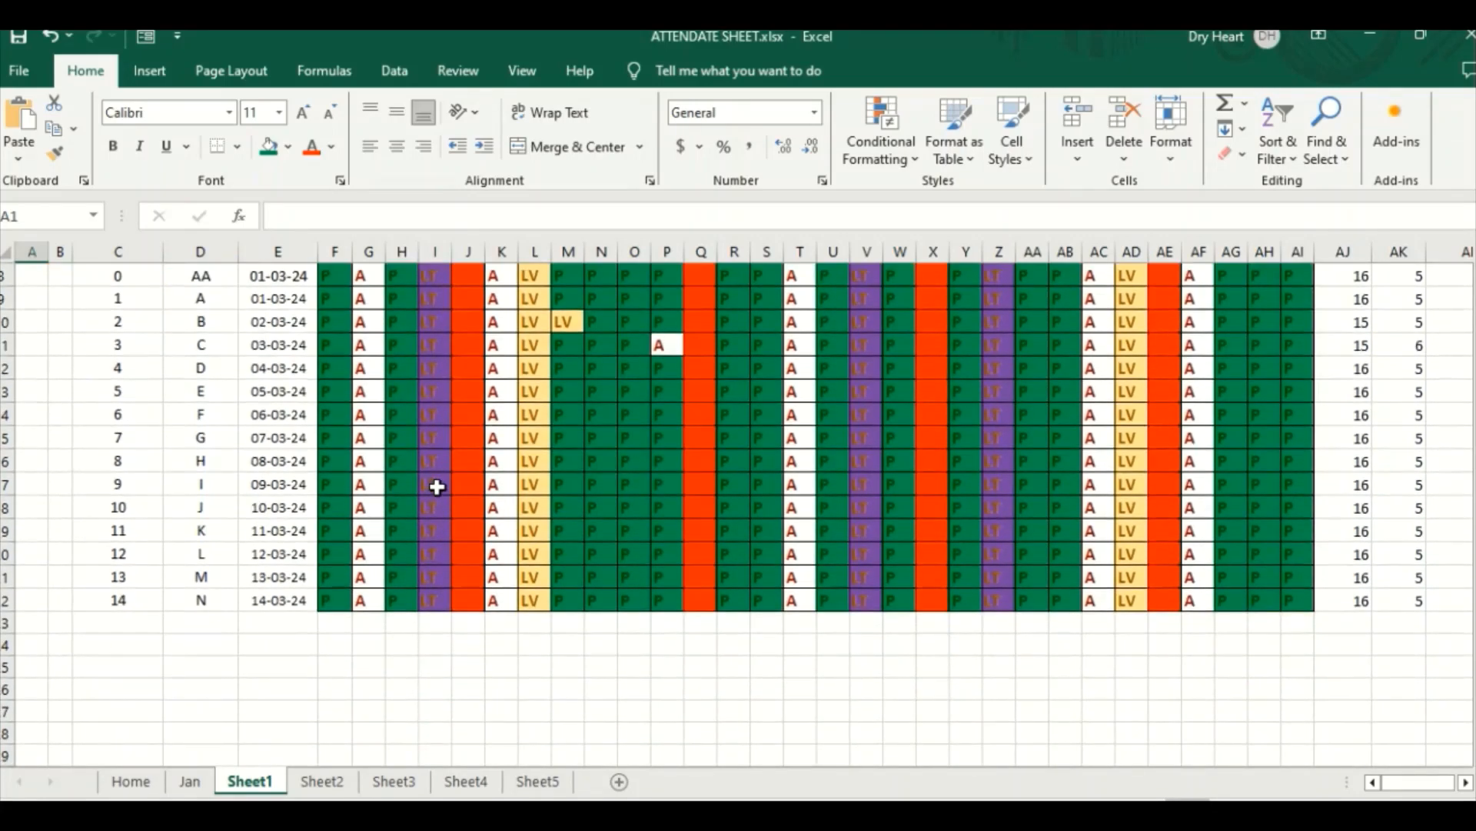
{"action": "scroll", "coordinate": [437, 489], "scroll_direction": "up", "scroll_amount": 2}
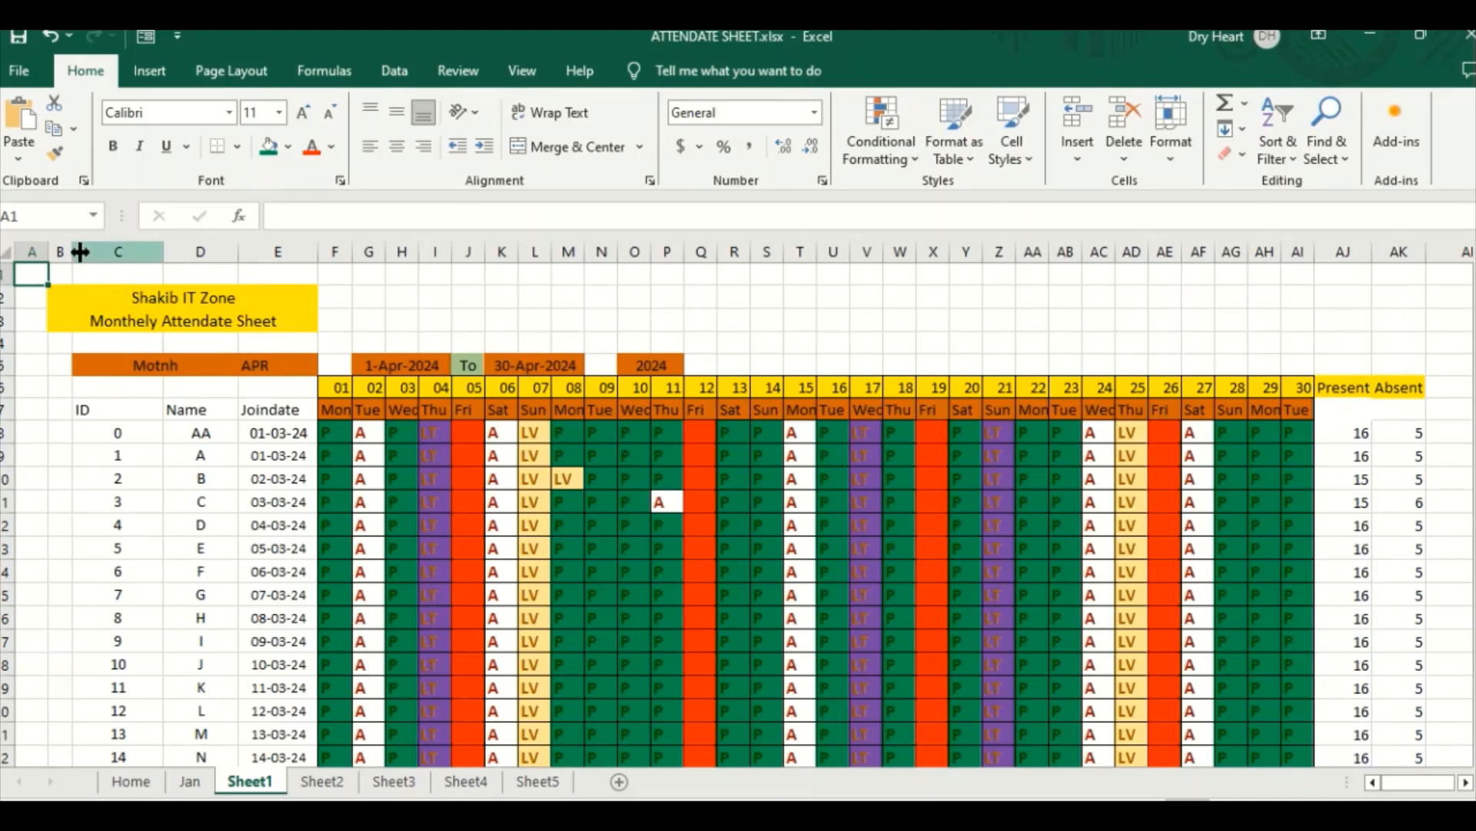
Step: Widen column B of Sheet1 to make room beside the ID column, and widen column A slightly
{"action": "left_click_drag", "start_coordinate": [74, 252], "coordinate": [167, 254]}
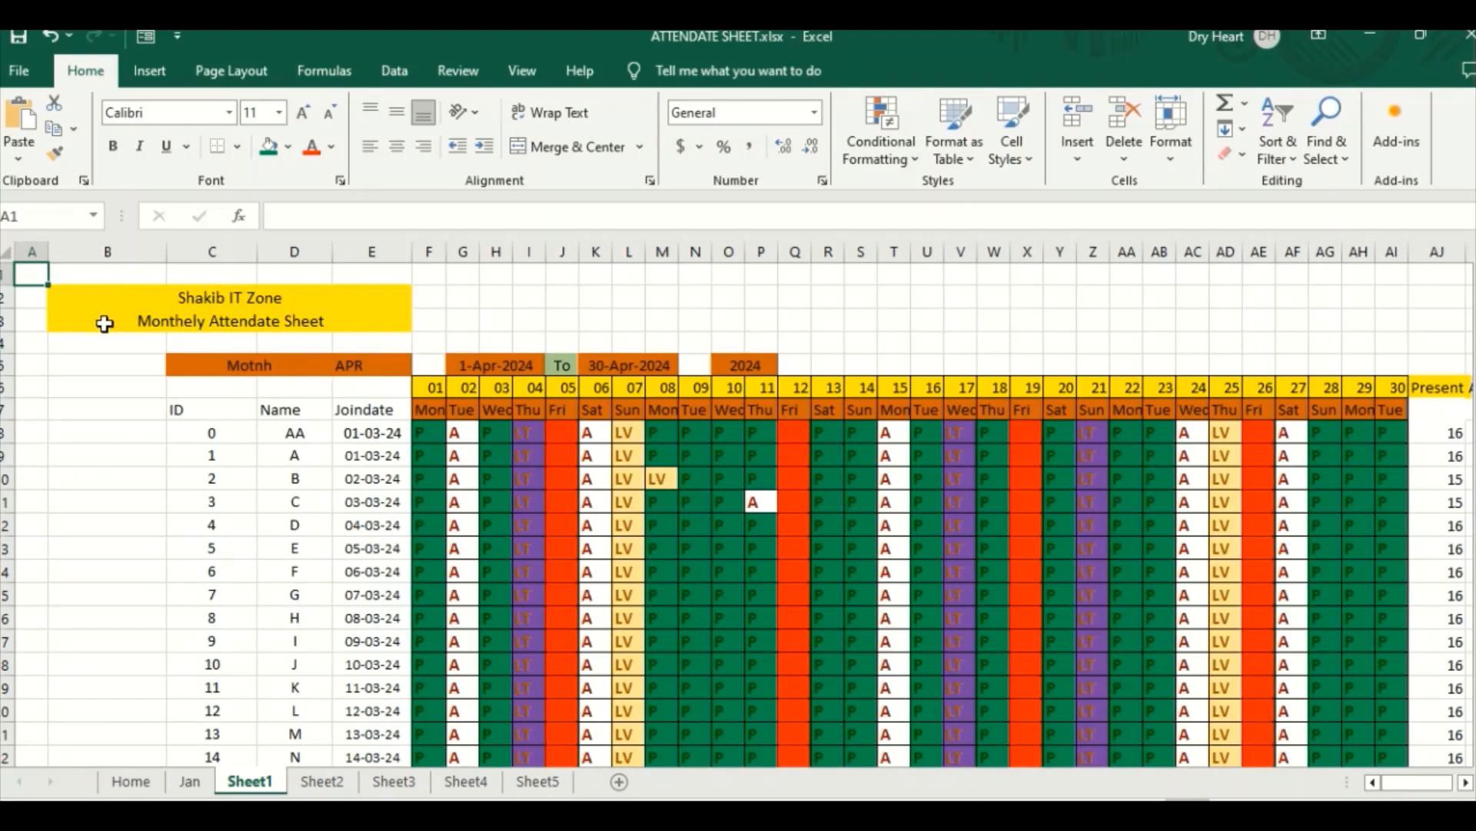
{"action": "left_click_drag", "start_coordinate": [58, 250], "coordinate": [72, 258]}
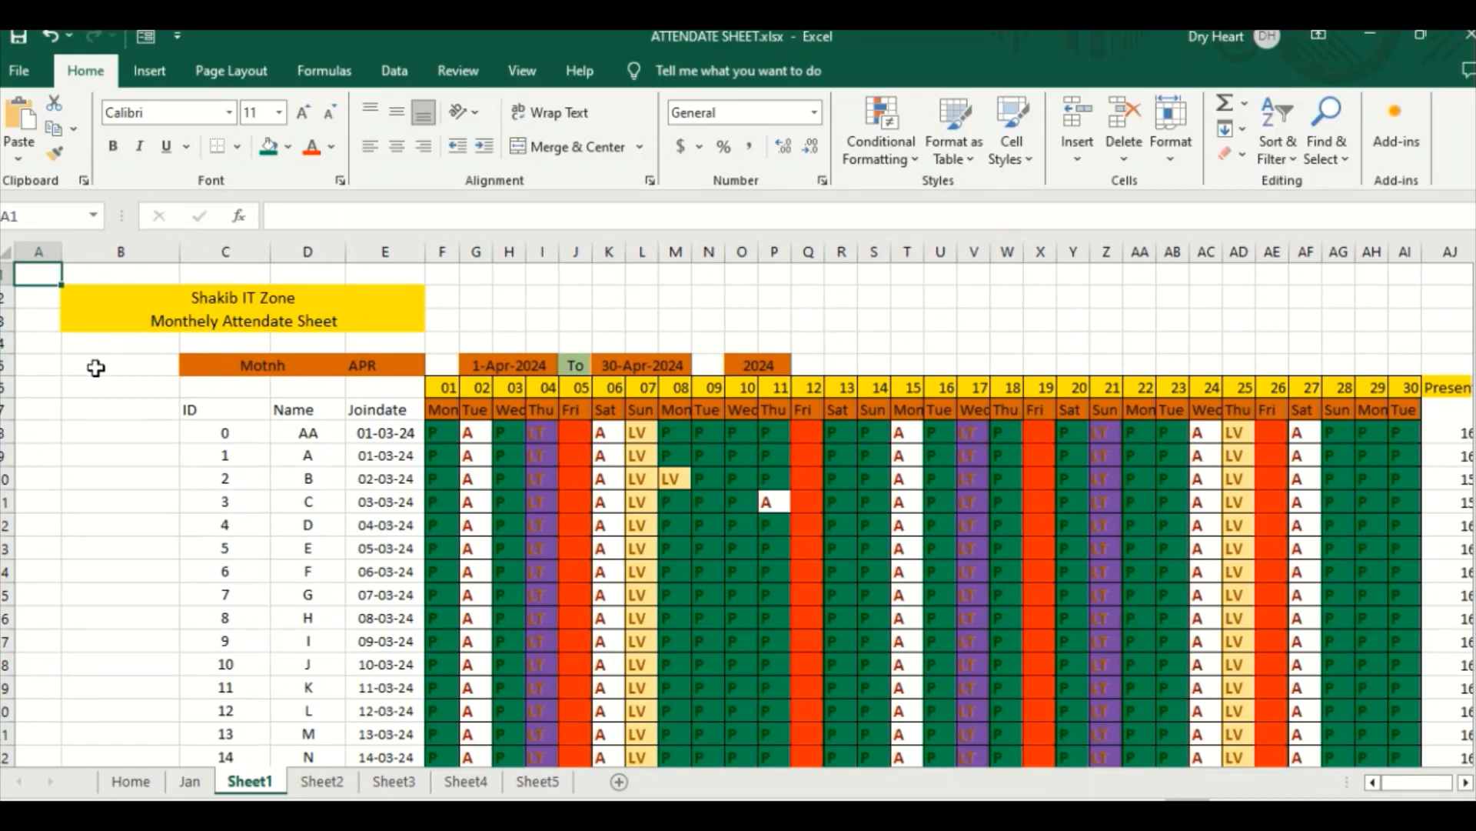
Step: Open the online picture search for inserting a picture at cell B7 of Sheet1
{"action": "left_click", "coordinate": [92, 411]}
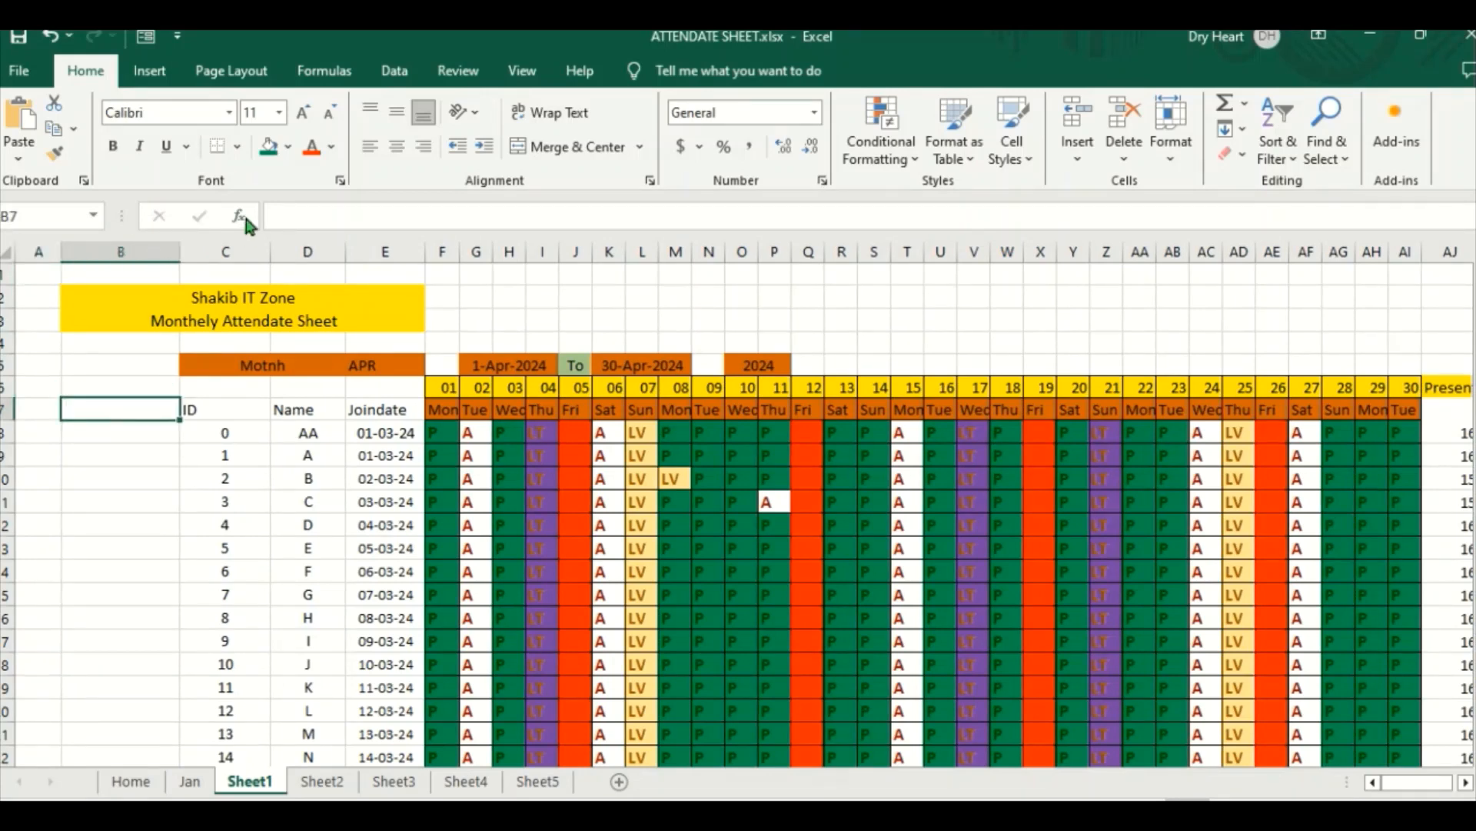
{"action": "left_click", "coordinate": [148, 72]}
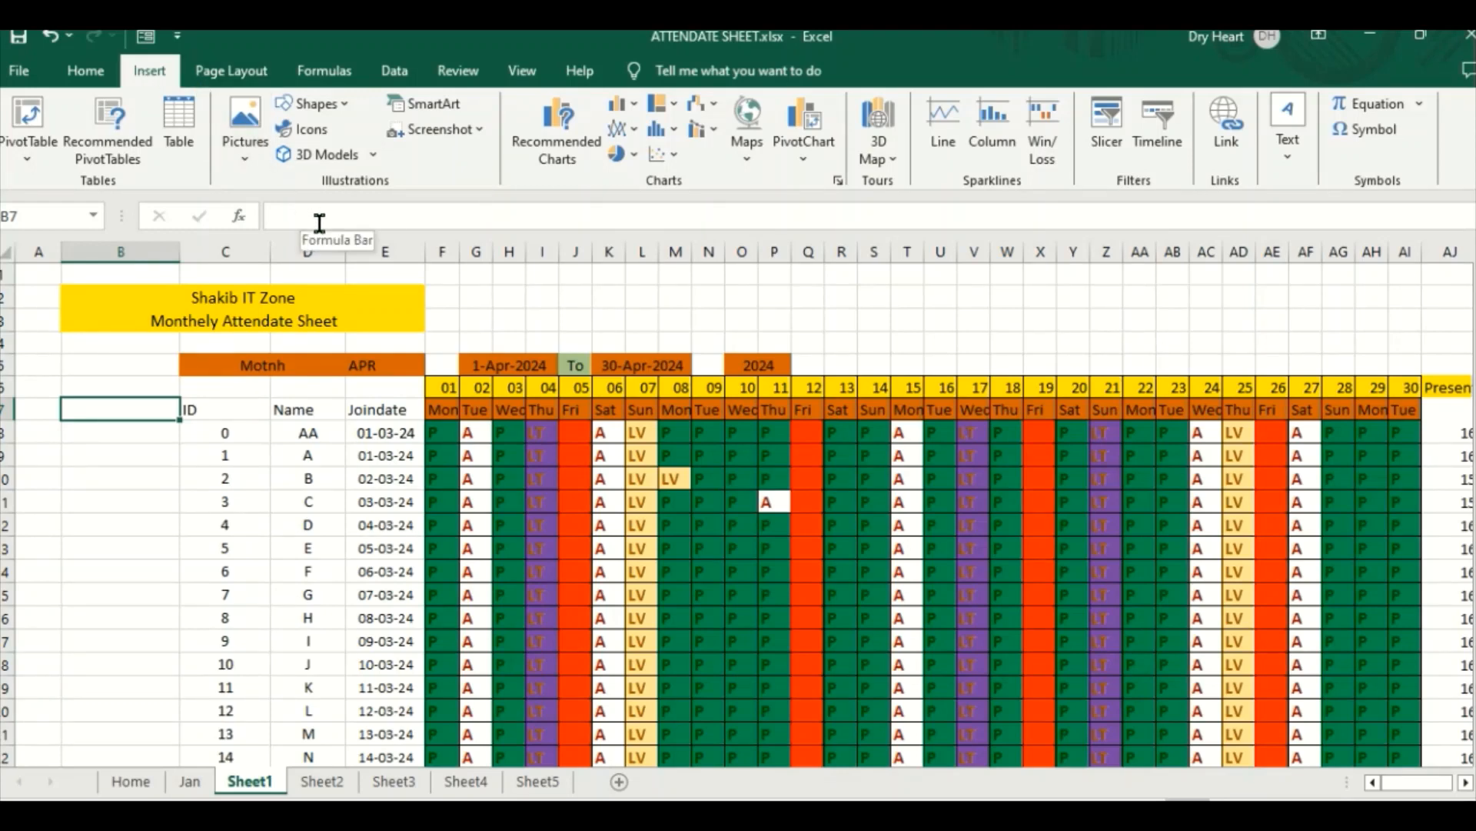
{"action": "left_click", "coordinate": [248, 160]}
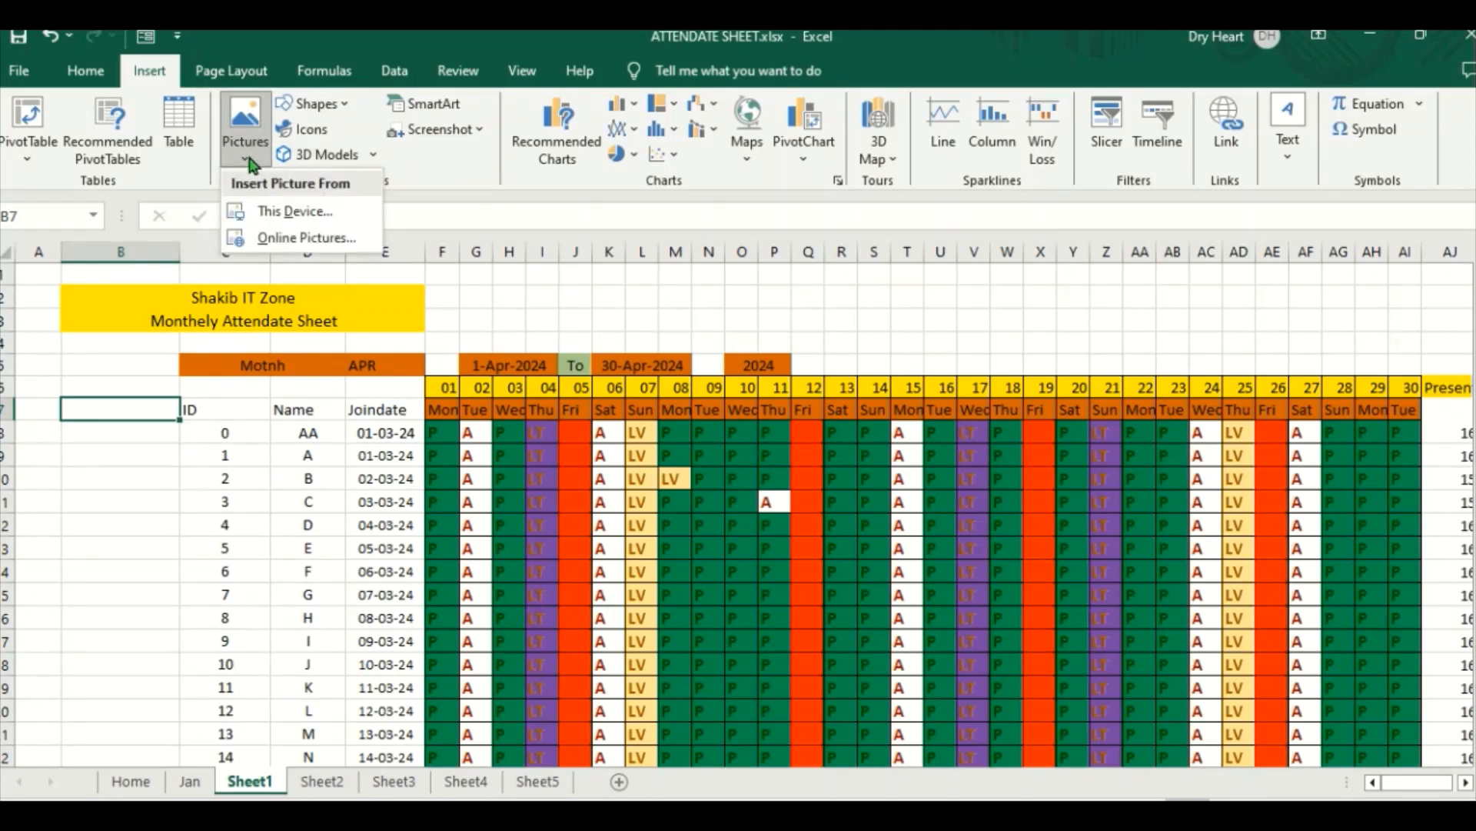
{"action": "left_click", "coordinate": [298, 238]}
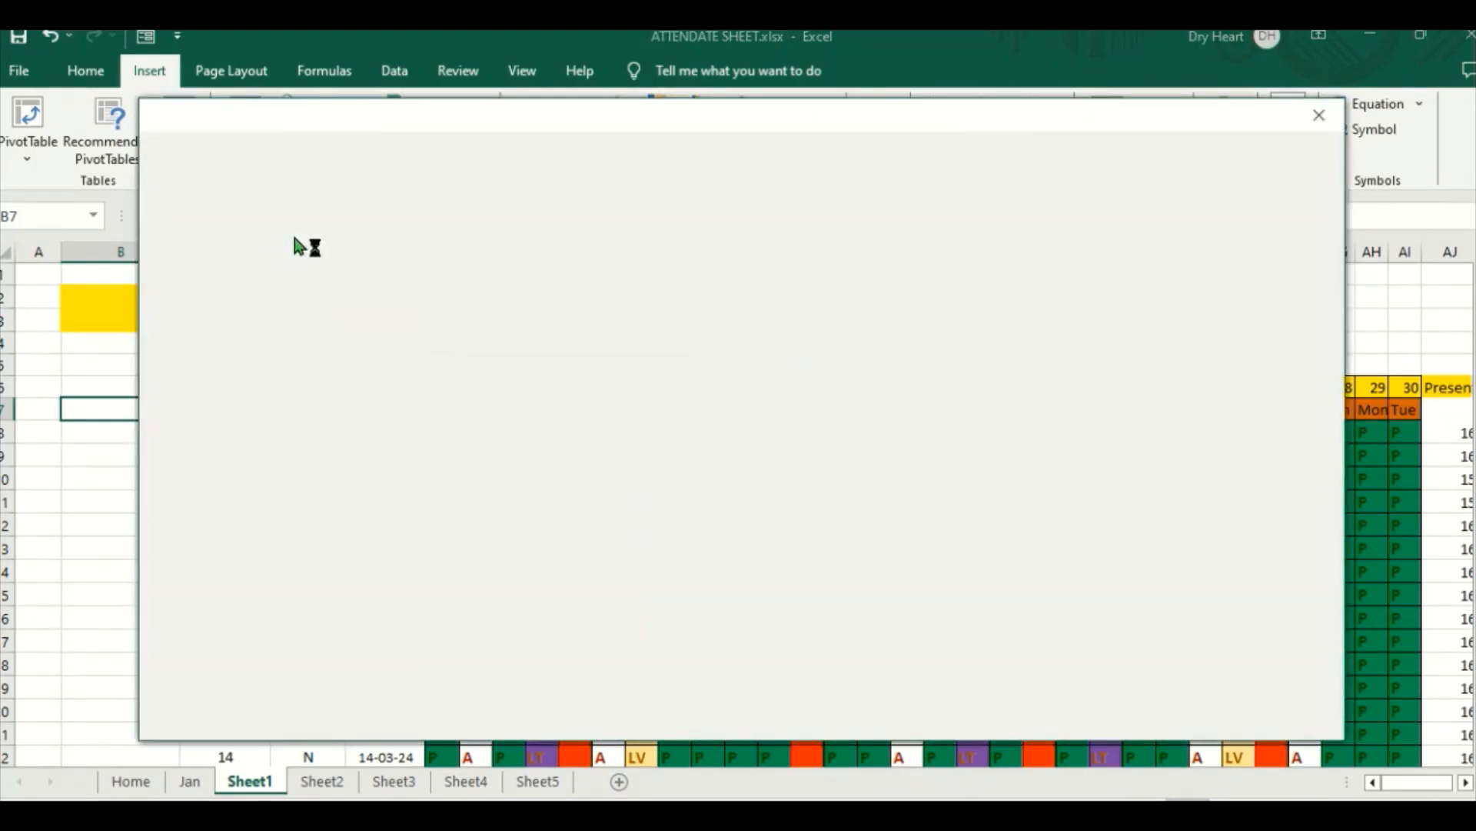
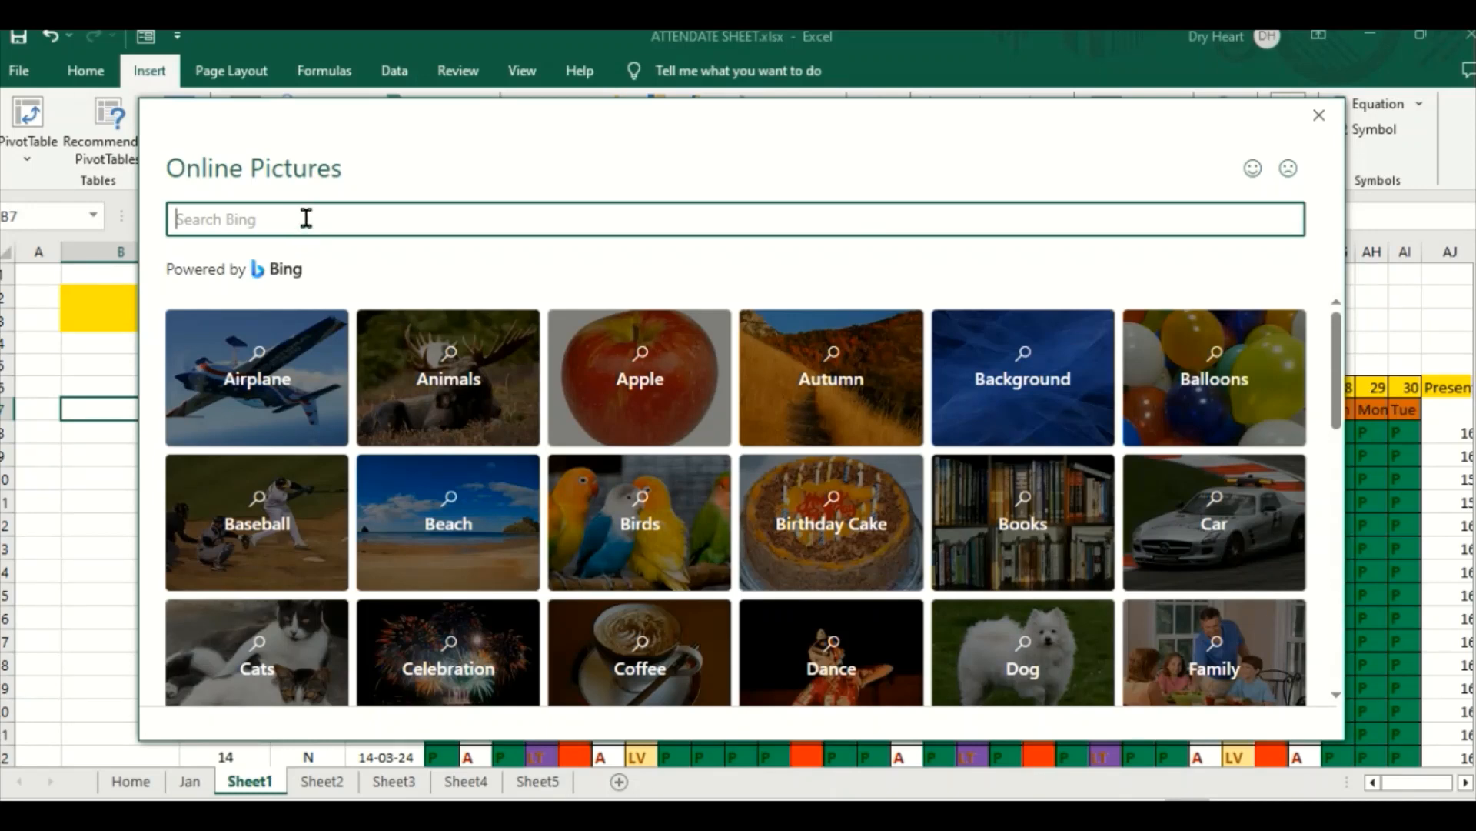
Step: Search the online pictures for "HOME", and refine the search to "3D HOME"
{"action": "type", "text": "HOME"}
{"action": "key", "text": "Return"}
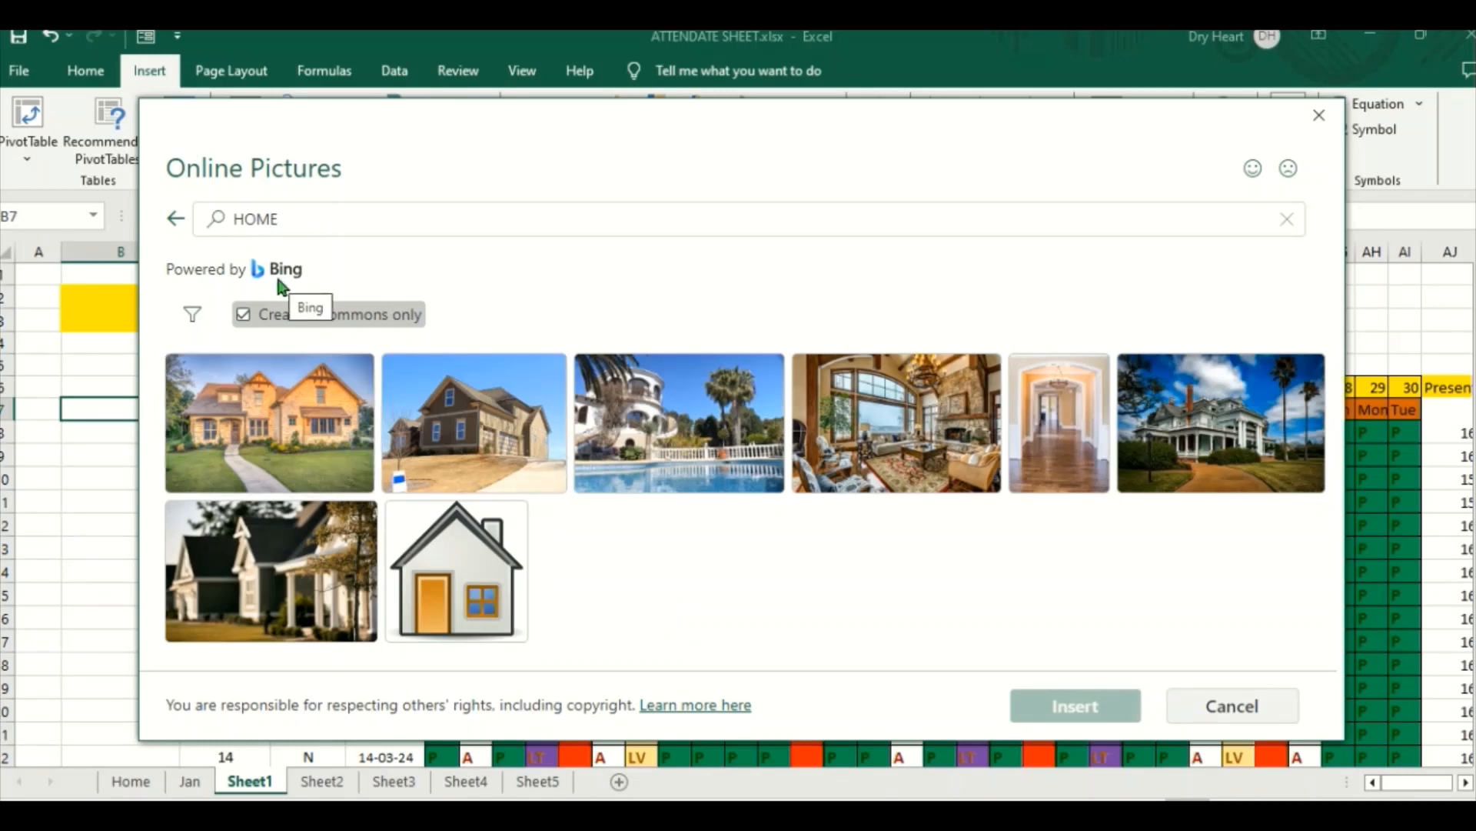
{"action": "left_click", "coordinate": [290, 224]}
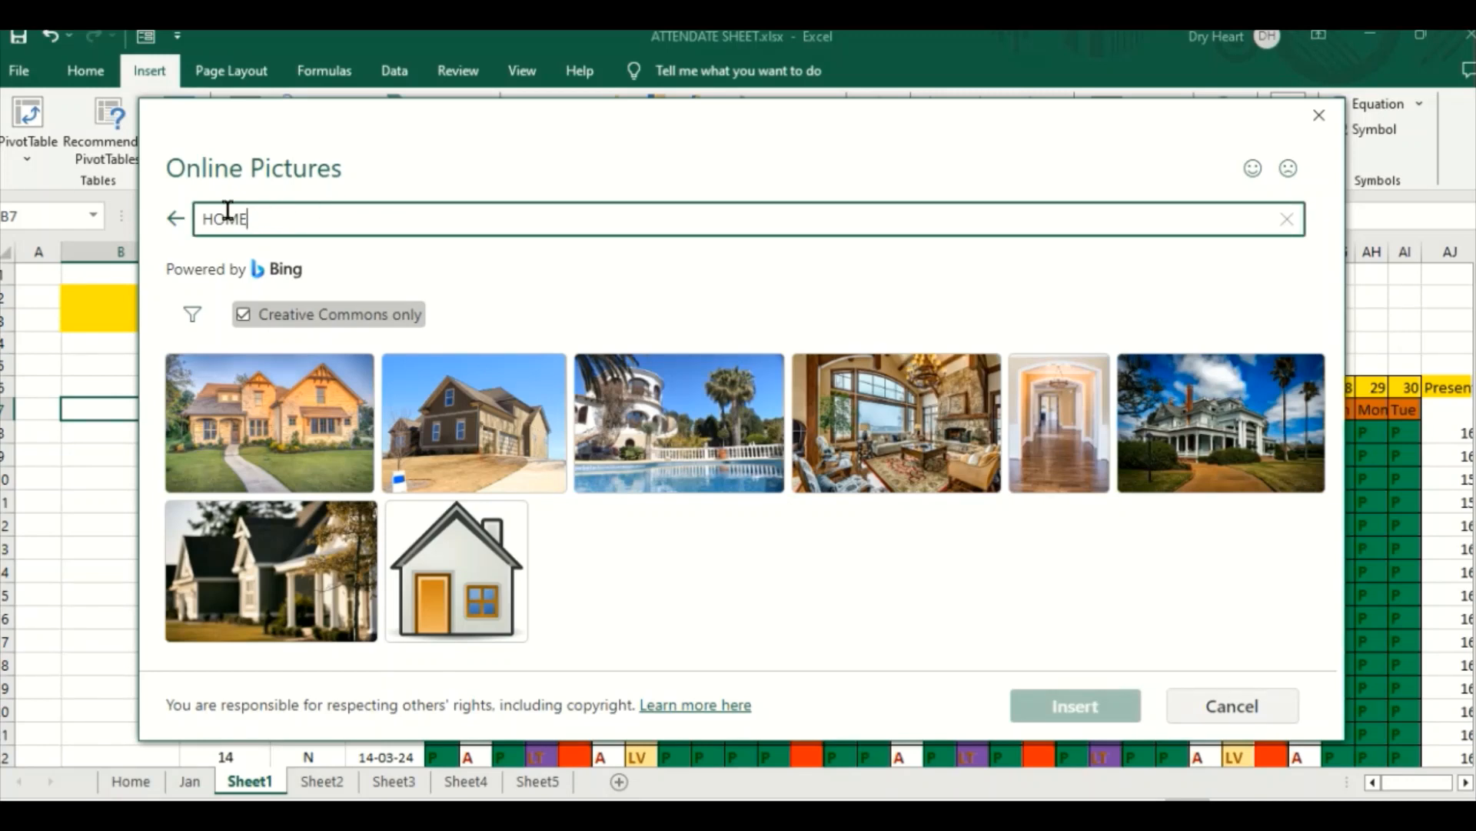
{"action": "left_click", "coordinate": [204, 217]}
{"action": "type", "text": "3D"}
{"action": "key", "text": "Return"}
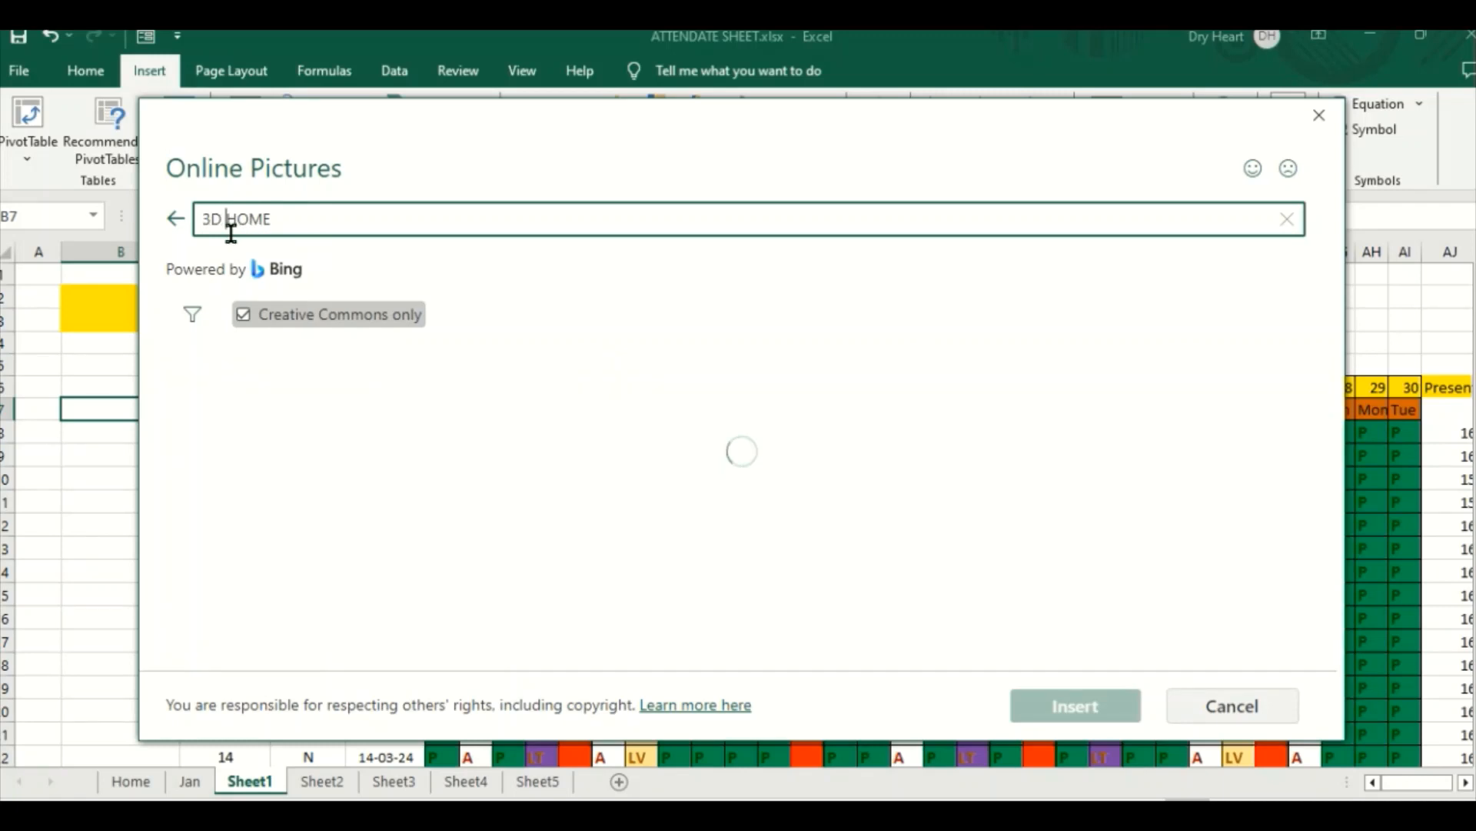
Step: Insert the white 3D house picture with the red roof and chimney from the search results into Sheet1
{"action": "scroll", "coordinate": [627, 442], "scroll_direction": "down", "scroll_amount": 5}
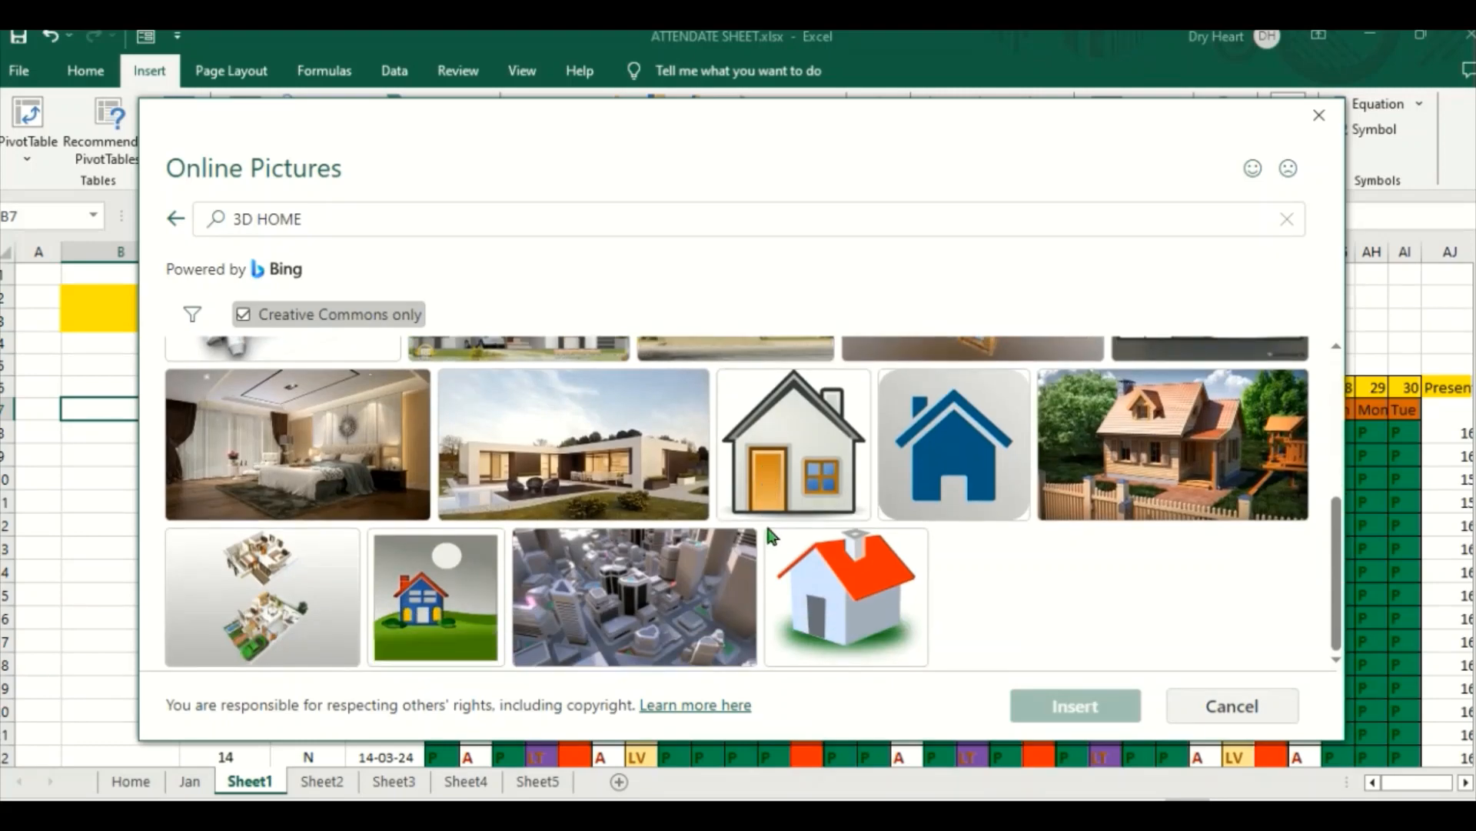
{"action": "left_click", "coordinate": [845, 608]}
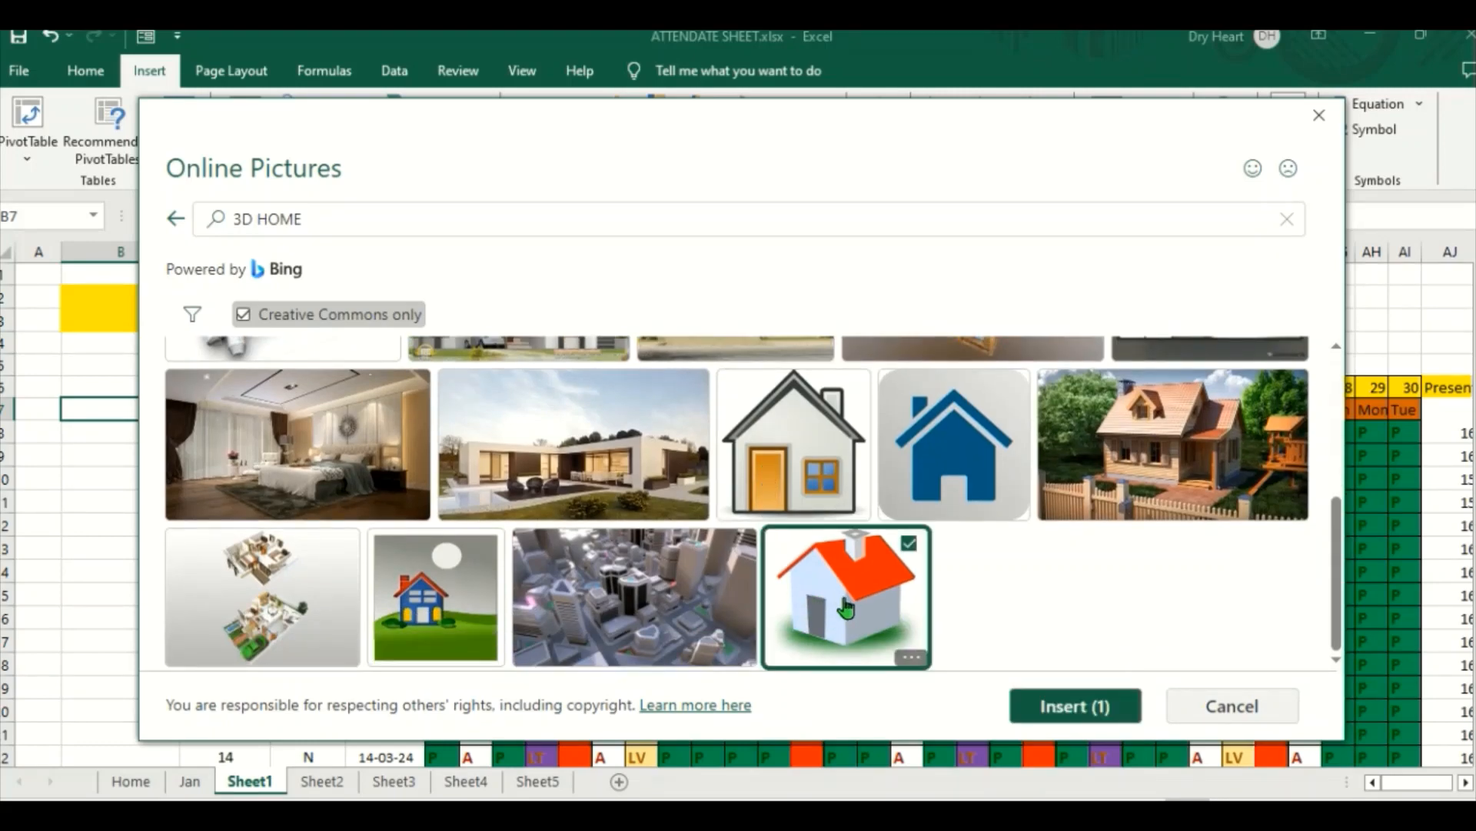
{"action": "left_click", "coordinate": [1058, 703]}
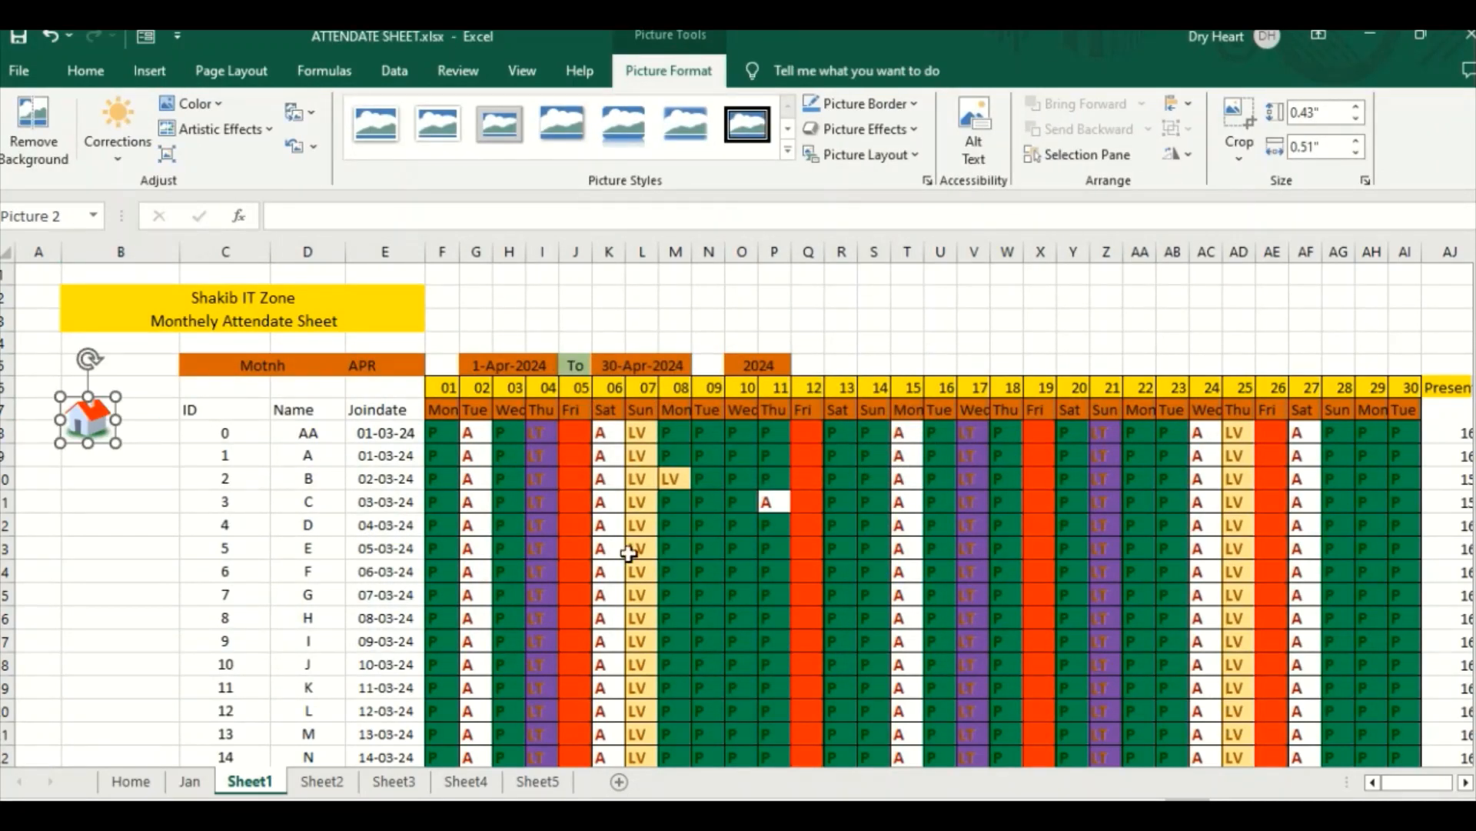
Step: Resize the house picture to about 1.05" high by 1.26" wide, place it in column B beside the ID header, and deselect it
{"action": "left_click_drag", "start_coordinate": [115, 444], "coordinate": [211, 542]}
{"action": "left_click_drag", "start_coordinate": [151, 471], "coordinate": [100, 440]}
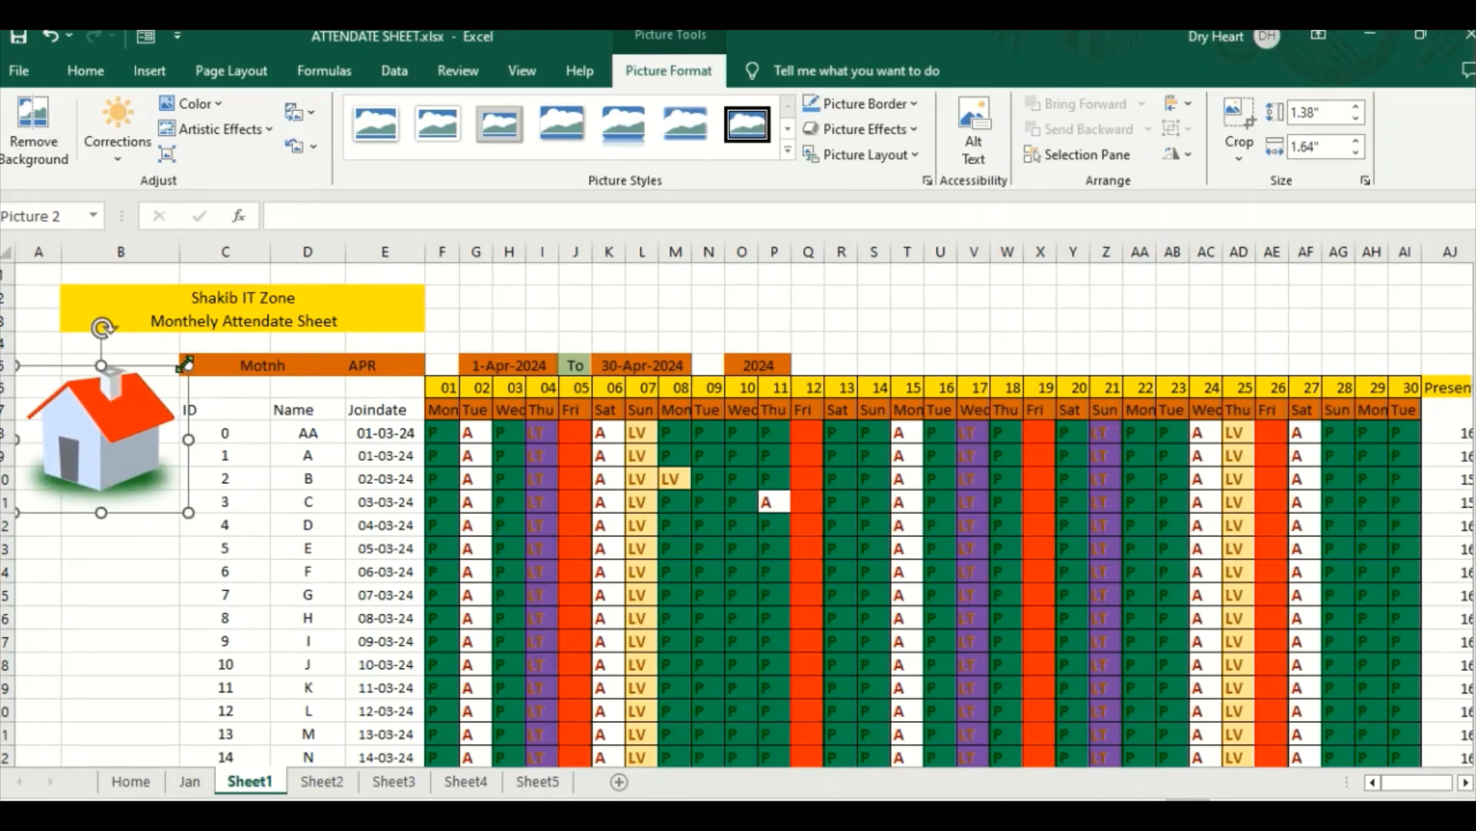
{"action": "left_click_drag", "start_coordinate": [183, 363], "coordinate": [157, 375]}
{"action": "left_click_drag", "start_coordinate": [102, 432], "coordinate": [114, 424]}
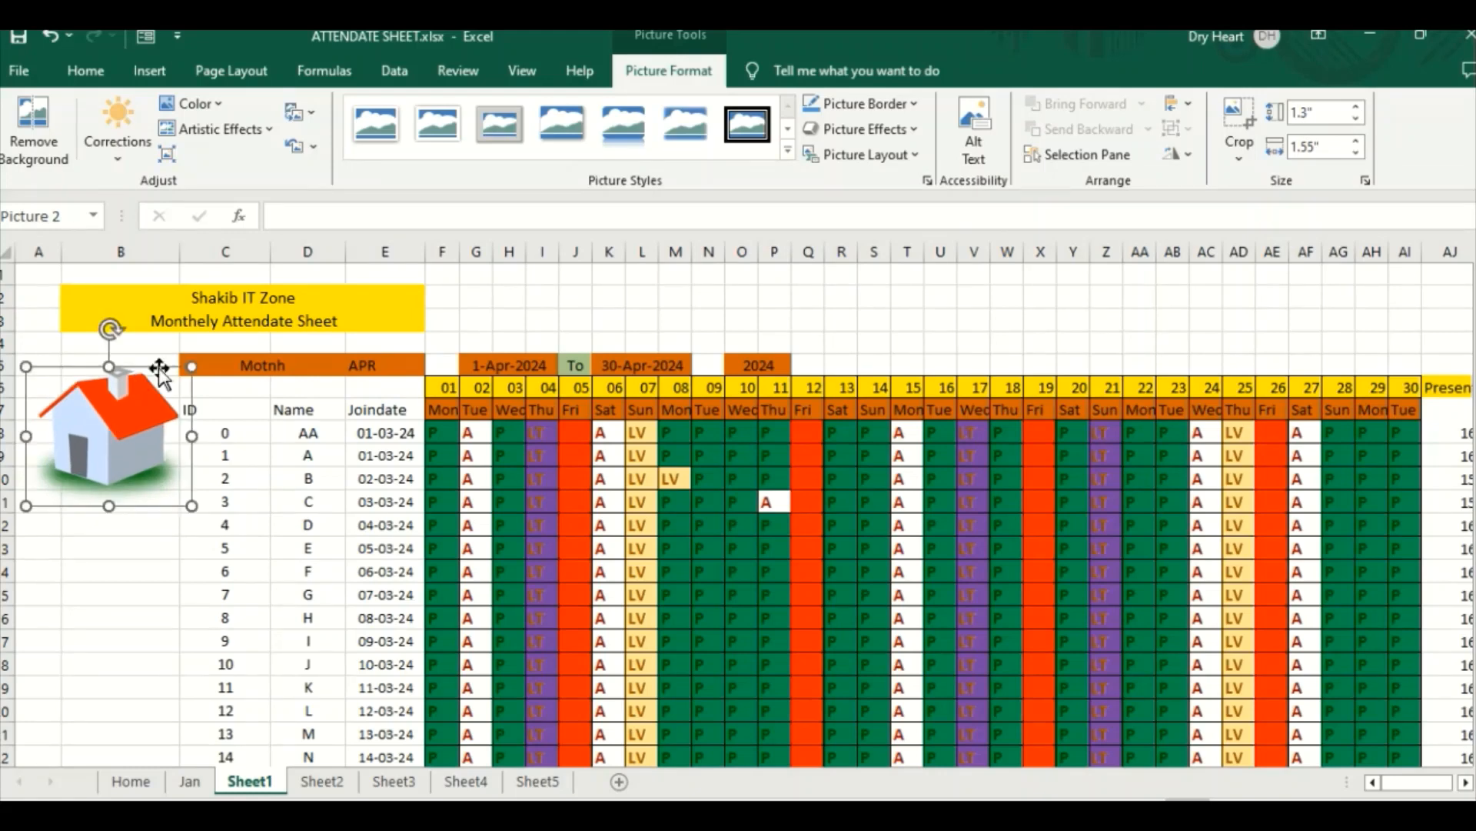
{"action": "left_click_drag", "start_coordinate": [190, 365], "coordinate": [173, 382]}
{"action": "left_click_drag", "start_coordinate": [99, 434], "coordinate": [115, 431]}
{"action": "left_click_drag", "start_coordinate": [188, 380], "coordinate": [118, 409]}
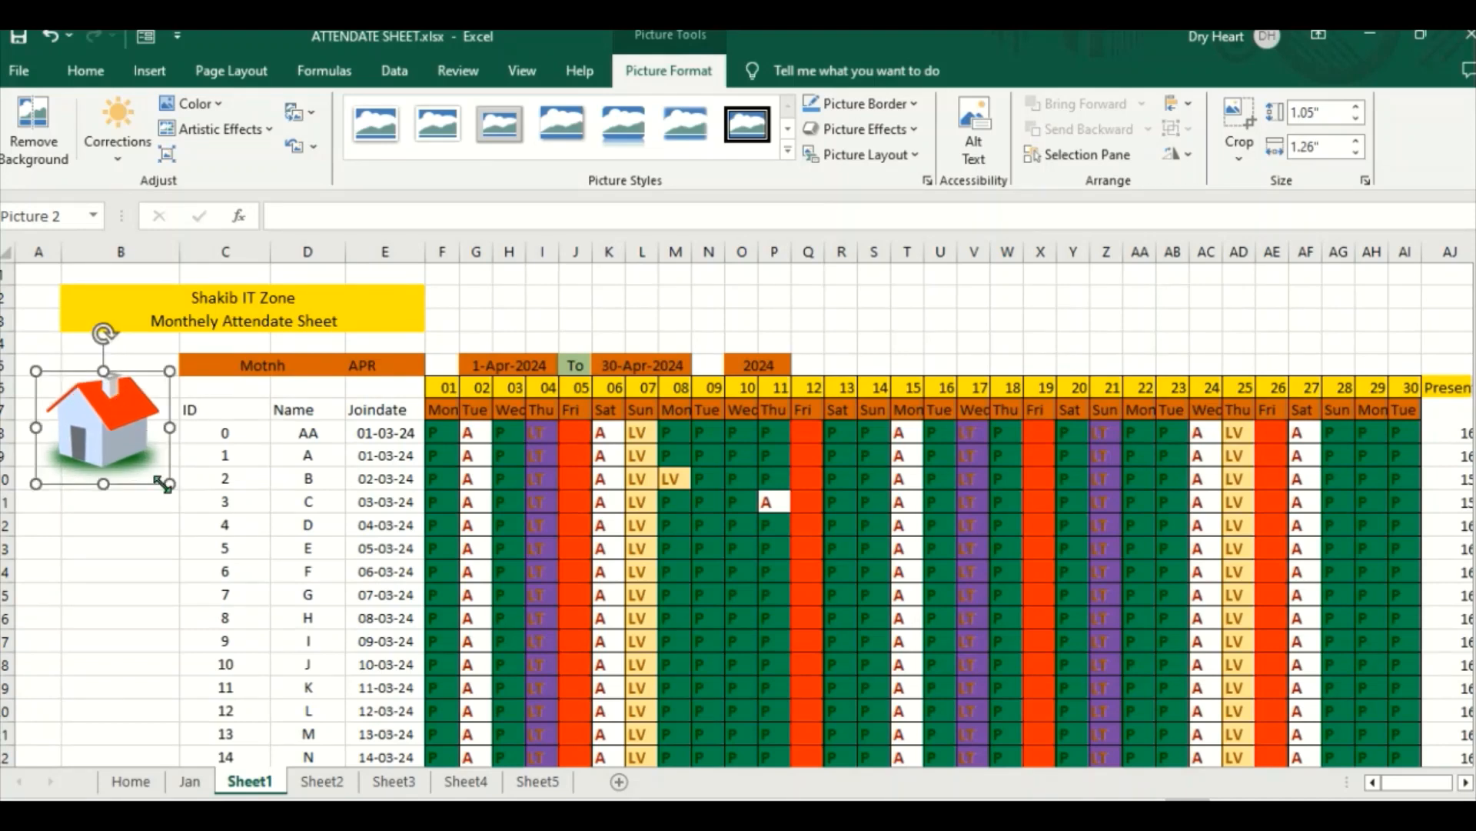
{"action": "left_click", "coordinate": [143, 549]}
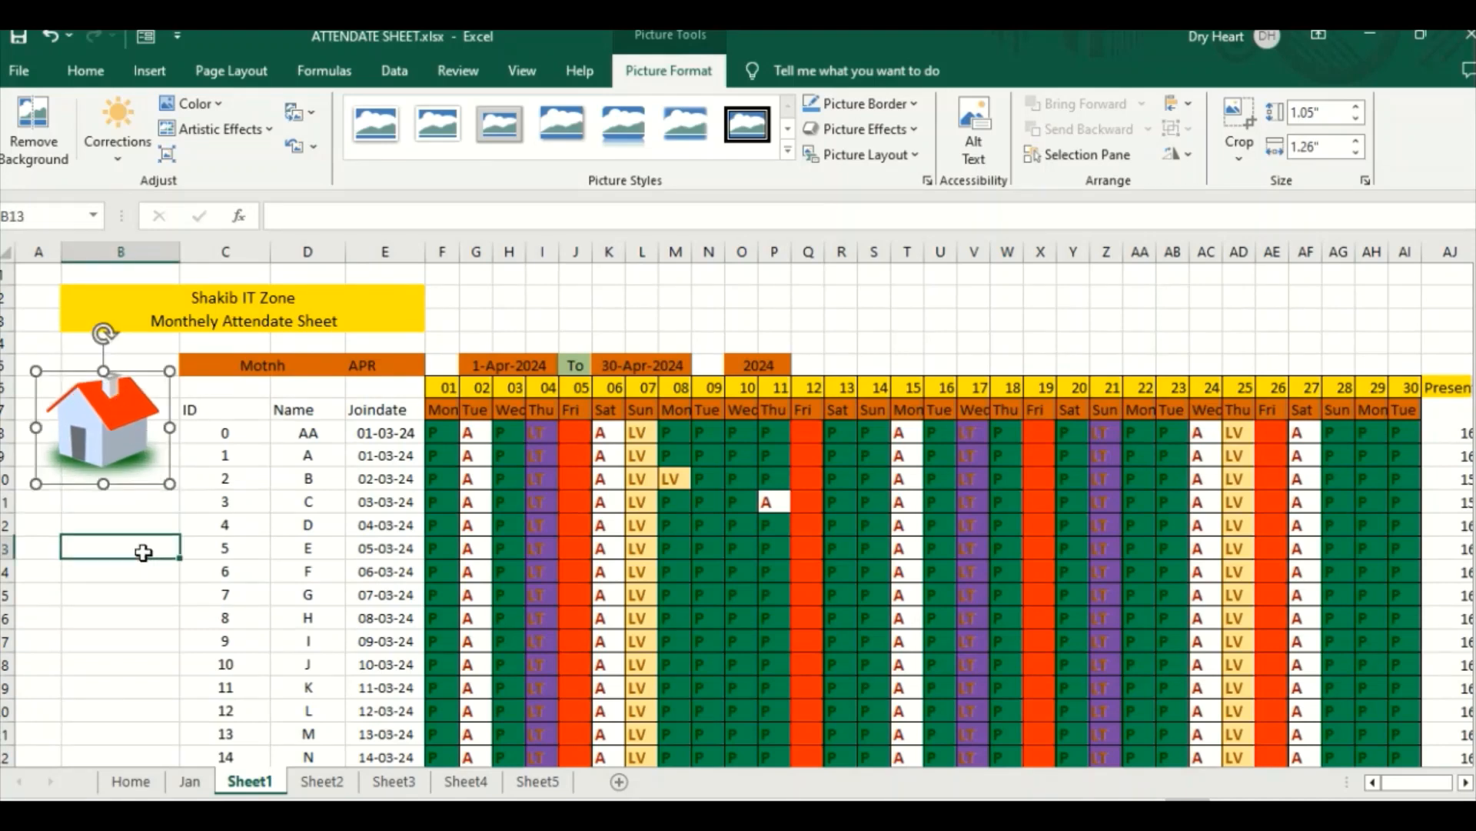
Step: Link the house picture on Sheet1 to cell A1 of the Home sheet in this workbook, and deselect the picture
{"action": "left_click", "coordinate": [105, 416]}
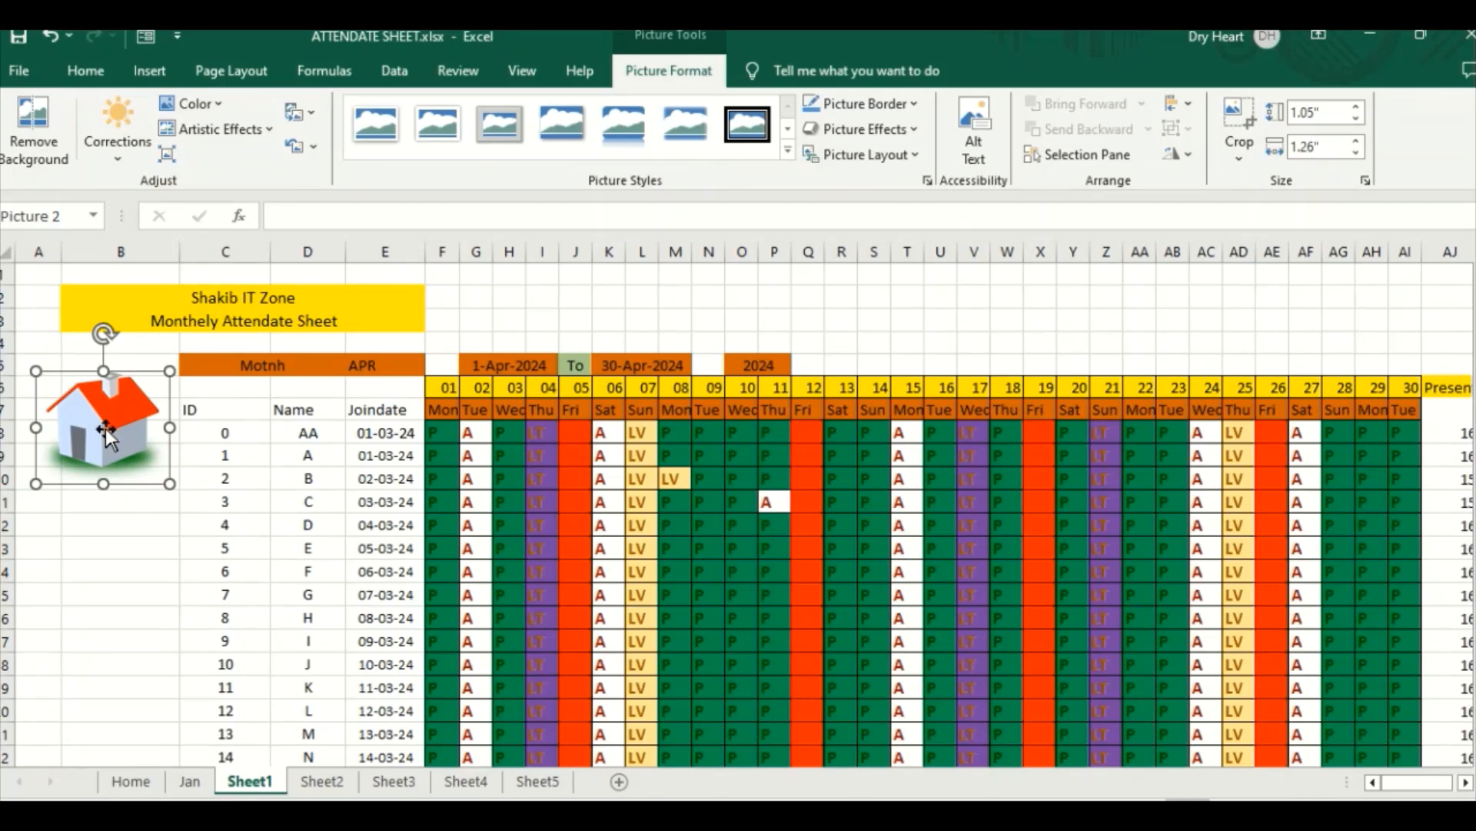
{"action": "left_click", "coordinate": [98, 541]}
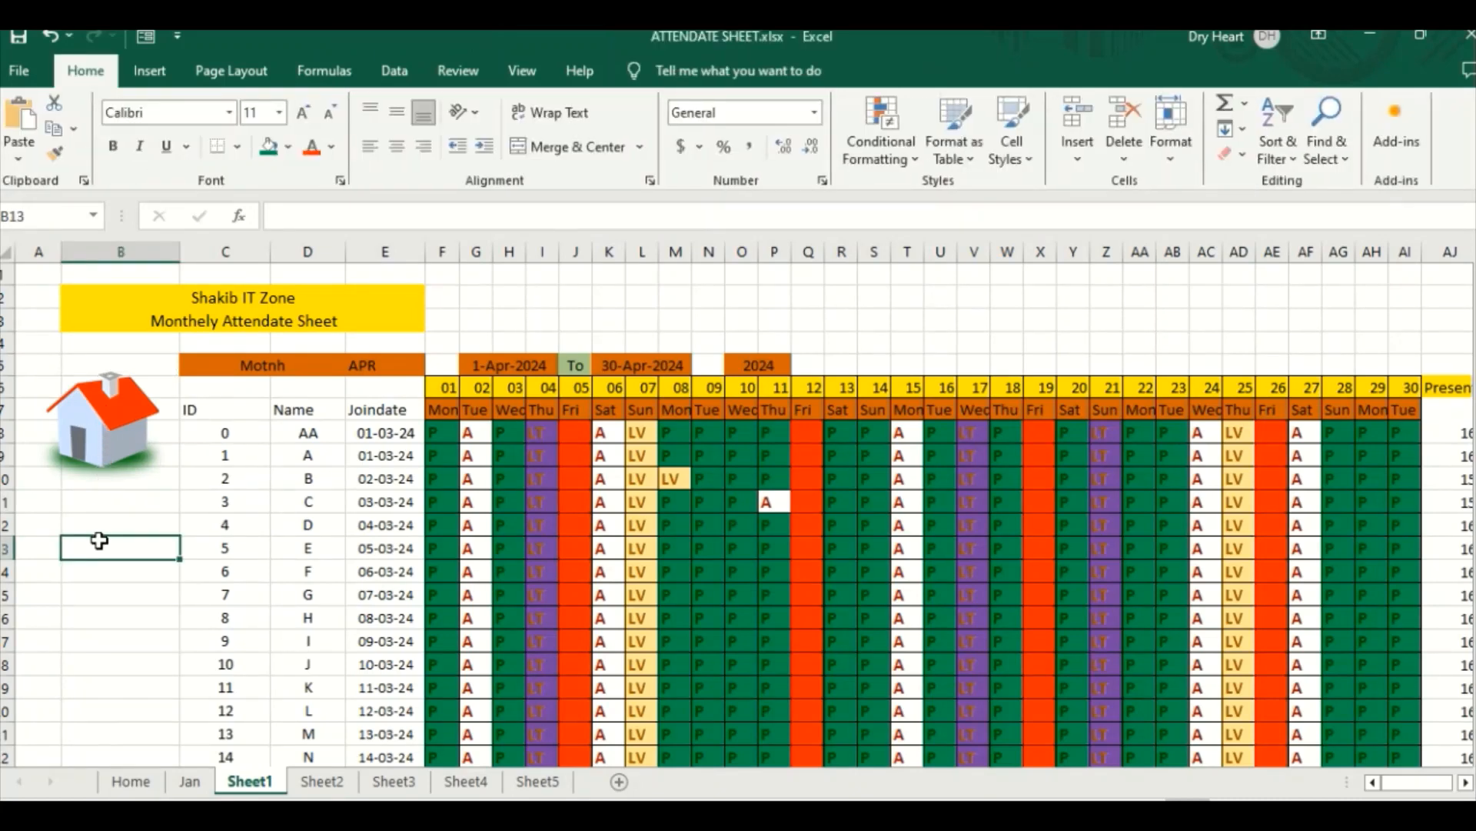
{"action": "right_click", "coordinate": [111, 418]}
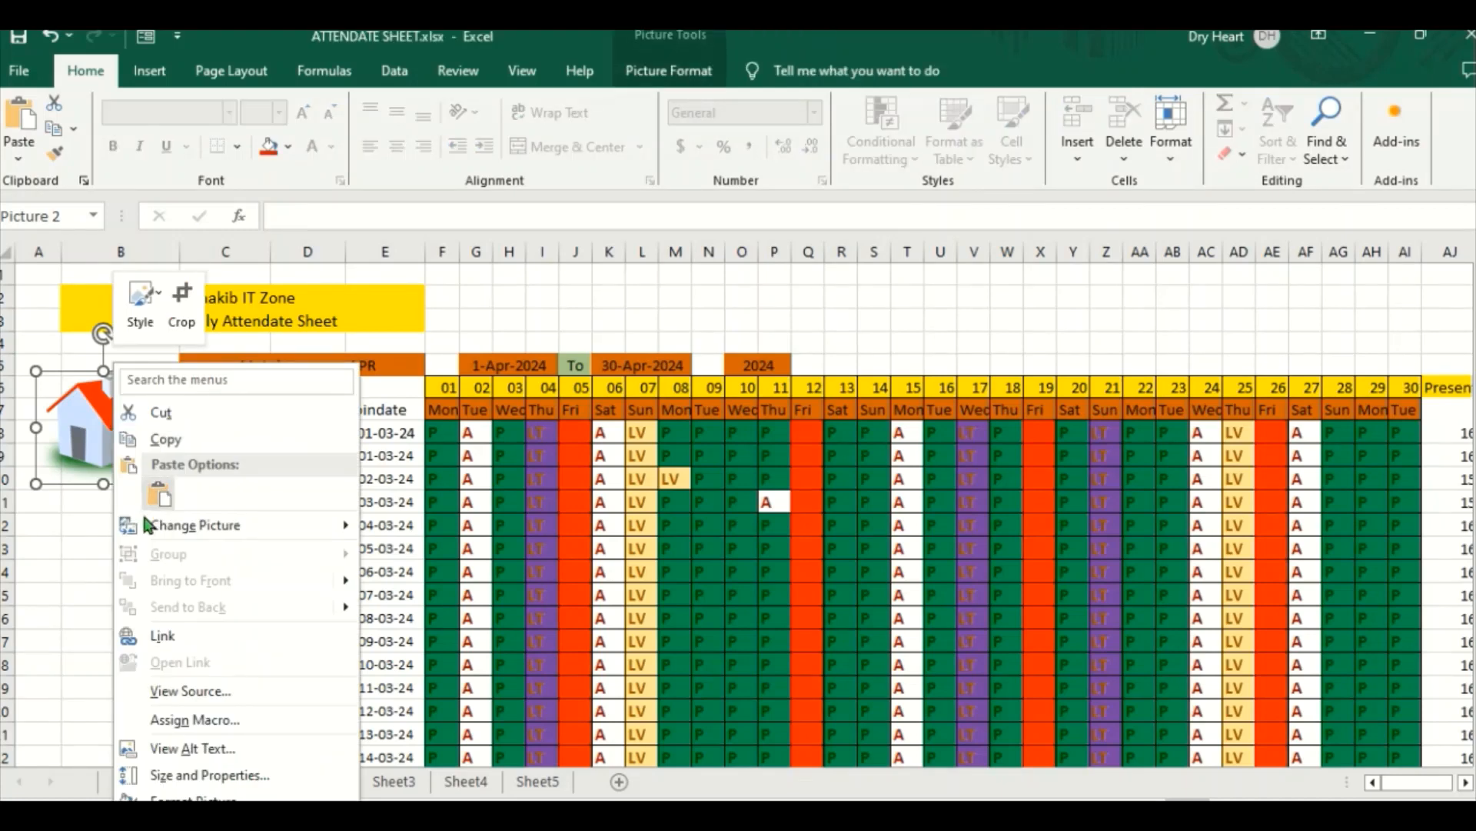
{"action": "left_click", "coordinate": [161, 637]}
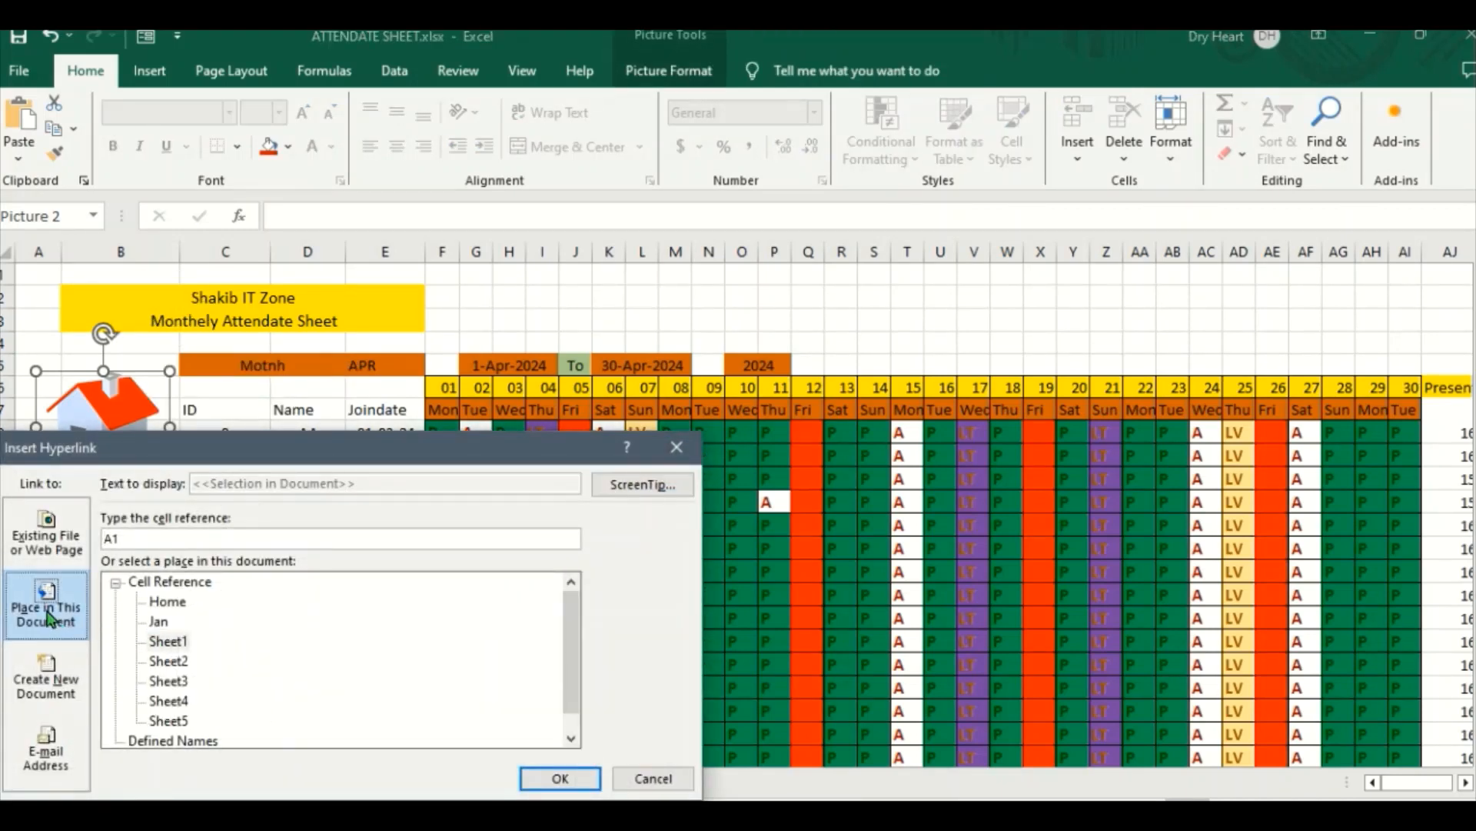
{"action": "left_click", "coordinate": [168, 603]}
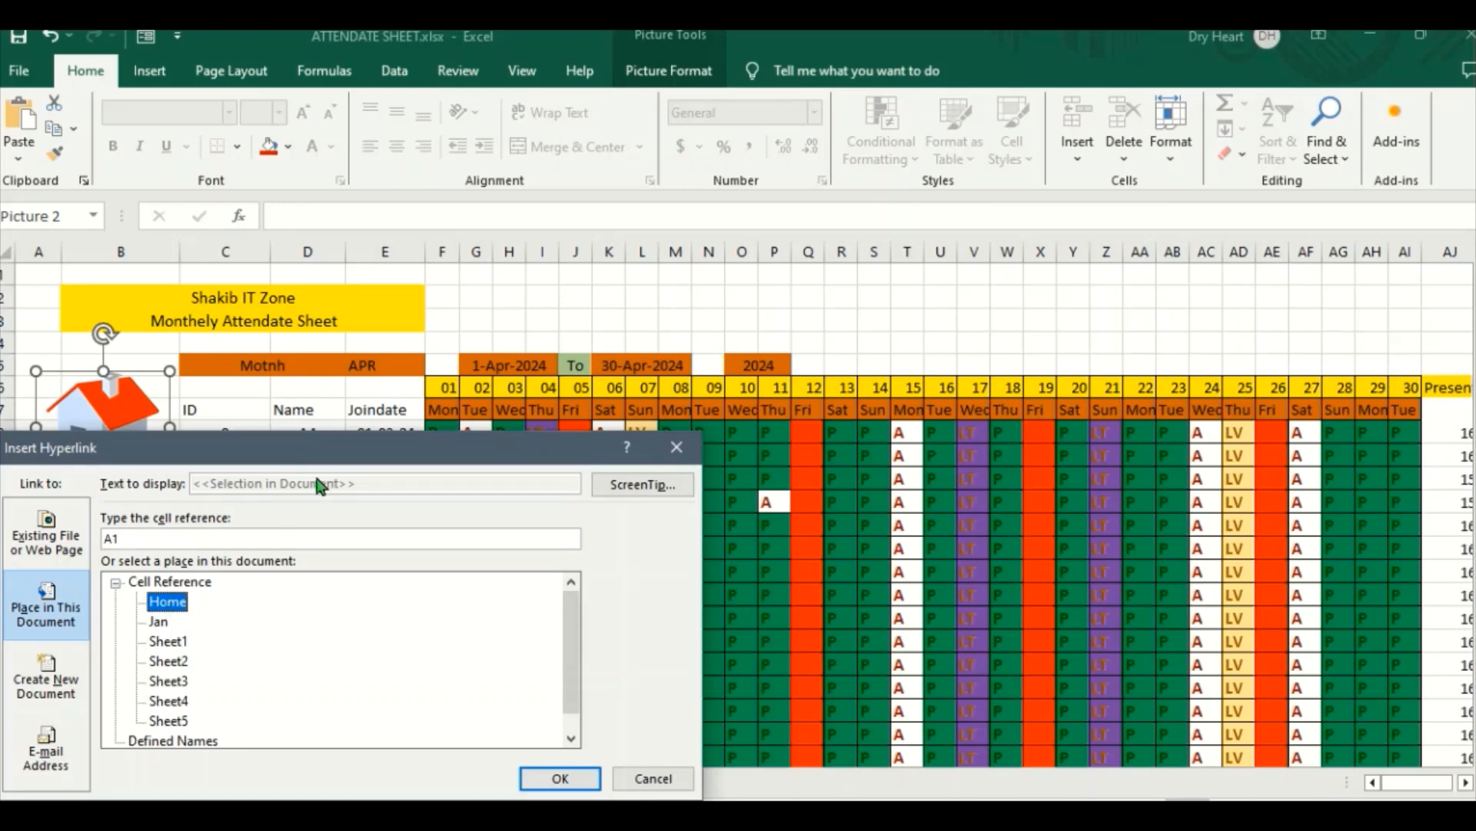
{"action": "left_click_drag", "start_coordinate": [345, 446], "coordinate": [522, 302]}
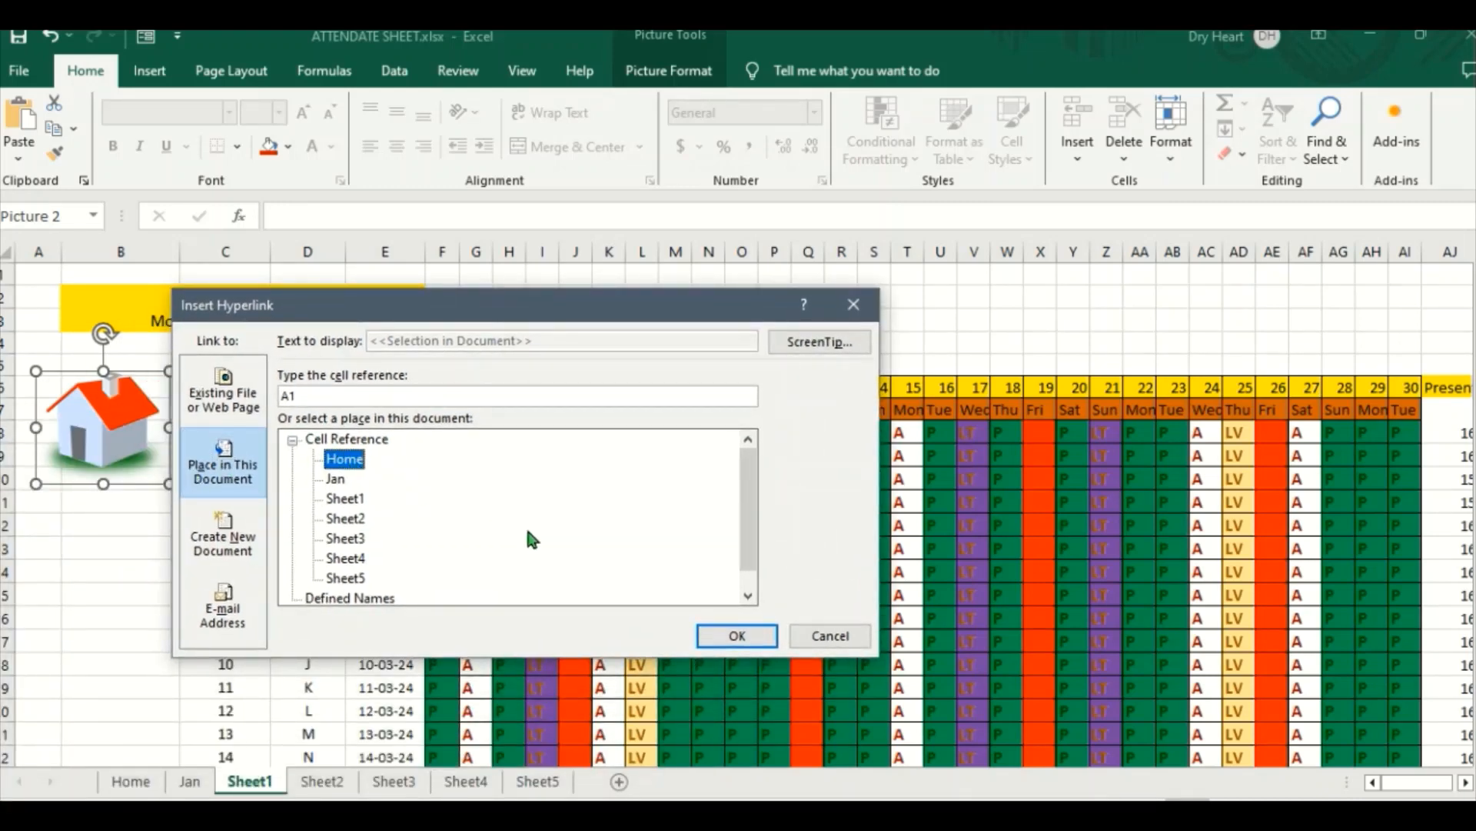
{"action": "left_click", "coordinate": [738, 635]}
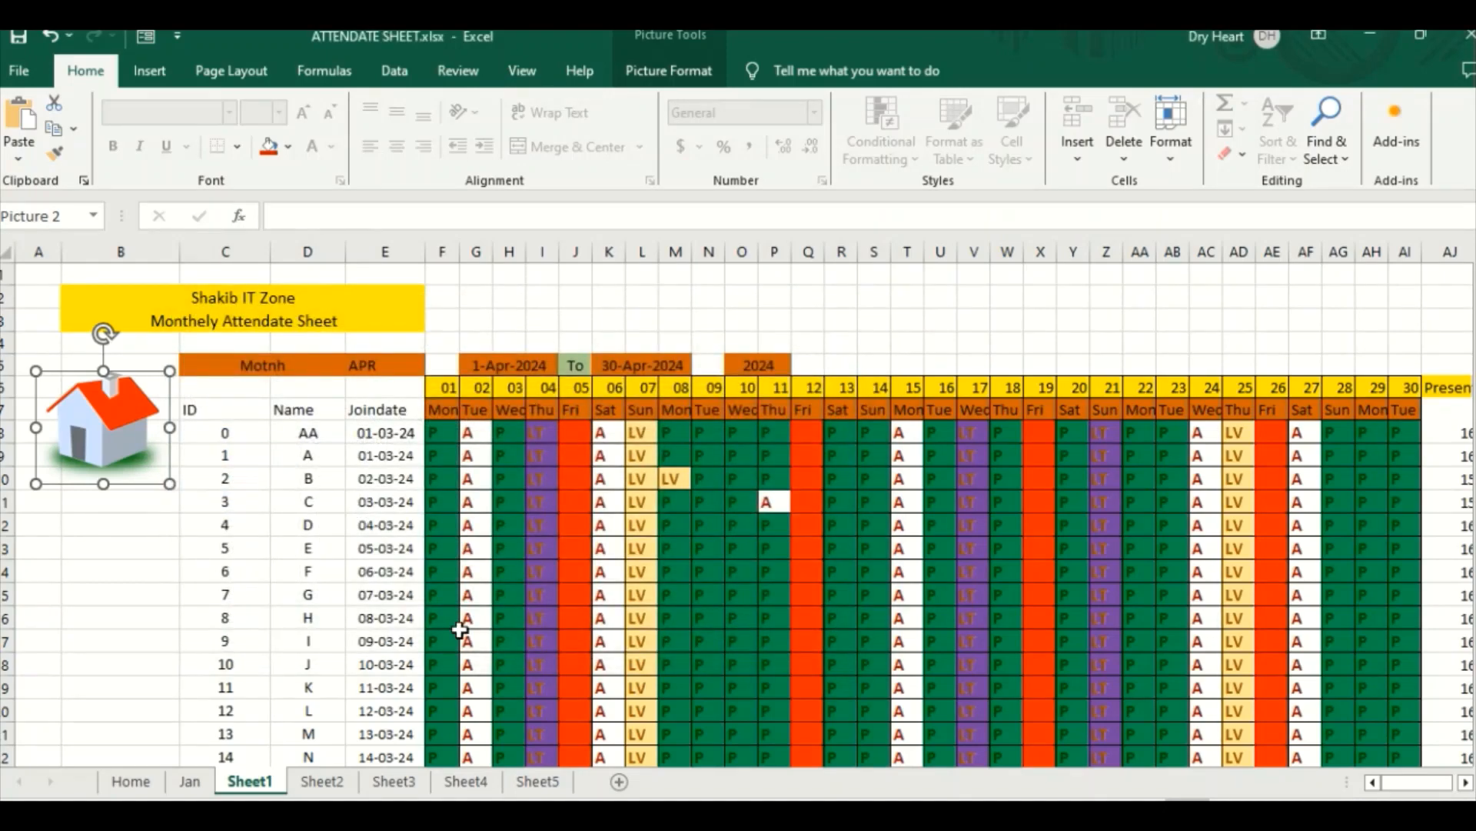
{"action": "left_click", "coordinate": [117, 594]}
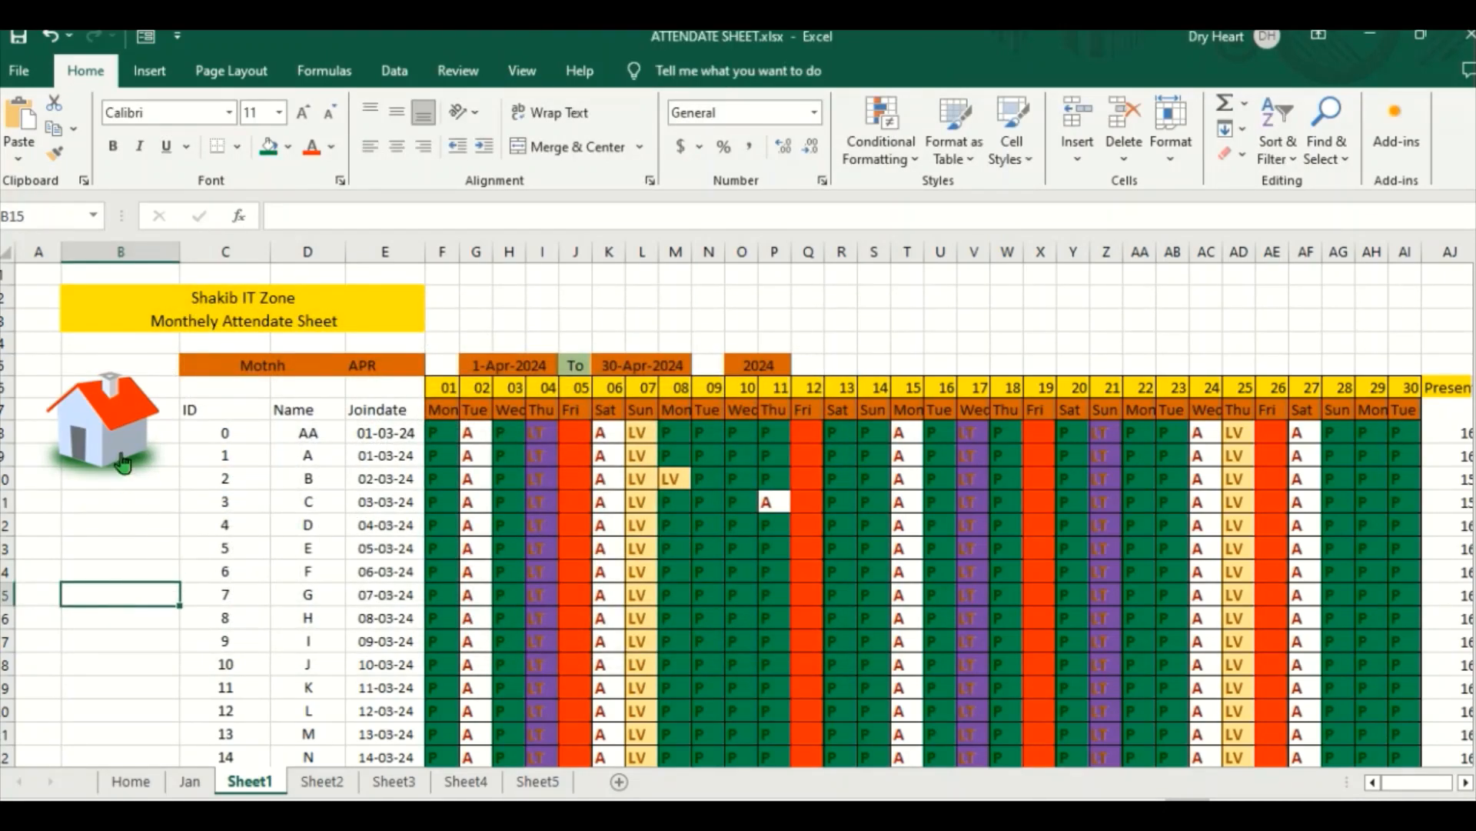
Step: Test navigation between the Home sheet and Sheet1 using the house picture's link and the JAN arrow's link
{"action": "left_click", "coordinate": [119, 423]}
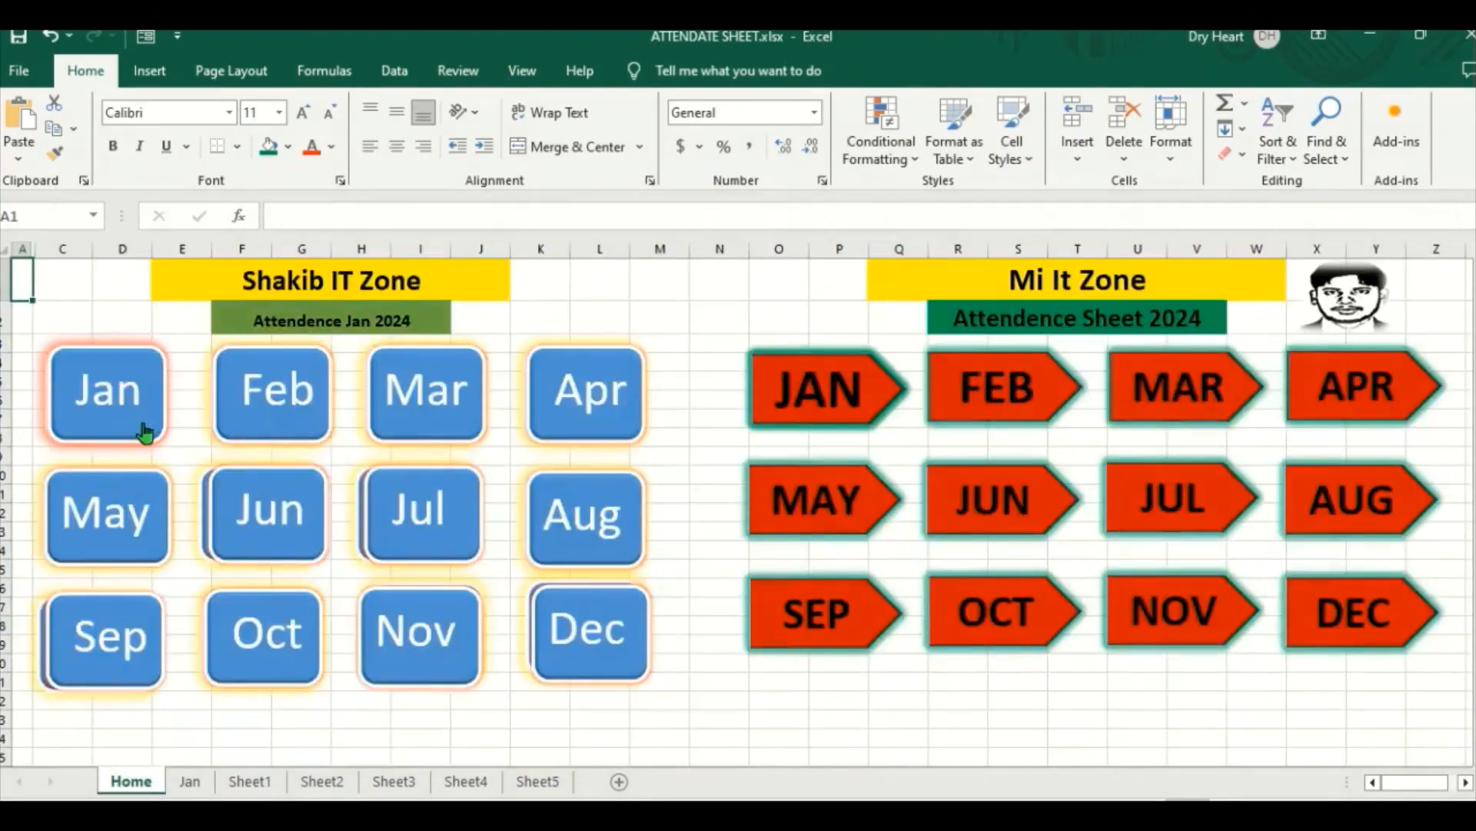
{"action": "left_click", "coordinate": [921, 745]}
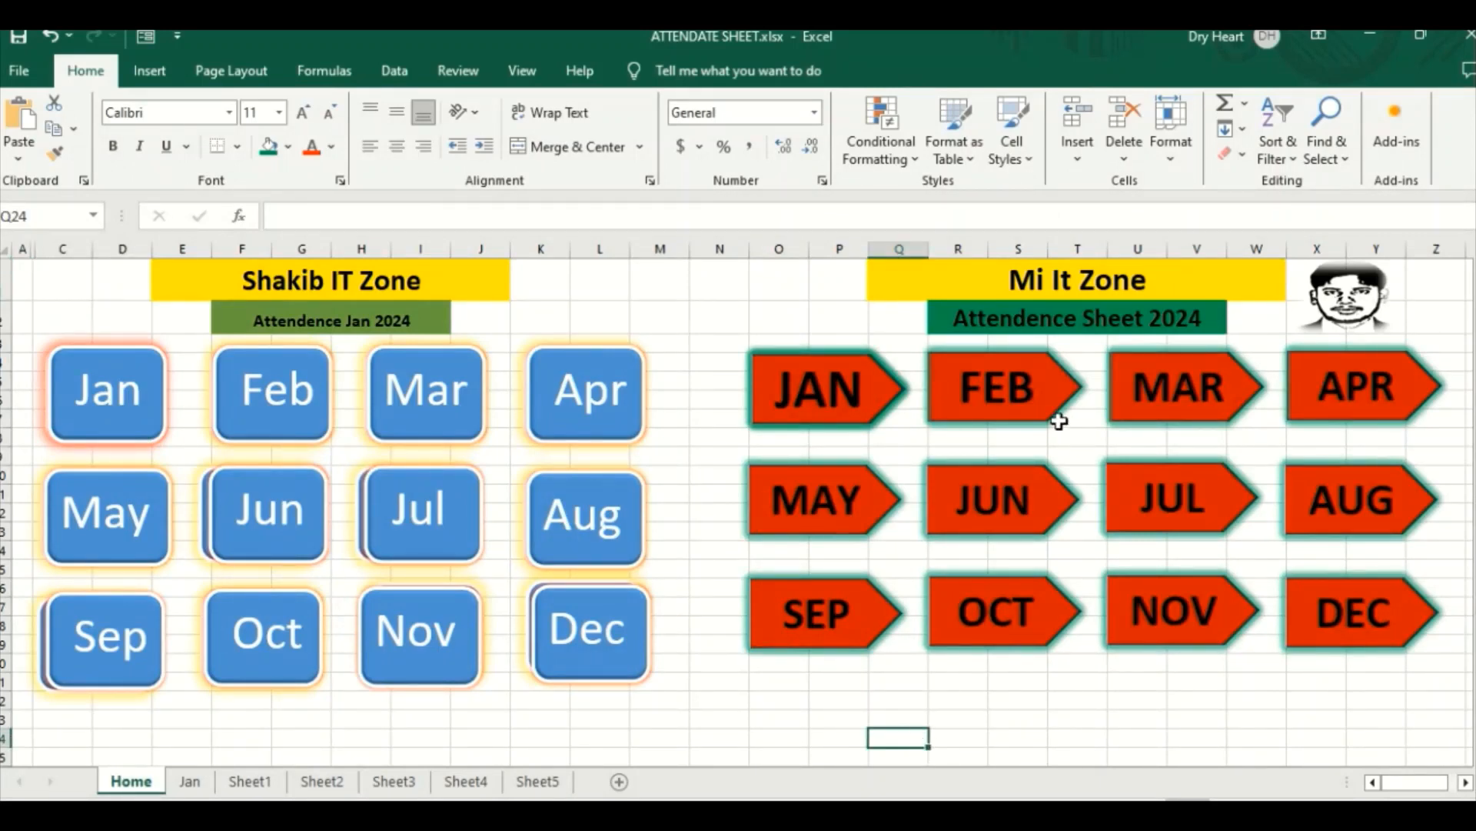
{"action": "left_click", "coordinate": [843, 400]}
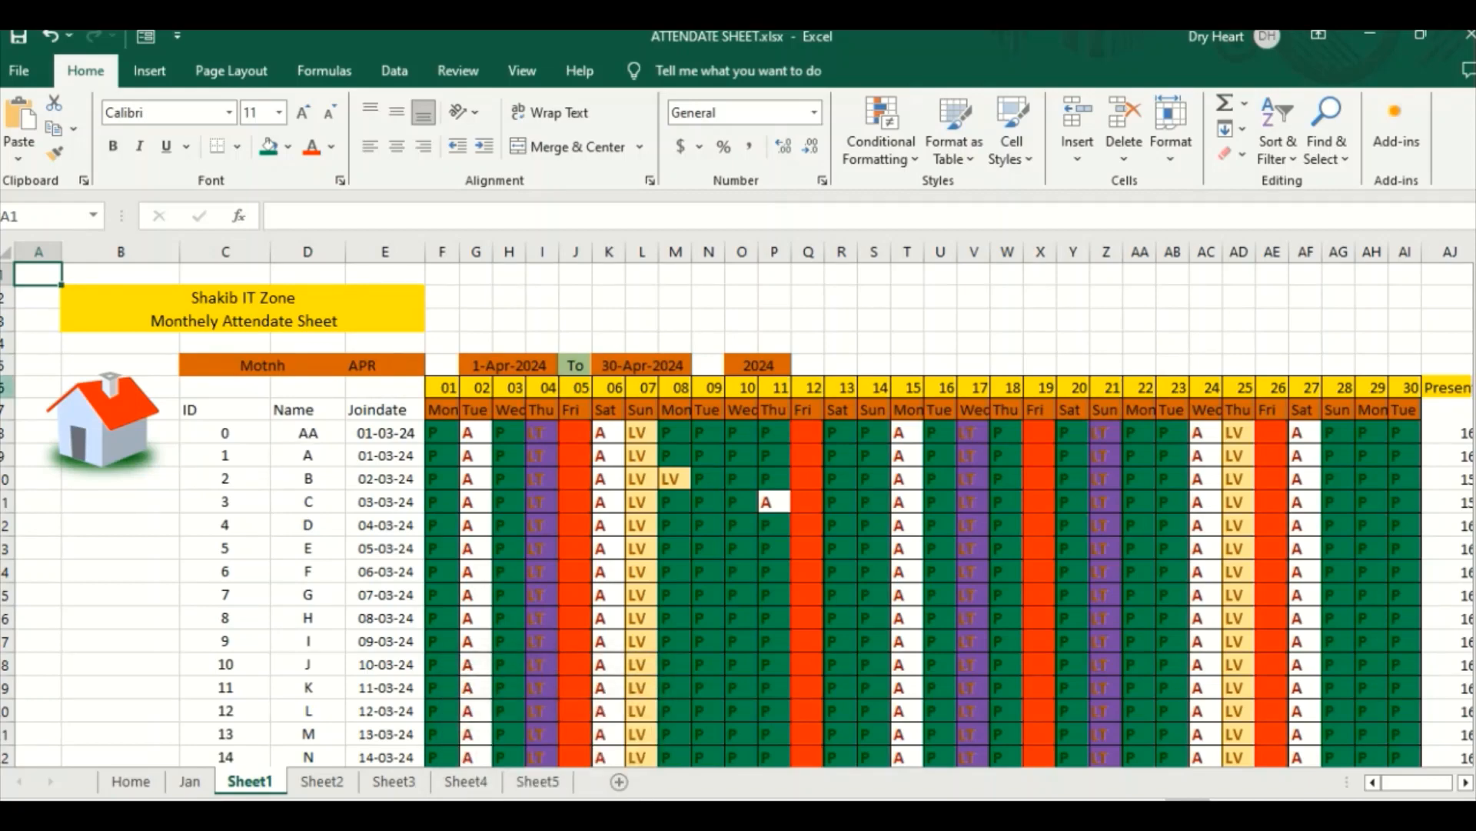
{"action": "left_click", "coordinate": [119, 423]}
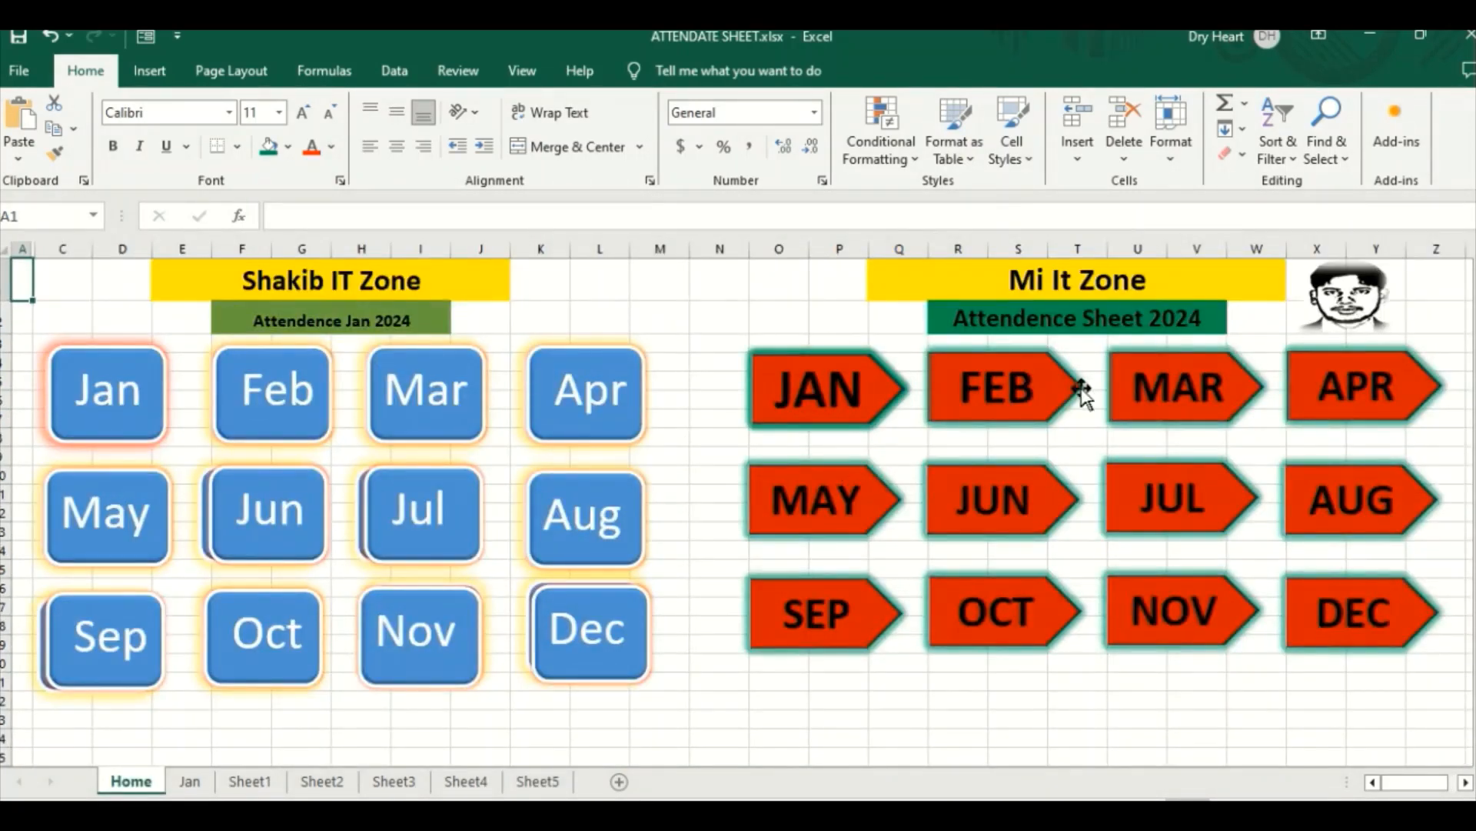
Step: Link the FEB arrow on the Home sheet to cell A1 of Sheet2 in this workbook, and deselect the arrow
{"action": "right_click", "coordinate": [1004, 387]}
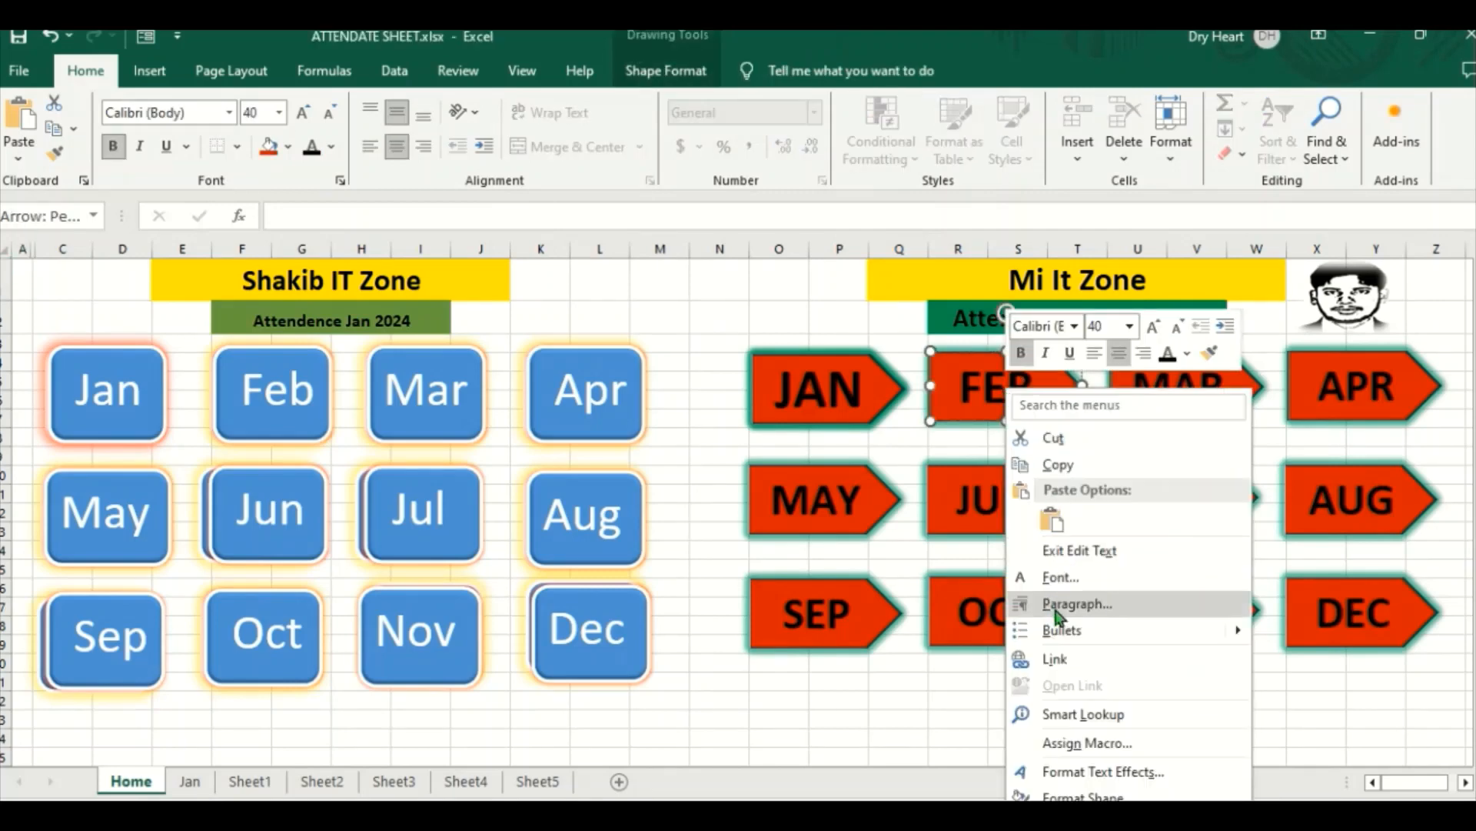
{"action": "left_click", "coordinate": [1061, 659]}
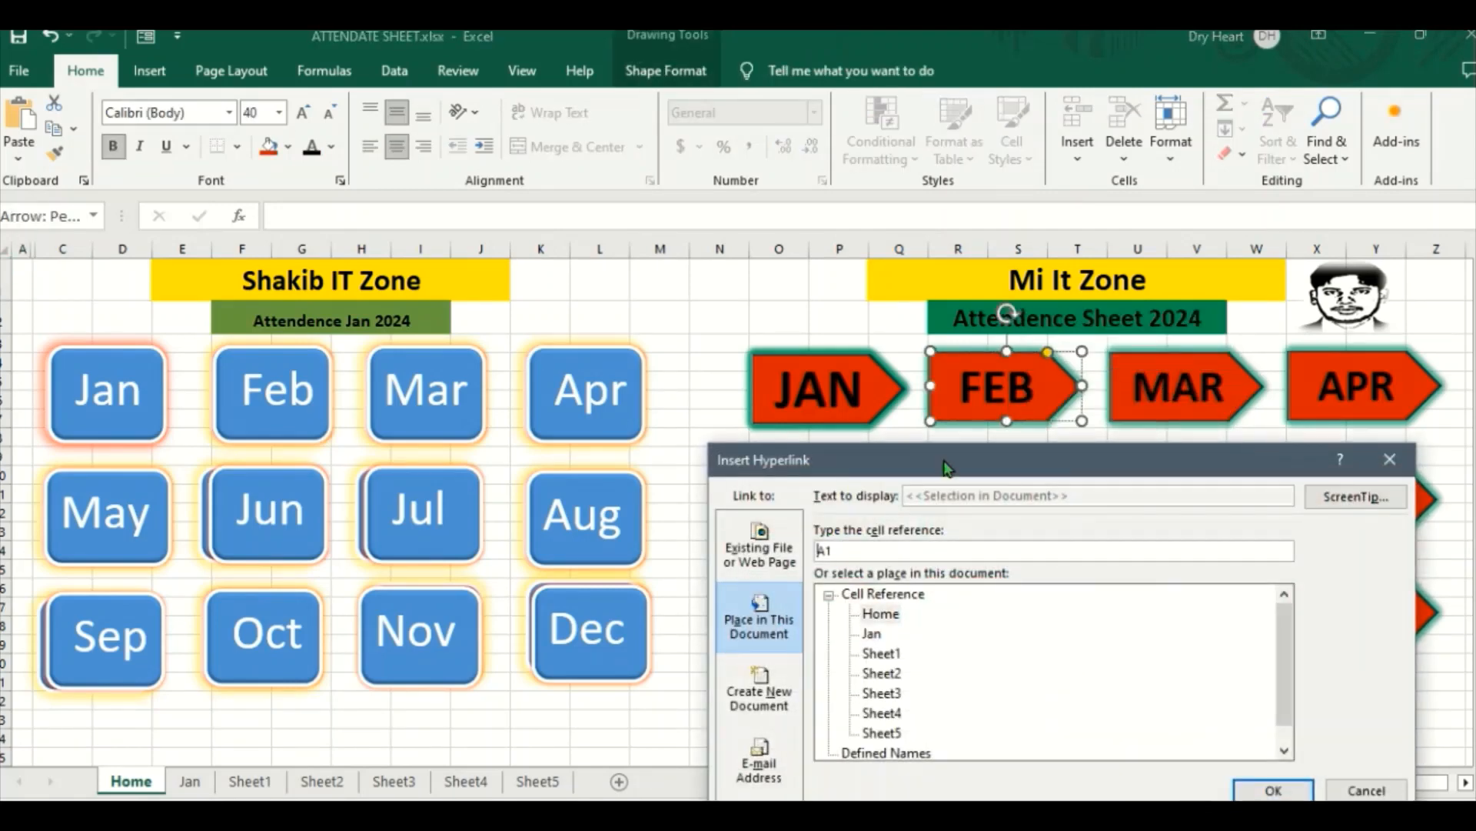
{"action": "left_click_drag", "start_coordinate": [947, 457], "coordinate": [806, 258]}
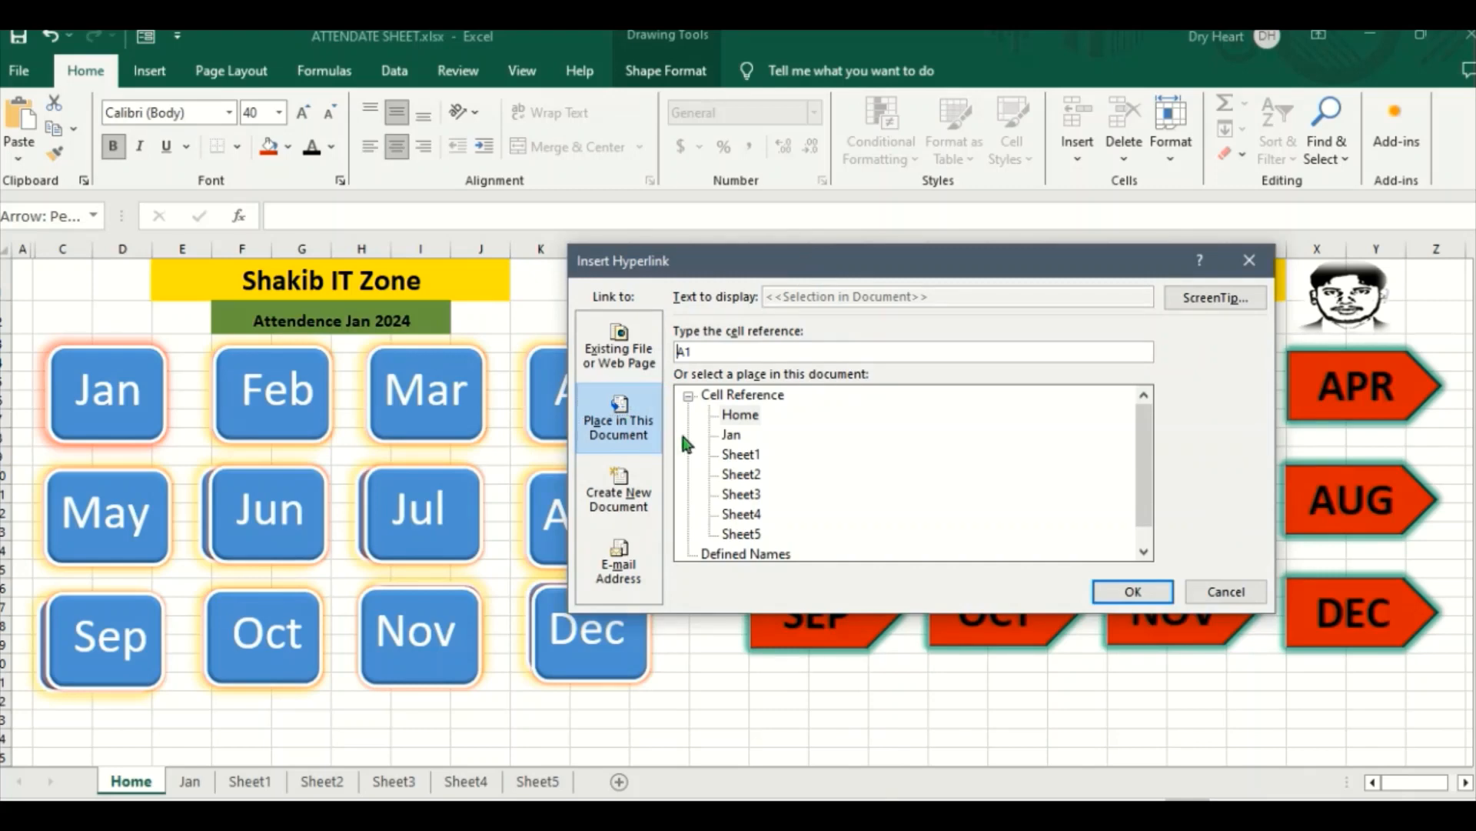
{"action": "left_click", "coordinate": [740, 475]}
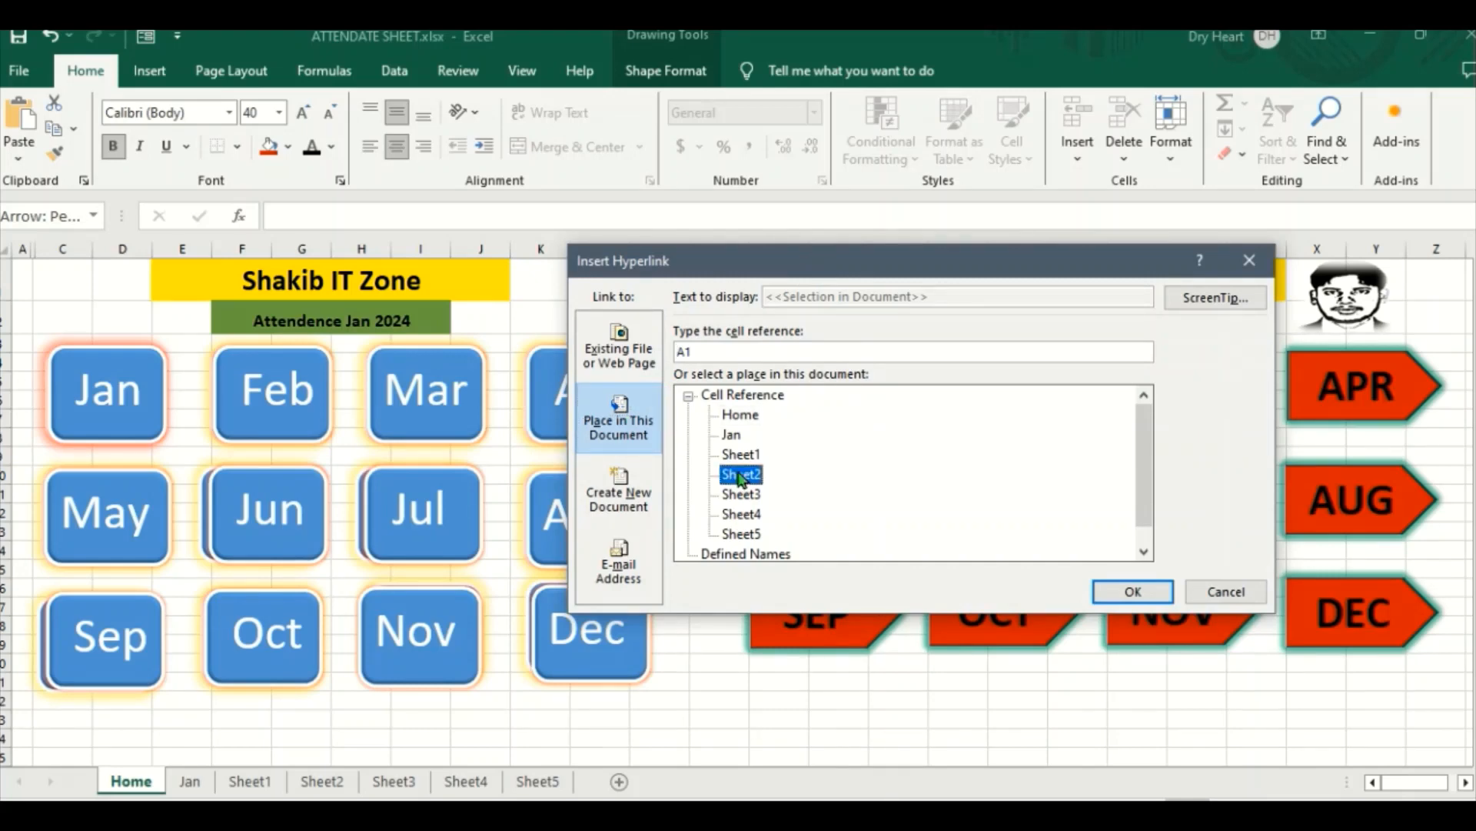
{"action": "left_click", "coordinate": [1124, 586]}
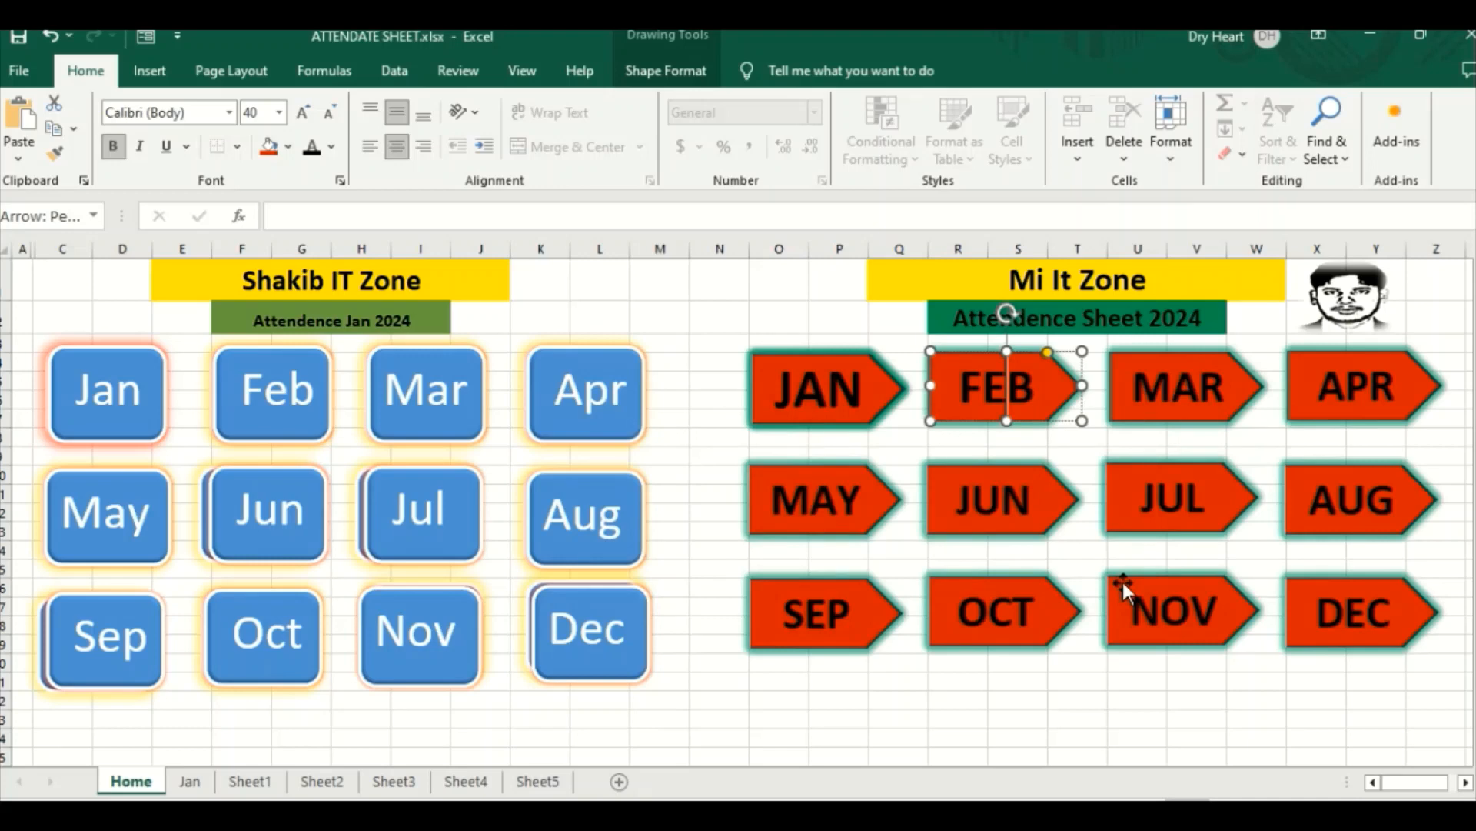
{"action": "left_click", "coordinate": [1098, 695]}
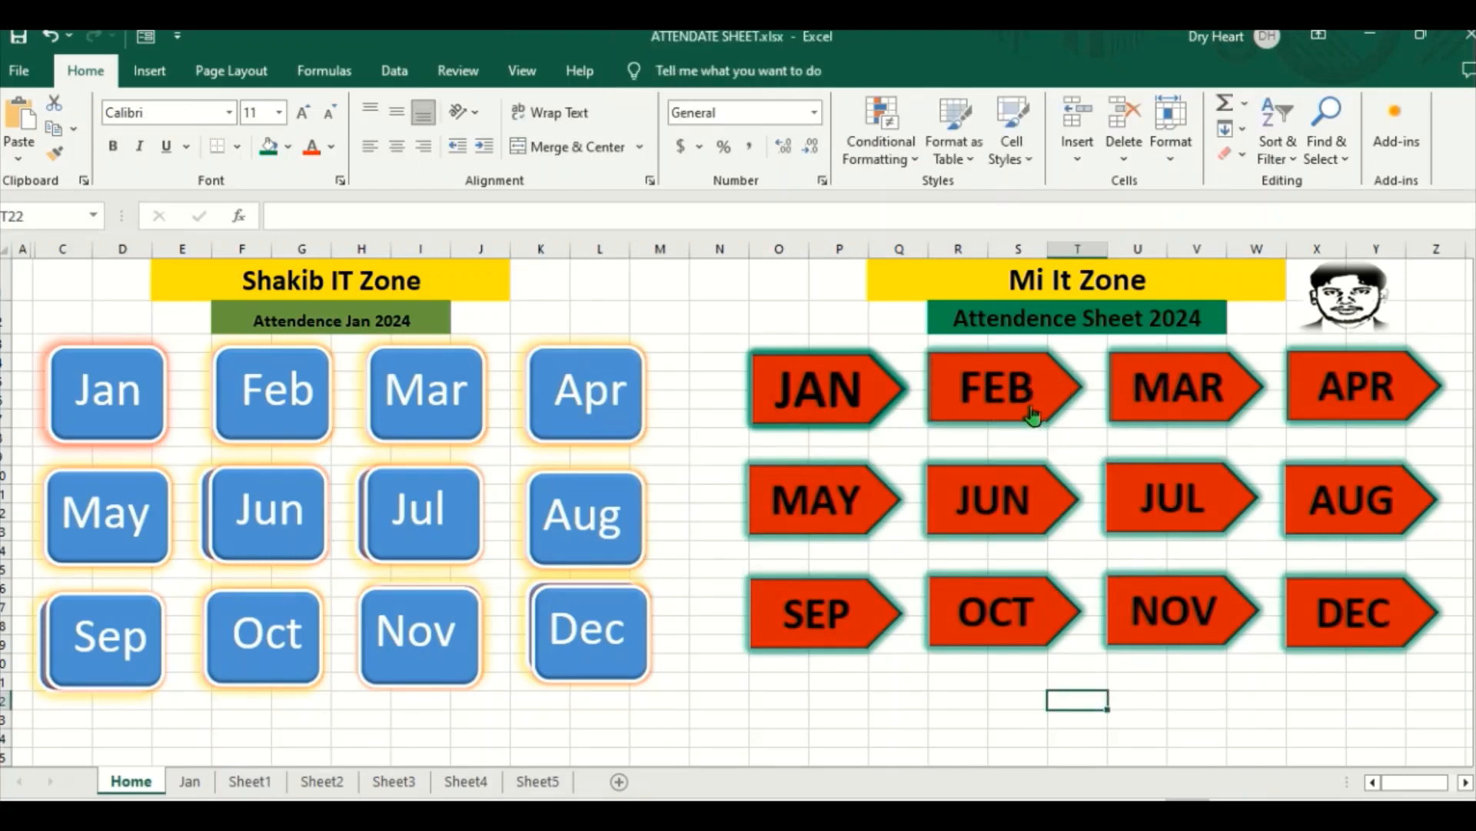
Step: Test the FEB arrow's link, look over the attendance table on Sheet2, and return to the Home sheet
{"action": "left_click", "coordinate": [984, 389]}
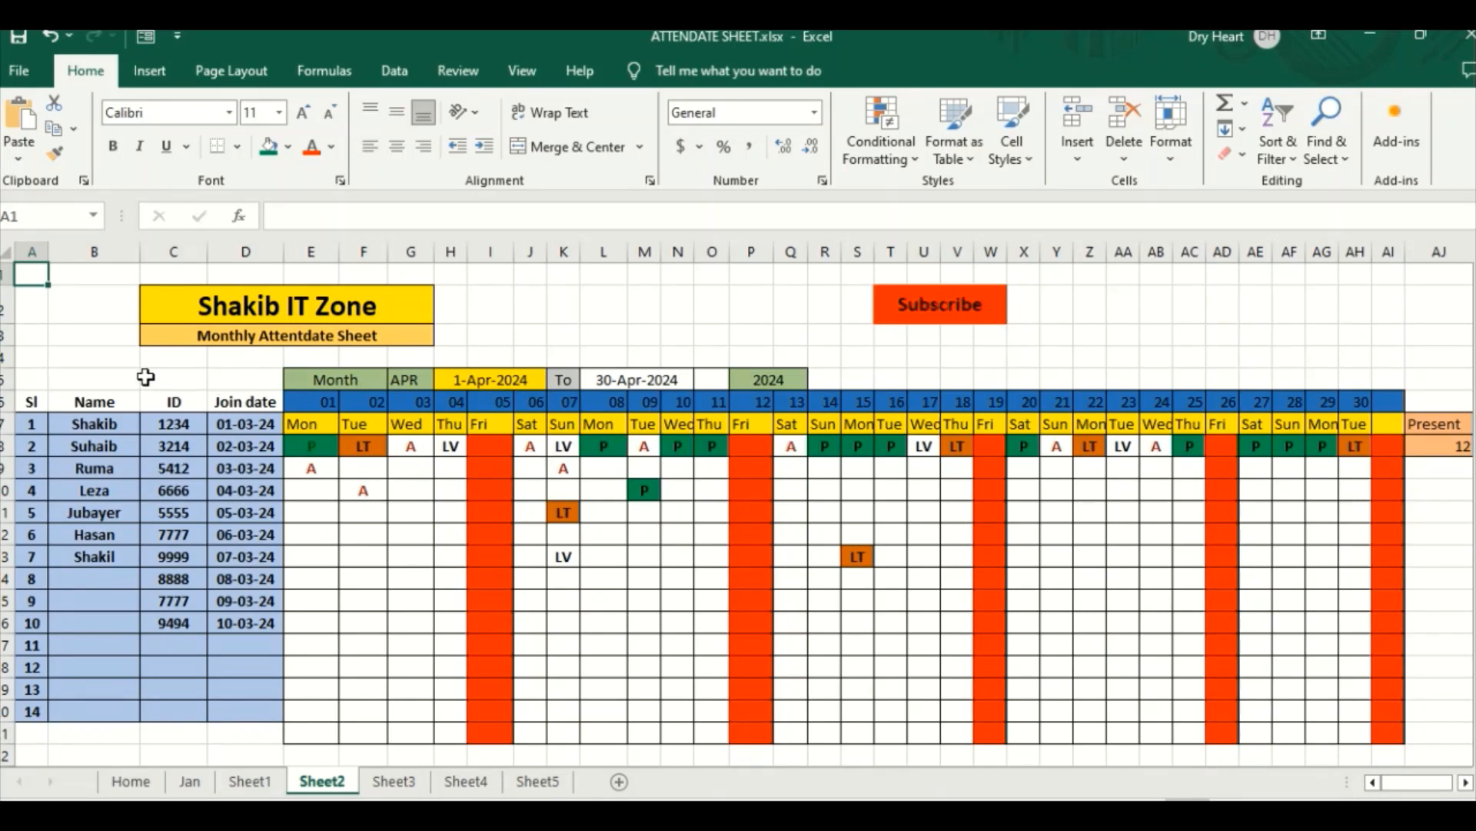
{"action": "left_click", "coordinate": [81, 341]}
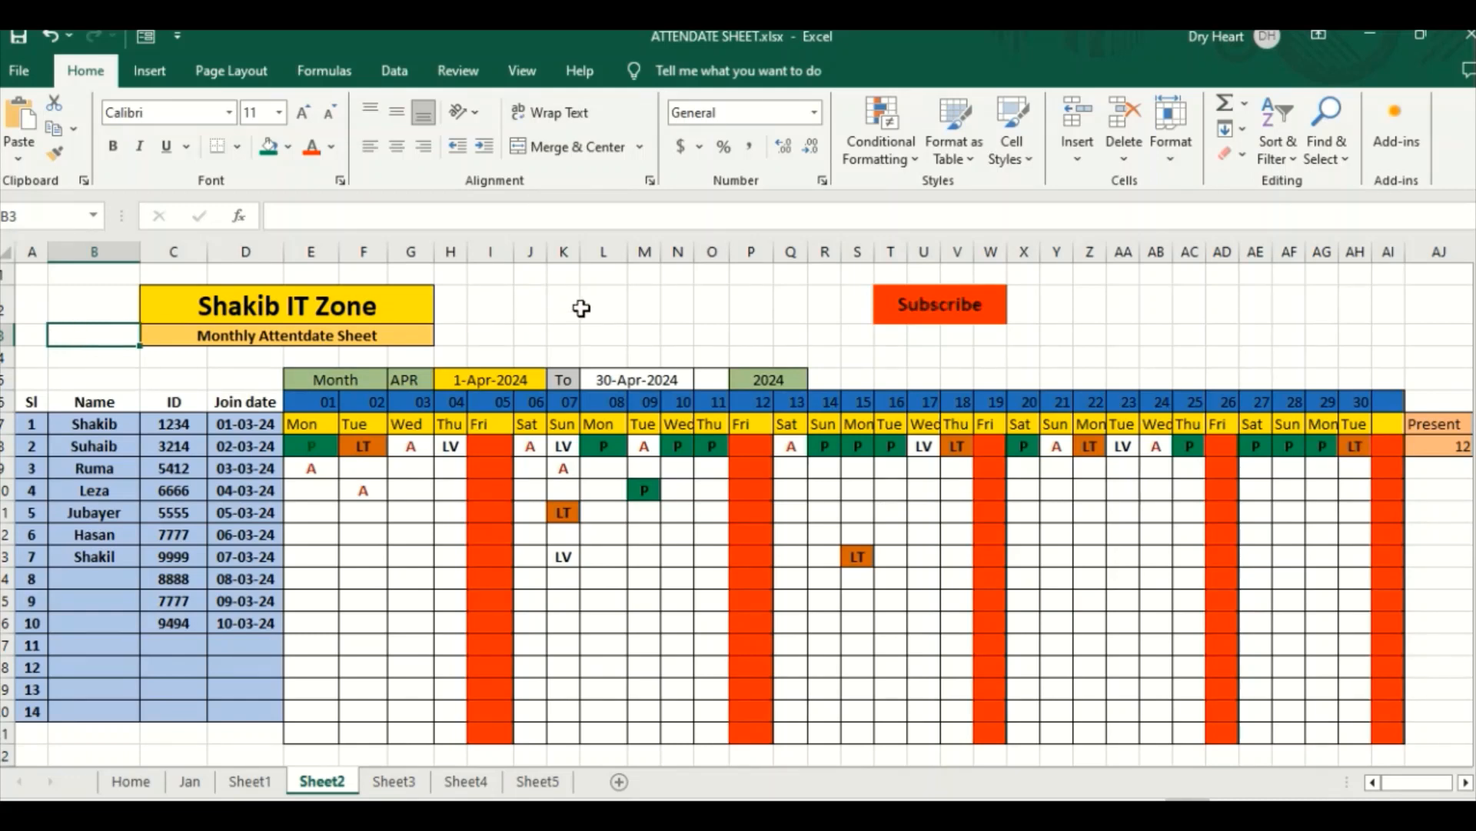
{"action": "left_click", "coordinate": [586, 306]}
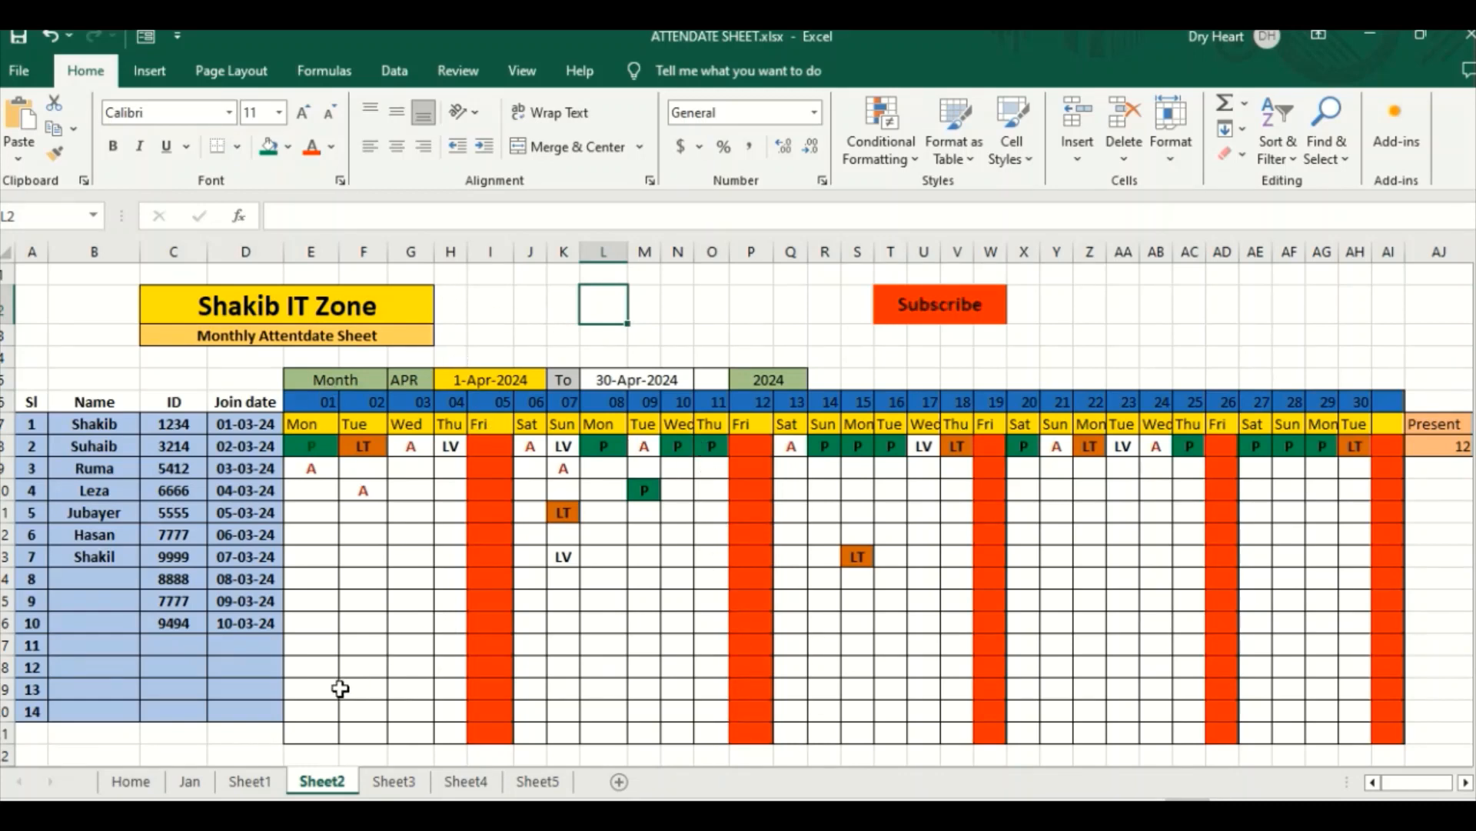
{"action": "left_click", "coordinate": [130, 781]}
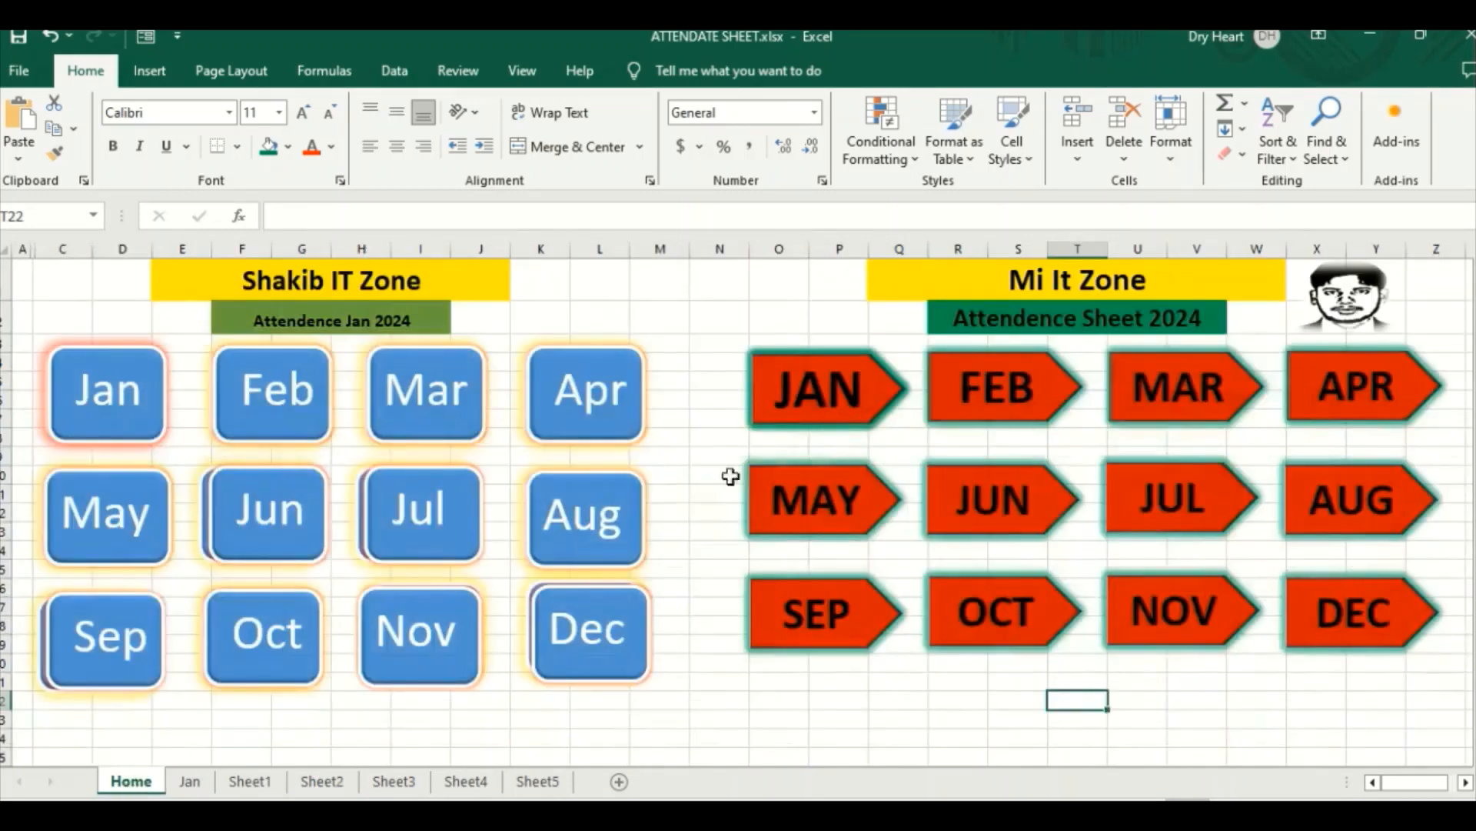
Step: Recheck the JAN arrow's link, go back through the house picture, and follow the FEB arrow's link again
{"action": "left_click", "coordinate": [816, 386]}
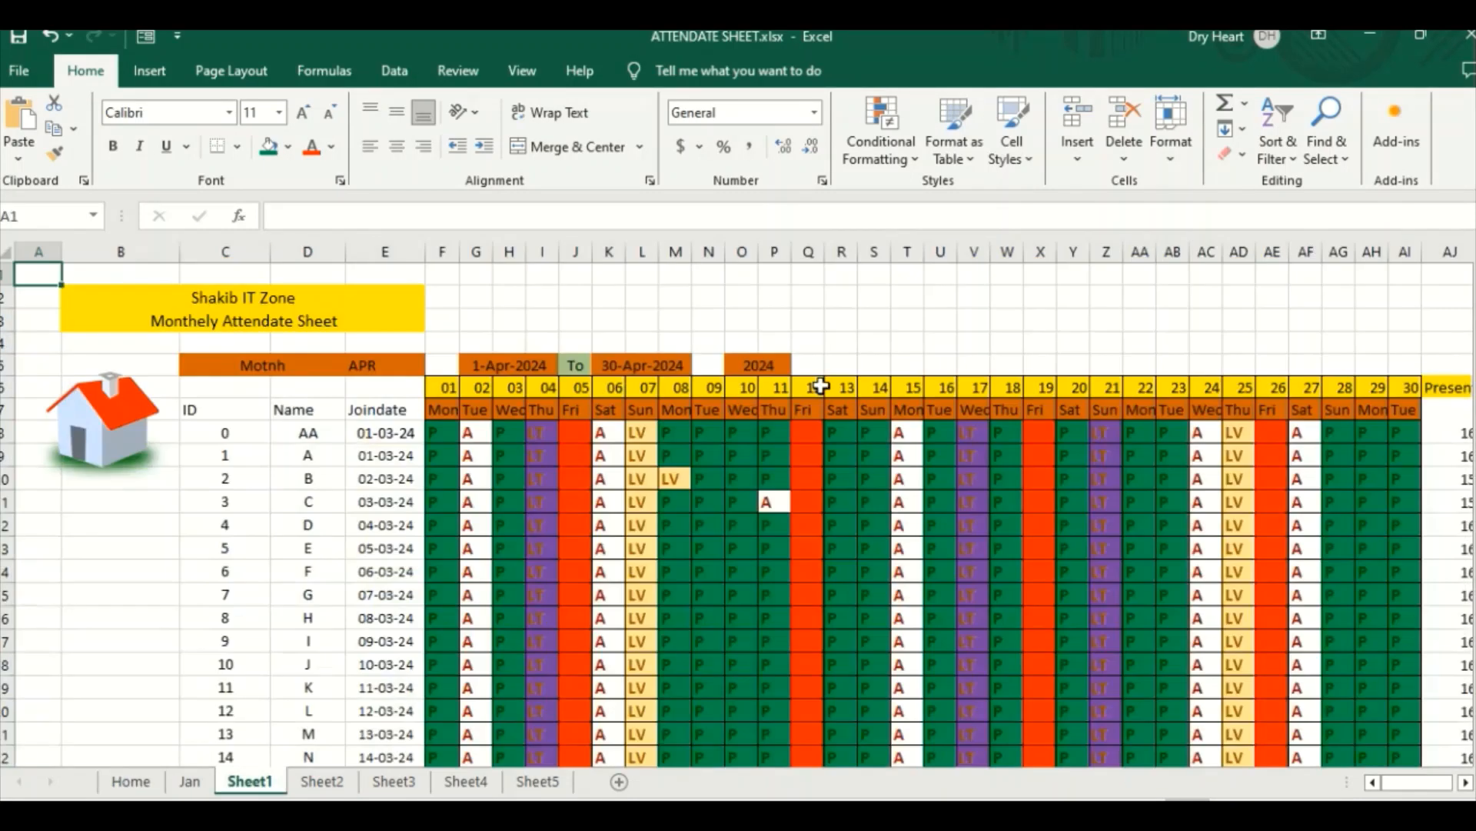
{"action": "left_click", "coordinate": [81, 436]}
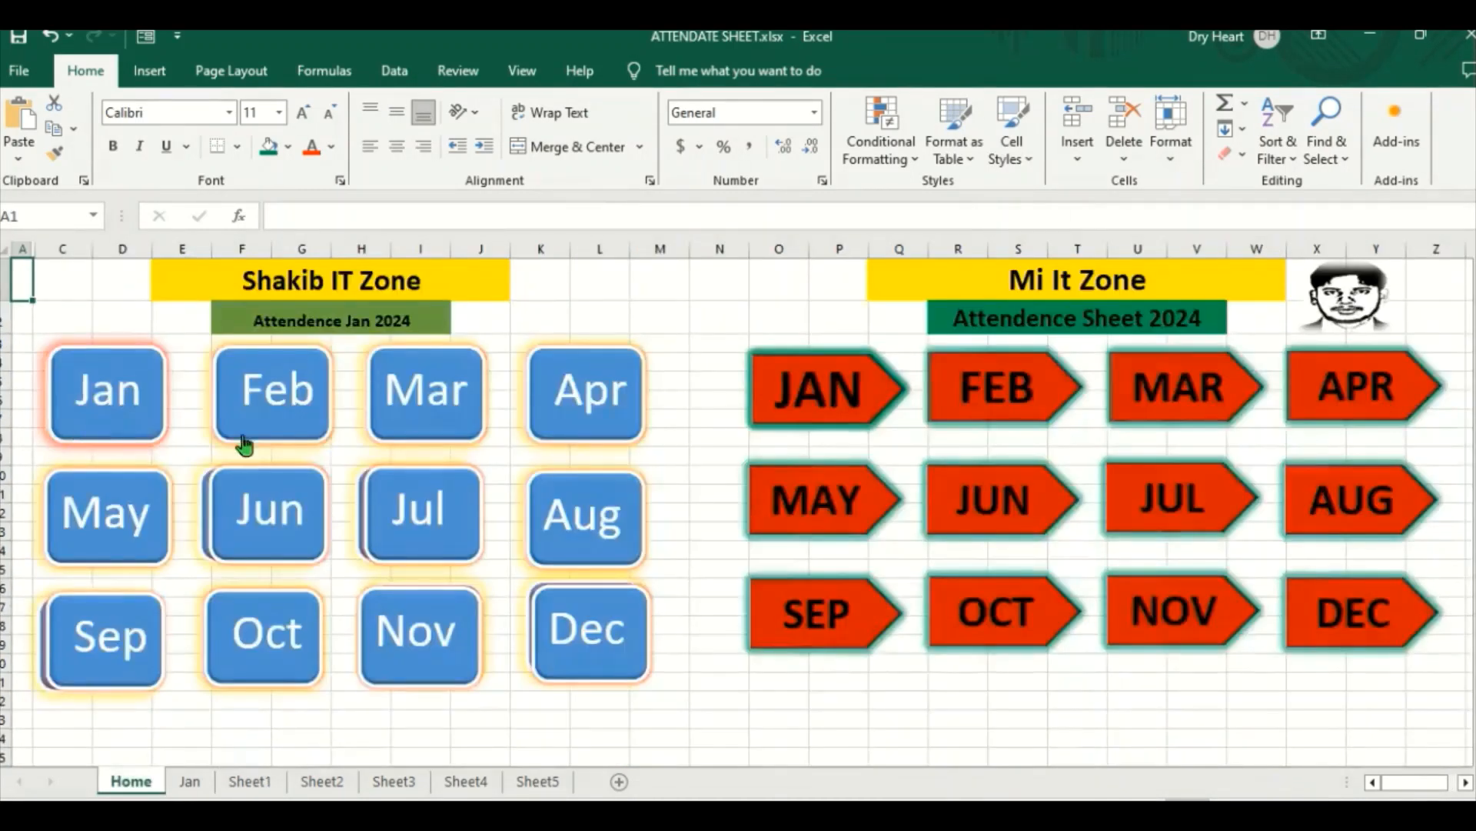
{"action": "left_click", "coordinate": [1006, 390]}
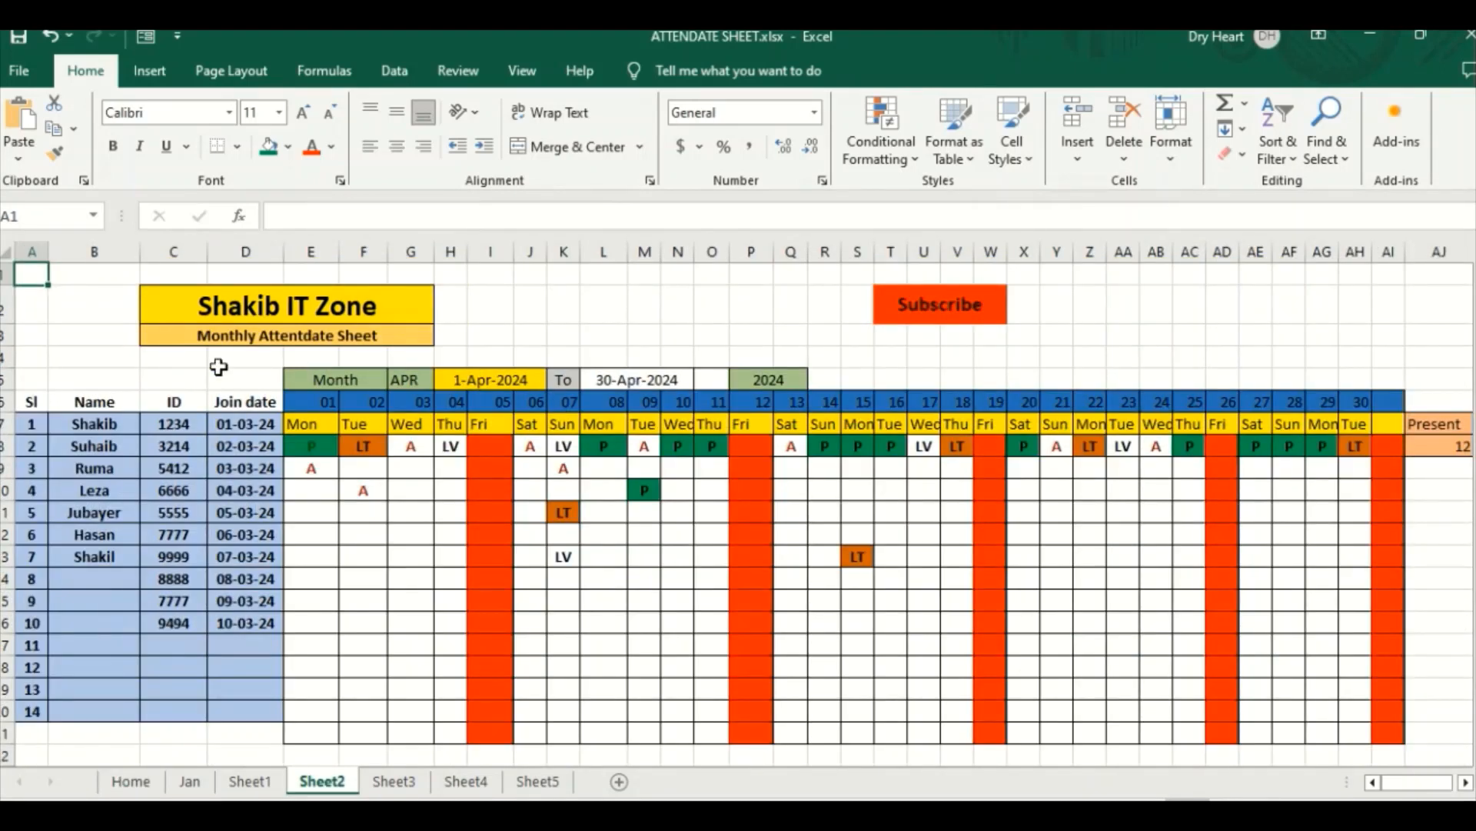
Step: Widen the Name column (column B) on Sheet2 to roughly double its width
{"action": "left_click_drag", "start_coordinate": [32, 355], "coordinate": [62, 362]}
{"action": "left_click", "coordinate": [32, 333]}
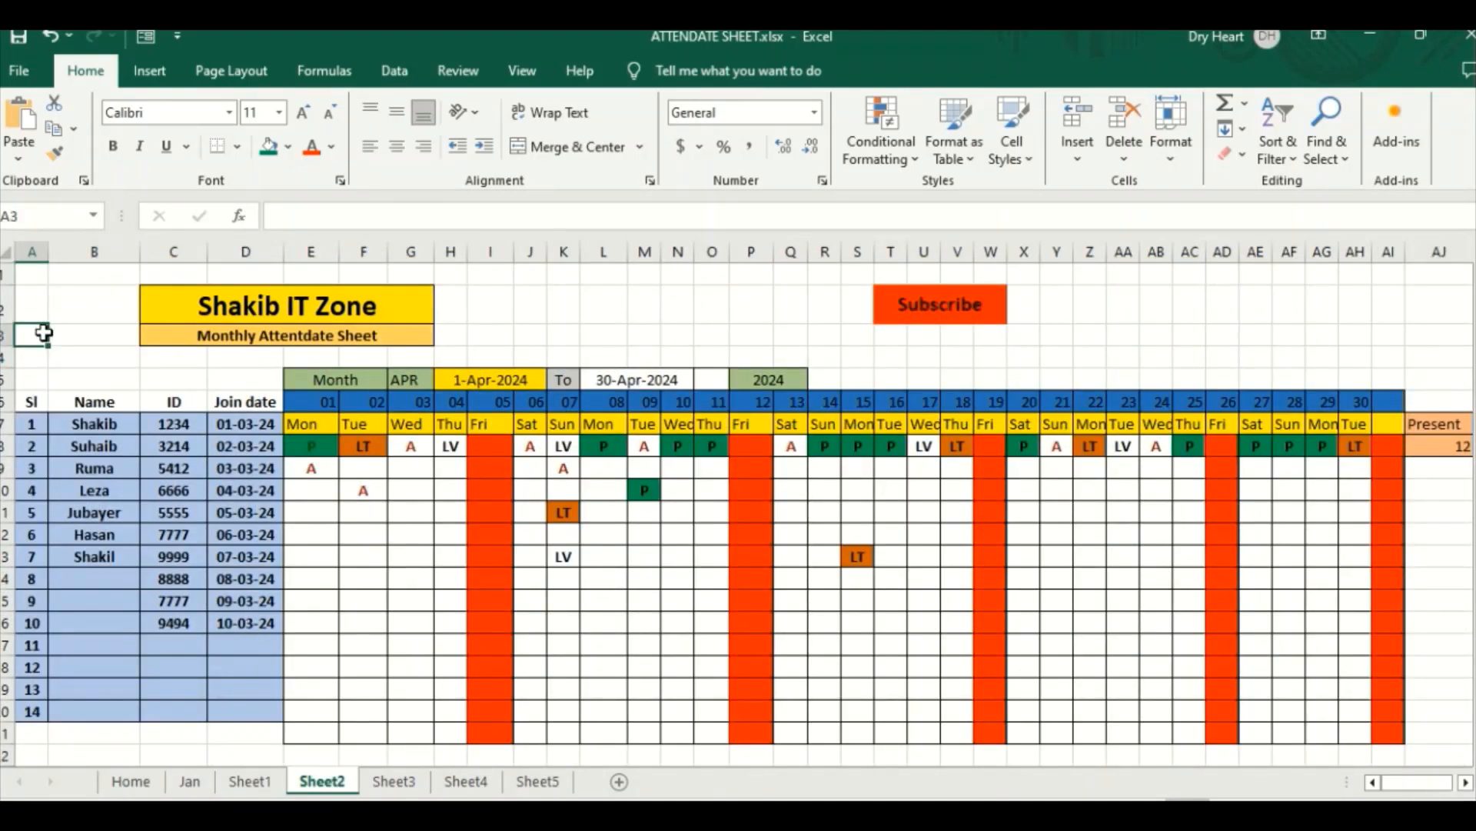
{"action": "left_click_drag", "start_coordinate": [135, 253], "coordinate": [248, 253]}
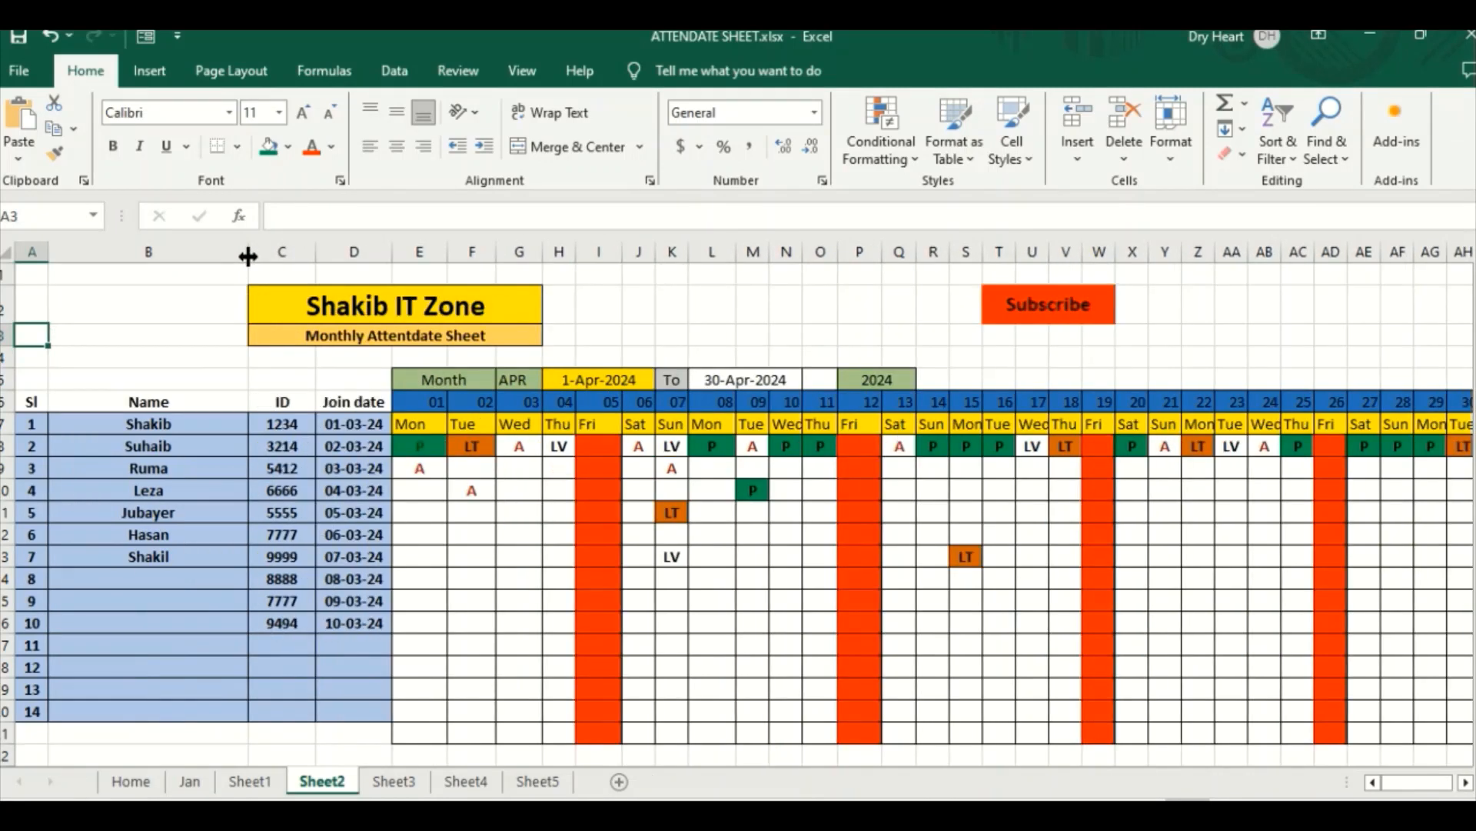
Step: Enter the text HOME in cell B4 of Sheet2, above the attendance table
{"action": "left_click", "coordinate": [77, 336]}
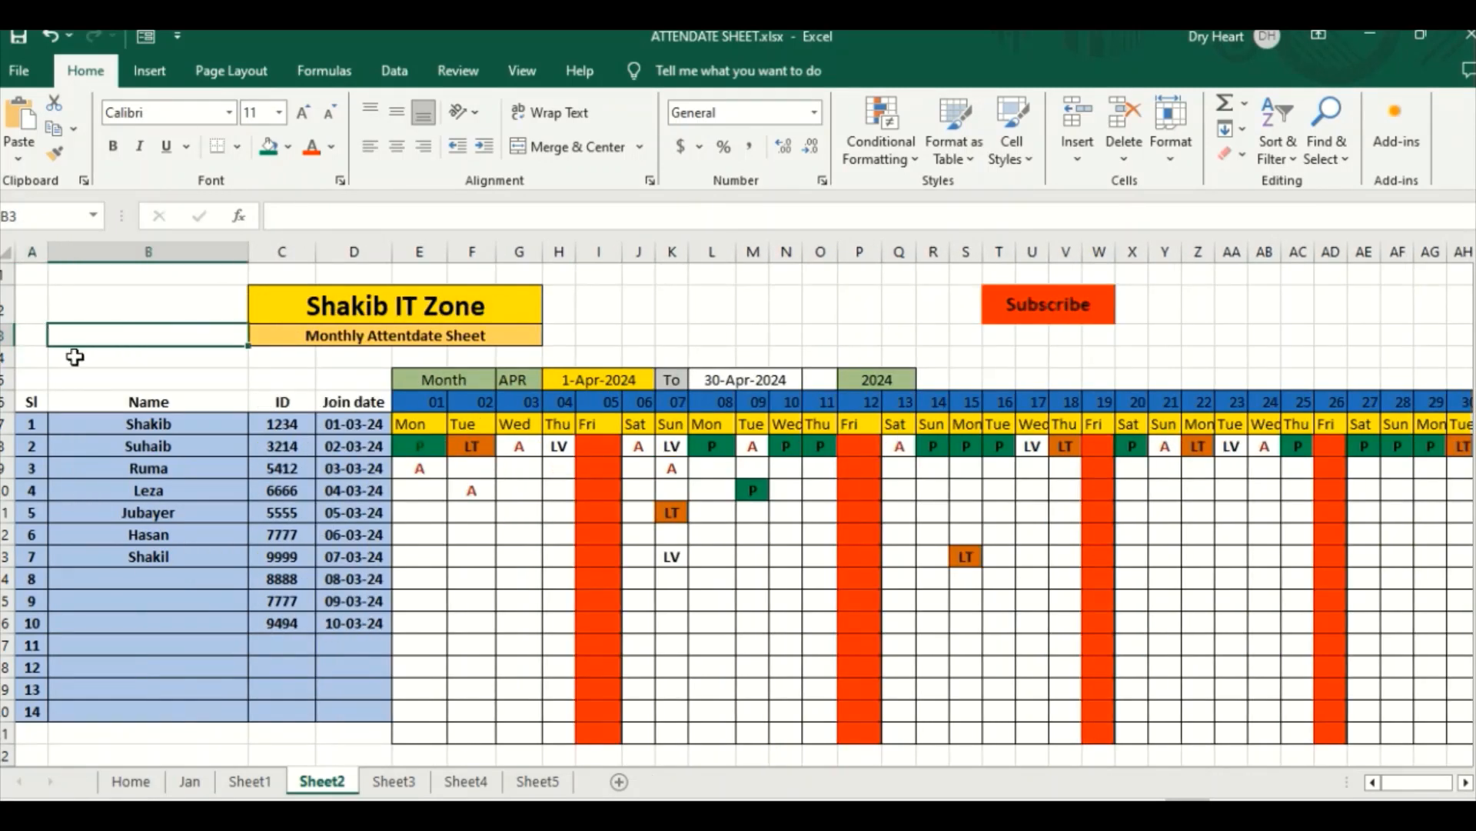
{"action": "left_click", "coordinate": [77, 358]}
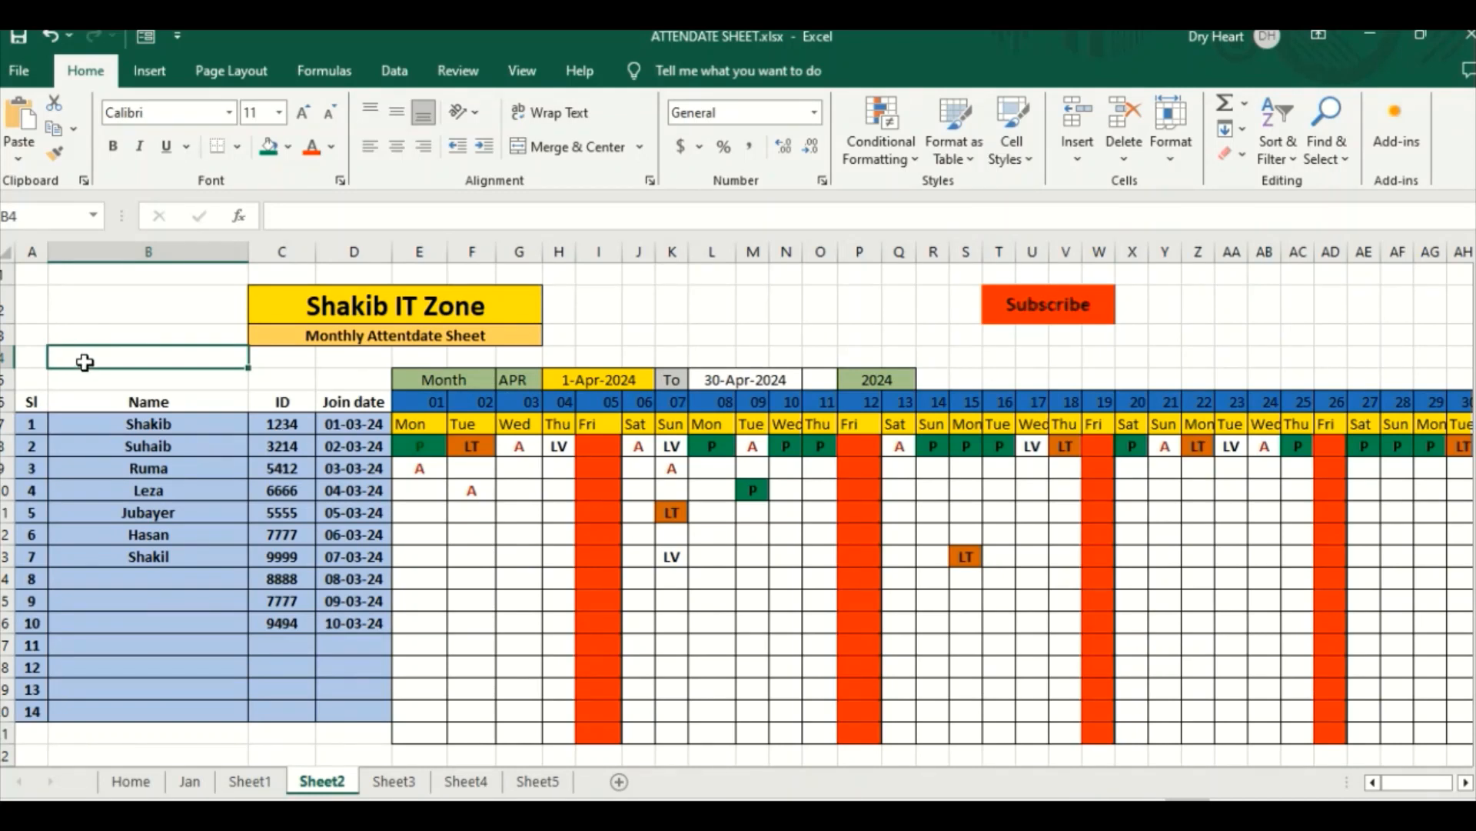
{"action": "left_click", "coordinate": [73, 311]}
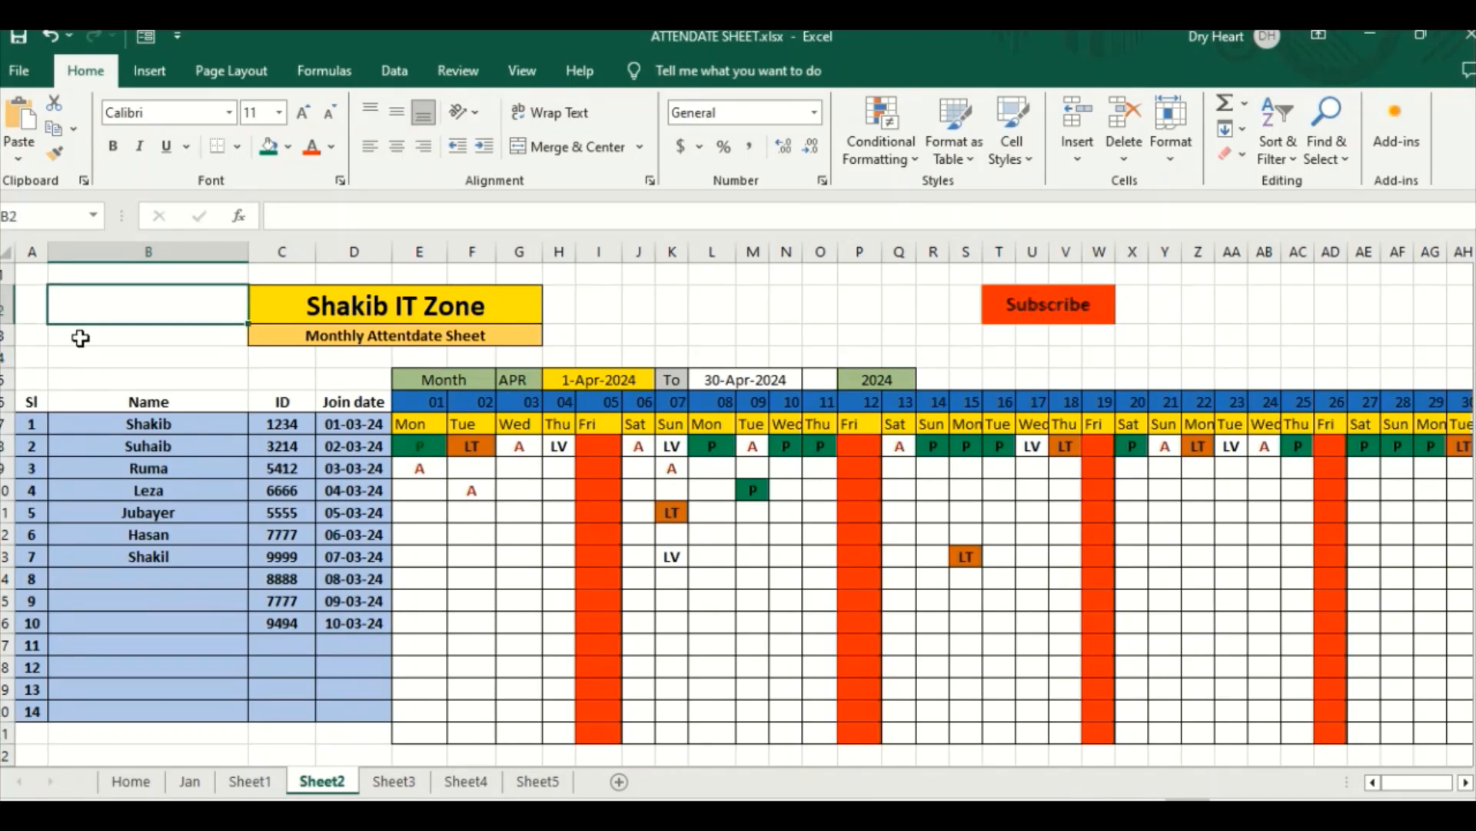
{"action": "left_click", "coordinate": [80, 338]}
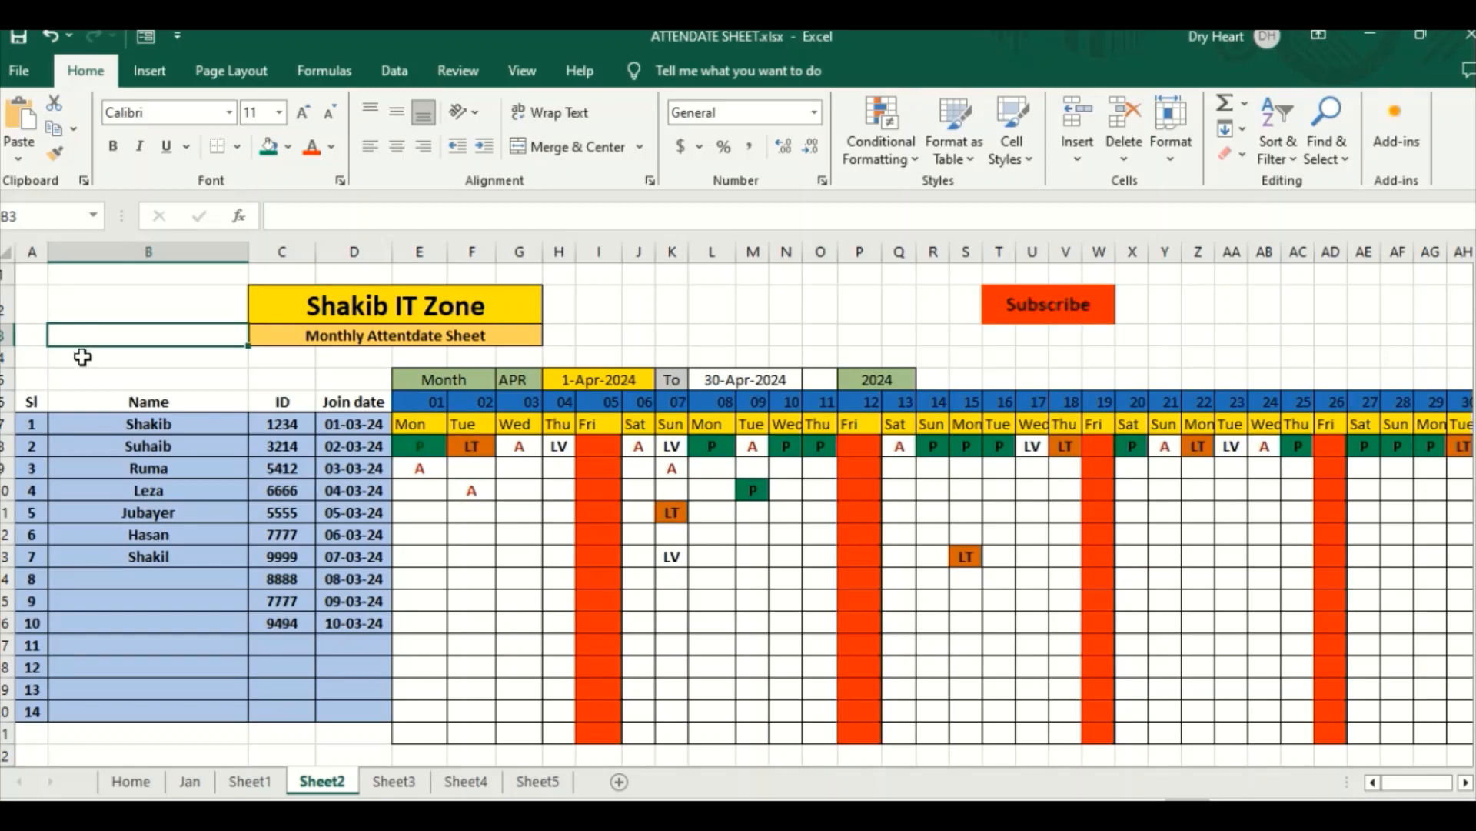
{"action": "left_click", "coordinate": [82, 364]}
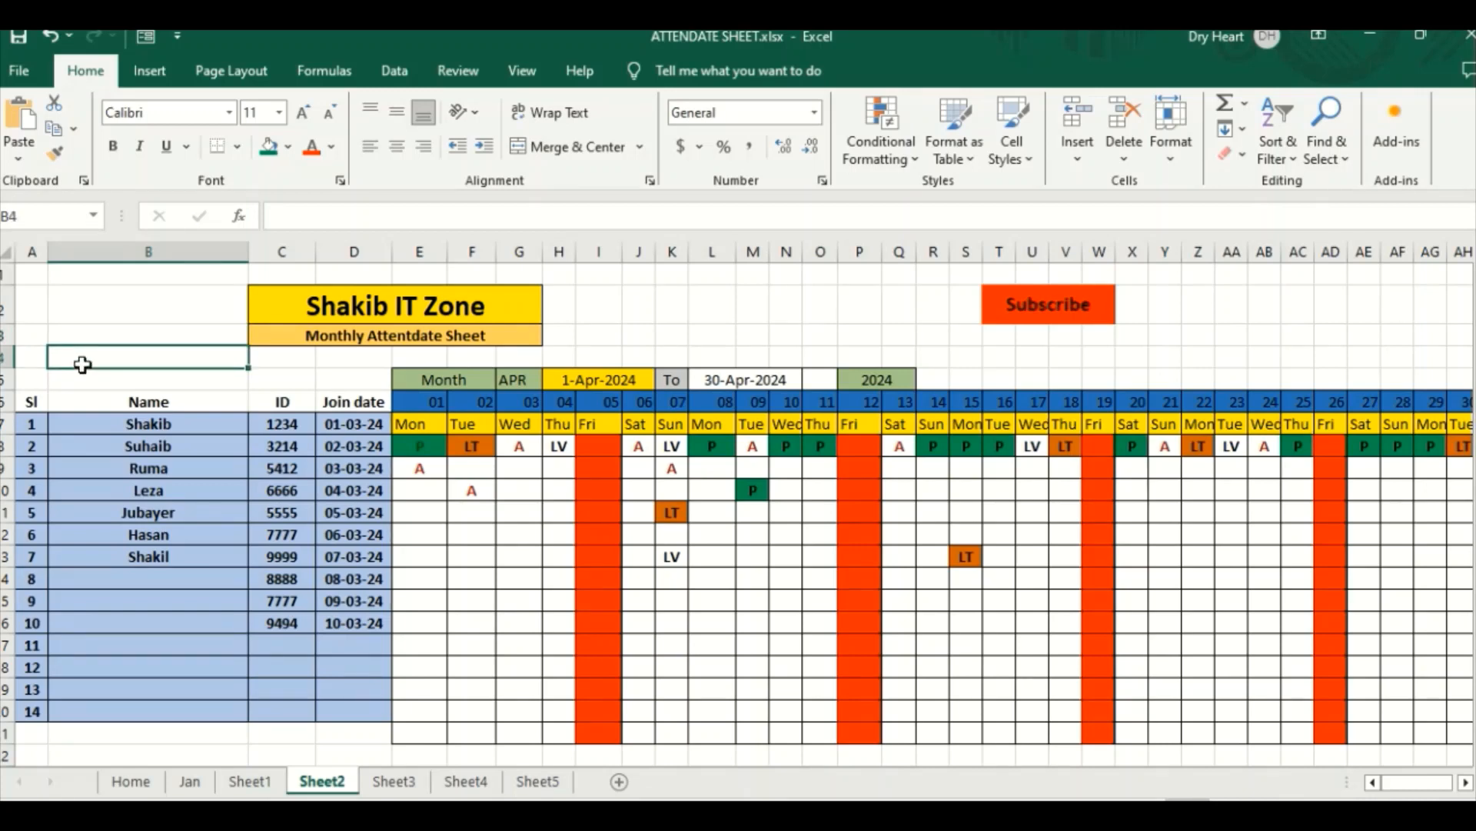
{"action": "type", "text": "hO"}
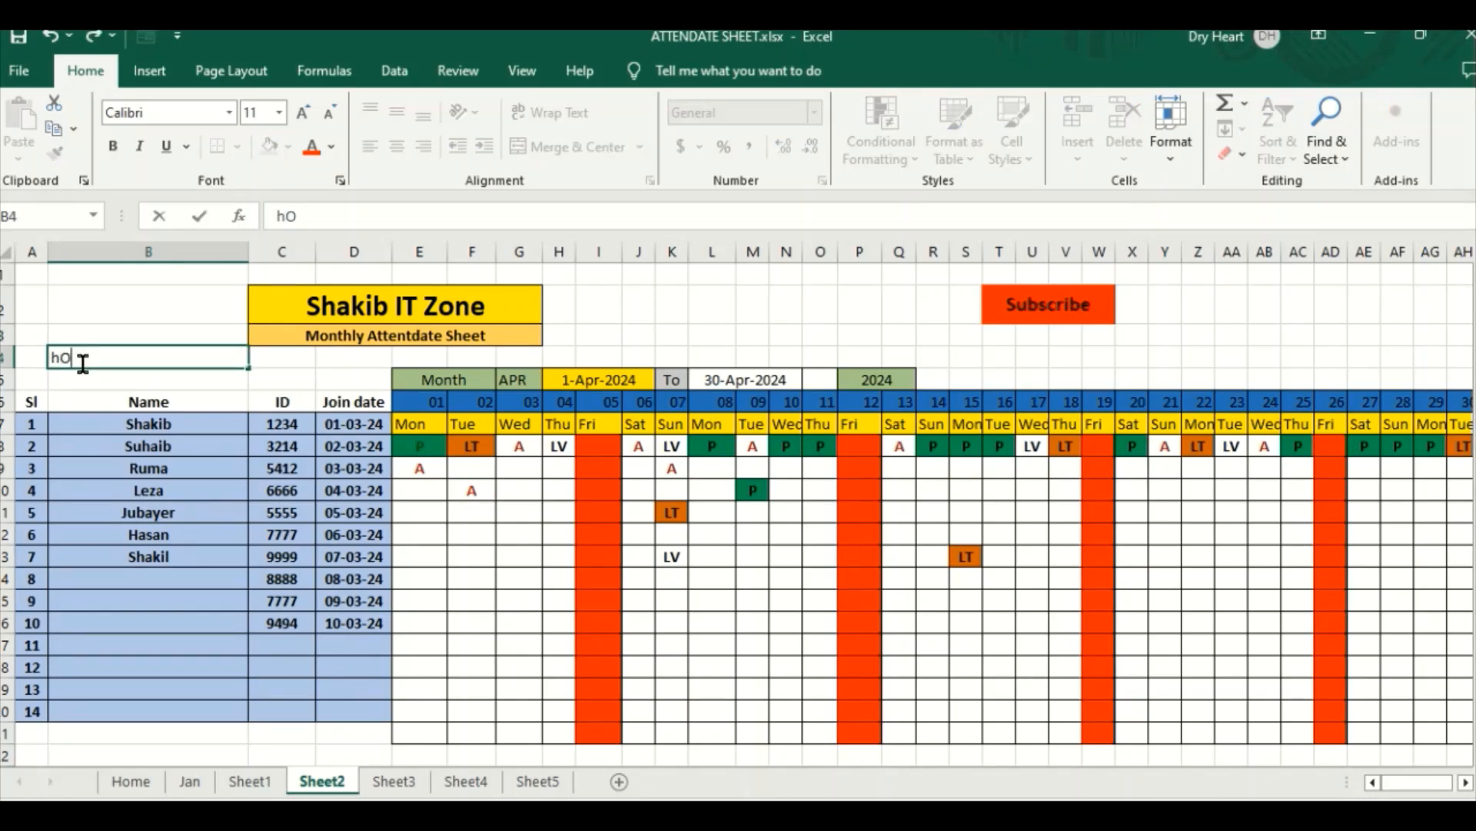
{"action": "type", "text": "HOME"}
{"action": "left_click", "coordinate": [83, 388]}
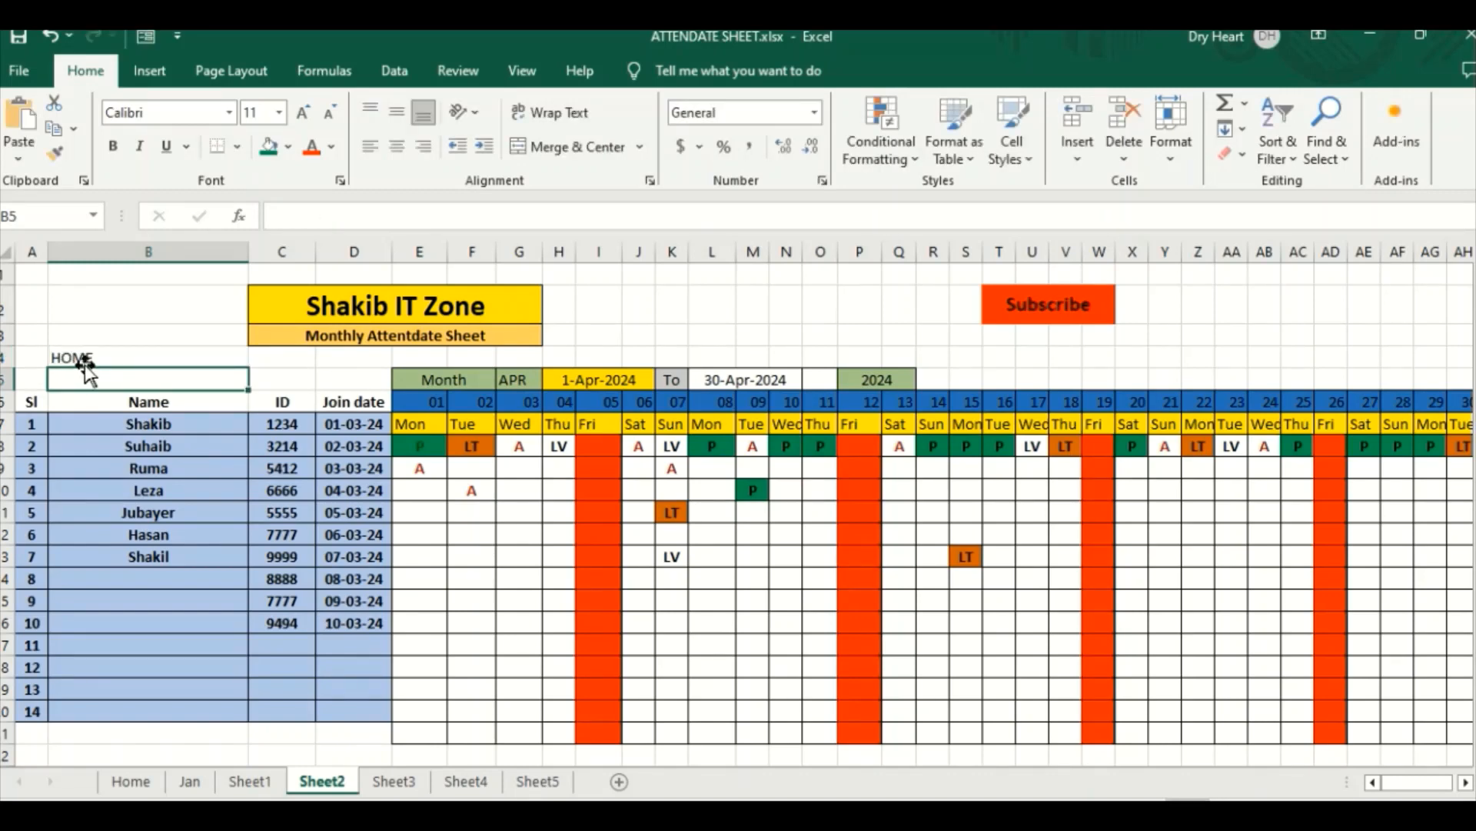
Step: Give the HOME cell B4 a yellow fill, and make its text centered and bold
{"action": "left_click", "coordinate": [80, 342]}
{"action": "left_click", "coordinate": [74, 357]}
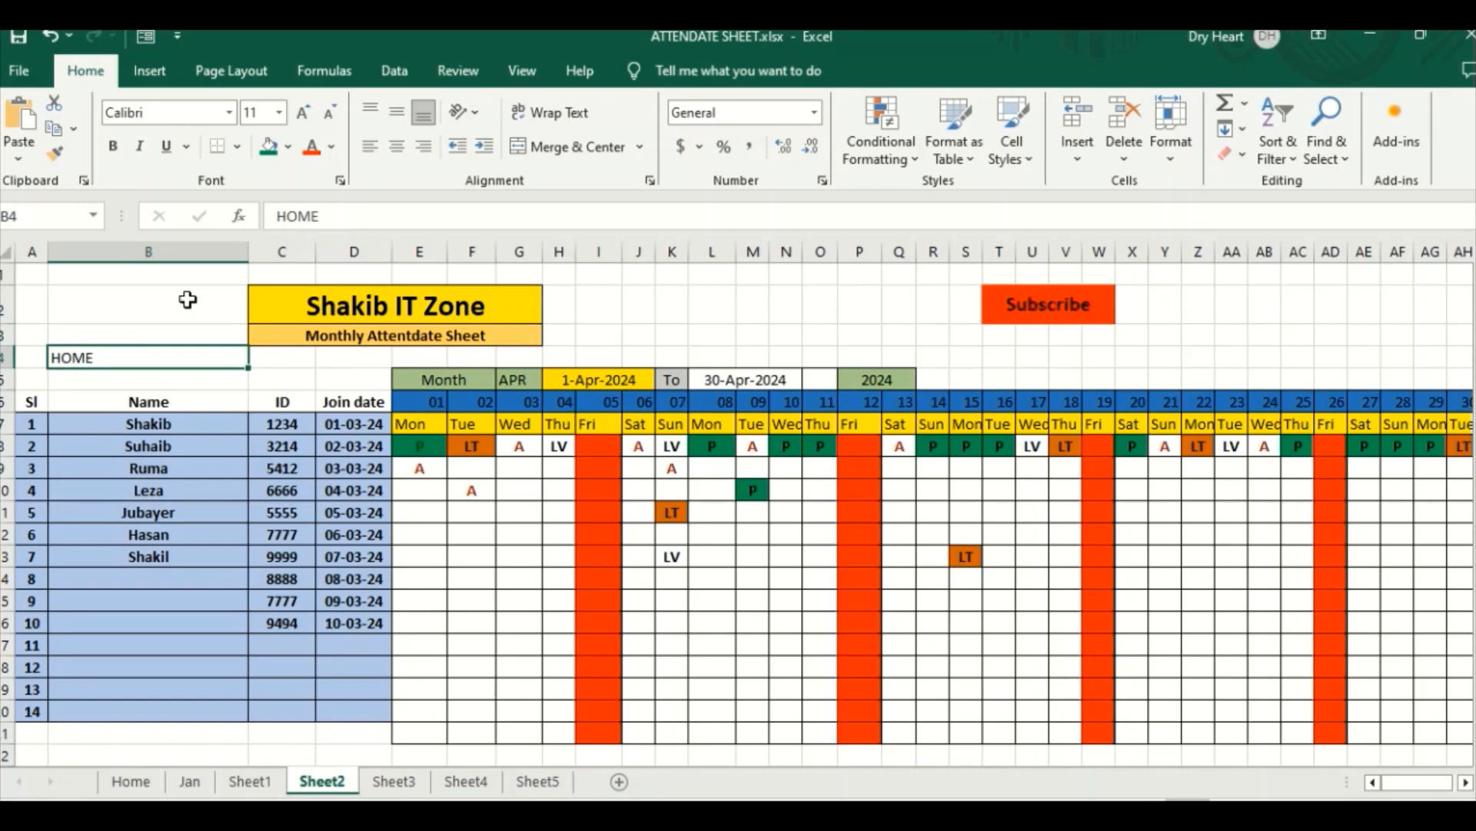
{"action": "left_click", "coordinate": [287, 148]}
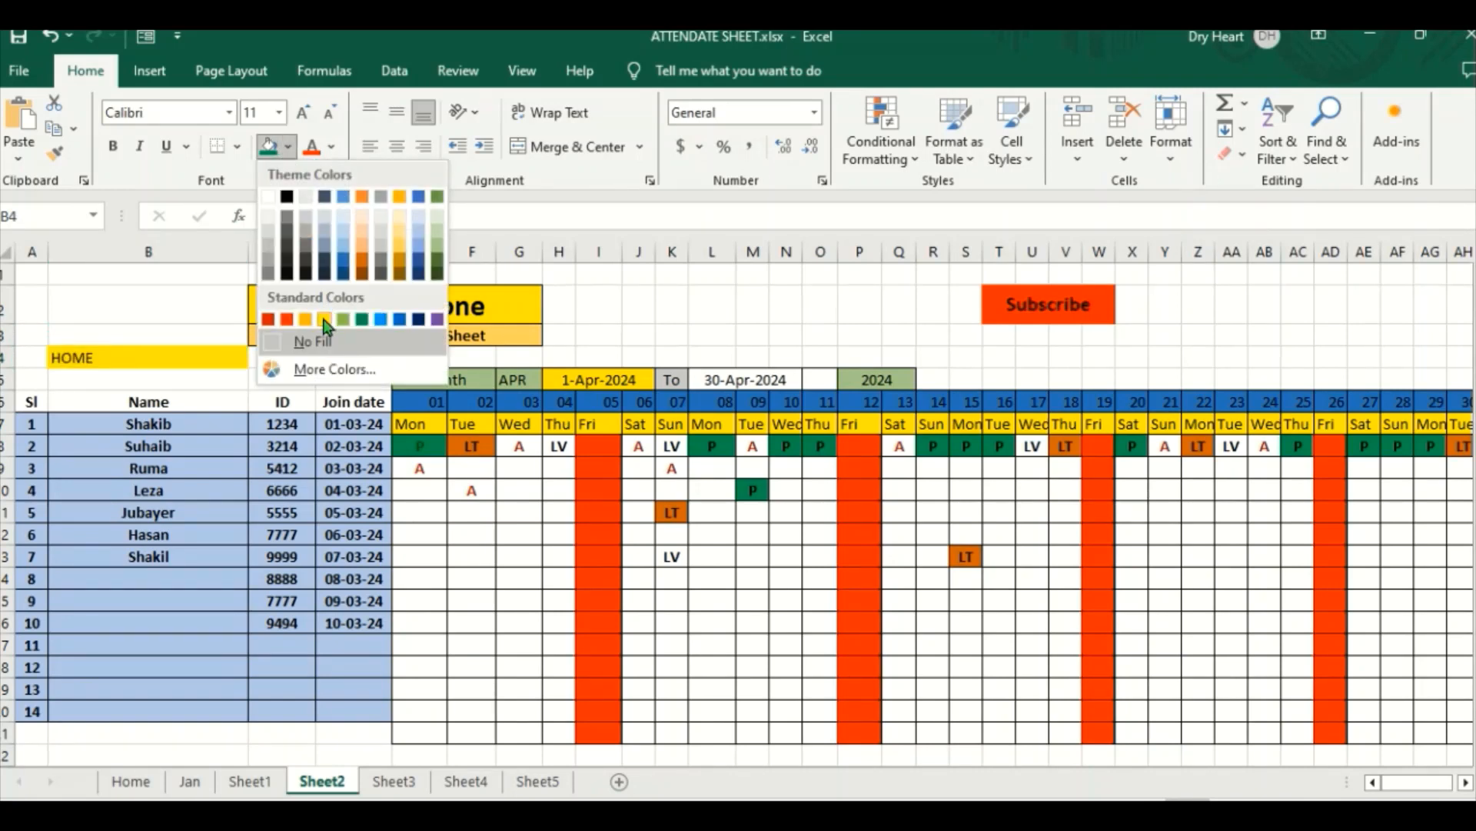
{"action": "left_click", "coordinate": [324, 321]}
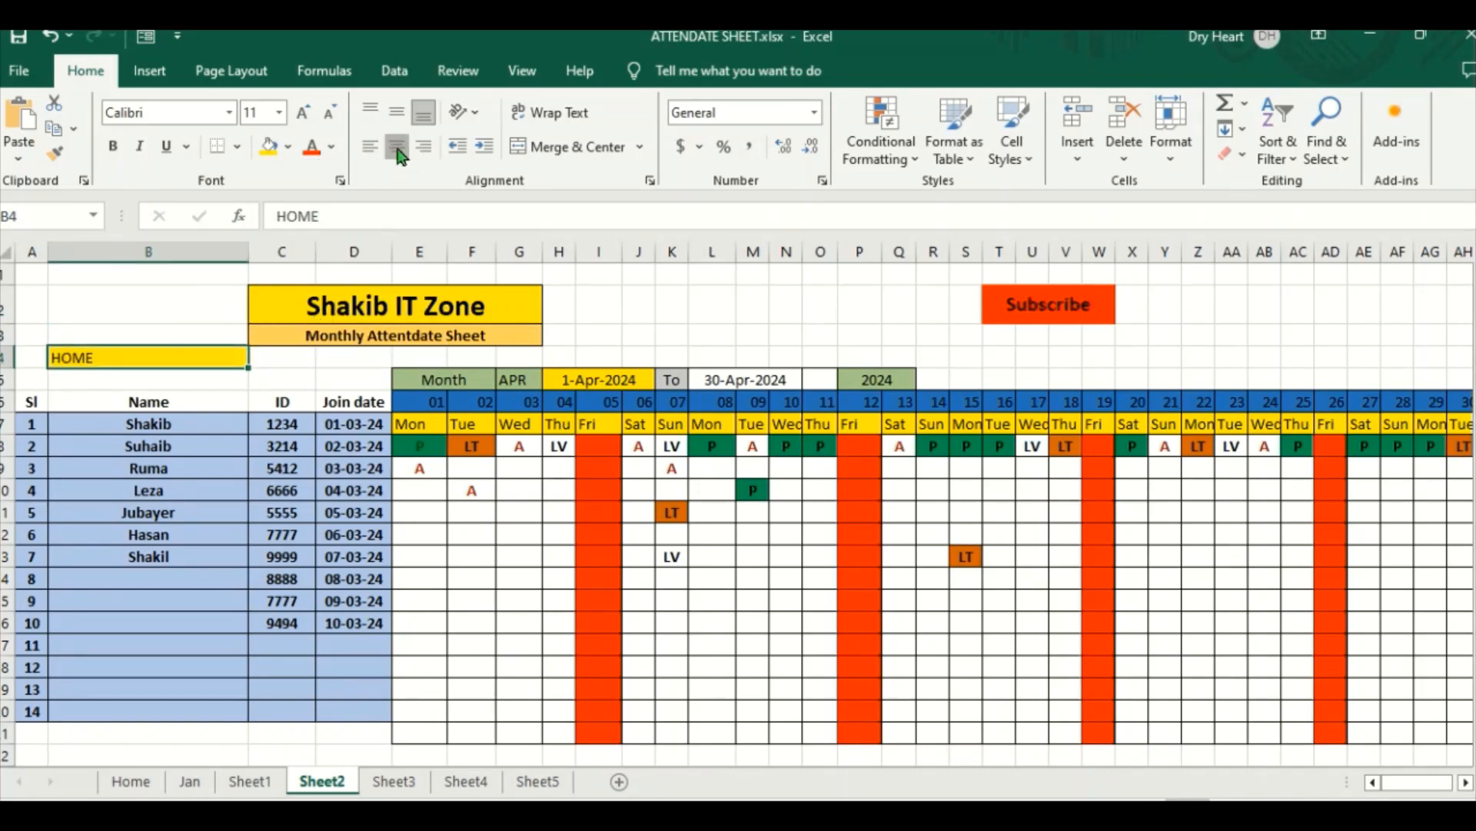
{"action": "left_click", "coordinate": [397, 149]}
{"action": "left_click", "coordinate": [112, 145]}
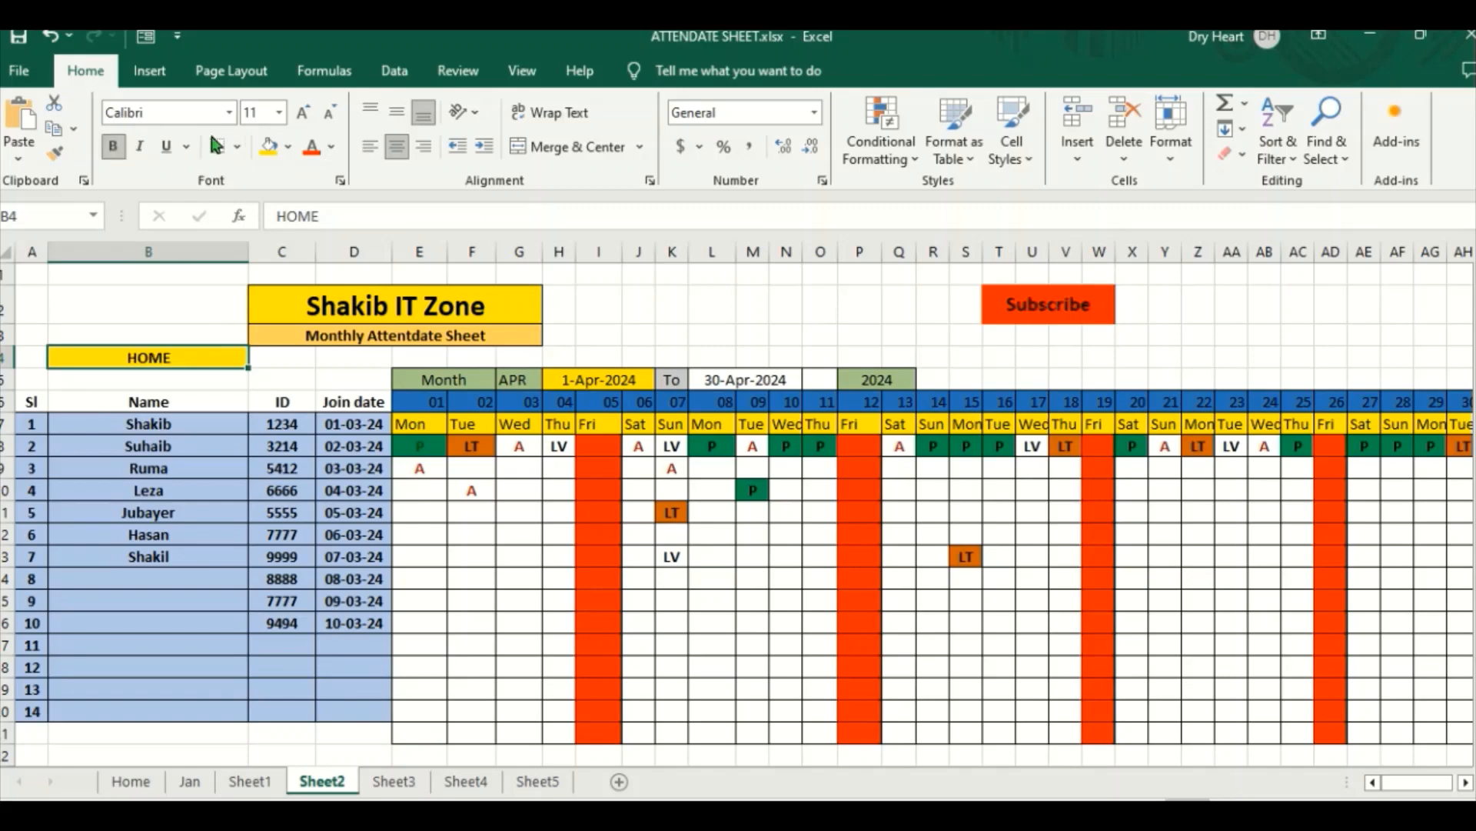
Step: Enlarge the HOME text in cell B4 to font size 28 and deselect the cell
{"action": "left_click", "coordinate": [303, 114]}
{"action": "left_click", "coordinate": [304, 113]}
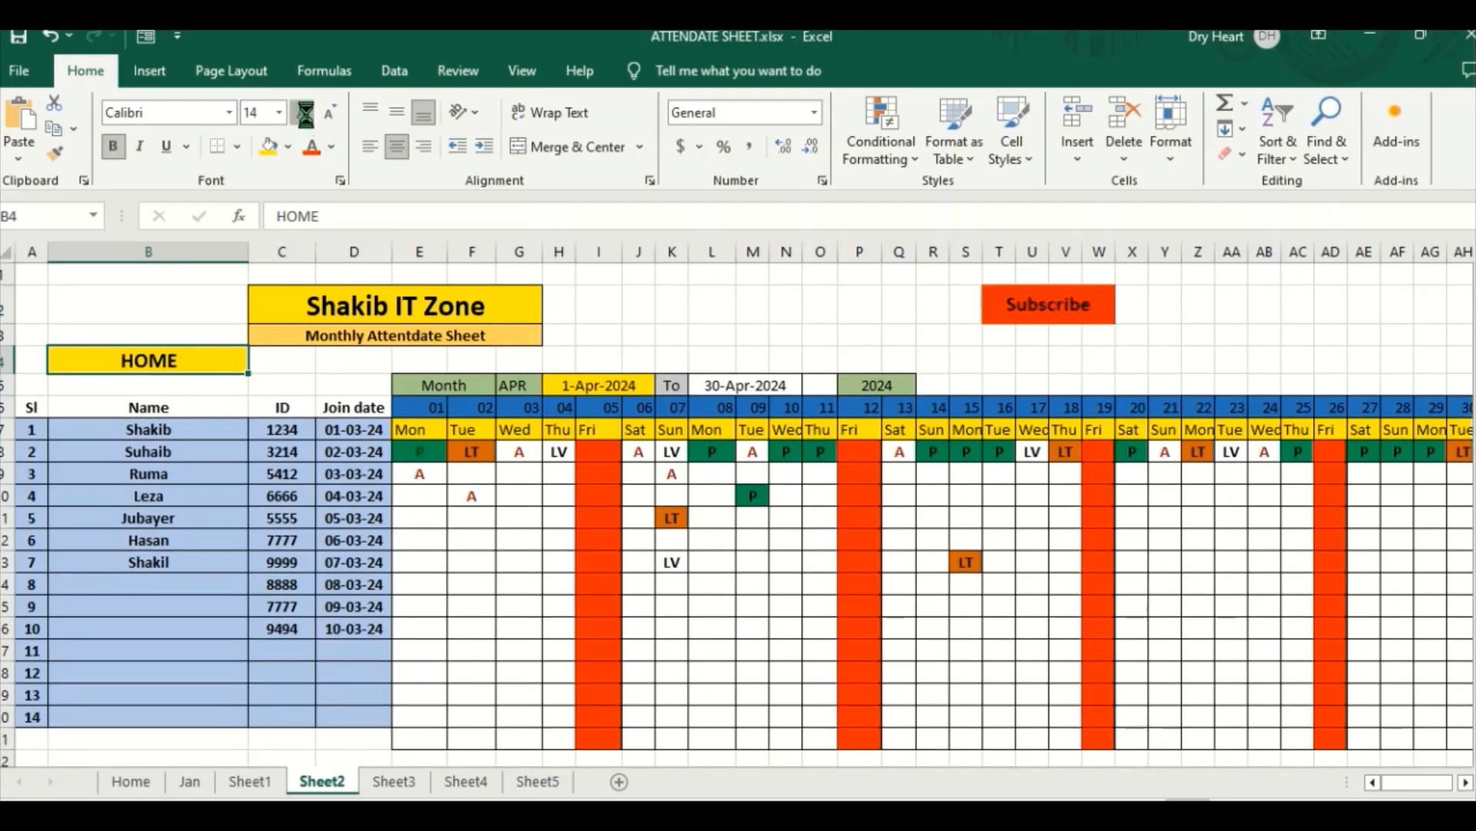
{"action": "left_click", "coordinate": [304, 113]}
{"action": "left_click", "coordinate": [303, 113]}
{"action": "left_click", "coordinate": [305, 117]}
{"action": "left_click", "coordinate": [306, 117]}
{"action": "left_click", "coordinate": [305, 117]}
{"action": "left_click", "coordinate": [305, 117]}
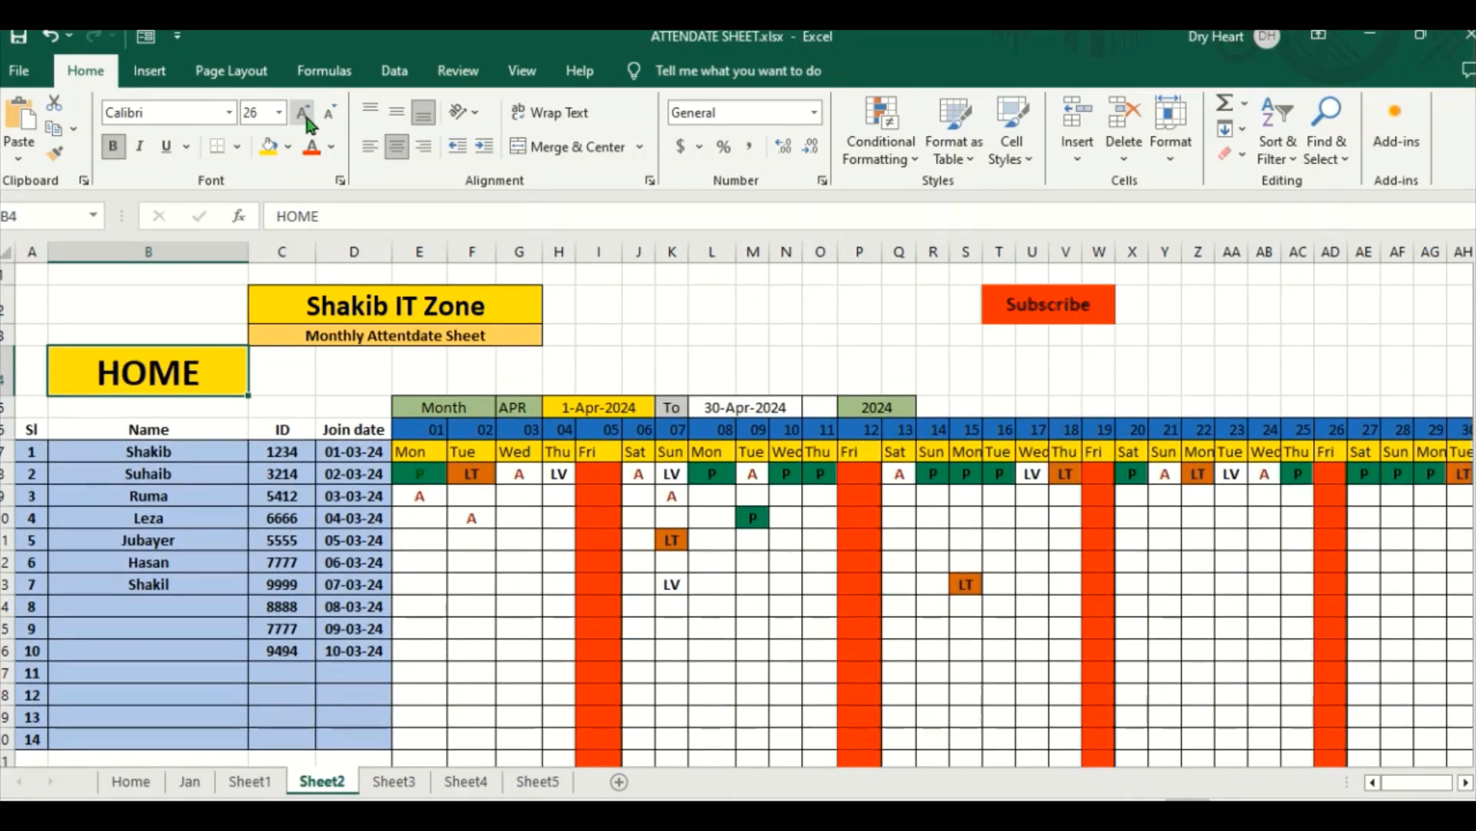
{"action": "left_click", "coordinate": [305, 117]}
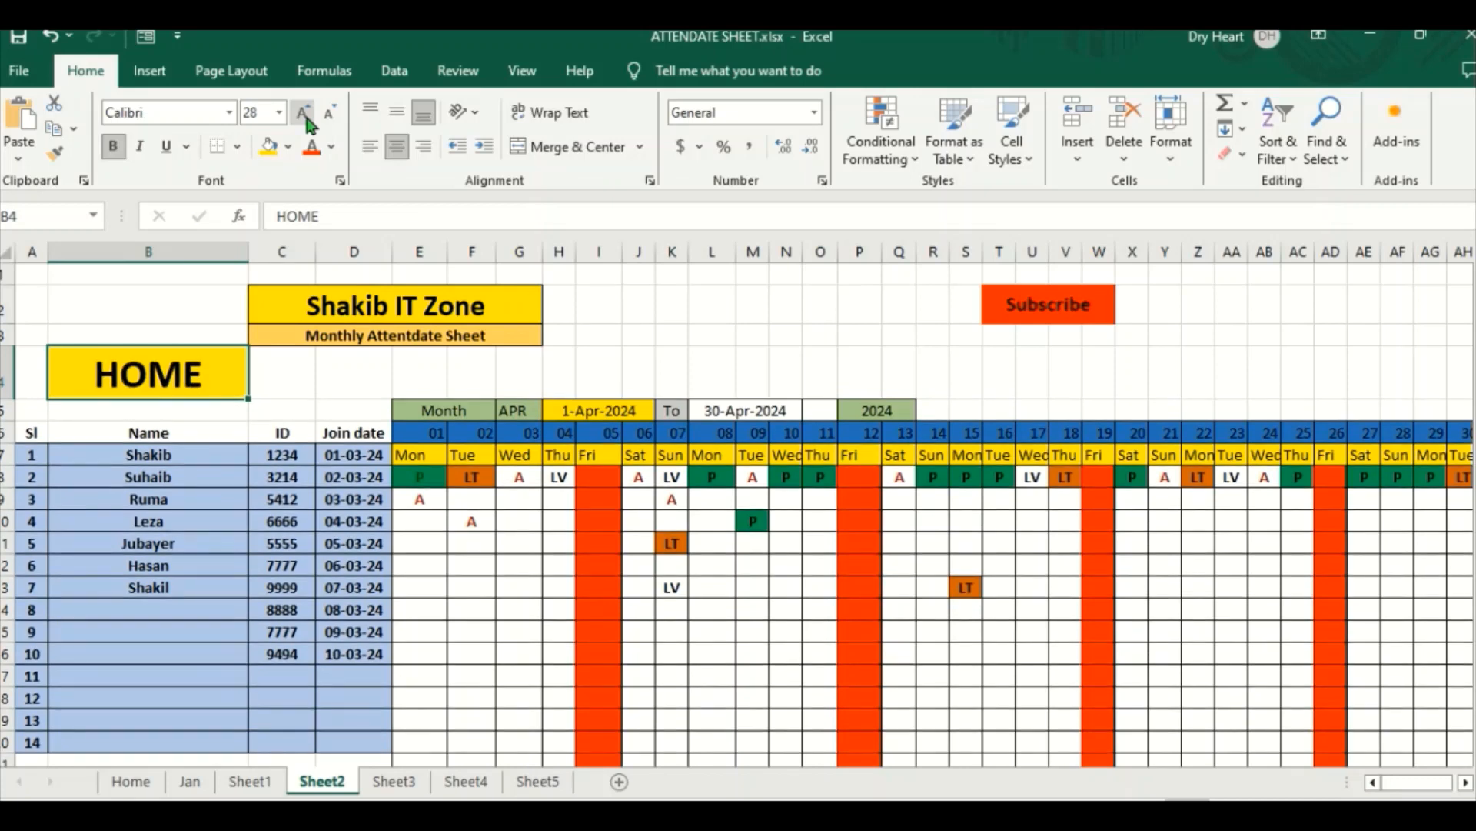
{"action": "left_click", "coordinate": [268, 407]}
Step: Link the HOME cell B4 to cell A1 of the Home sheet in this workbook, and deselect the cell
{"action": "left_click", "coordinate": [143, 375]}
{"action": "right_click", "coordinate": [144, 379]}
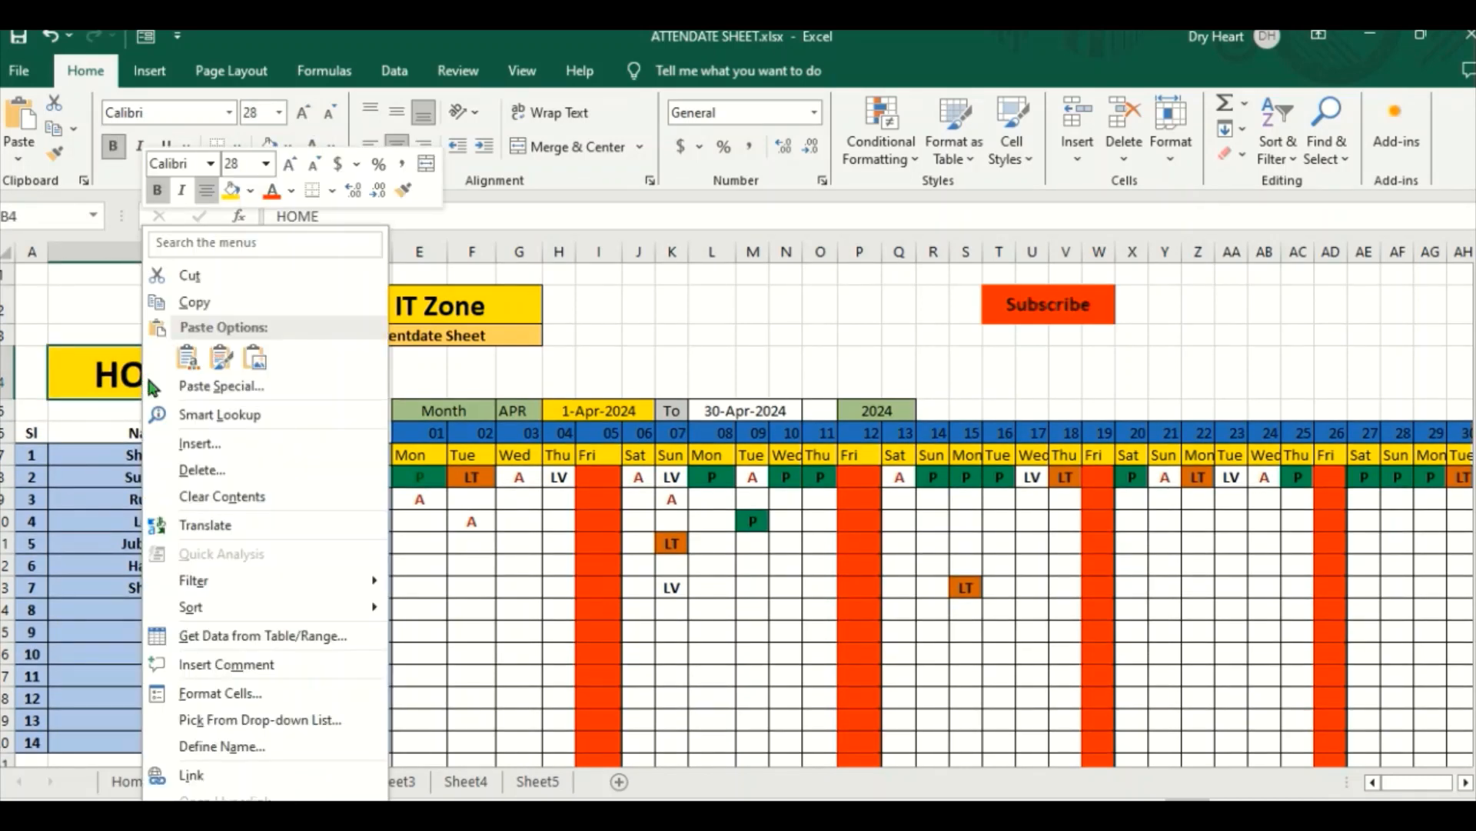
{"action": "left_click", "coordinate": [193, 773]}
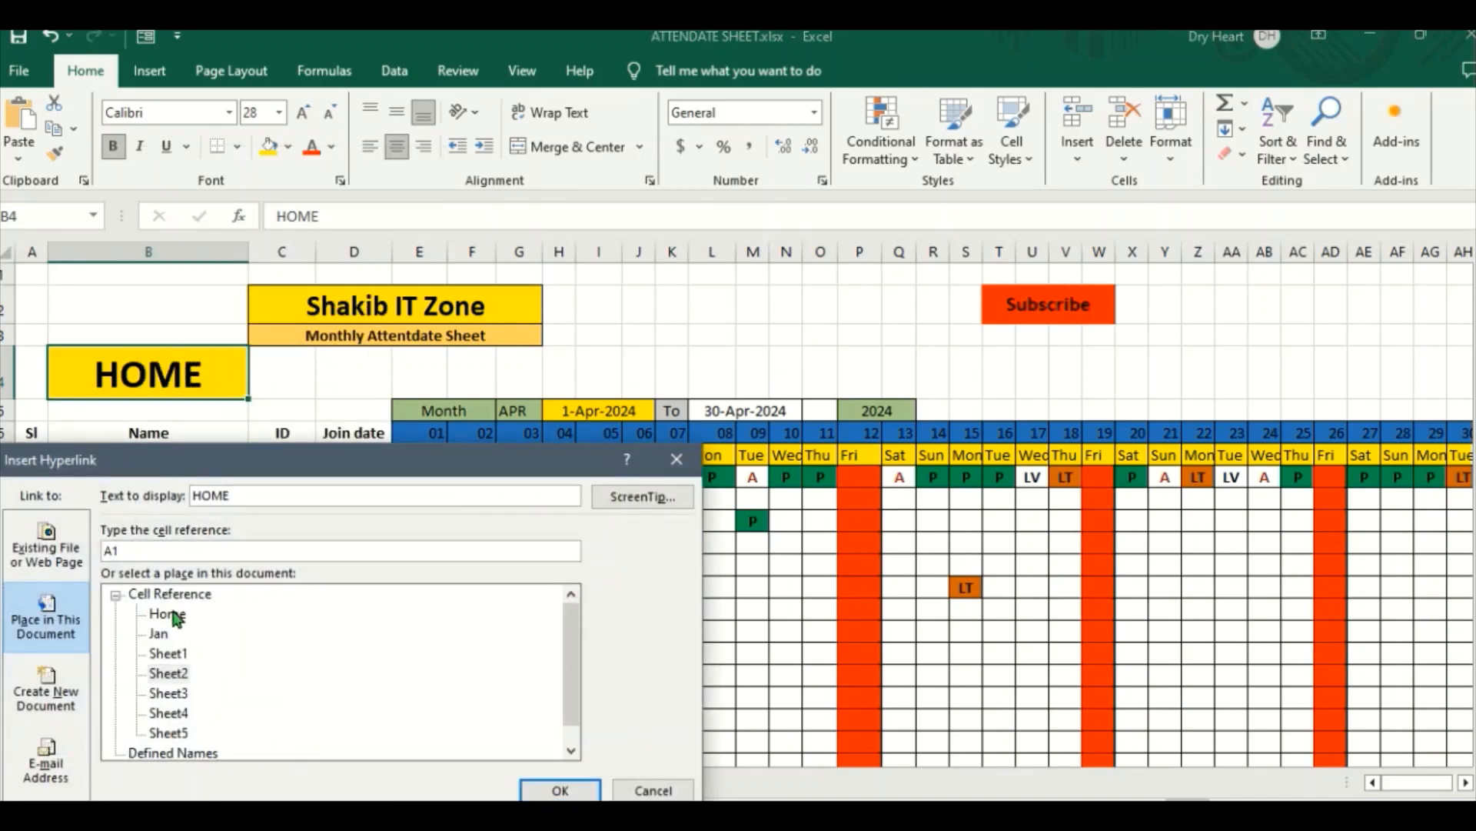
{"action": "left_click", "coordinate": [168, 614]}
{"action": "left_click", "coordinate": [548, 790]}
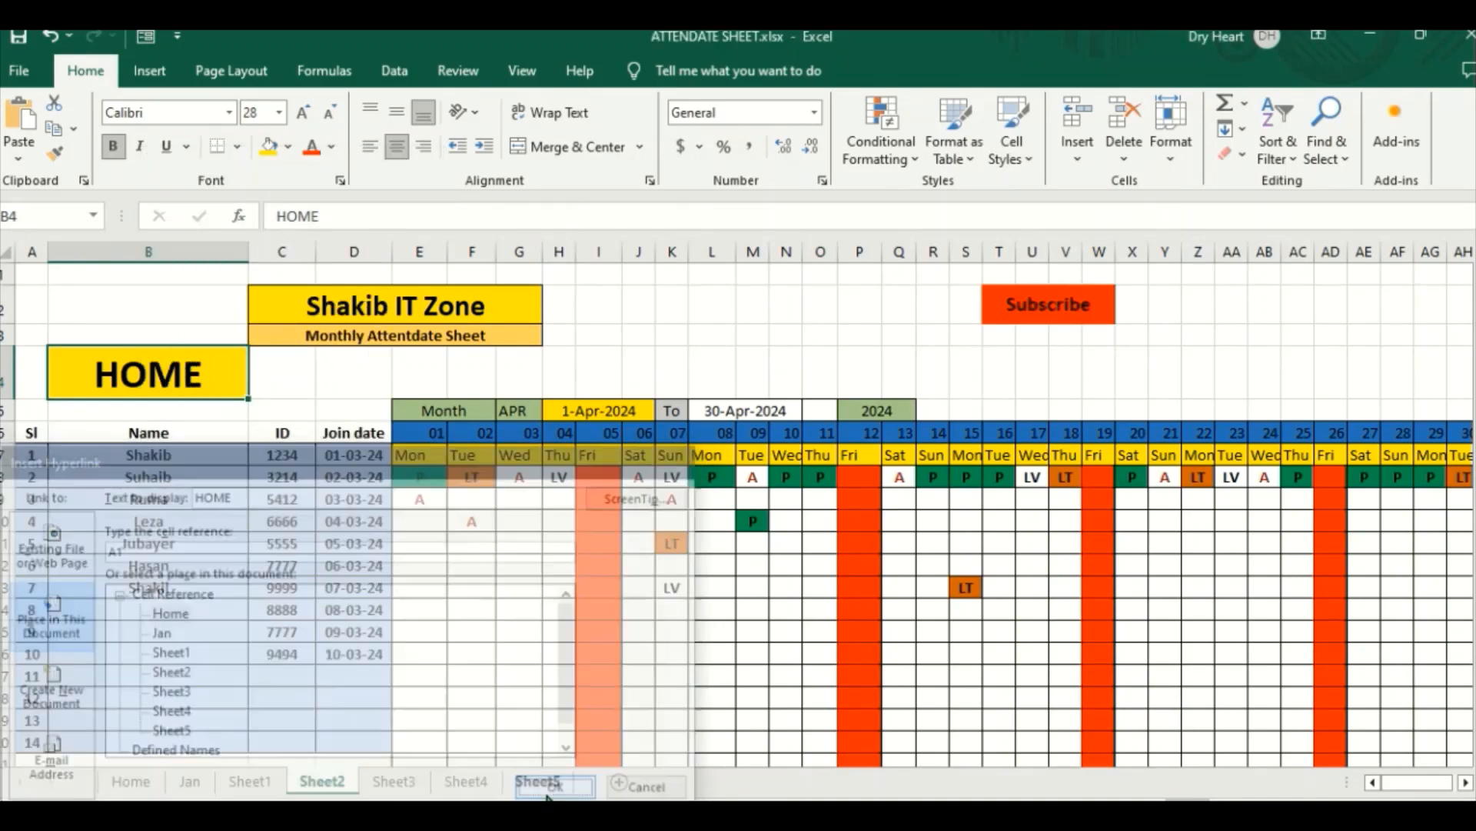
{"action": "left_click", "coordinate": [593, 306]}
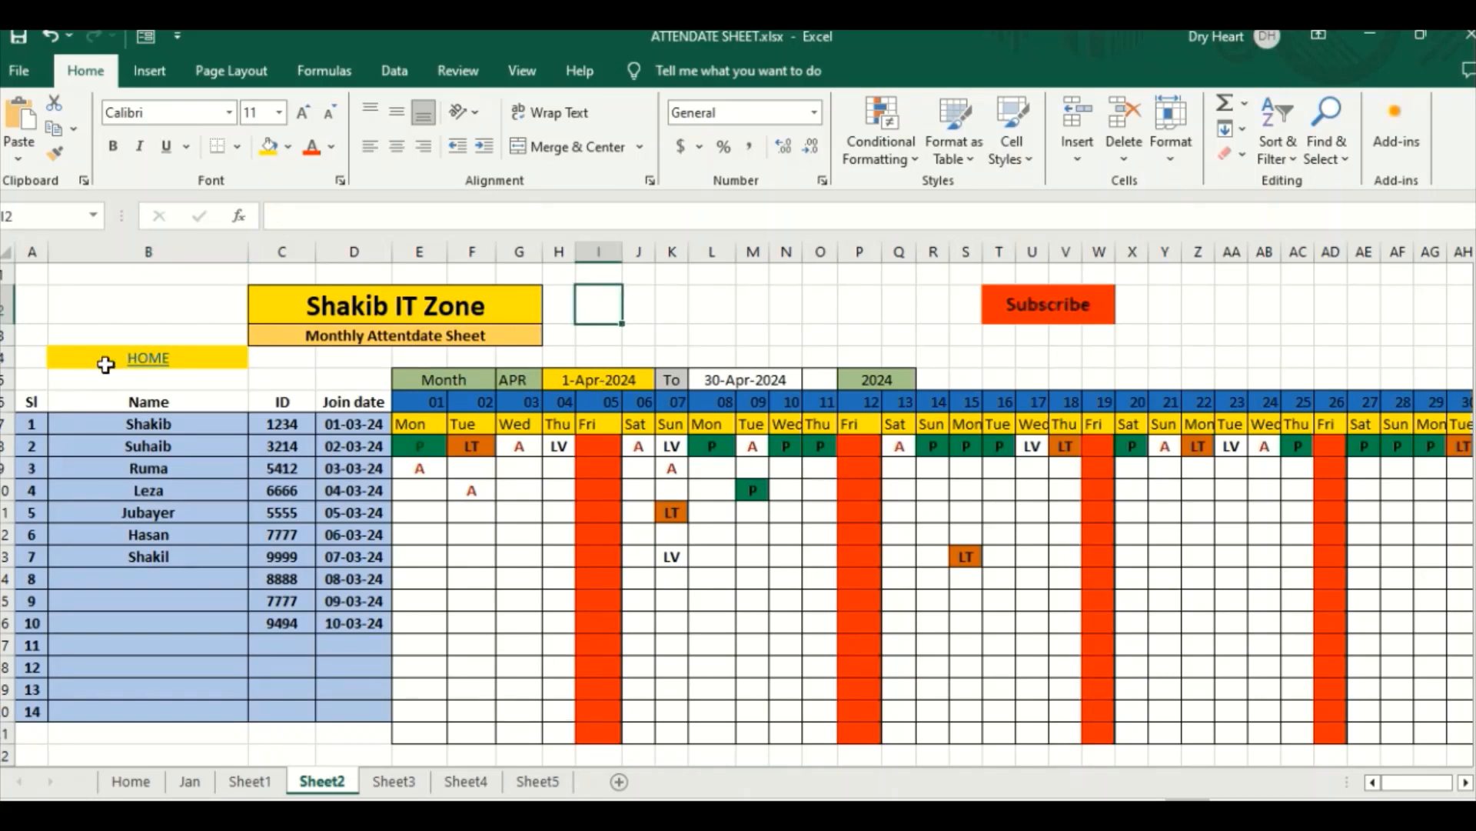
Step: Make the linked HOME text in cell B4 bold at font size 36, and deselect the cell
{"action": "left_click", "coordinate": [105, 365]}
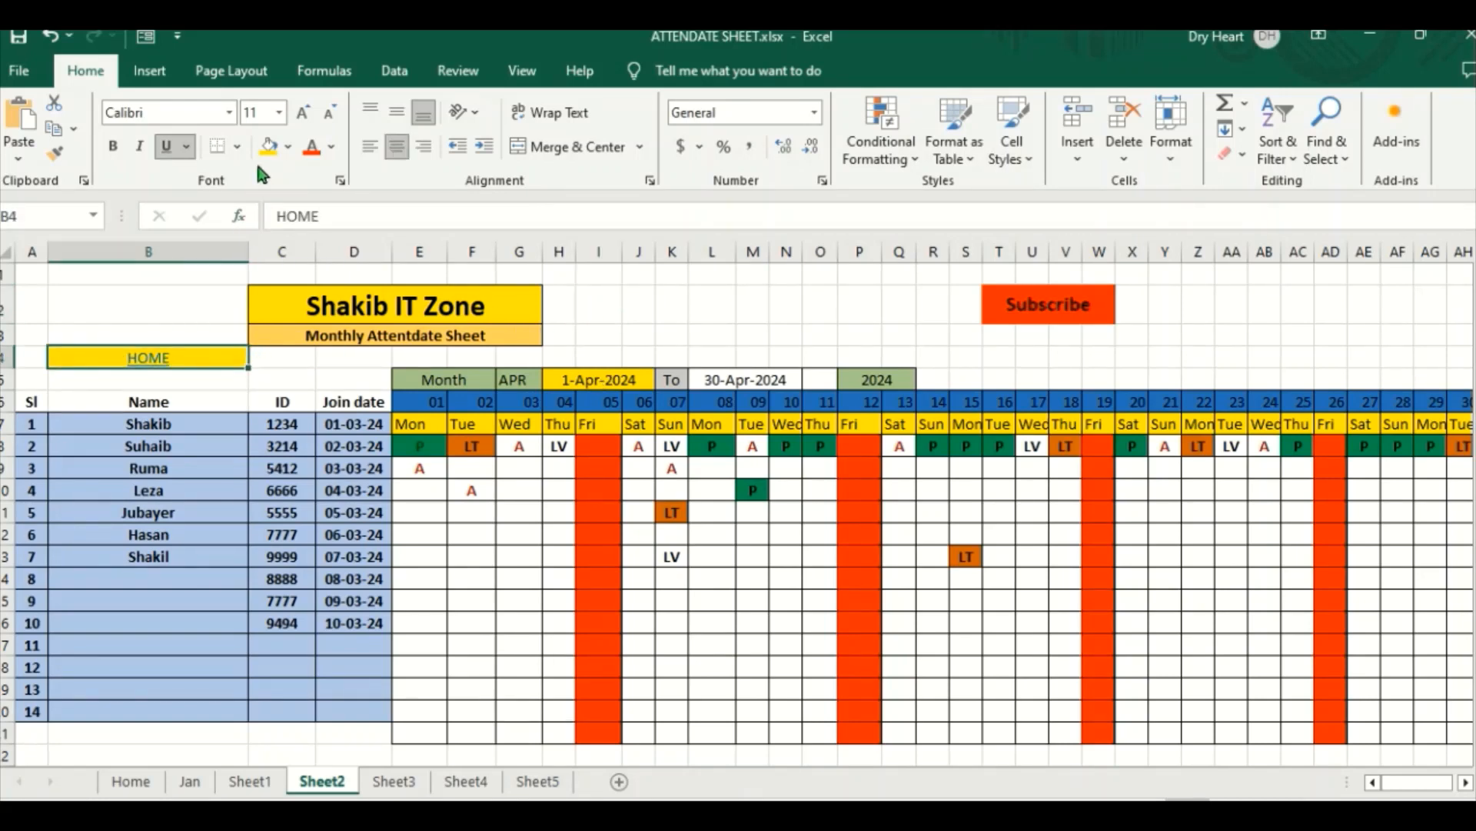
{"action": "left_click", "coordinate": [112, 148]}
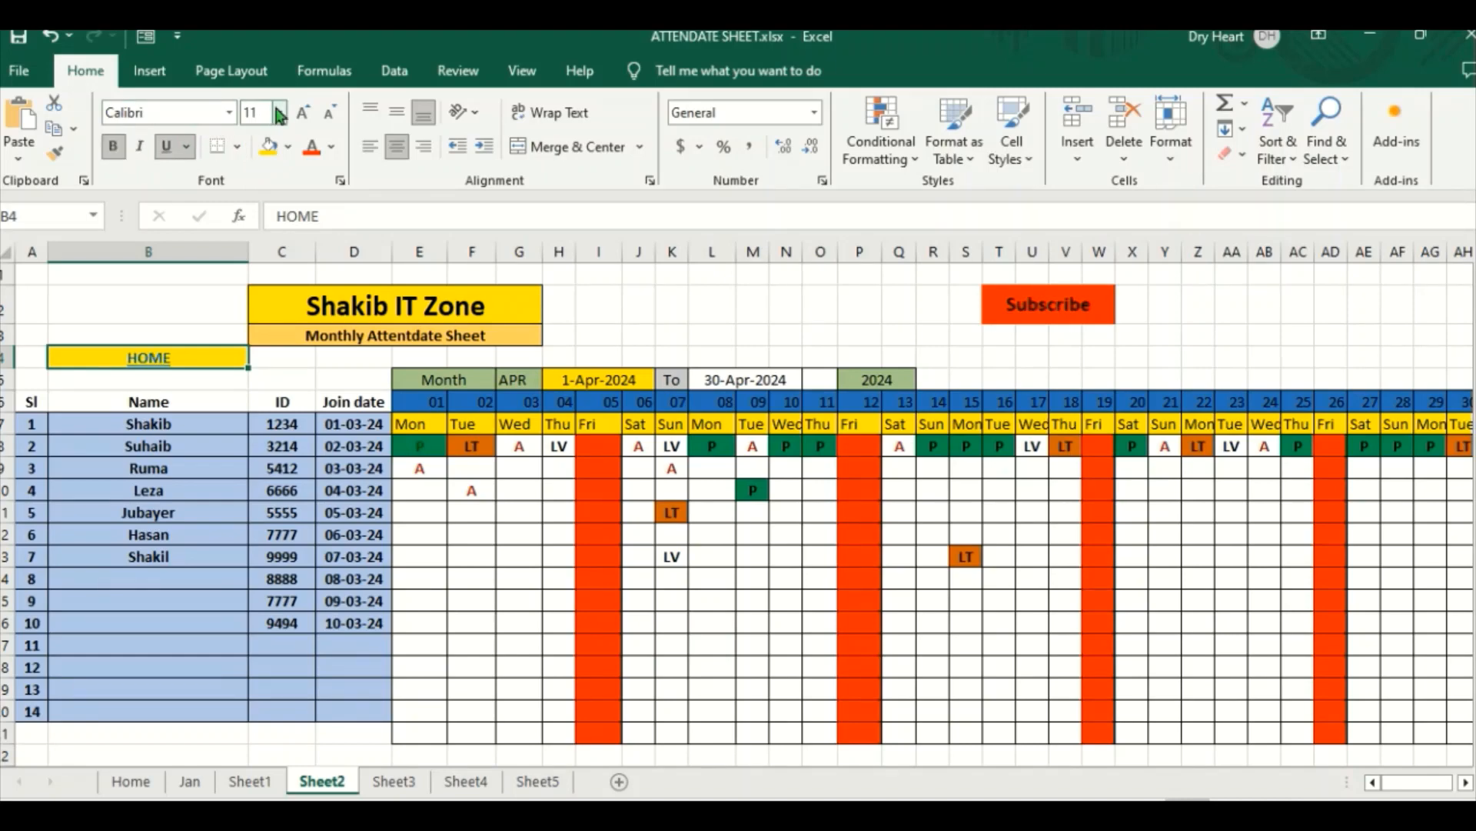
{"action": "left_click", "coordinate": [303, 112]}
{"action": "left_click", "coordinate": [303, 112]}
{"action": "left_click", "coordinate": [311, 121]}
{"action": "left_click", "coordinate": [311, 120]}
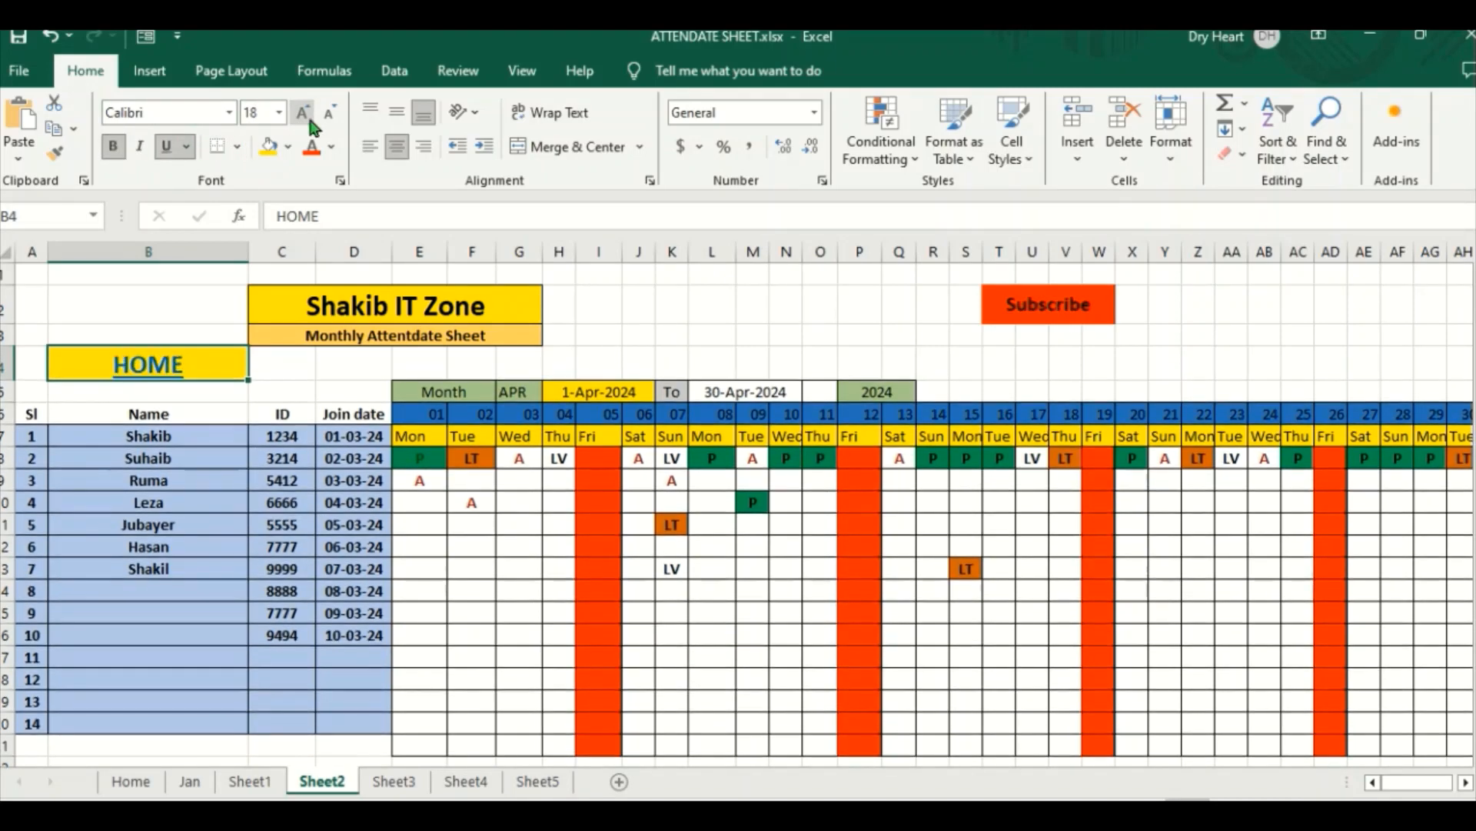
{"action": "left_click", "coordinate": [311, 120]}
{"action": "left_click", "coordinate": [311, 121]}
{"action": "left_click", "coordinate": [311, 120]}
{"action": "left_click", "coordinate": [311, 120]}
{"action": "left_click", "coordinate": [311, 120]}
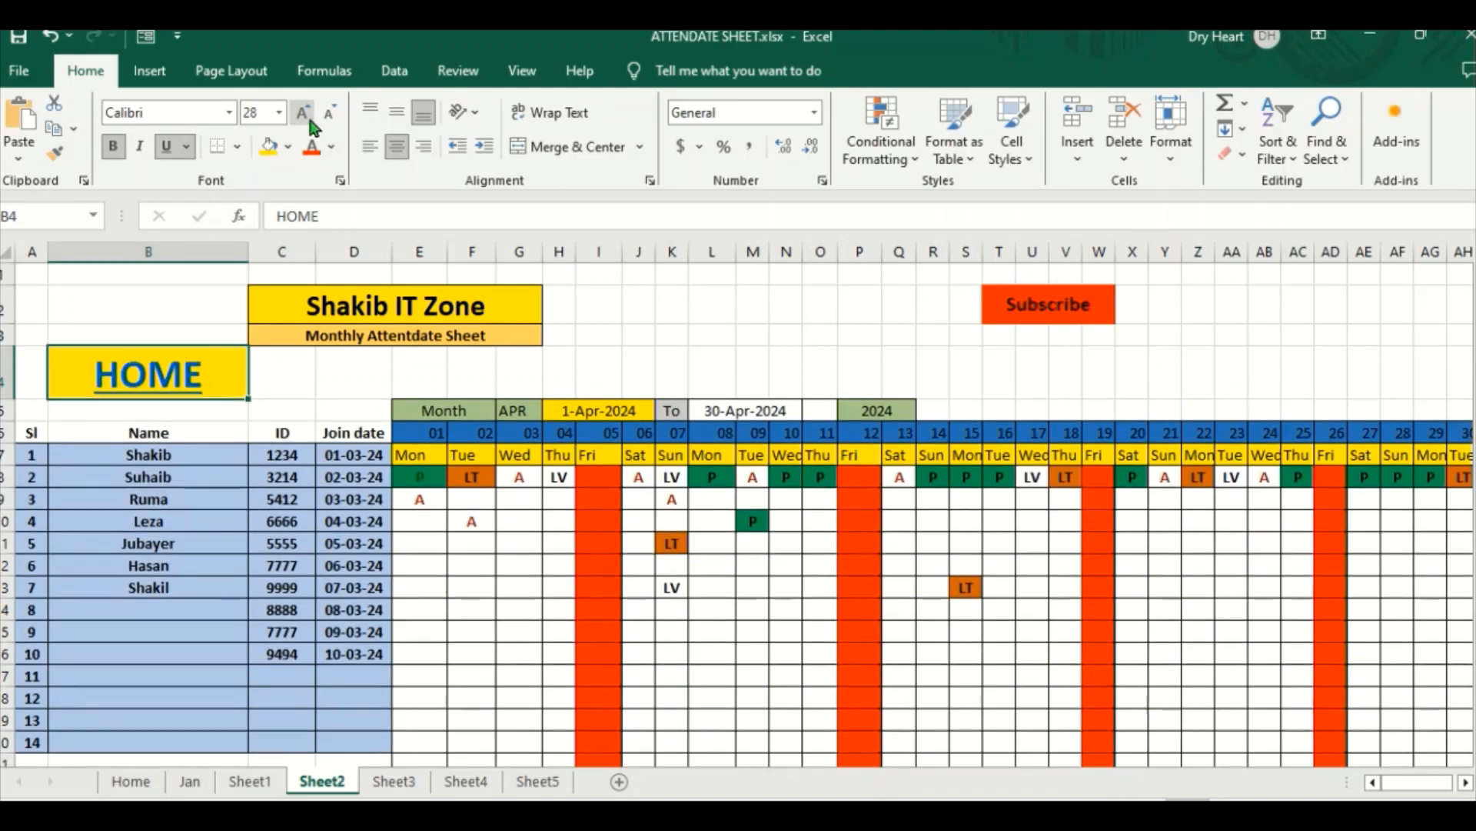
{"action": "left_click", "coordinate": [311, 121]}
{"action": "left_click", "coordinate": [615, 372]}
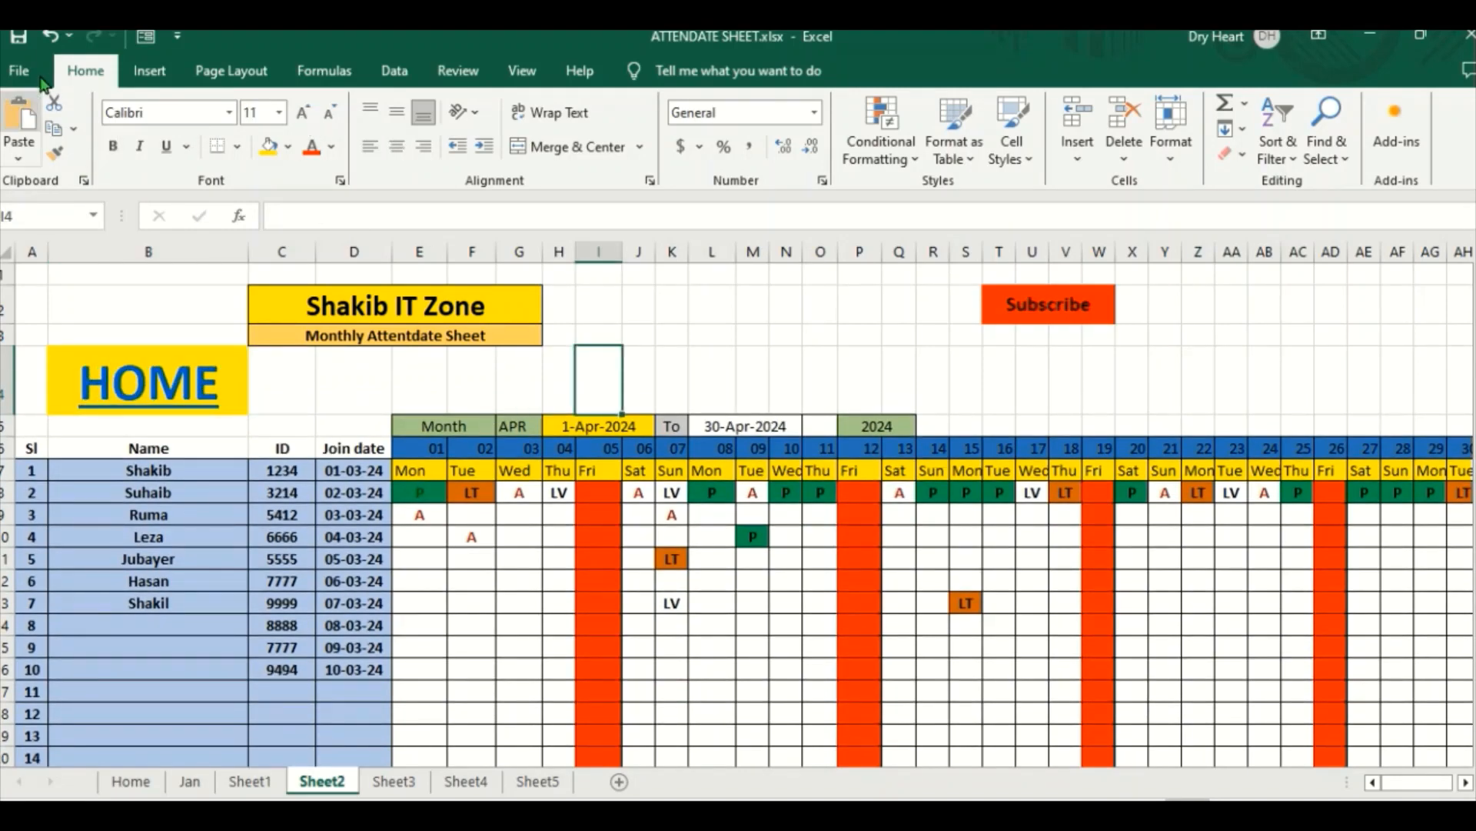
{"action": "left_click", "coordinate": [680, 377]}
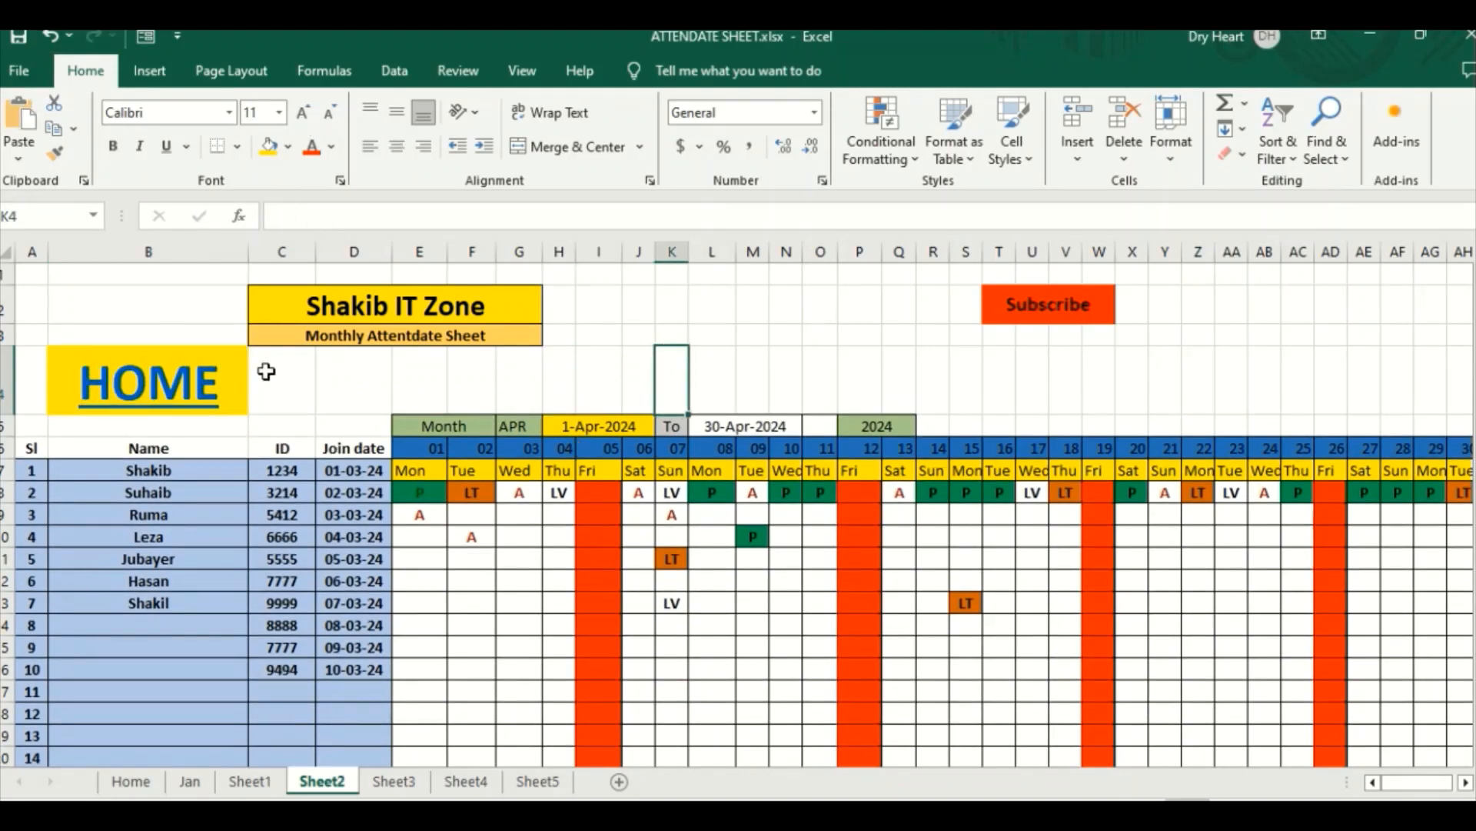
Step: Test navigation through Sheet2's HOME link, the JAN arrow with the house picture, and the FEB arrow, ending back on the Home sheet
{"action": "left_click", "coordinate": [165, 377]}
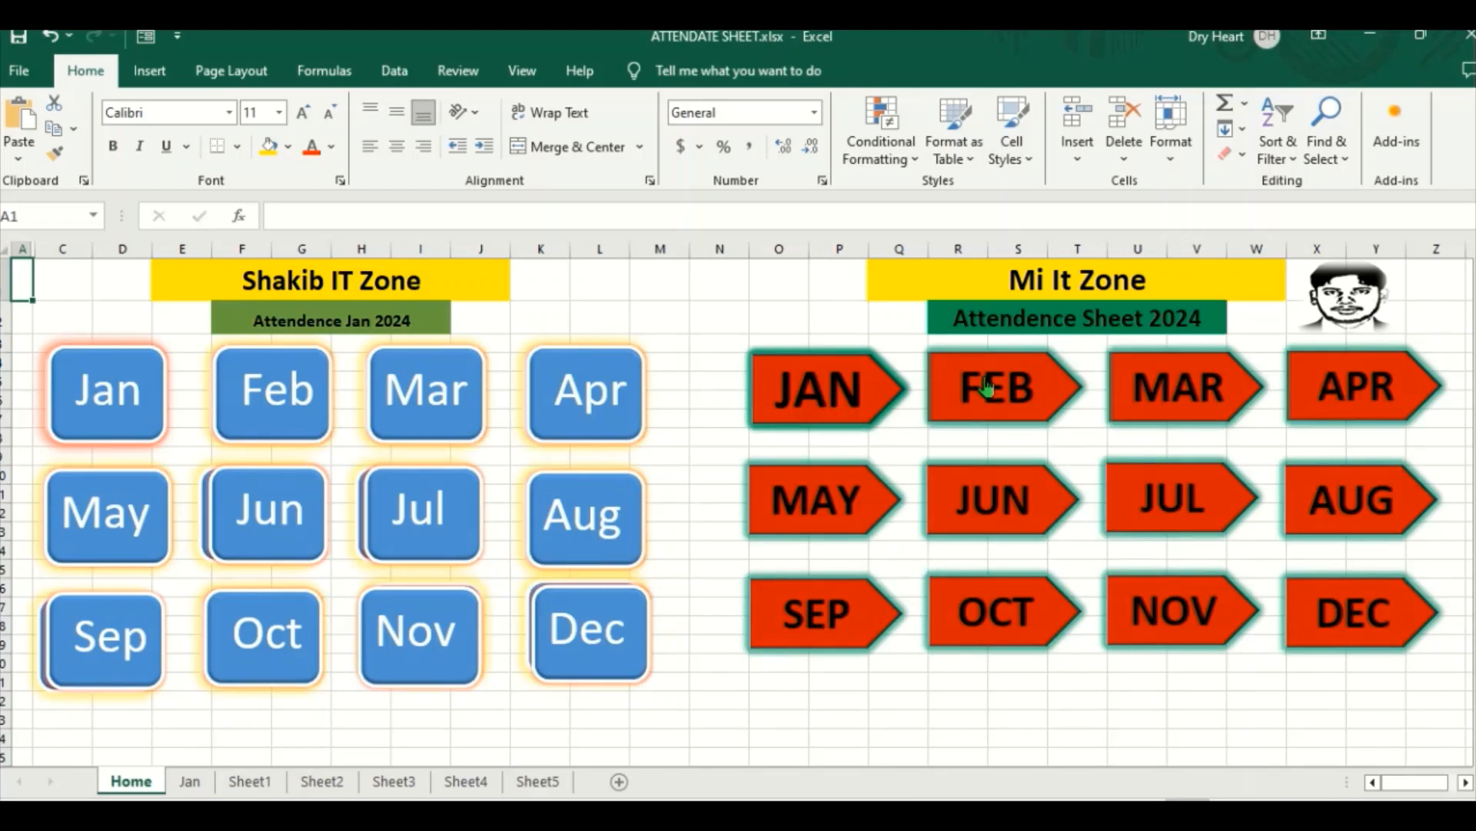
{"action": "left_click", "coordinate": [829, 387]}
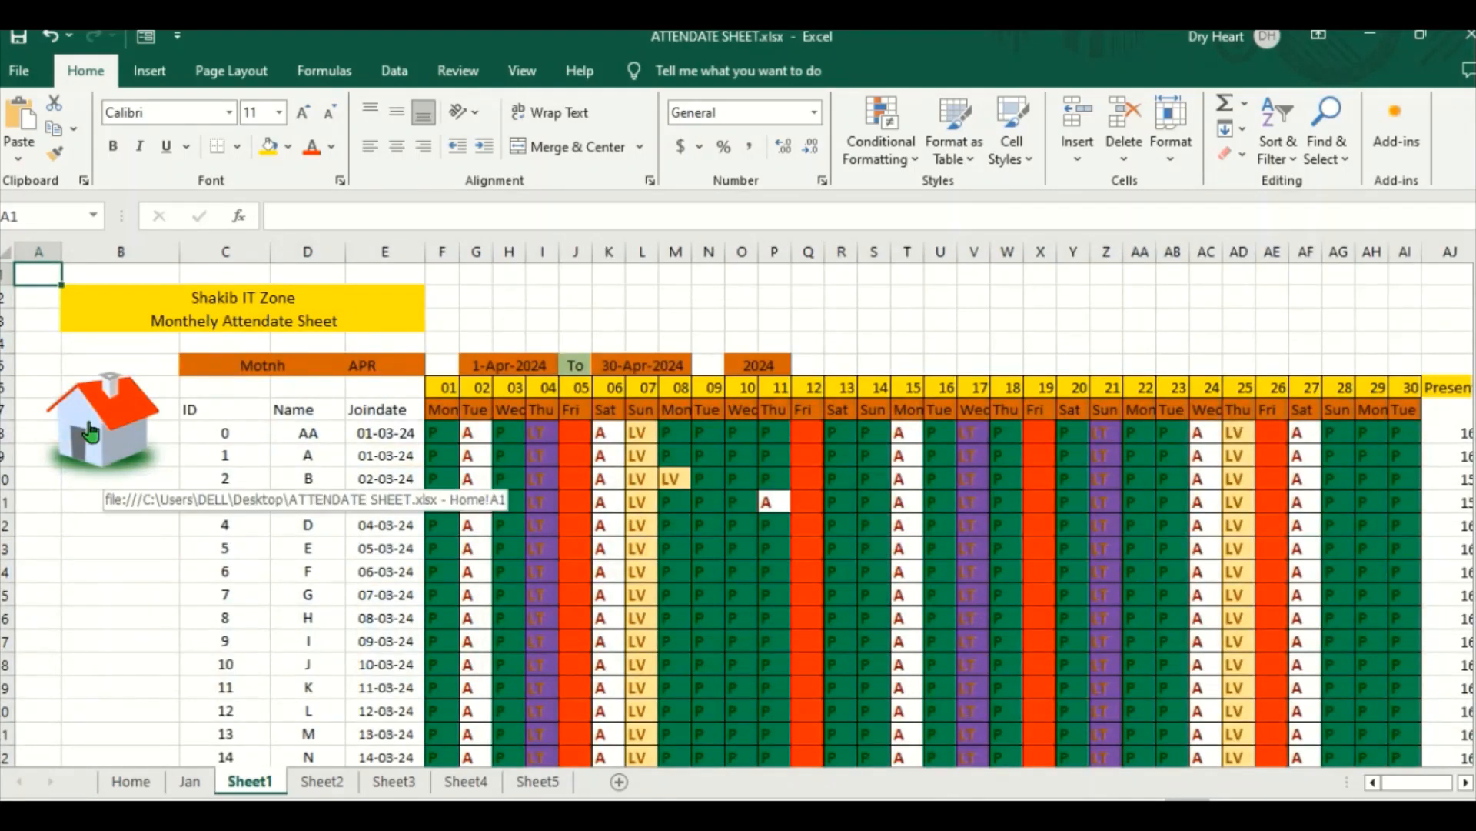
{"action": "left_click", "coordinate": [133, 415]}
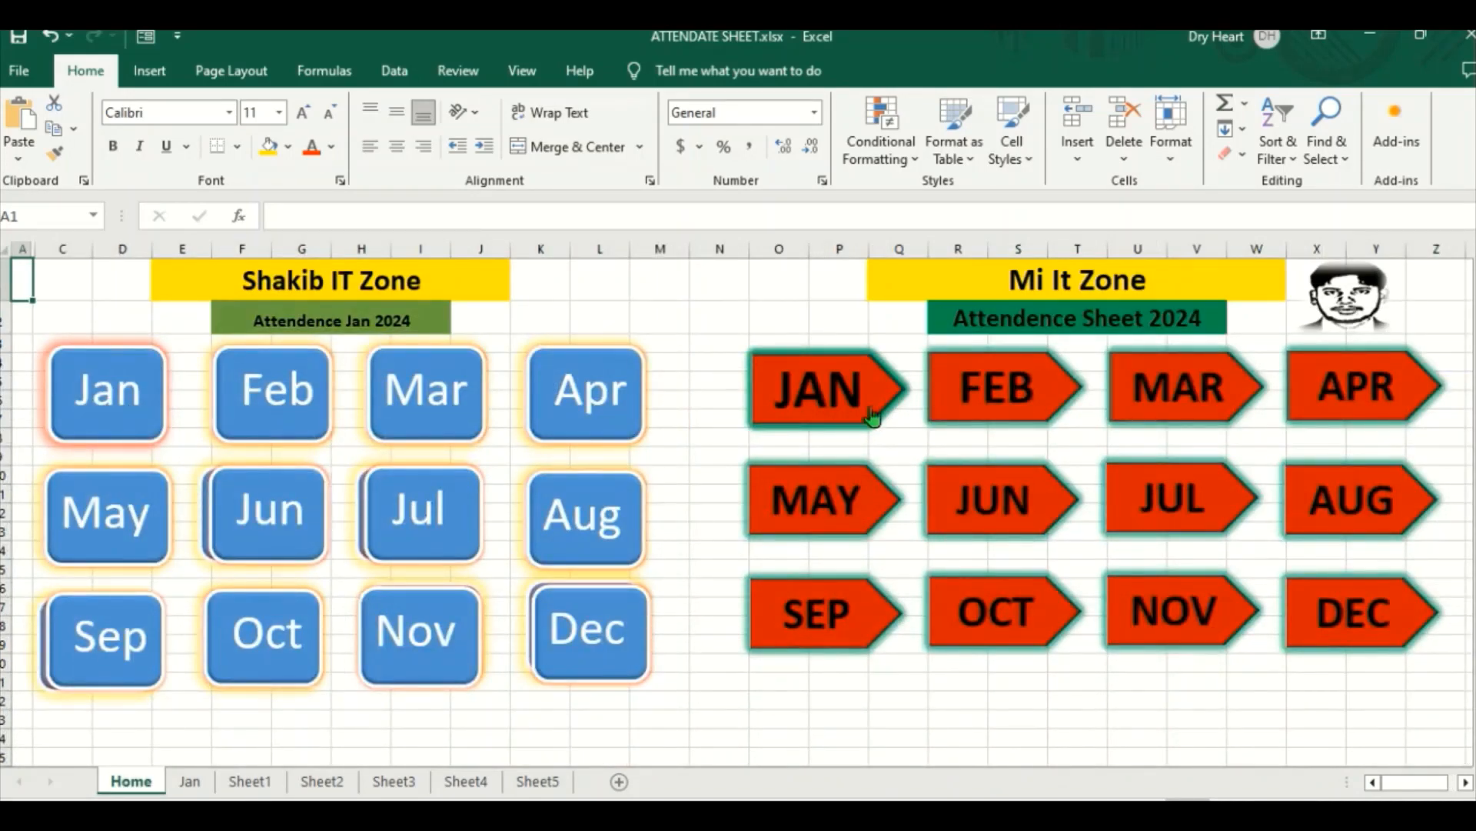
{"action": "left_click", "coordinate": [981, 400]}
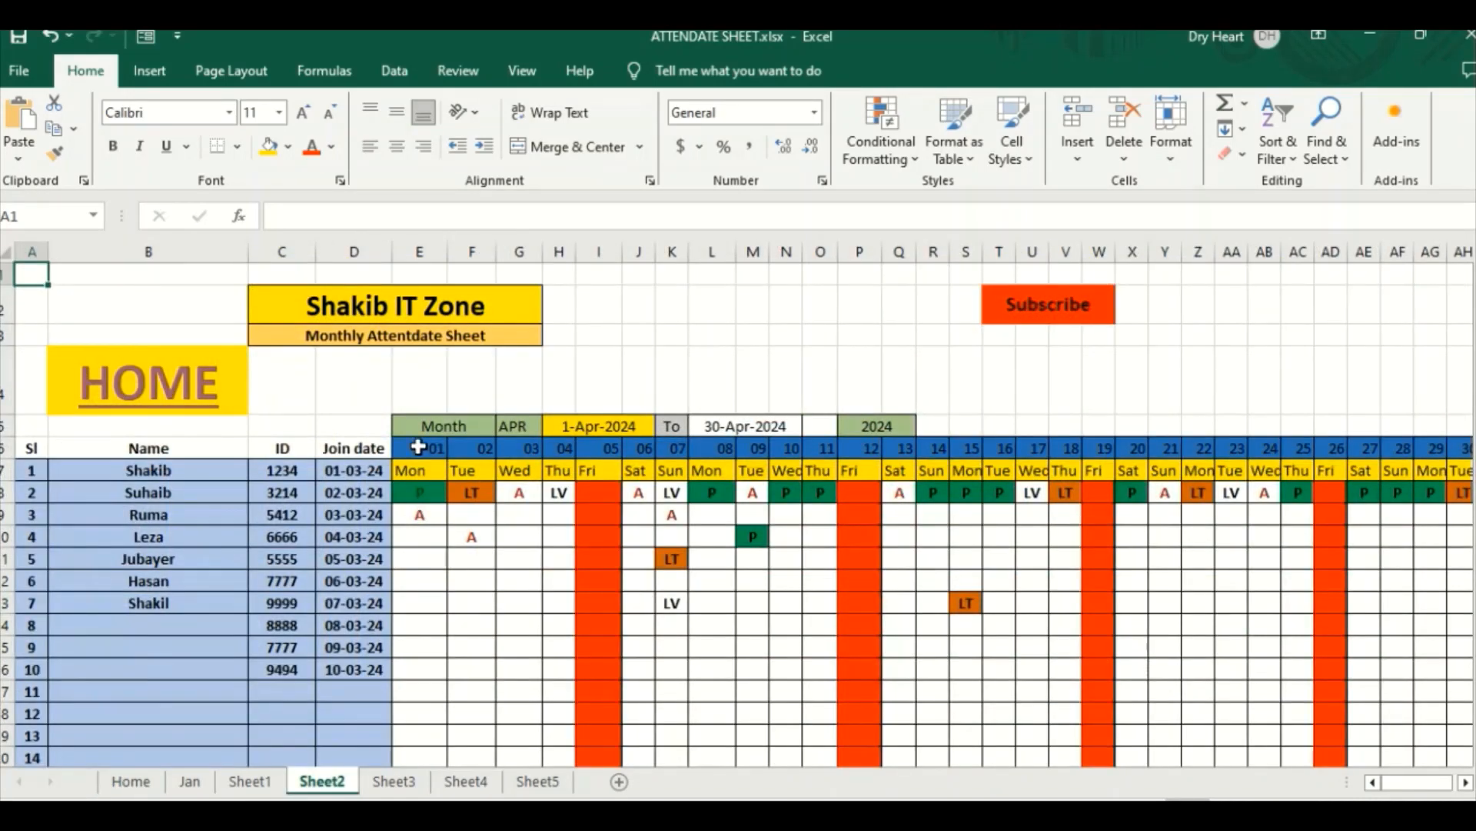
{"action": "left_click", "coordinate": [157, 382]}
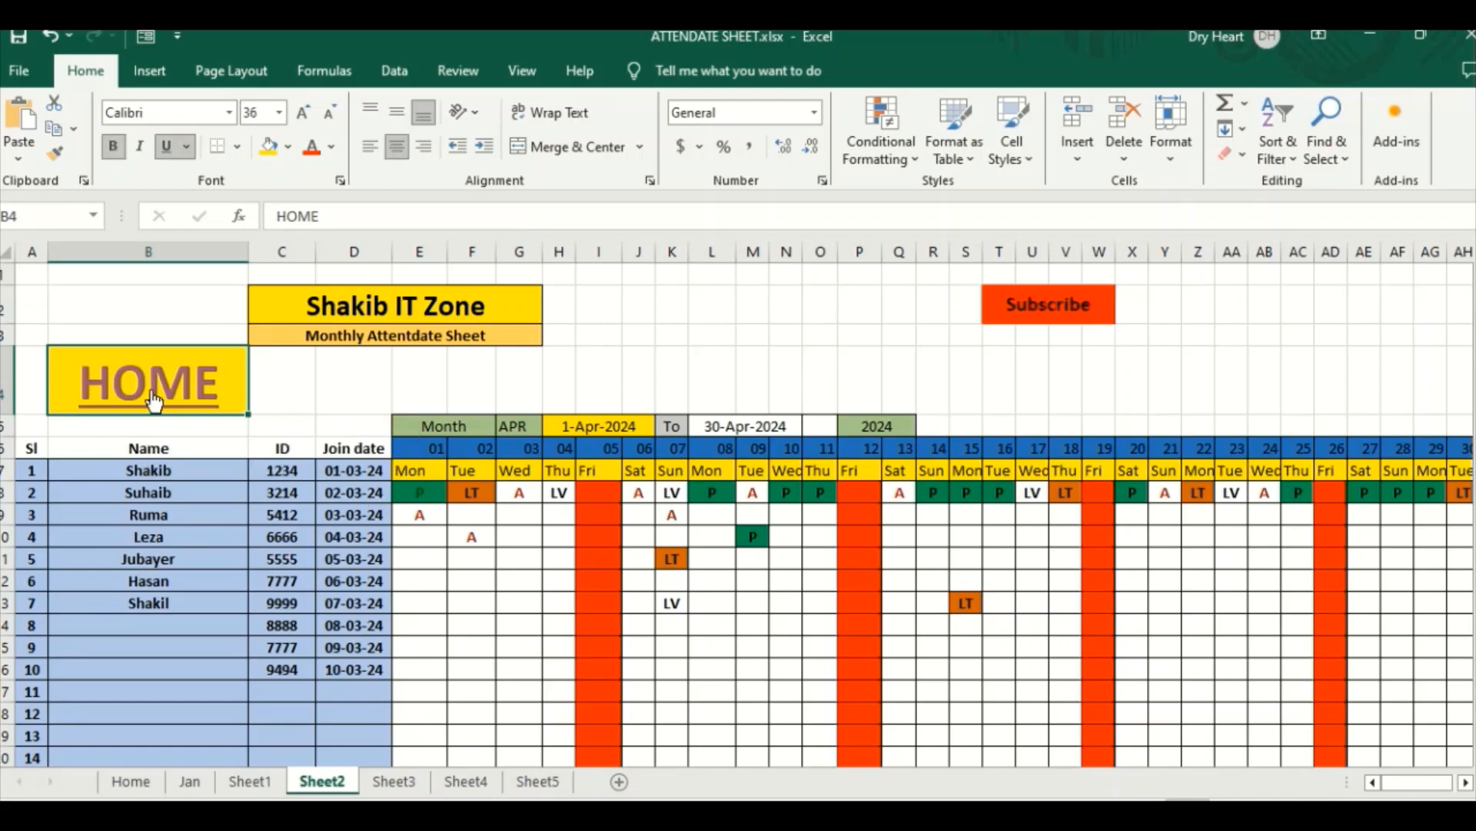
{"action": "left_click", "coordinate": [154, 396]}
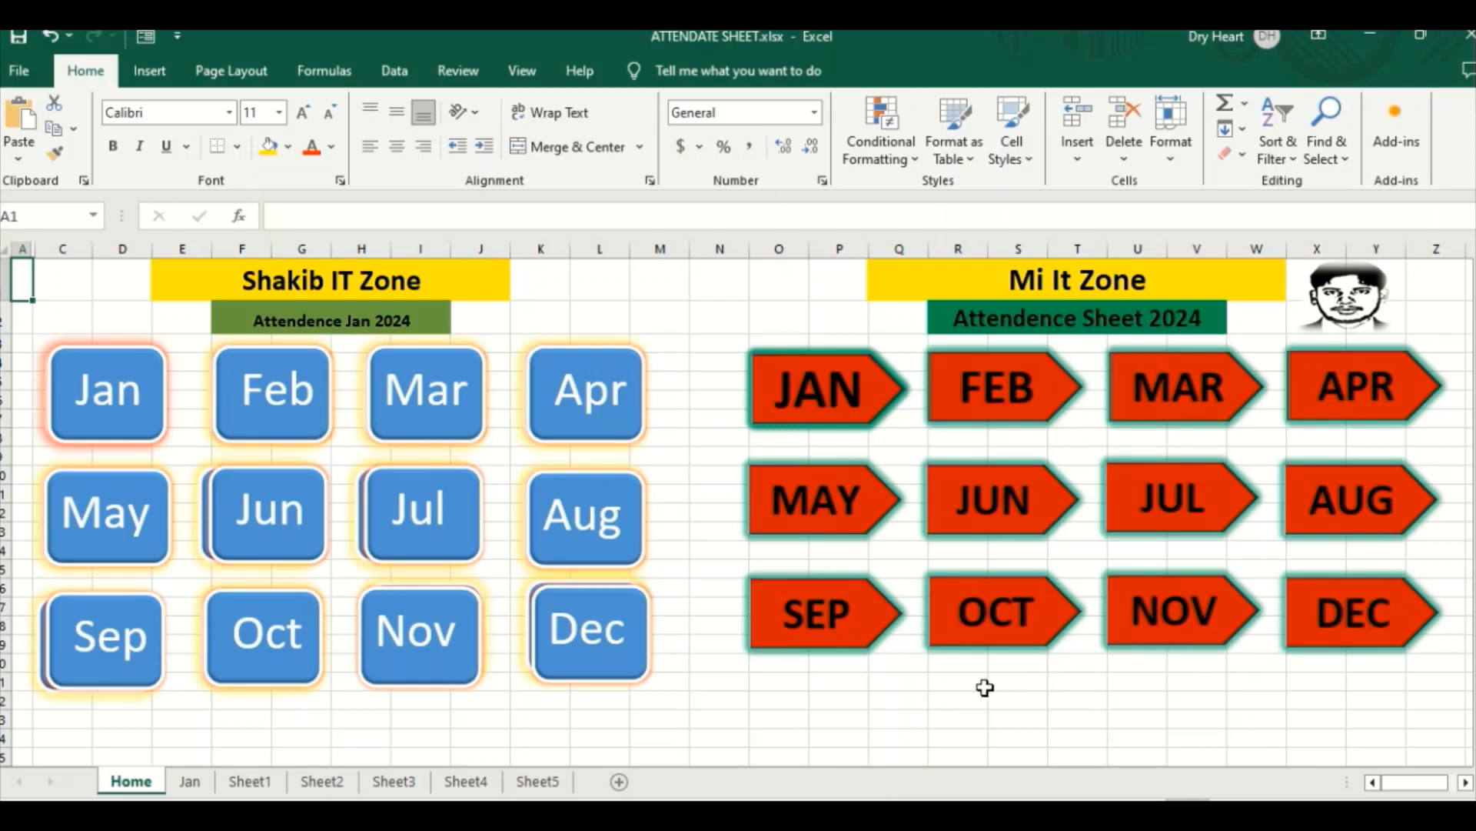
Step: Merge and center cells Q23:U24 below the month arrows on the Home sheet and enter the text sUBSCRIBE
{"action": "left_click", "coordinate": [920, 717]}
{"action": "left_click_drag", "start_coordinate": [920, 716], "coordinate": [1113, 736]}
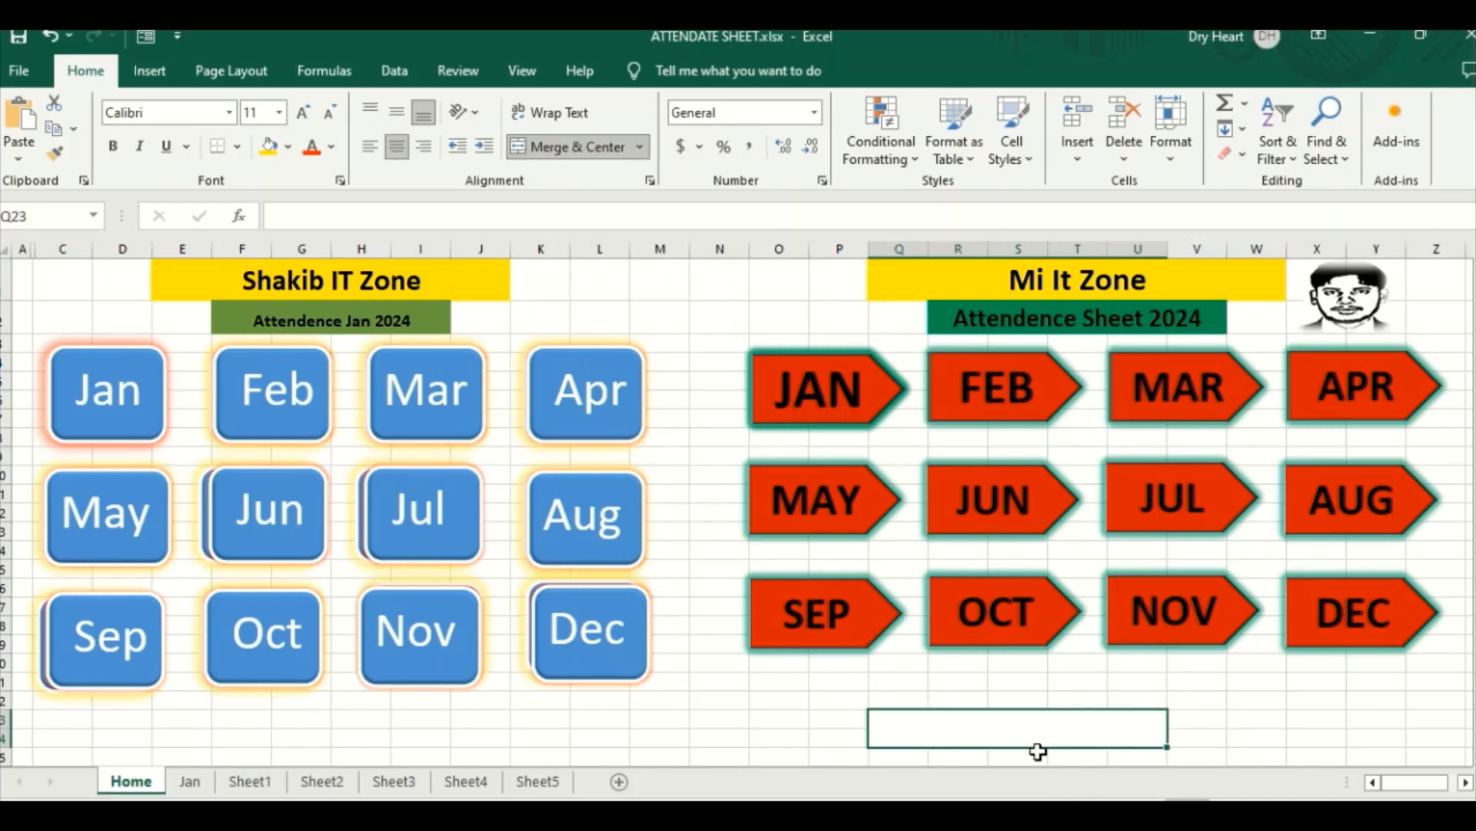
{"action": "type", "text": "sUBC"}
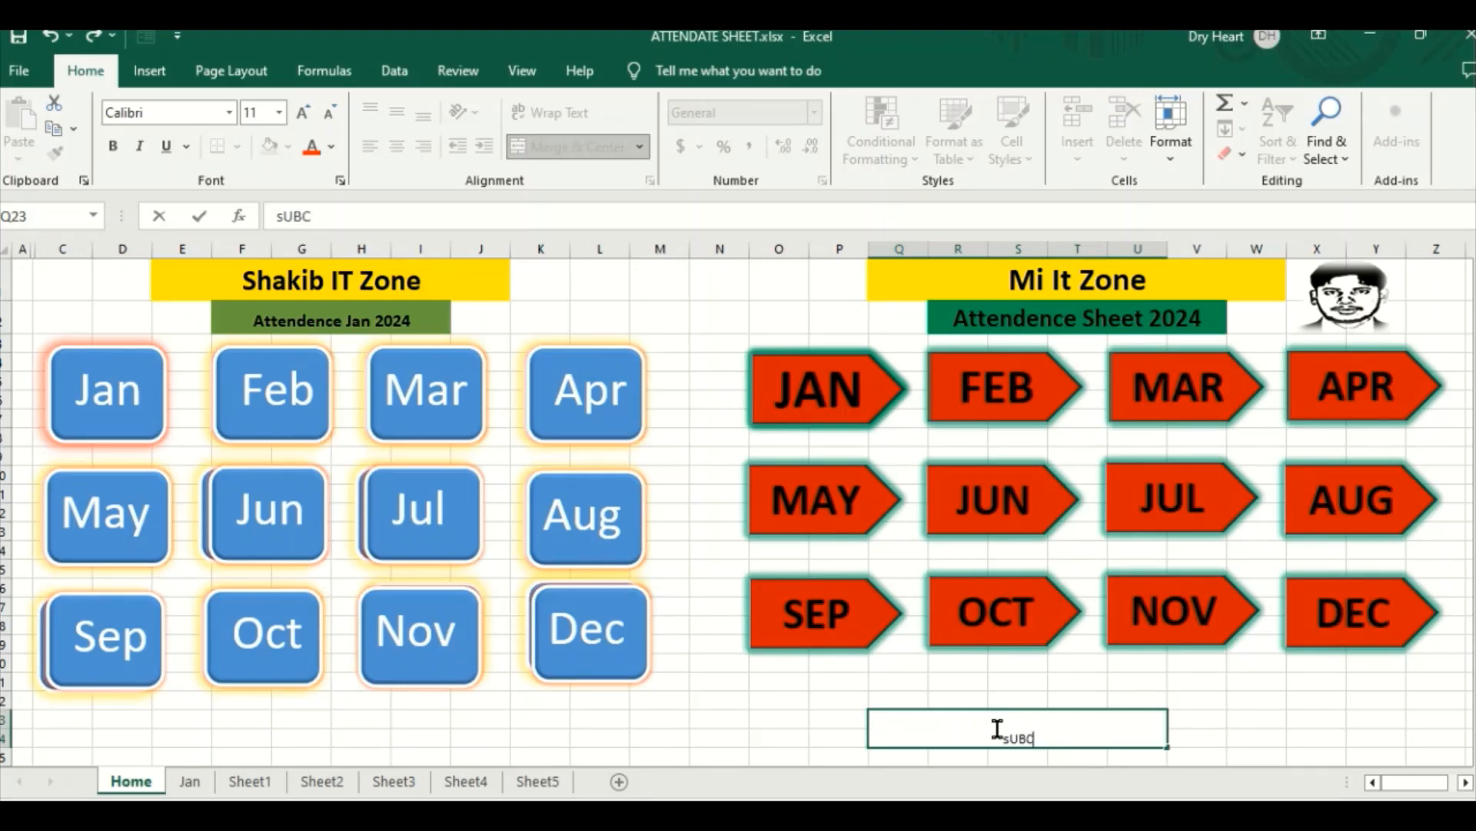
{"action": "key", "text": "BackSpace"}
{"action": "type", "text": "SCRIBE"}
{"action": "left_click", "coordinate": [995, 738]}
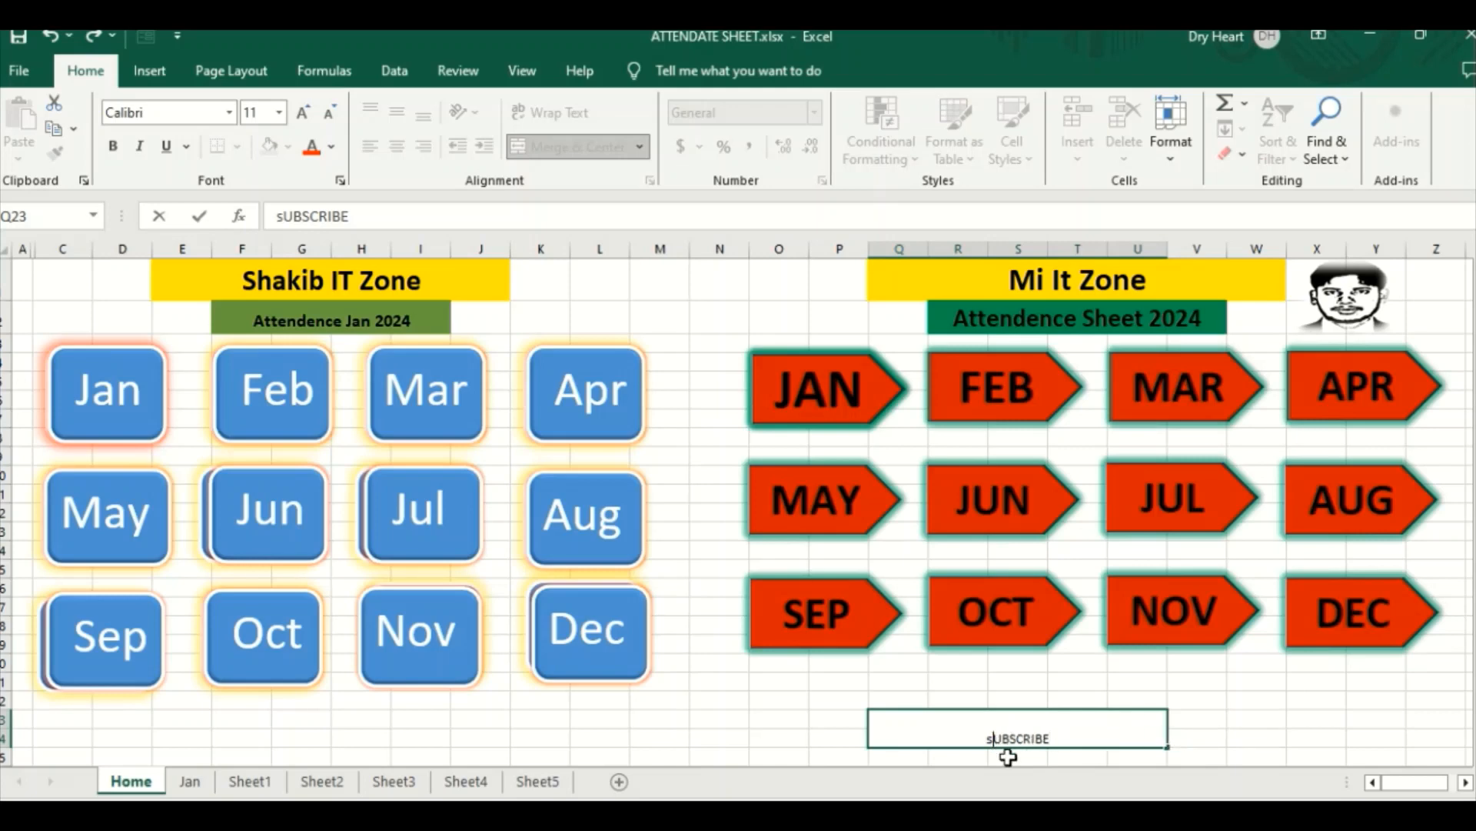